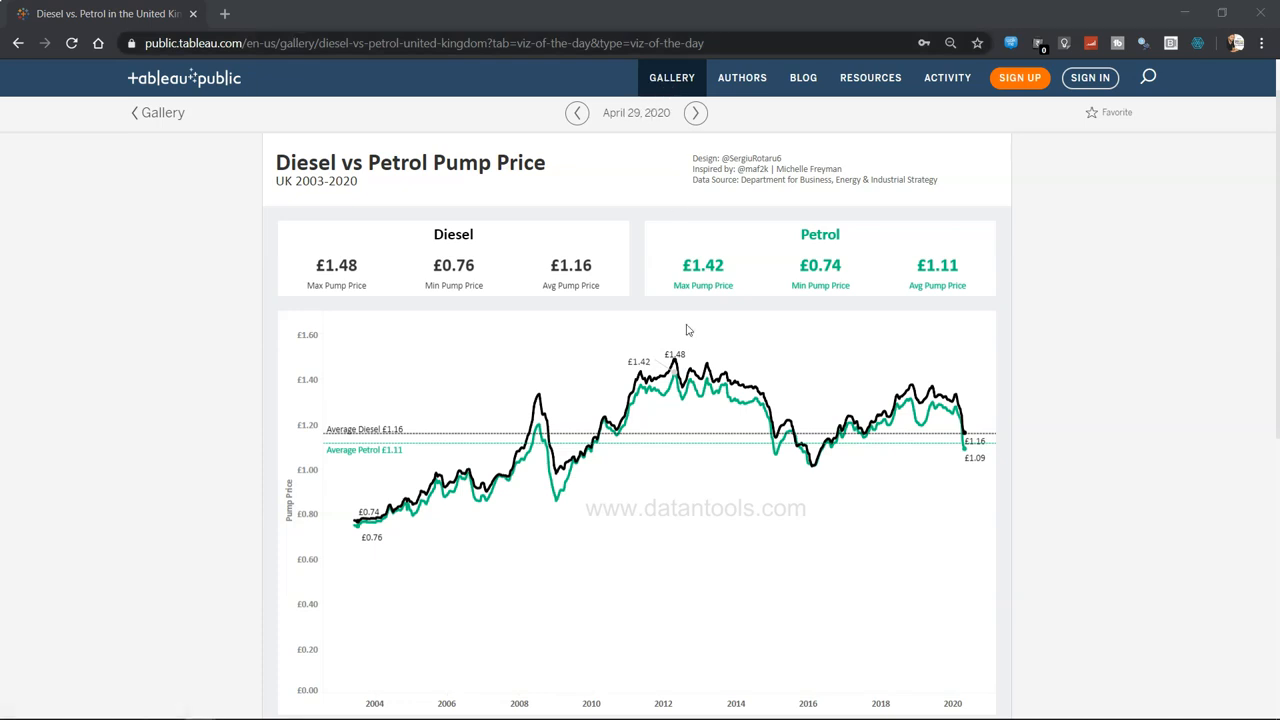
# Review the reference Diesel vs. Petrol page, reading its title, author, publication source and description, and examine the pump price chart
pyautogui.scroll(-5, 687, 330)
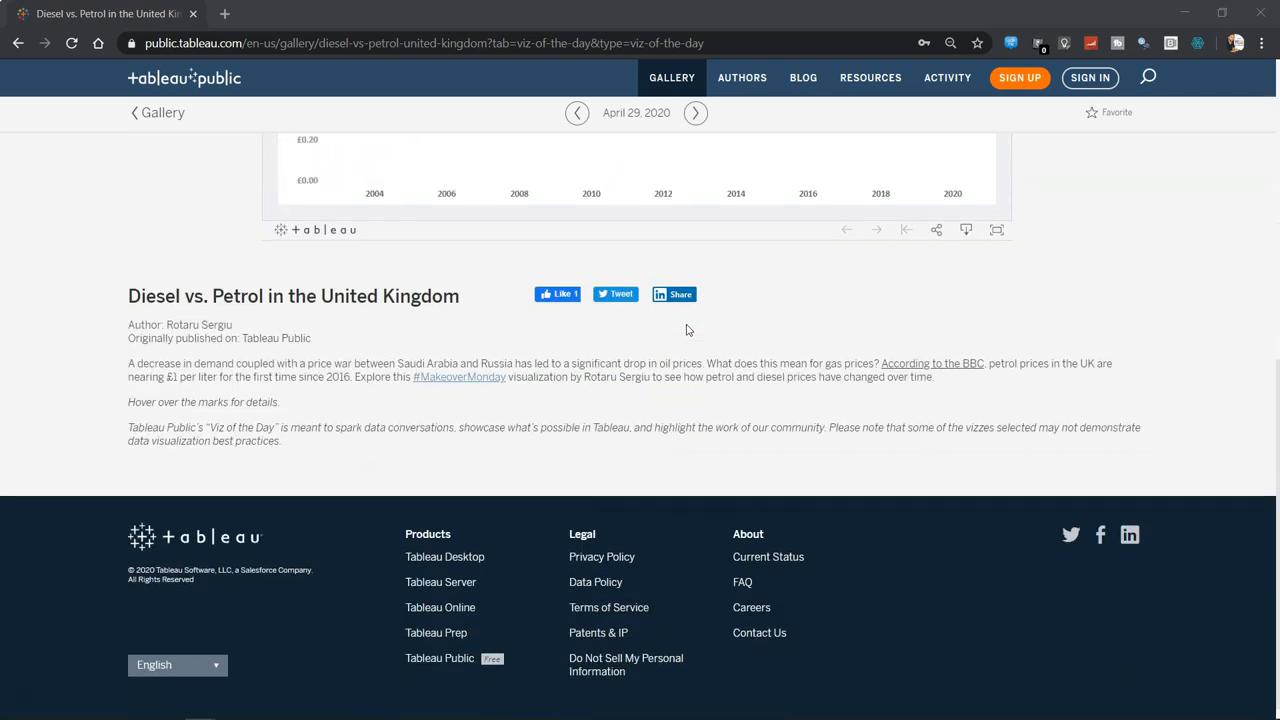
pyautogui.moveTo(141, 294); pyautogui.dragTo(309, 290)
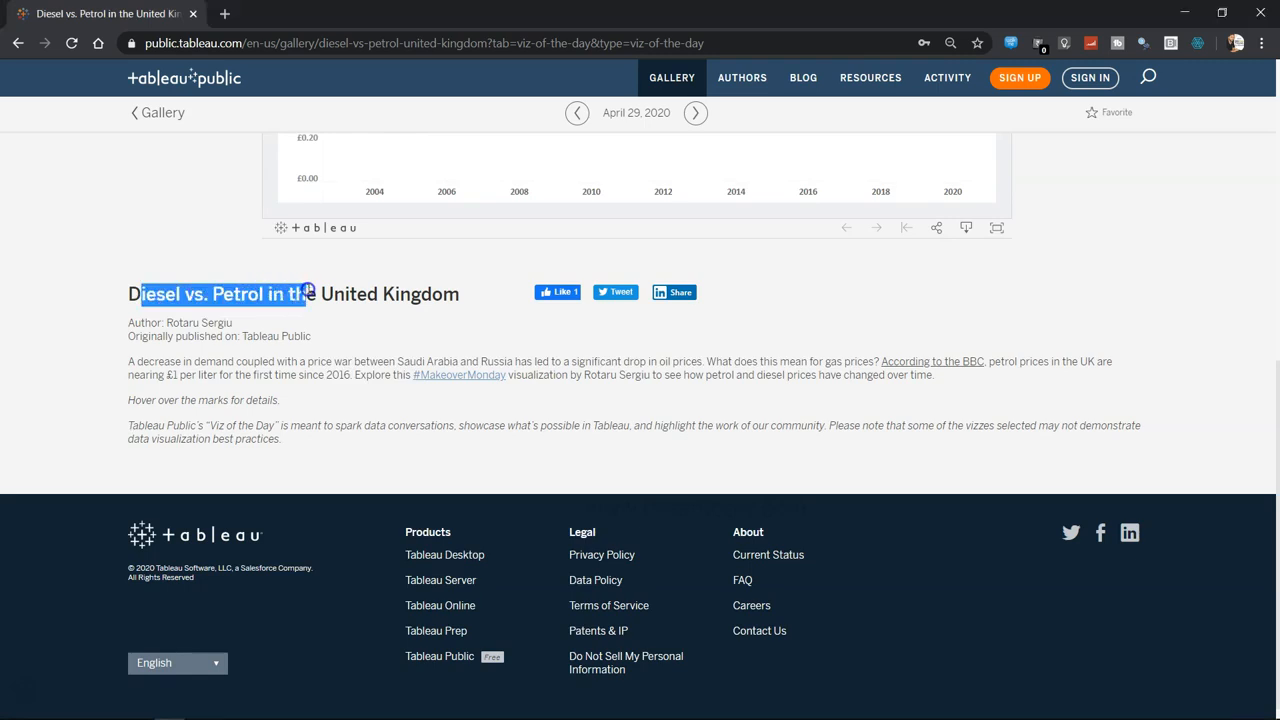
pyautogui.click(308, 291)
pyautogui.moveTo(132, 324); pyautogui.dragTo(235, 322)
pyautogui.click(163, 338)
pyautogui.moveTo(163, 338); pyautogui.dragTo(288, 338)
pyautogui.click(289, 338)
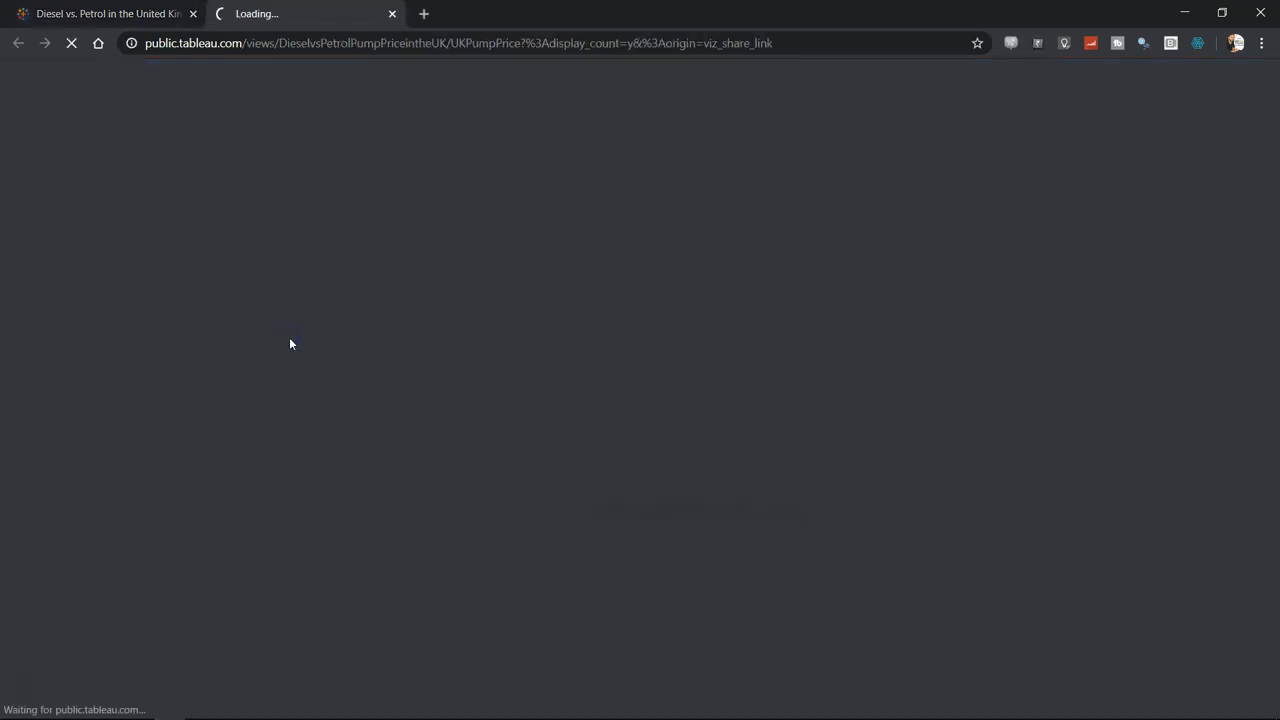
pyautogui.click(392, 13)
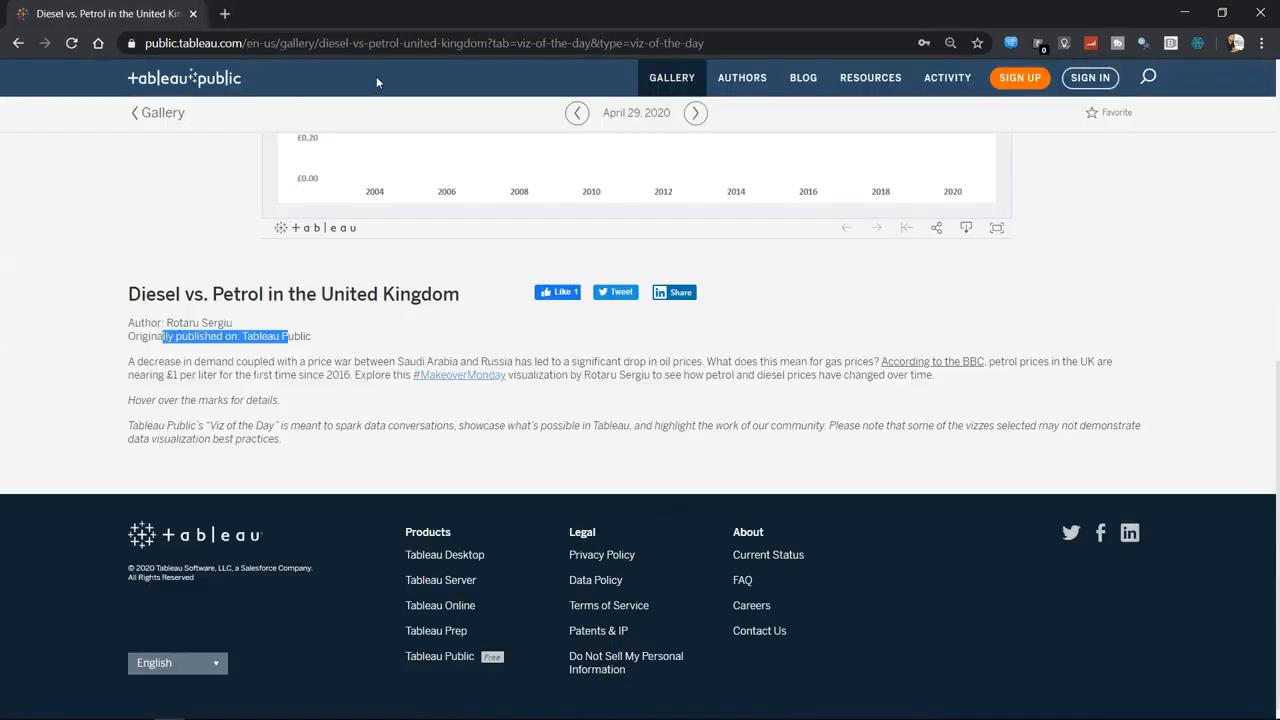
pyautogui.click(192, 398)
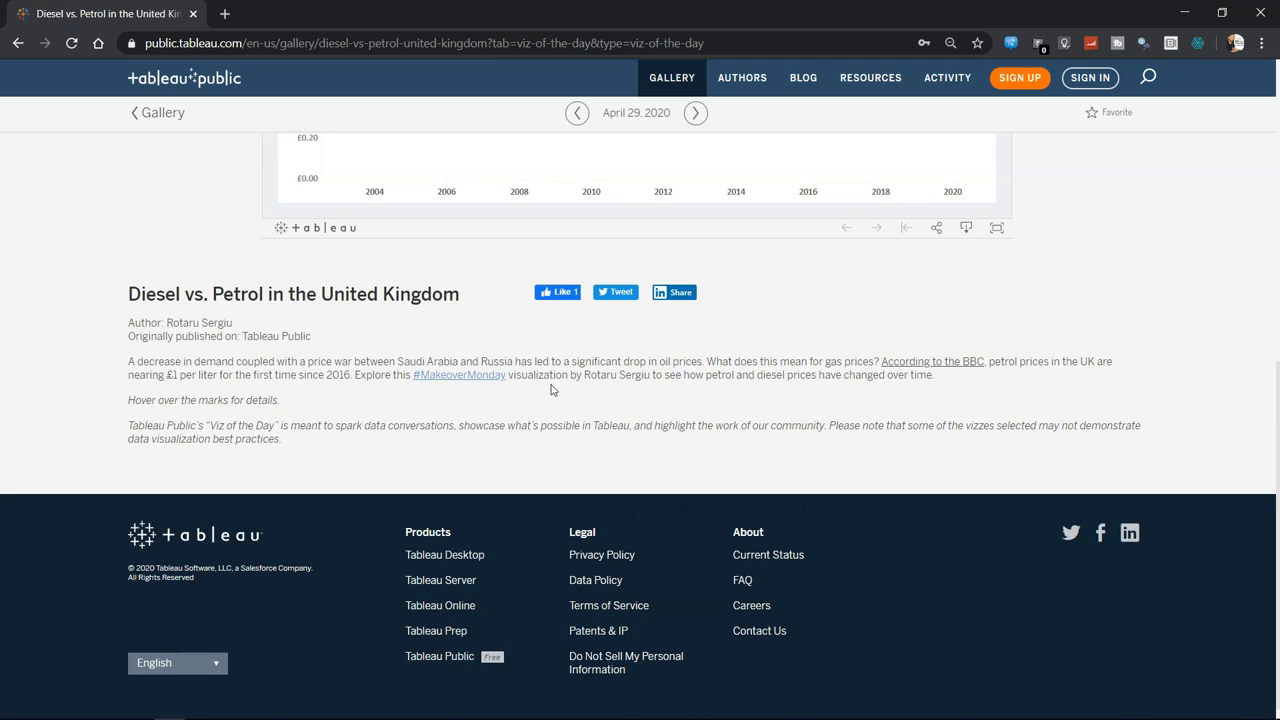
pyautogui.moveTo(576, 374); pyautogui.dragTo(661, 375)
pyautogui.click(661, 375)
pyautogui.scroll(5, 803, 374)
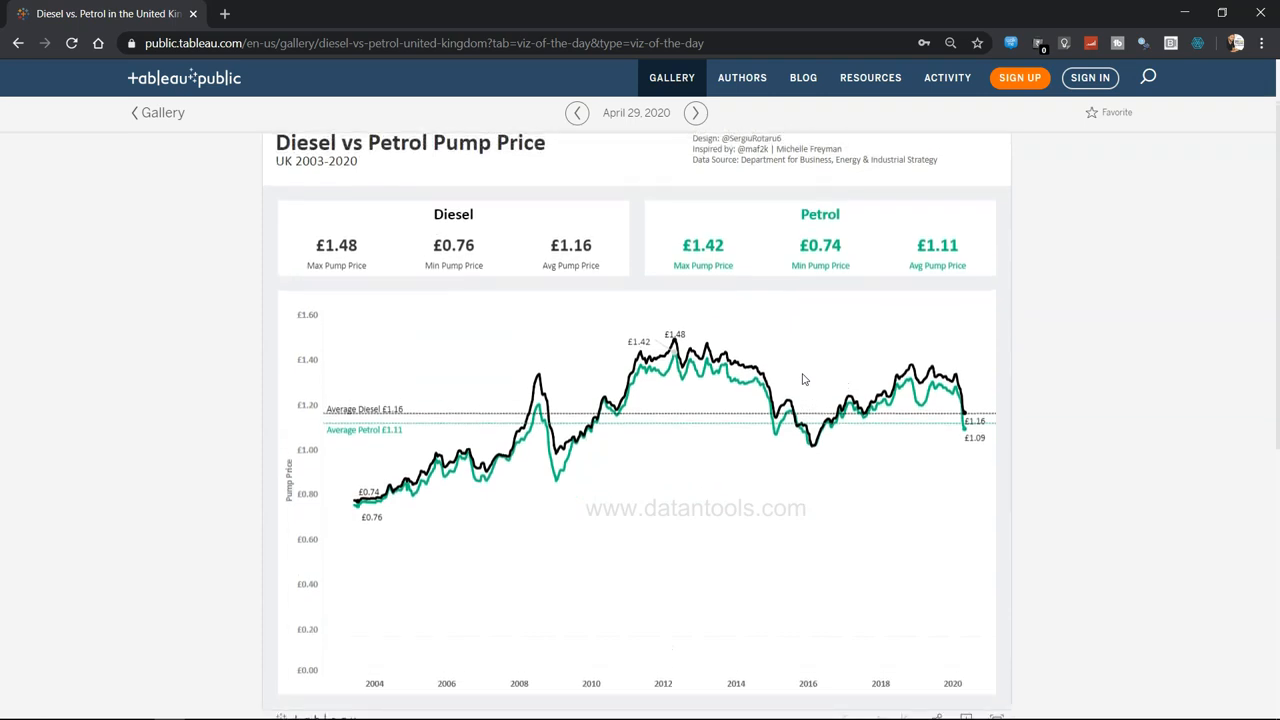
pyautogui.scroll(1, 699, 484)
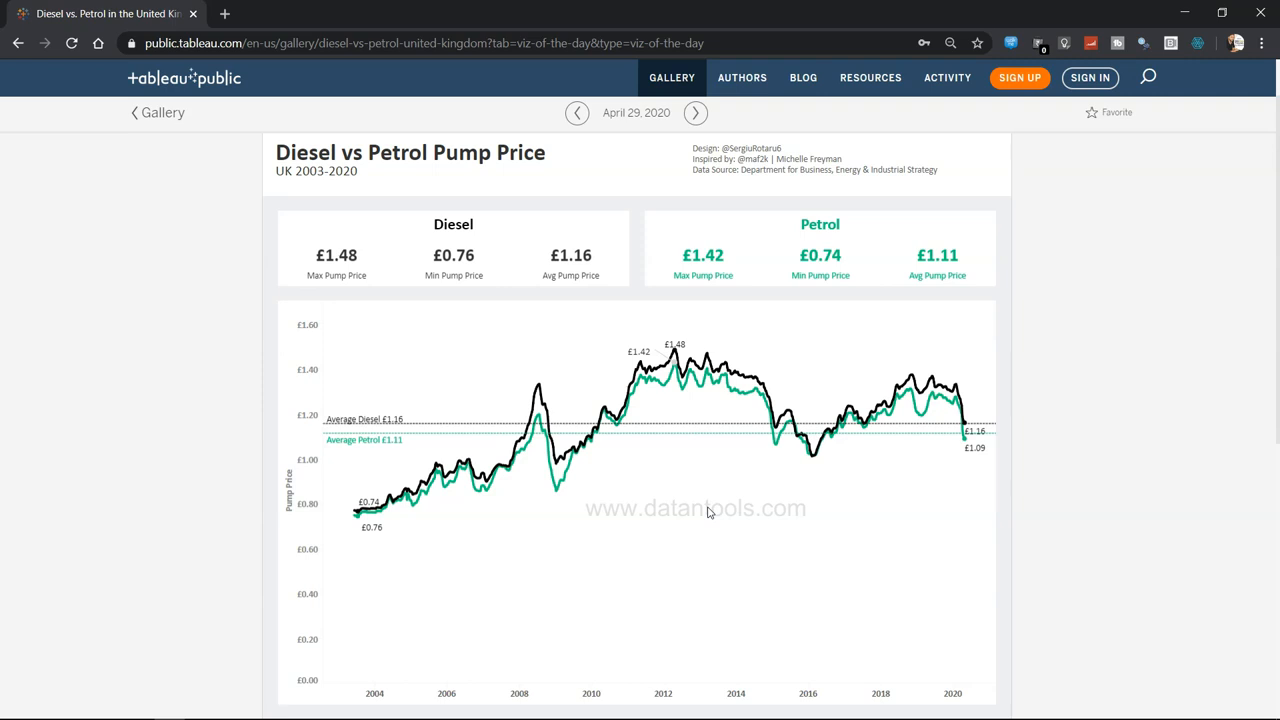
# Switch to Tableau, connect to the text file All years (Weekly Fuel Prices), and go to the blank Sheet 1
pyautogui.hotkey('alt', 'Tab')
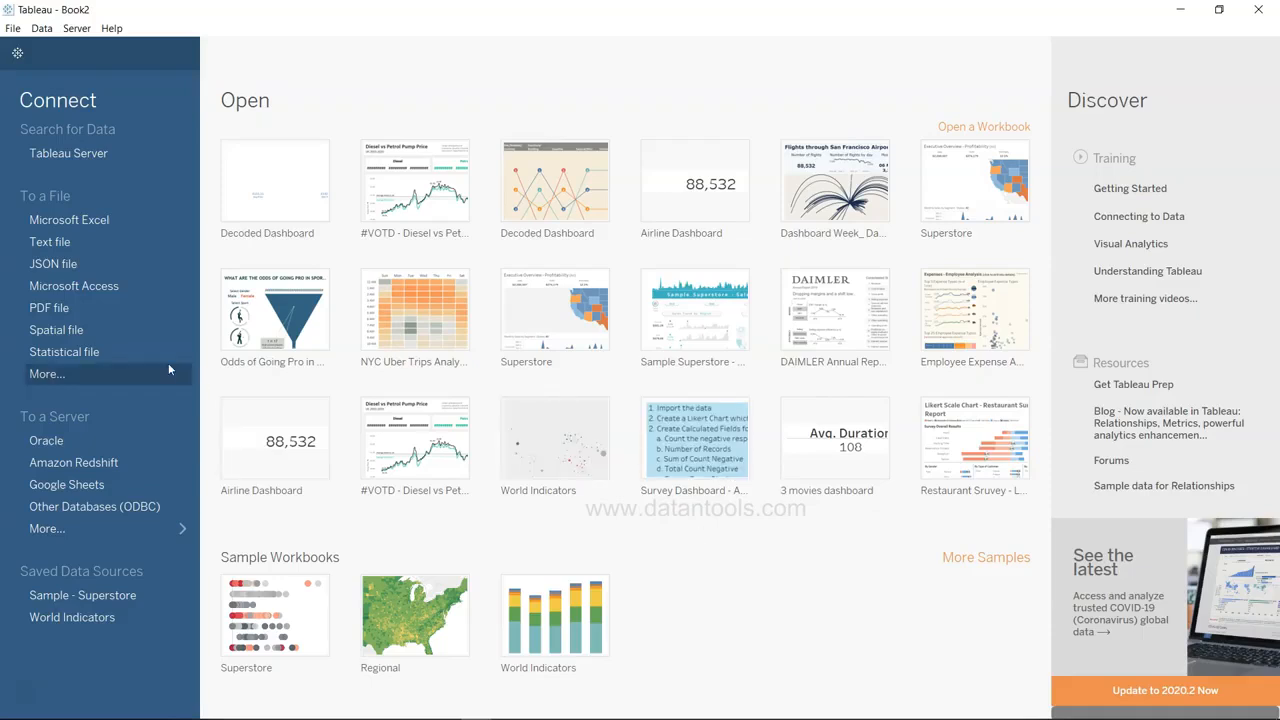
pyautogui.click(122, 244)
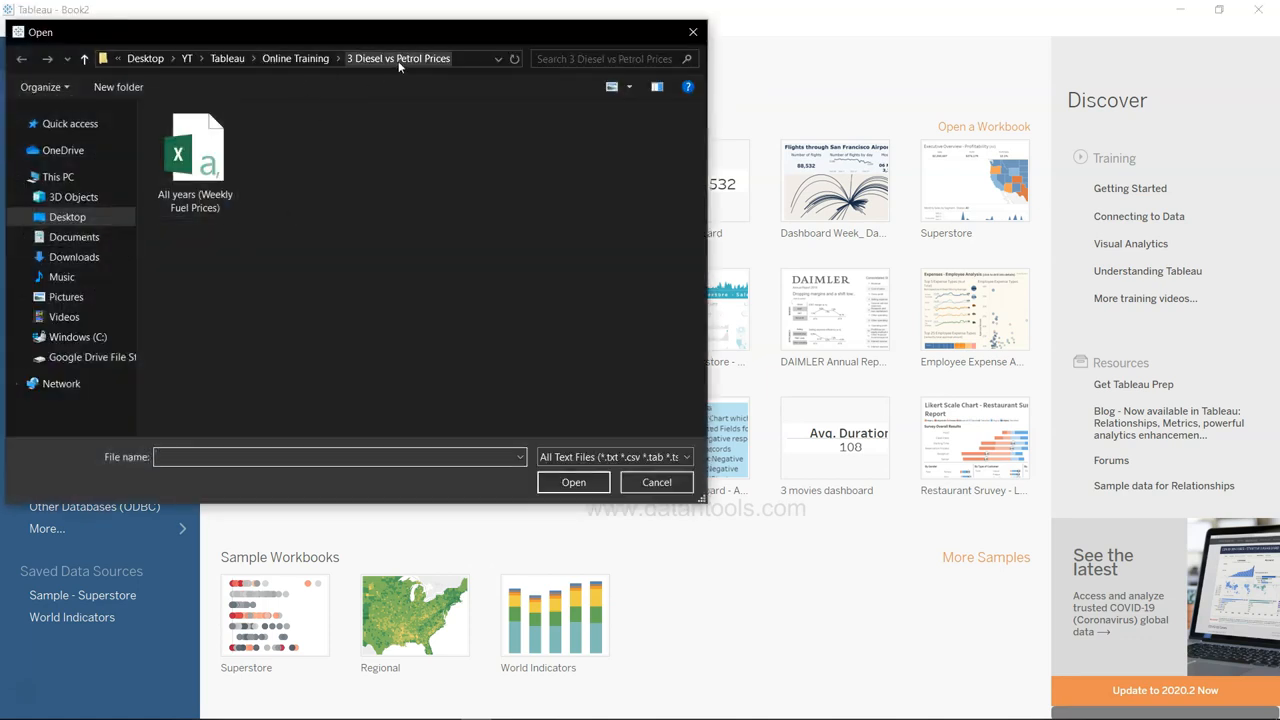
pyautogui.click(214, 172)
pyautogui.doubleClick(214, 172)
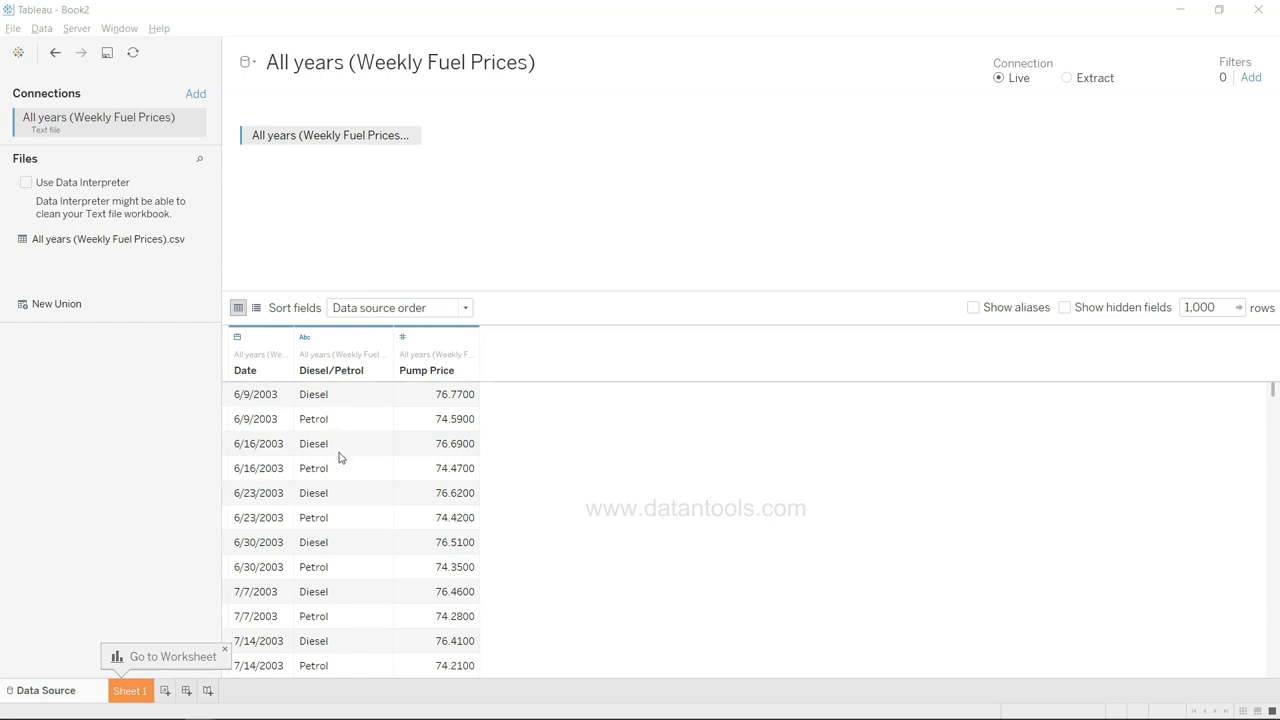
pyautogui.click(143, 690)
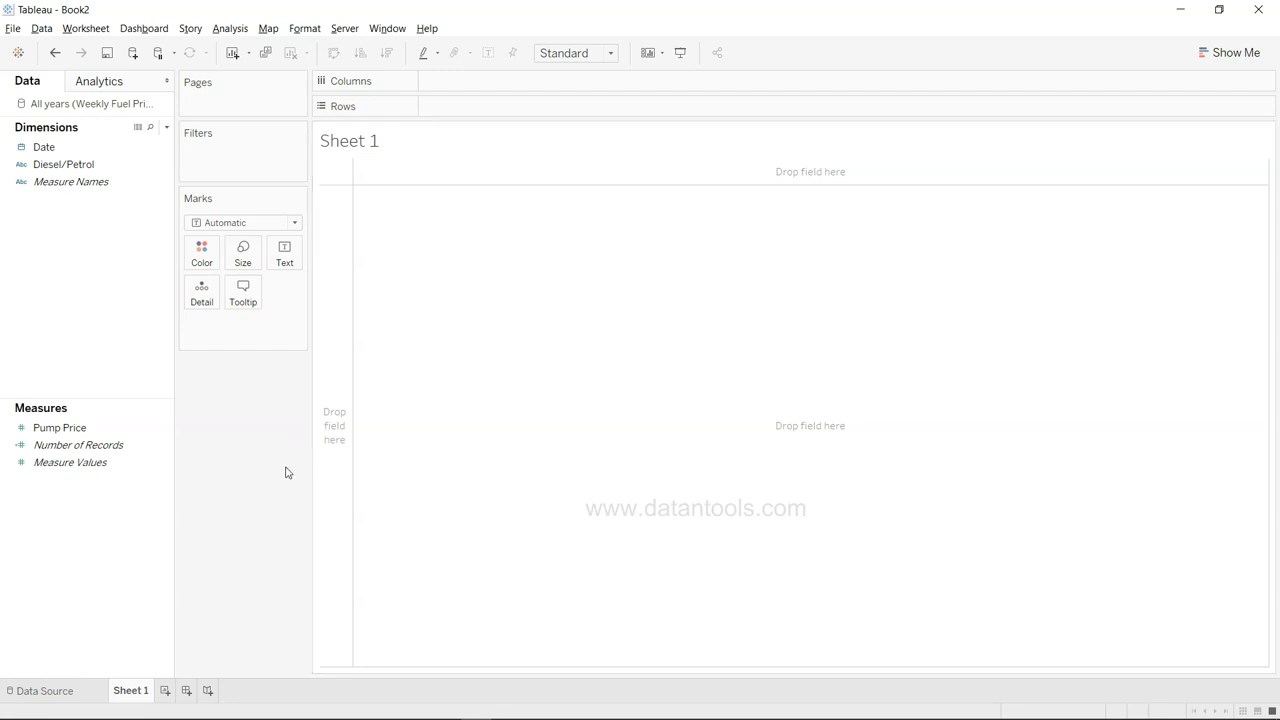
# Check the maximum, minimum and average pump price cards on the reference dashboard in the browser, then return to the Tableau worksheet
pyautogui.hotkey('alt', 'Tab')
pyautogui.hotkey('alt', 'Tab')
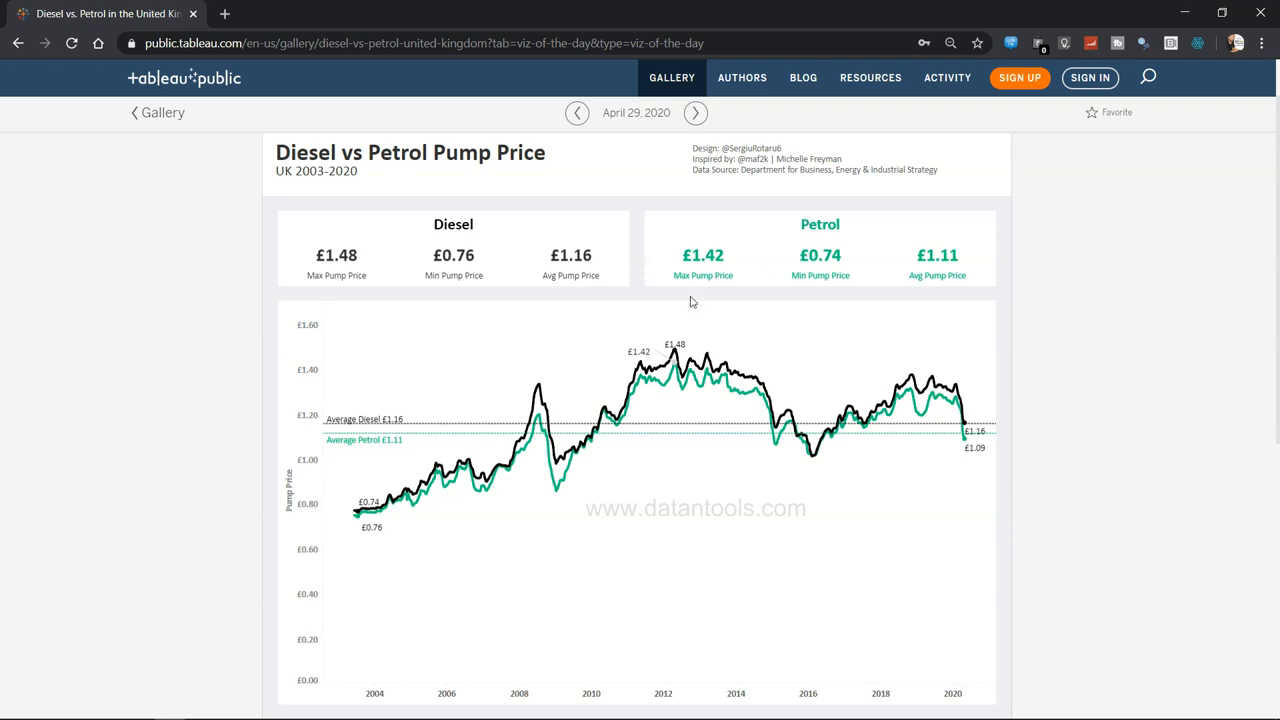
pyautogui.hotkey('alt', 'Tab')
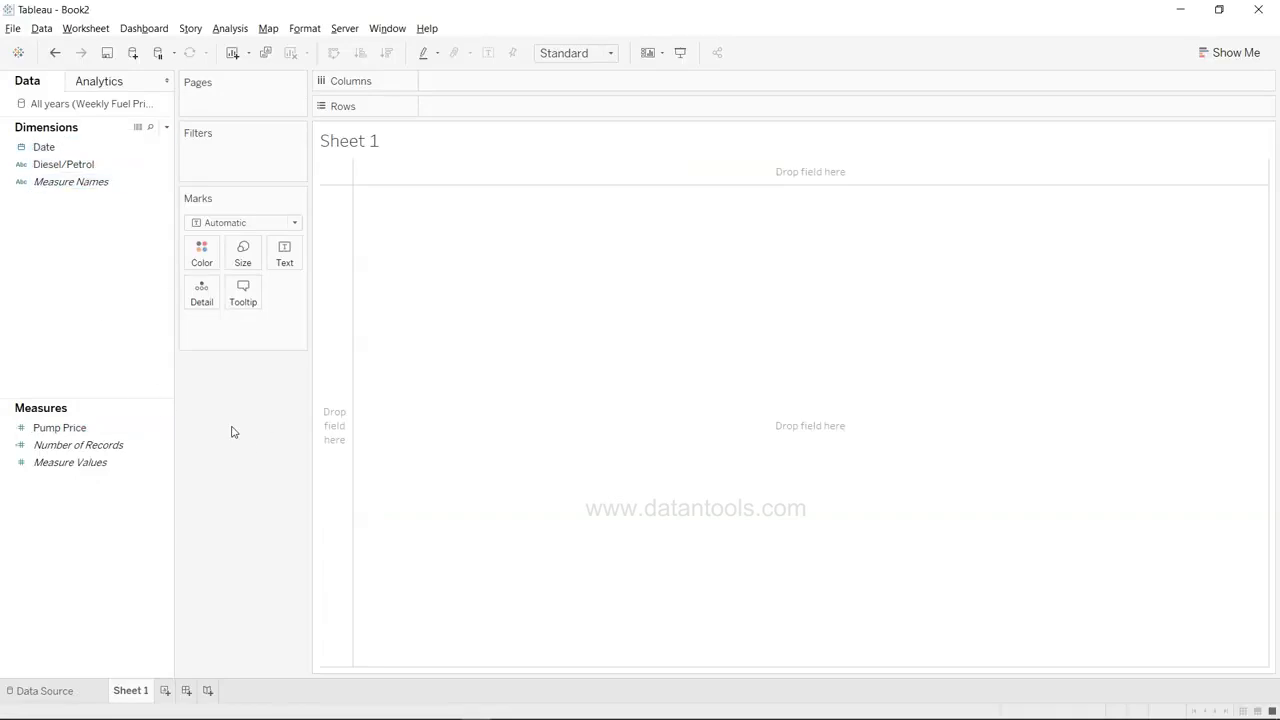
pyautogui.hotkey('alt', 'Tab')
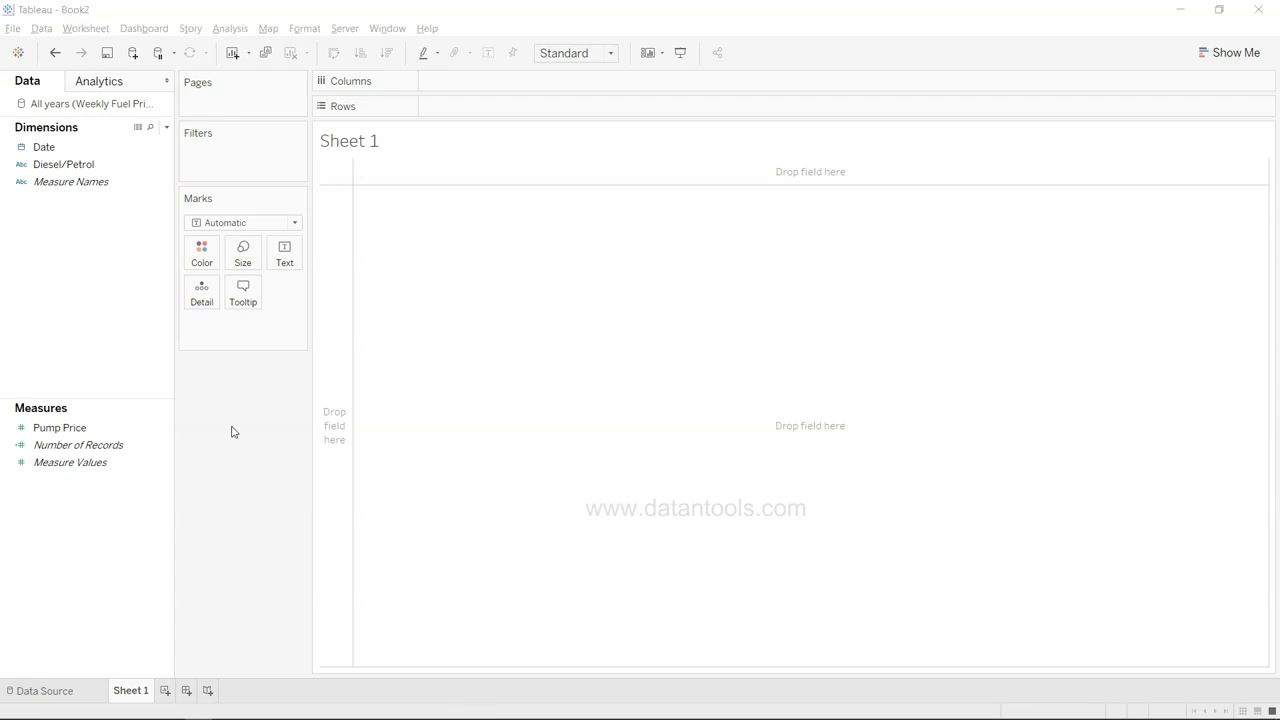
pyautogui.hotkey('alt', 'Tab')
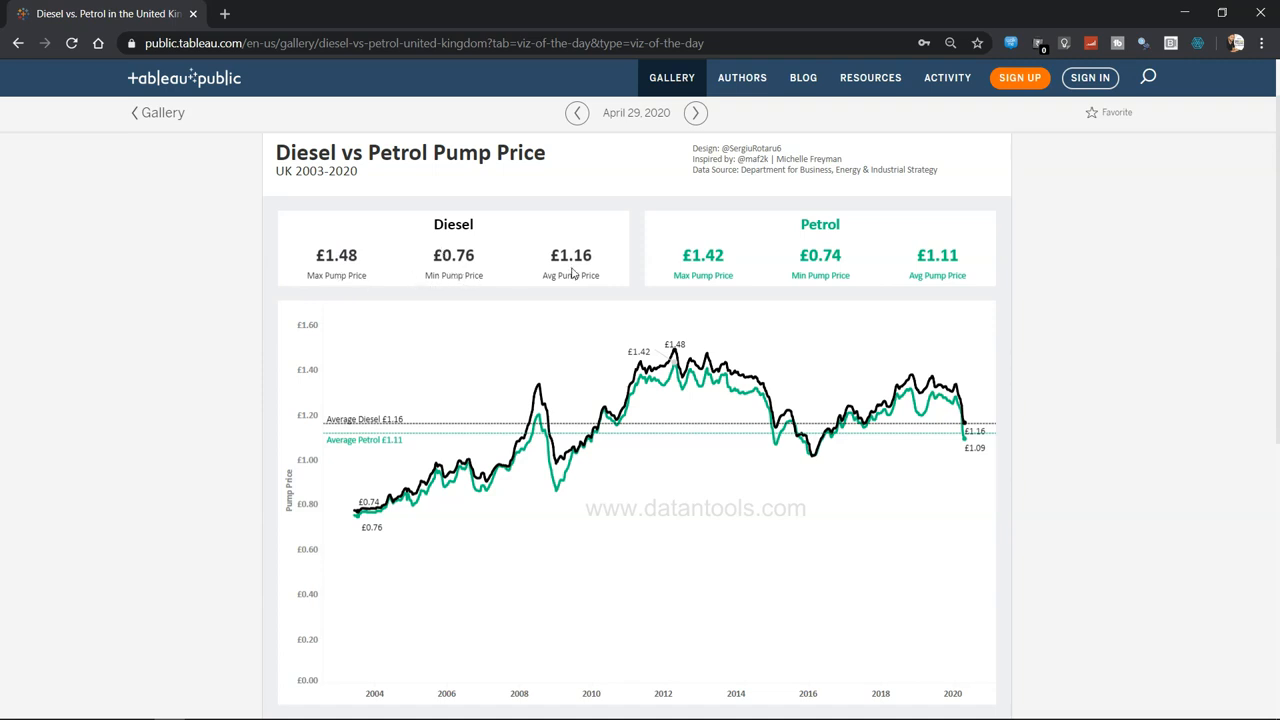
pyautogui.hotkey('alt', 'Tab')
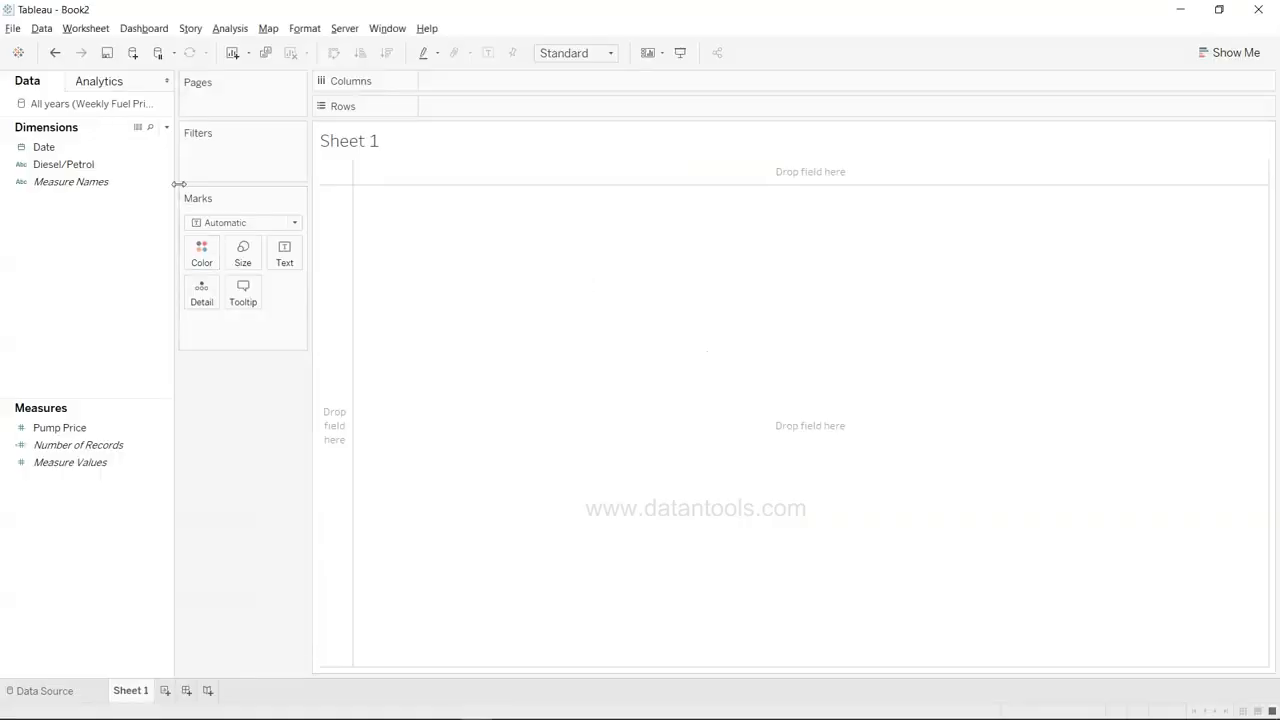
# Create a calculated field named Max Price with the formula MAX([Pump Price])
pyautogui.click(166, 127)
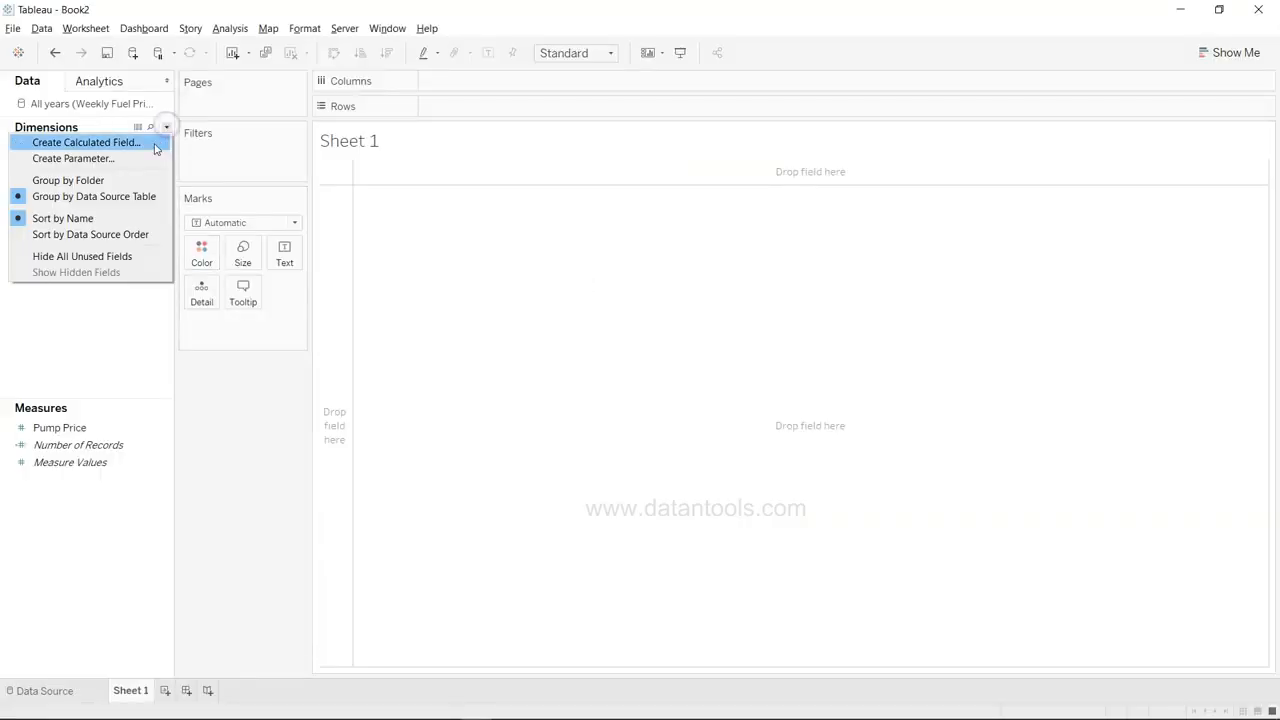
pyautogui.click(154, 142)
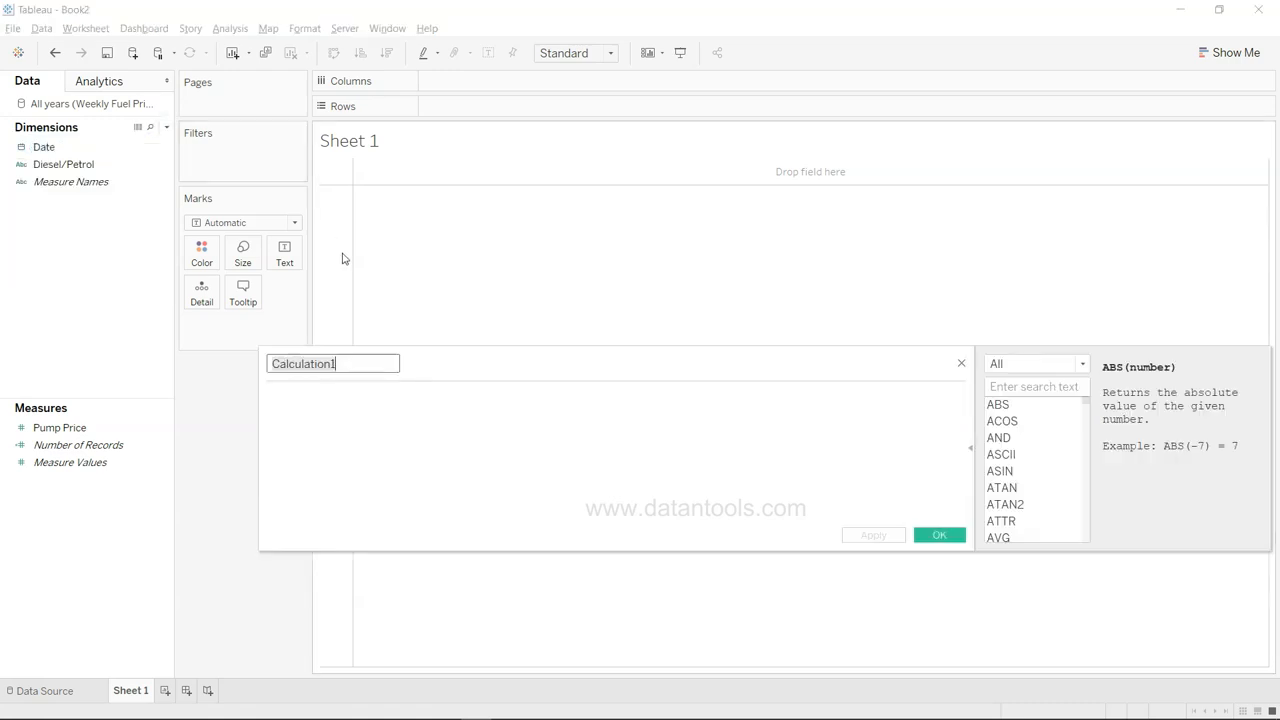
pyautogui.write('M')
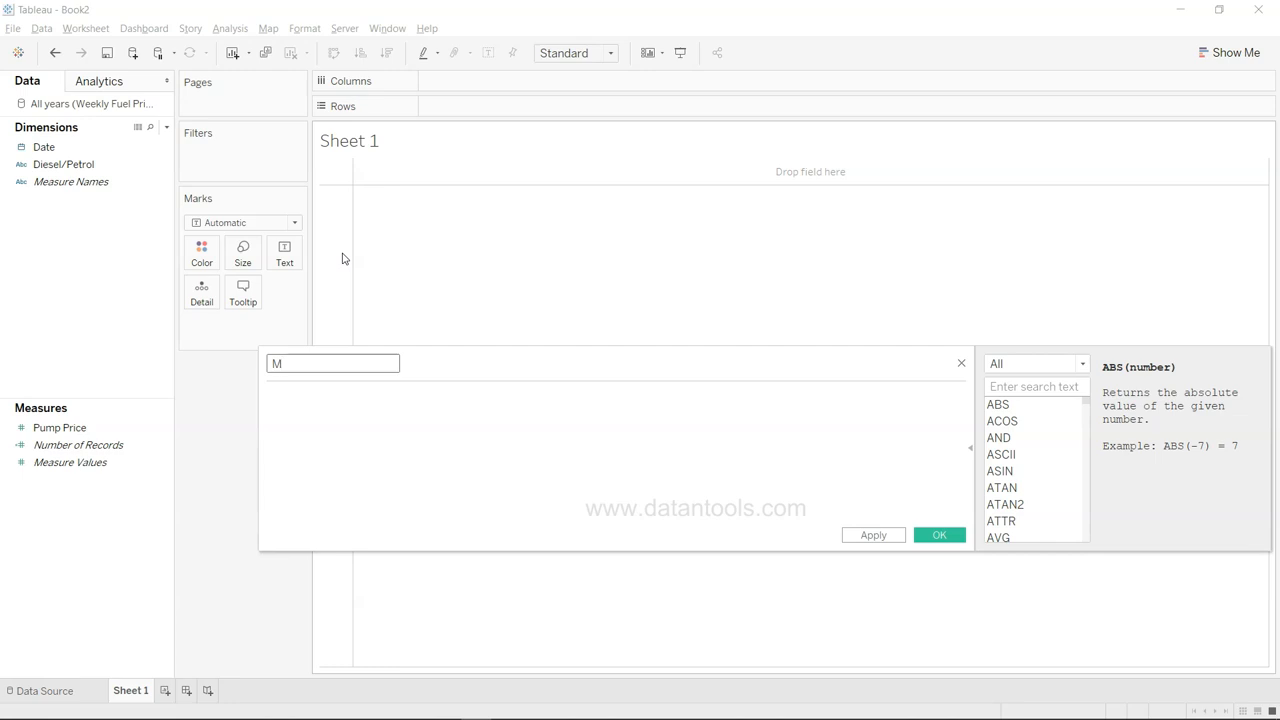
pyautogui.write('ax Price')
pyautogui.press('Tab')
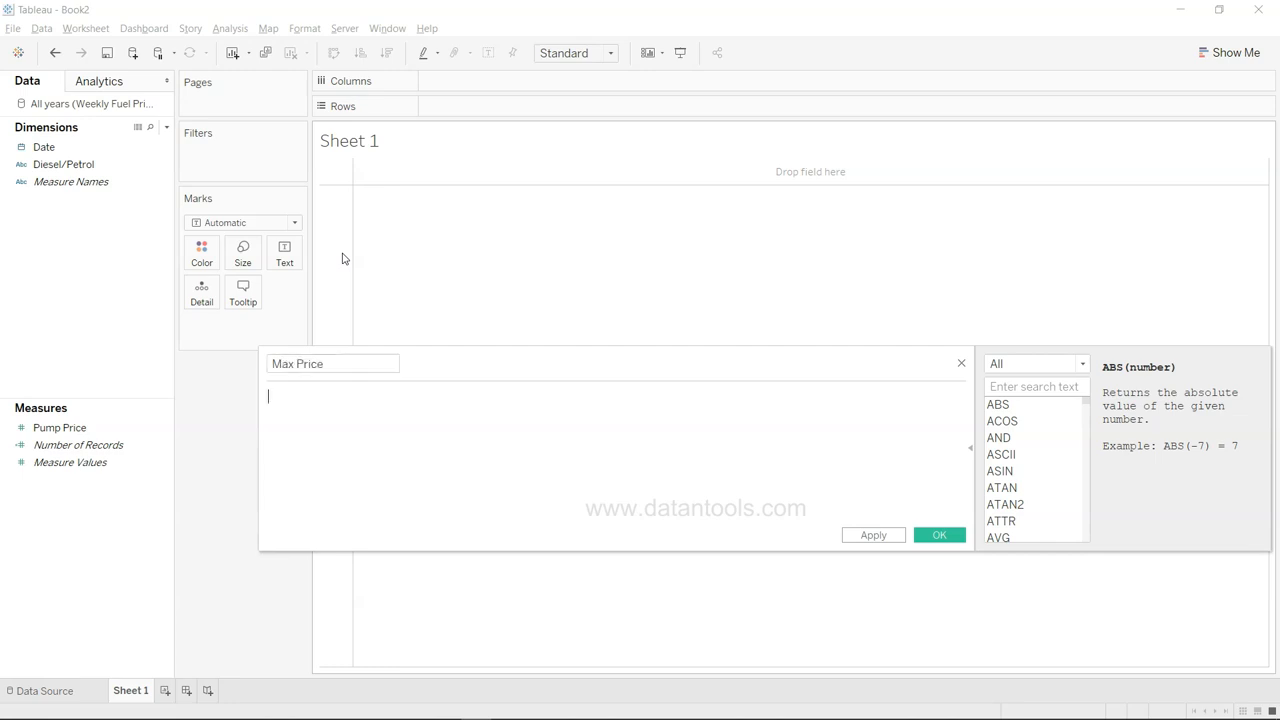
pyautogui.write('MAX')
pyautogui.press('Return')
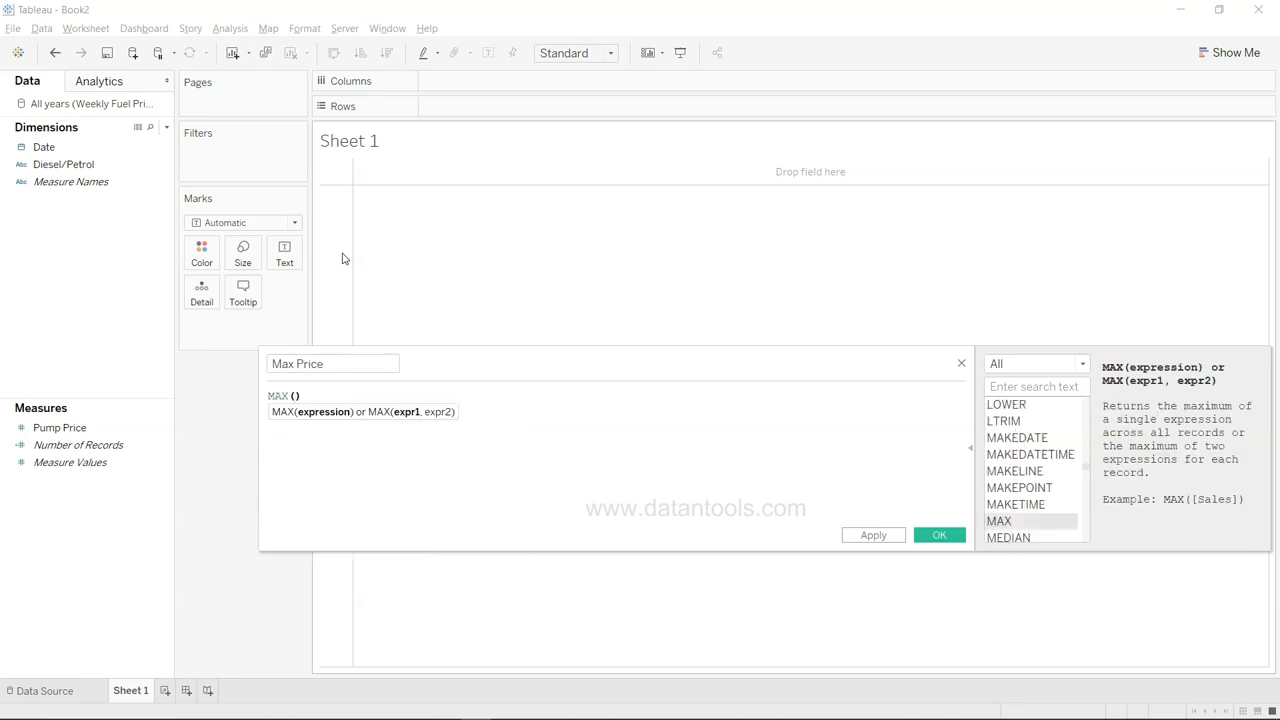
pyautogui.write('Pum')
pyautogui.press('Return')
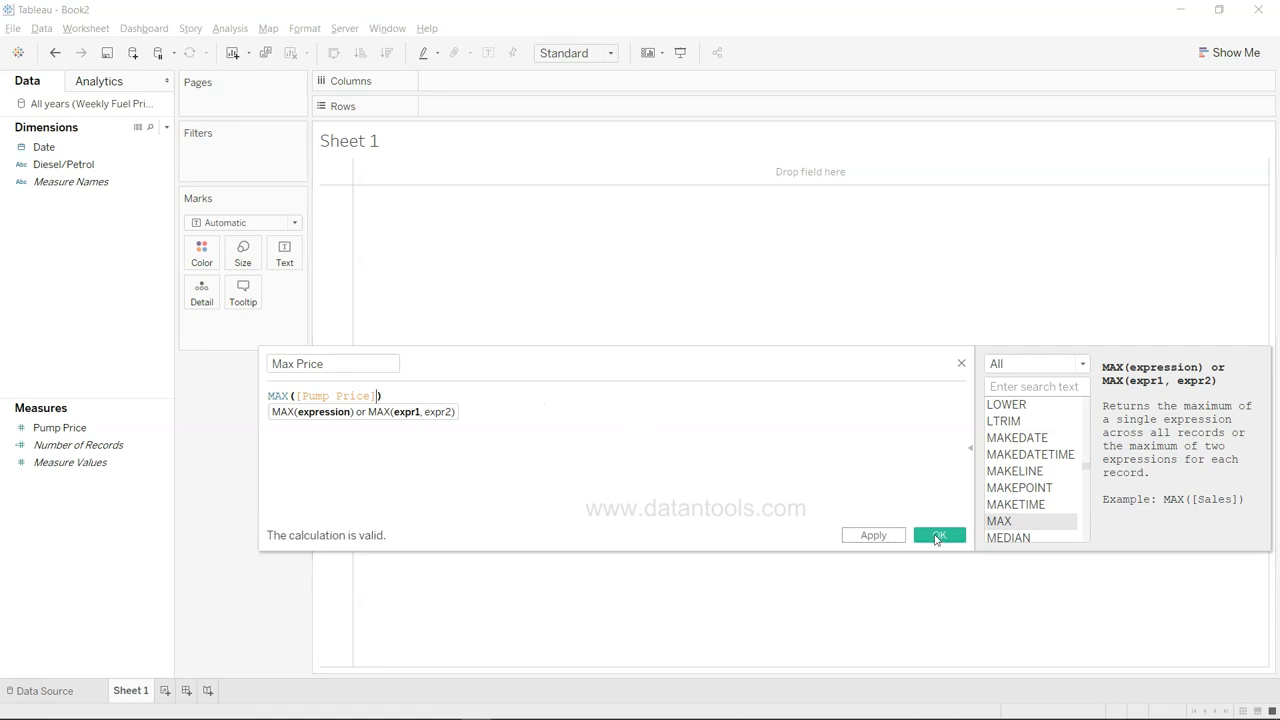
pyautogui.click(937, 536)
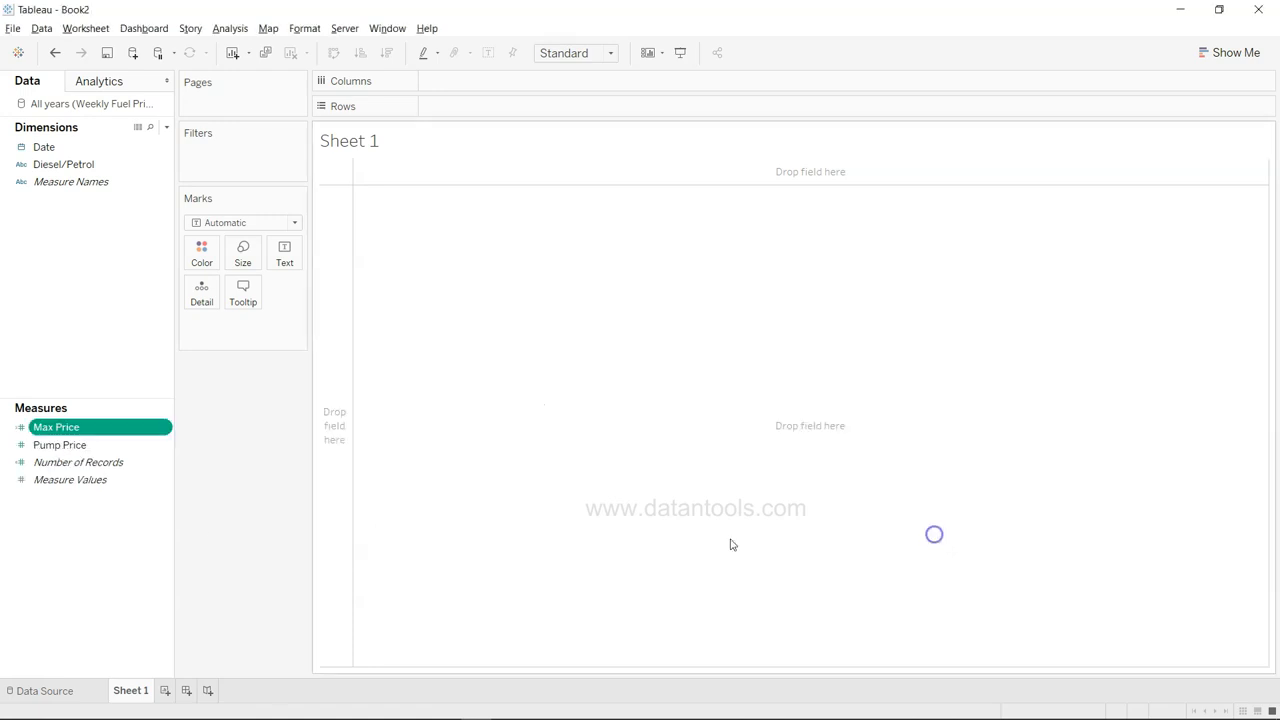
# Create a calculated field named Min with the formula MIN([Pump Price])
pyautogui.click(167, 128)
pyautogui.click(150, 141)
pyautogui.write('Min')
pyautogui.press('Tab')
pyautogui.write('Min')
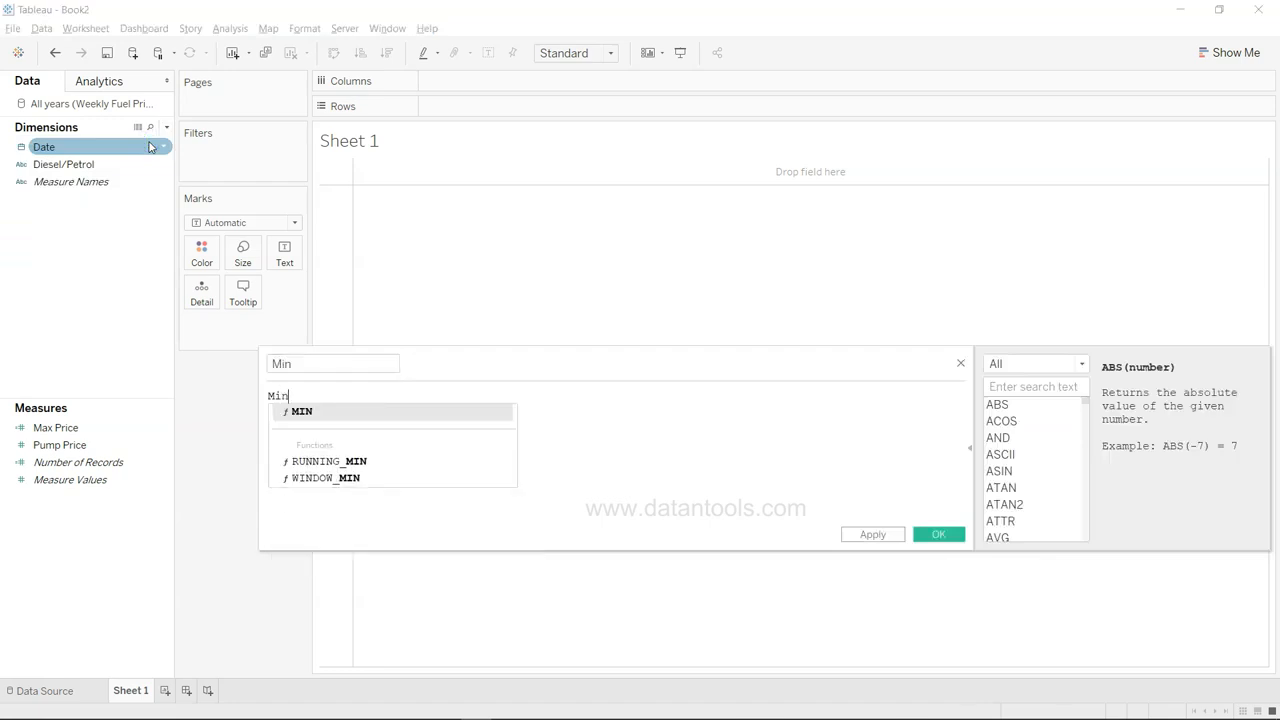
pyautogui.press('Return')
pyautogui.write('Pump')
pyautogui.press('Return')
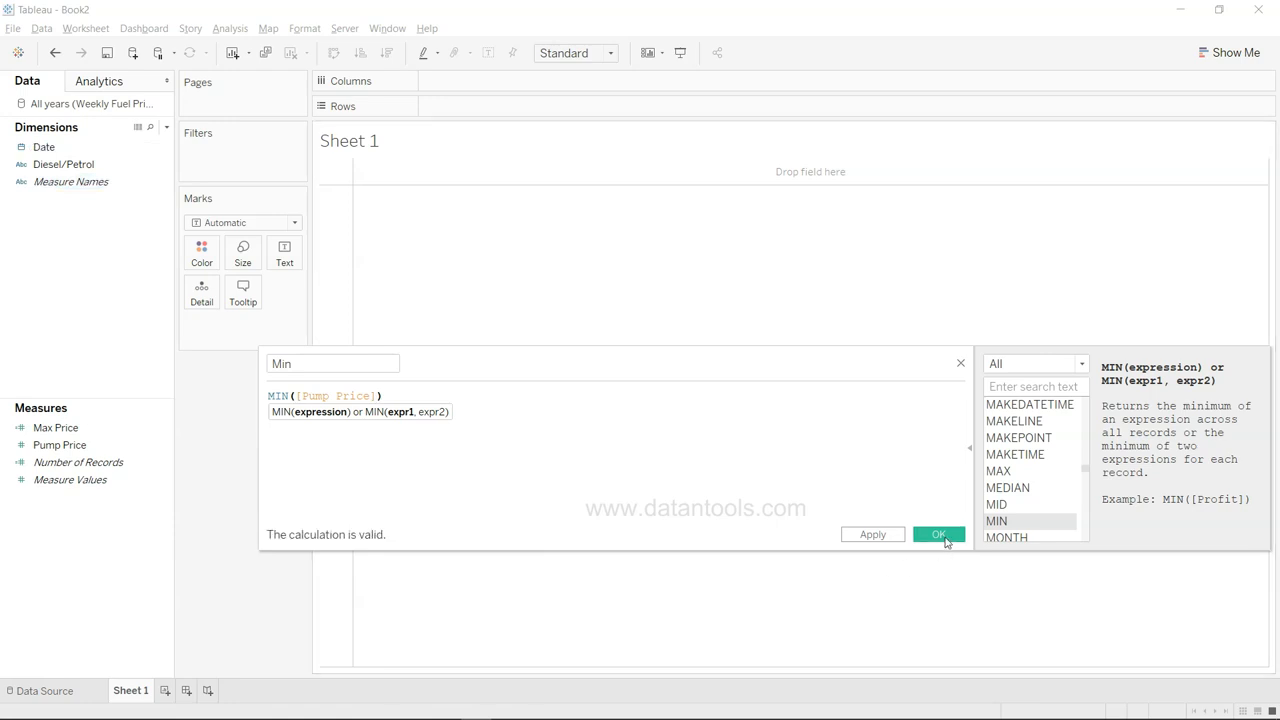
pyautogui.click(945, 540)
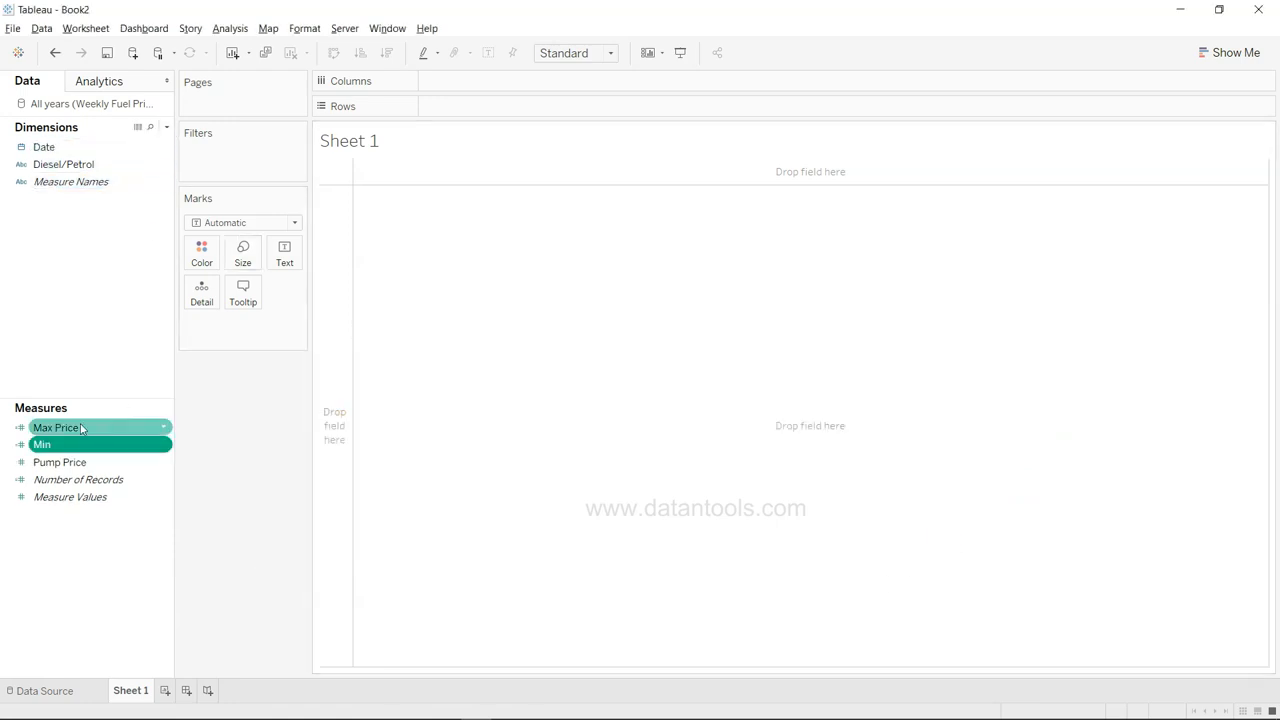
pyautogui.doubleClick(69, 449)
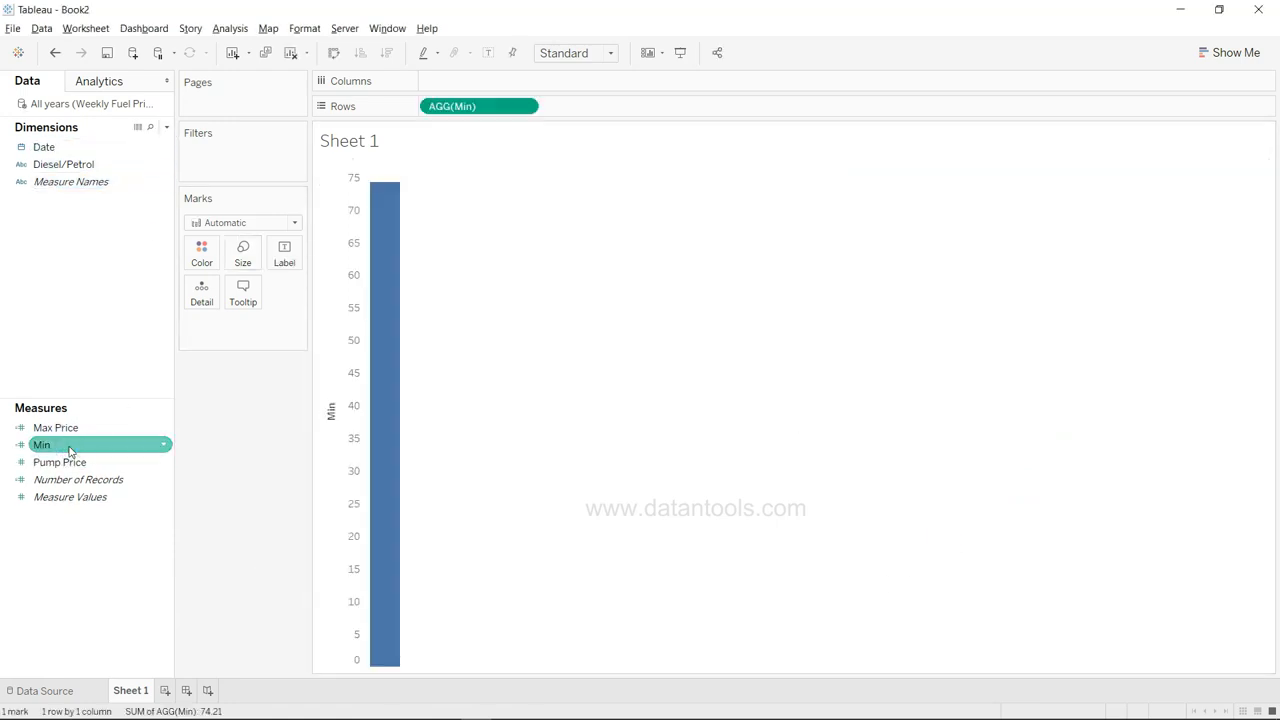
pyautogui.moveTo(449, 106); pyautogui.dragTo(229, 434)
pyautogui.click(101, 463)
# Edit the Min calculated field and rename it Min Price
pyautogui.rightClick(165, 445)
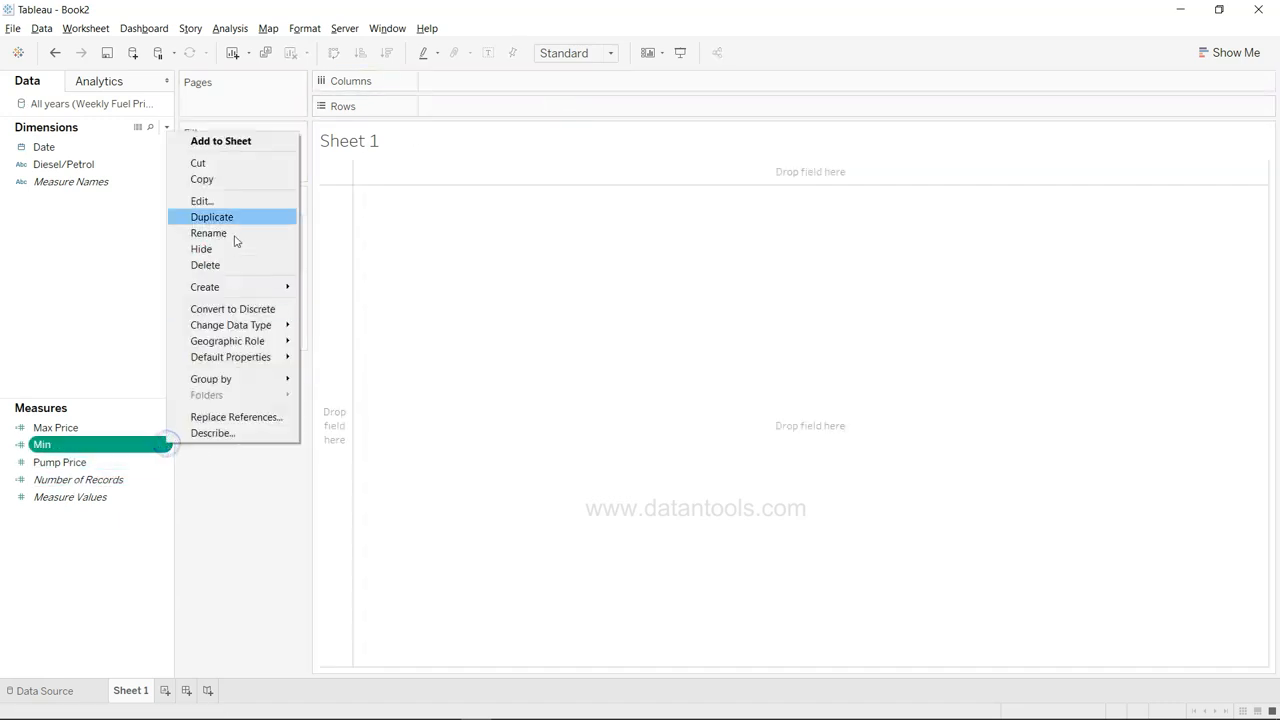
pyautogui.click(252, 201)
pyautogui.click(337, 365)
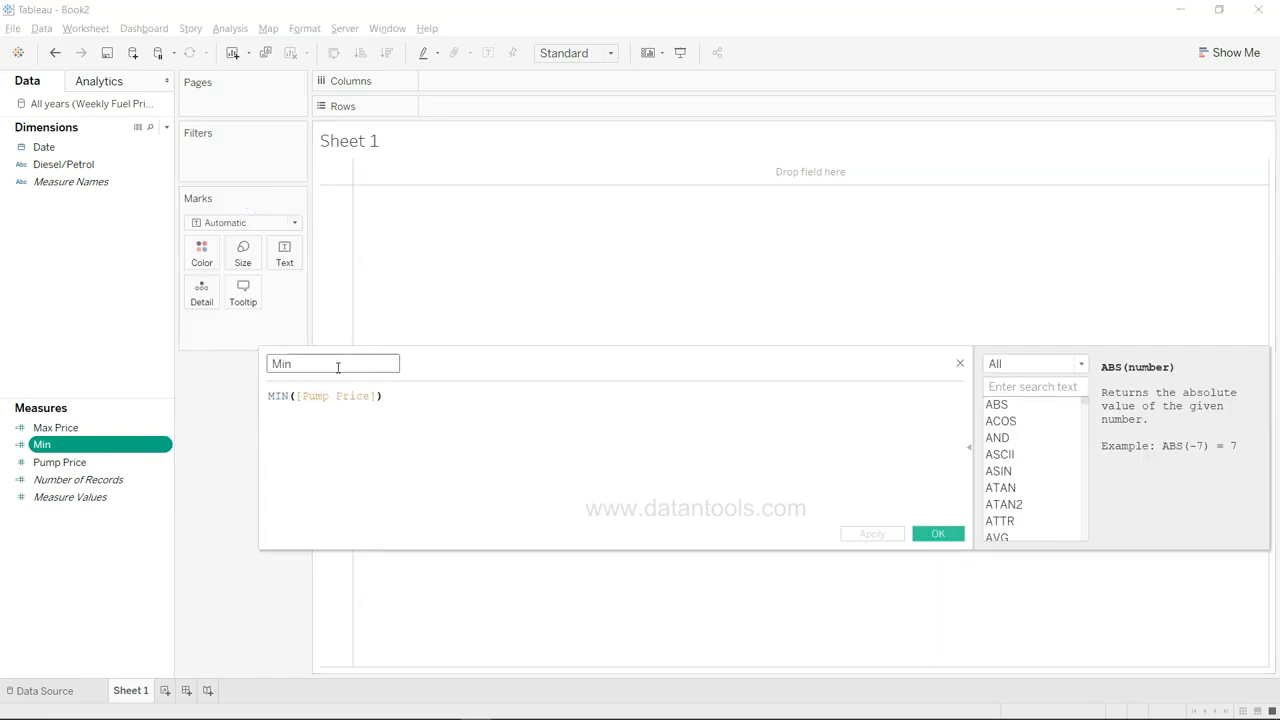
pyautogui.write('Price')
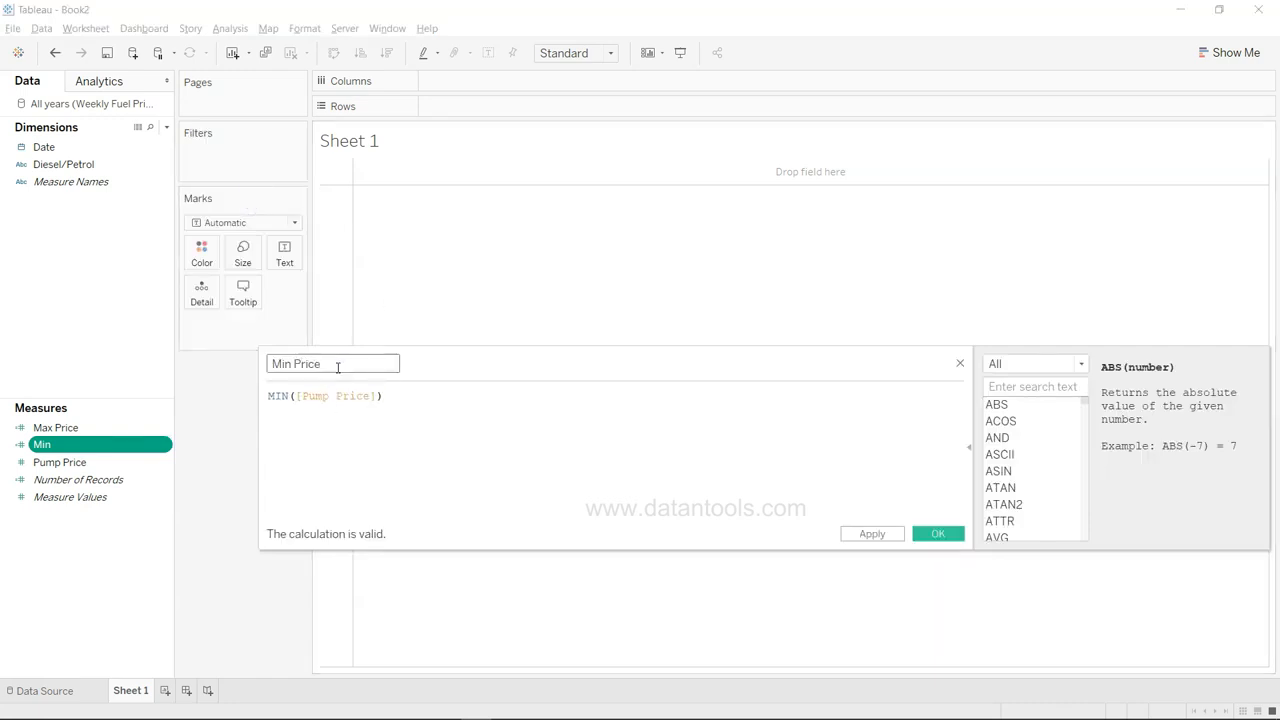
pyautogui.click(937, 533)
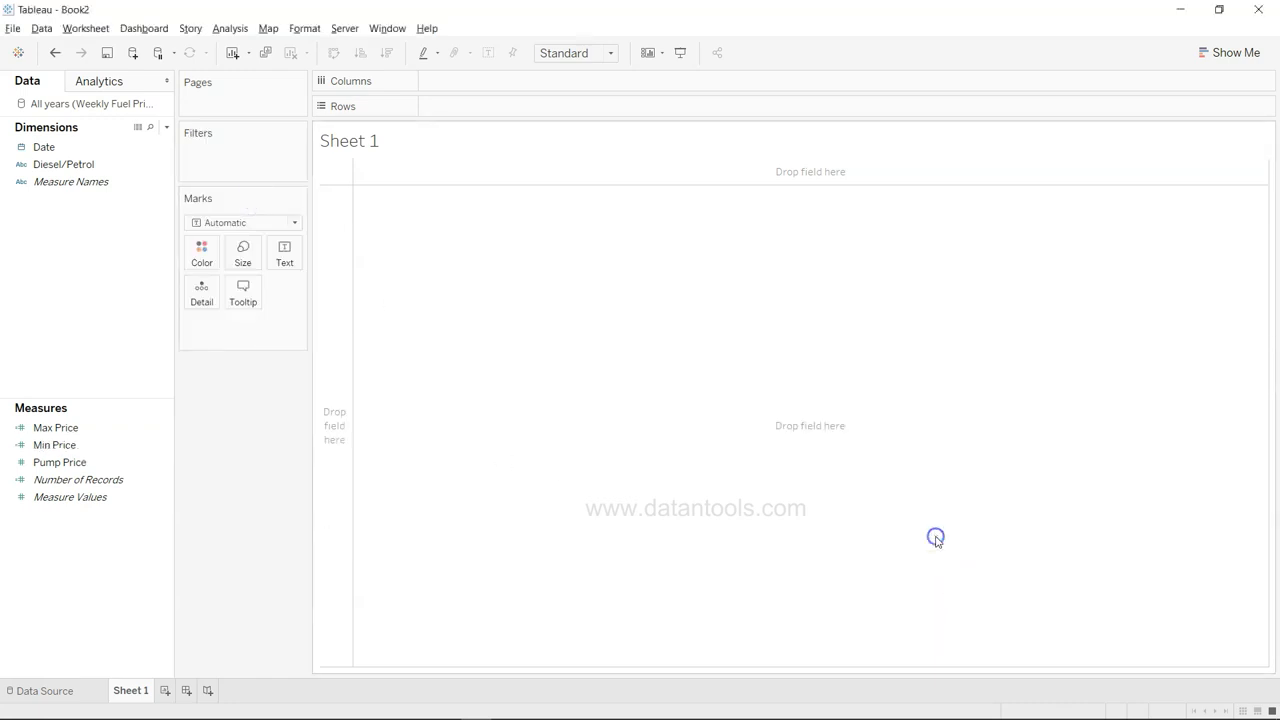
# Create a calculated field named Avg Price with the formula AVG([Pump Price])
pyautogui.click(166, 127)
pyautogui.click(141, 143)
pyautogui.write('Av')
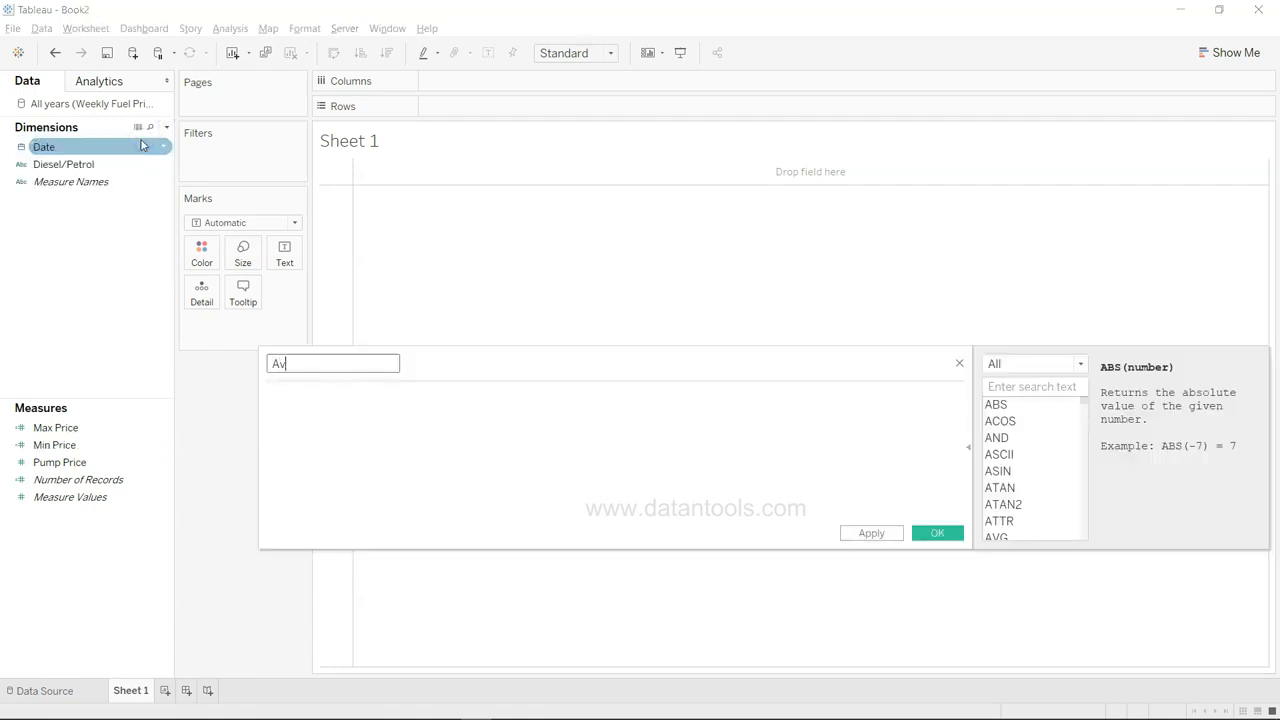
pyautogui.write('g Price')
pyautogui.press('Tab')
pyautogui.write('avg')
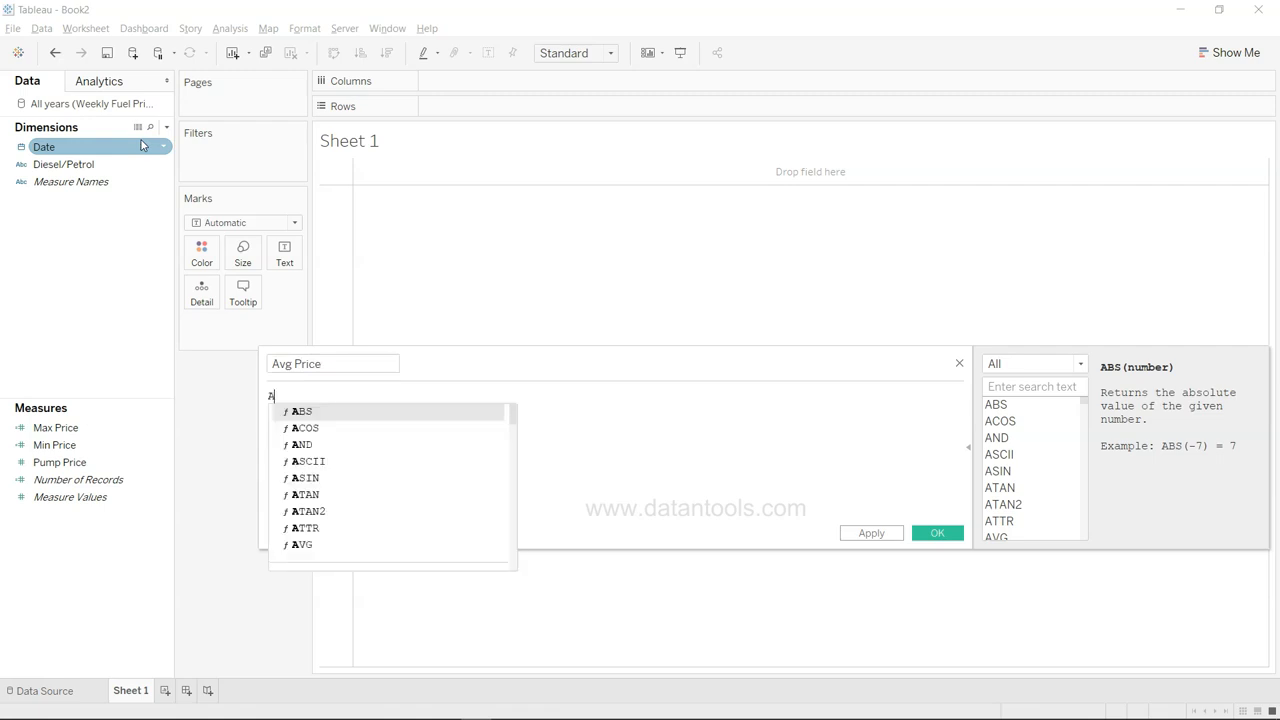
pyautogui.press('Return')
pyautogui.write('p')
pyautogui.press('Return')
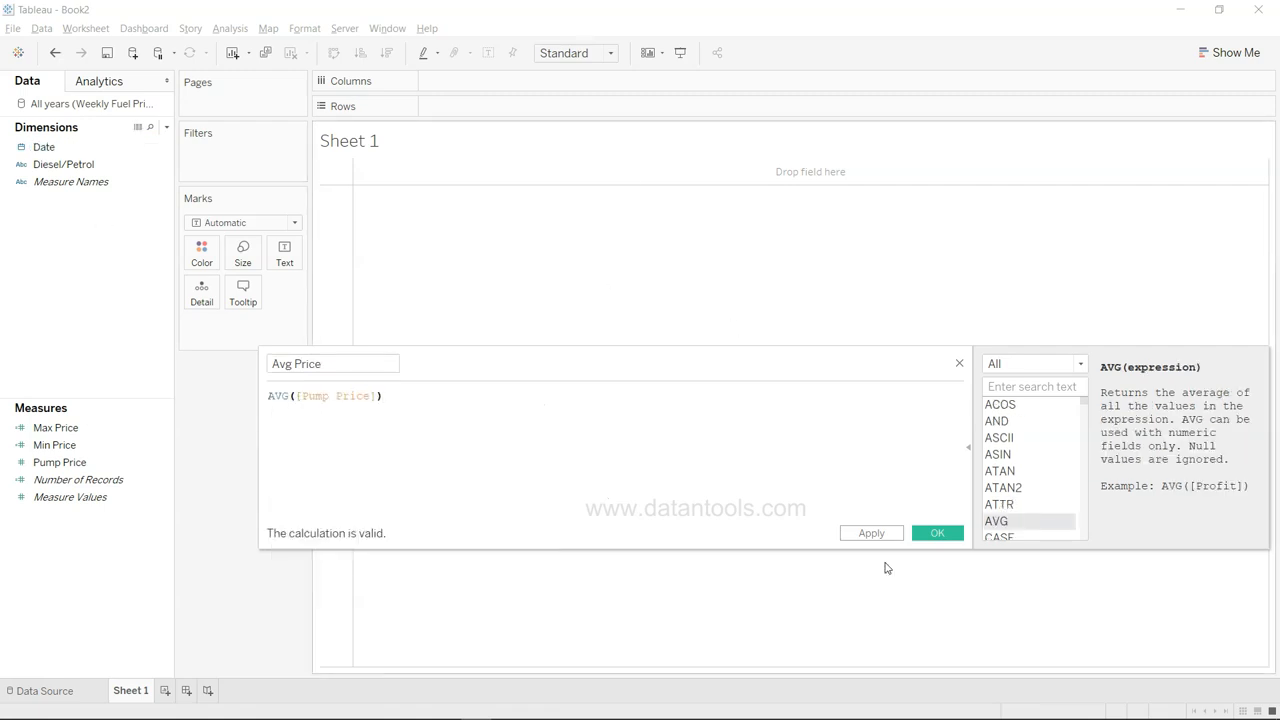
pyautogui.click(937, 533)
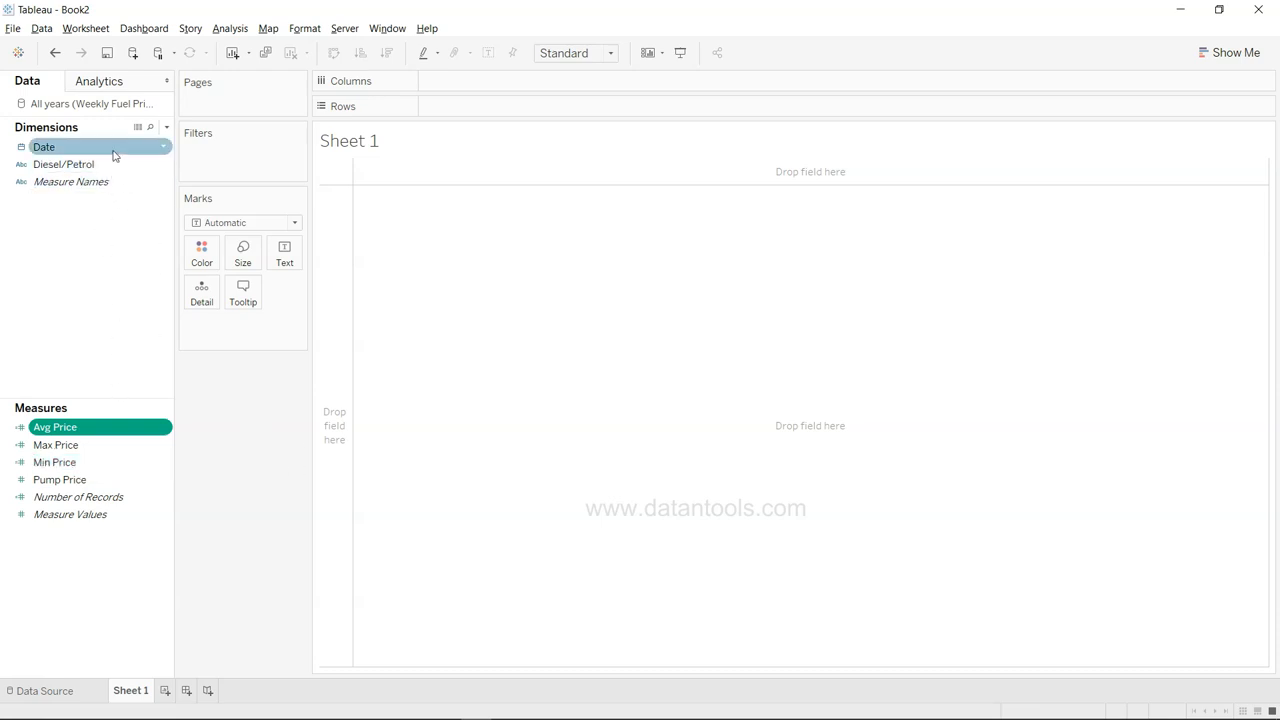
# Place the Diesel/Petrol and Measure Names dimensions on Columns, with Measure Names after Diesel/Petrol
pyautogui.moveTo(113, 171); pyautogui.dragTo(534, 90)
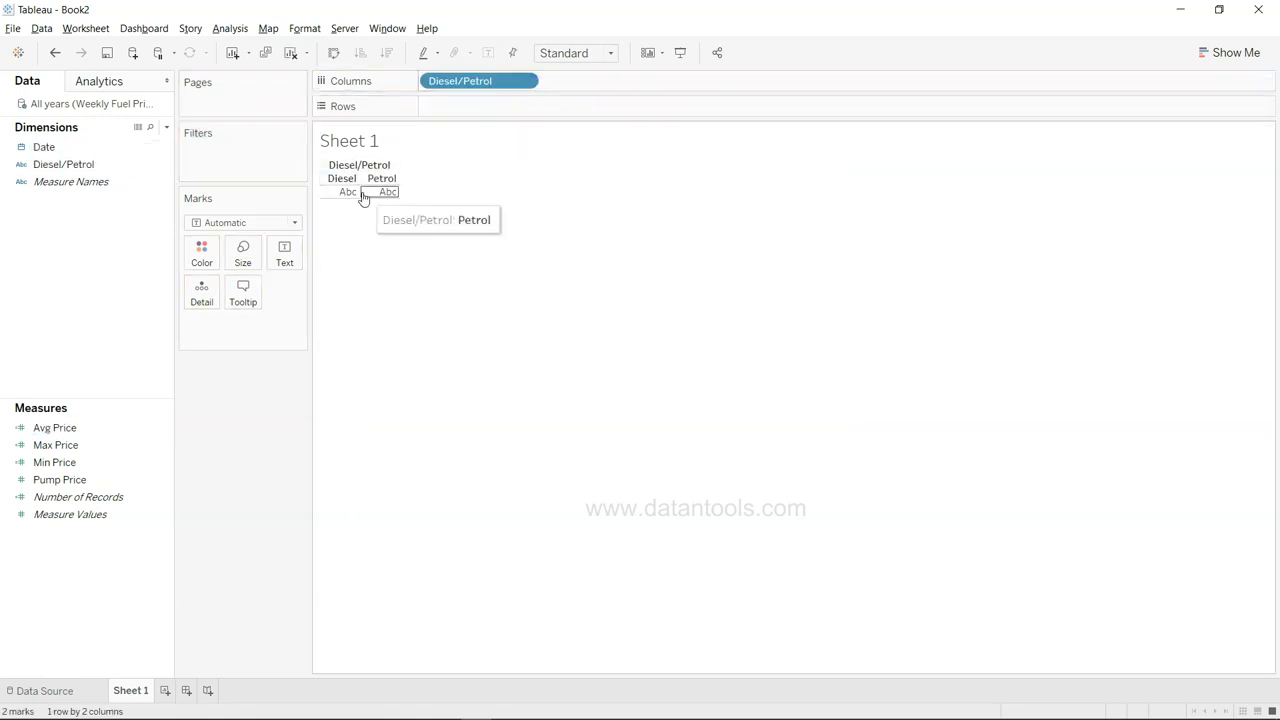
pyautogui.click(143, 432)
pyautogui.click(129, 484)
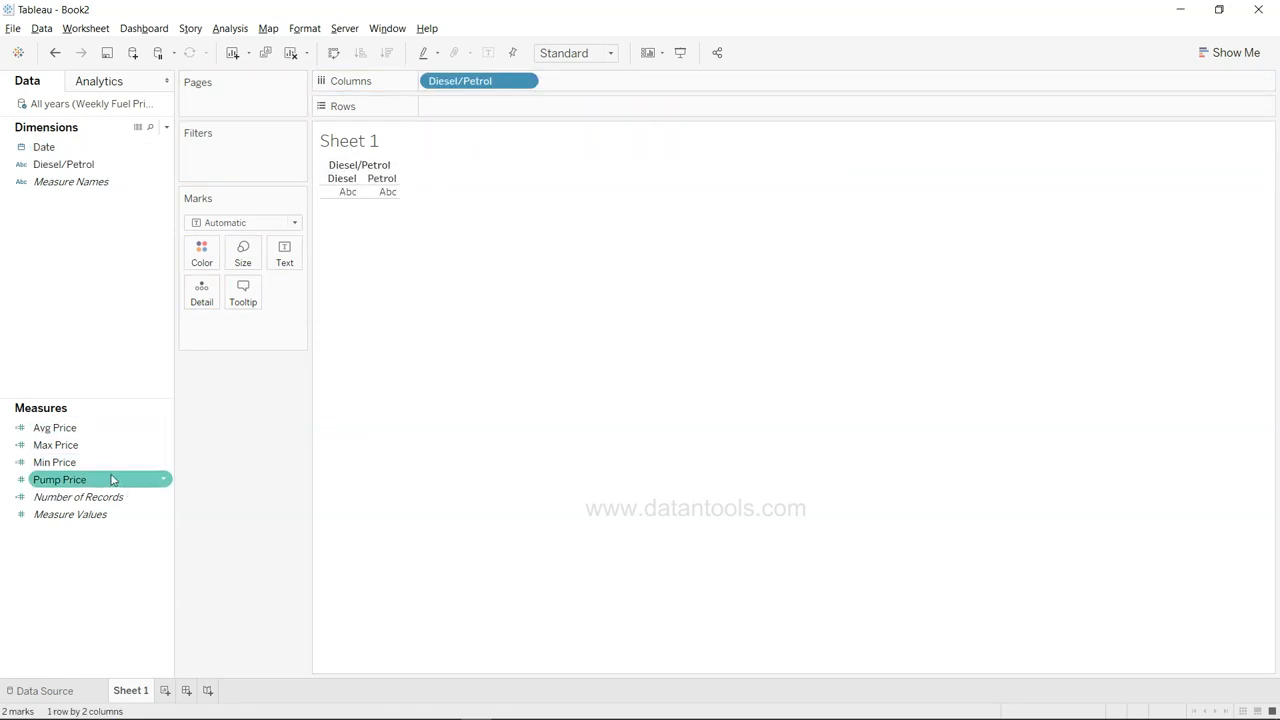
pyautogui.click(103, 428)
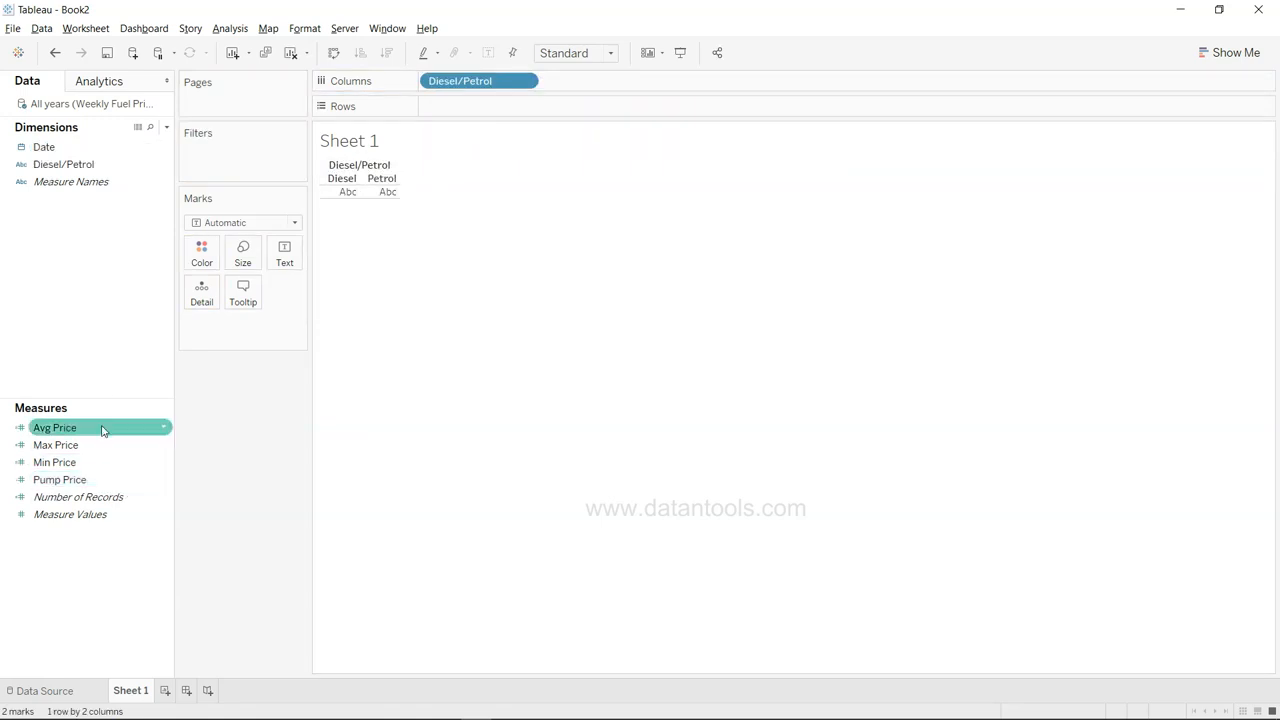
pyautogui.click(120, 182)
pyautogui.moveTo(120, 182); pyautogui.dragTo(628, 86)
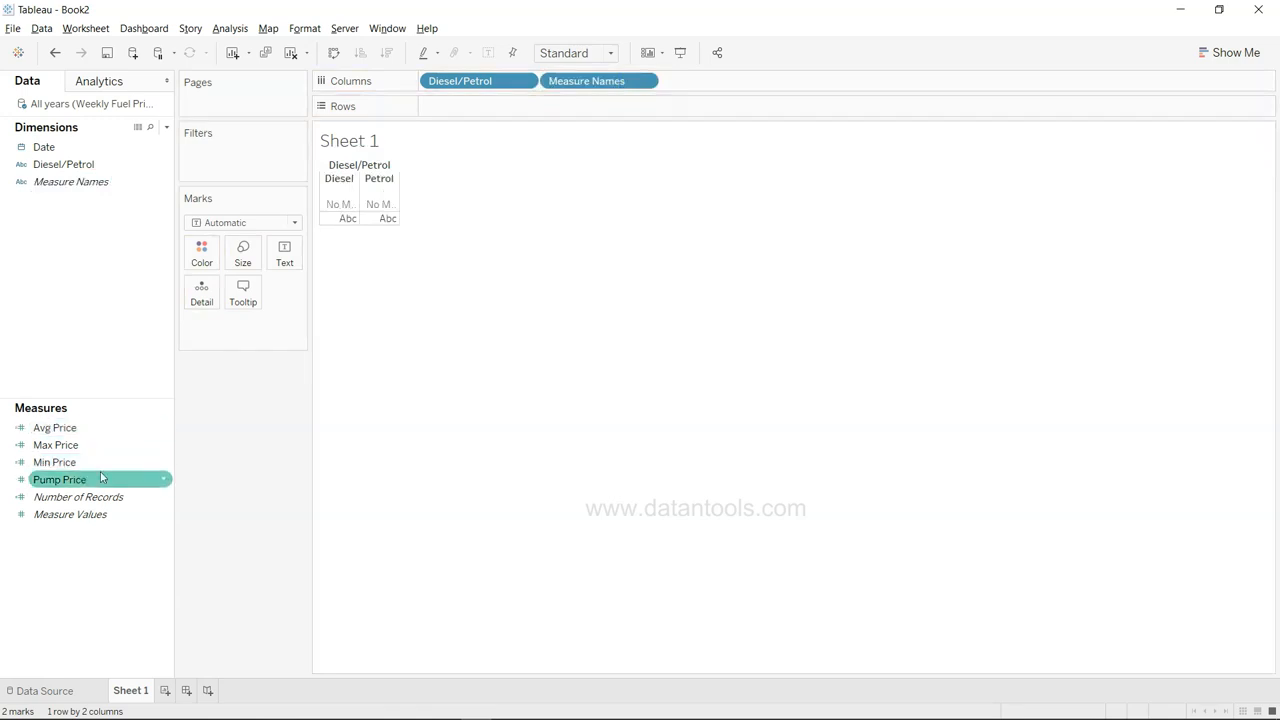
# Add Measure Values as text marks and remove Pump Price and Number of Records, keeping only Avg Price, Max Price and Min Price
pyautogui.moveTo(106, 521); pyautogui.dragTo(286, 265)
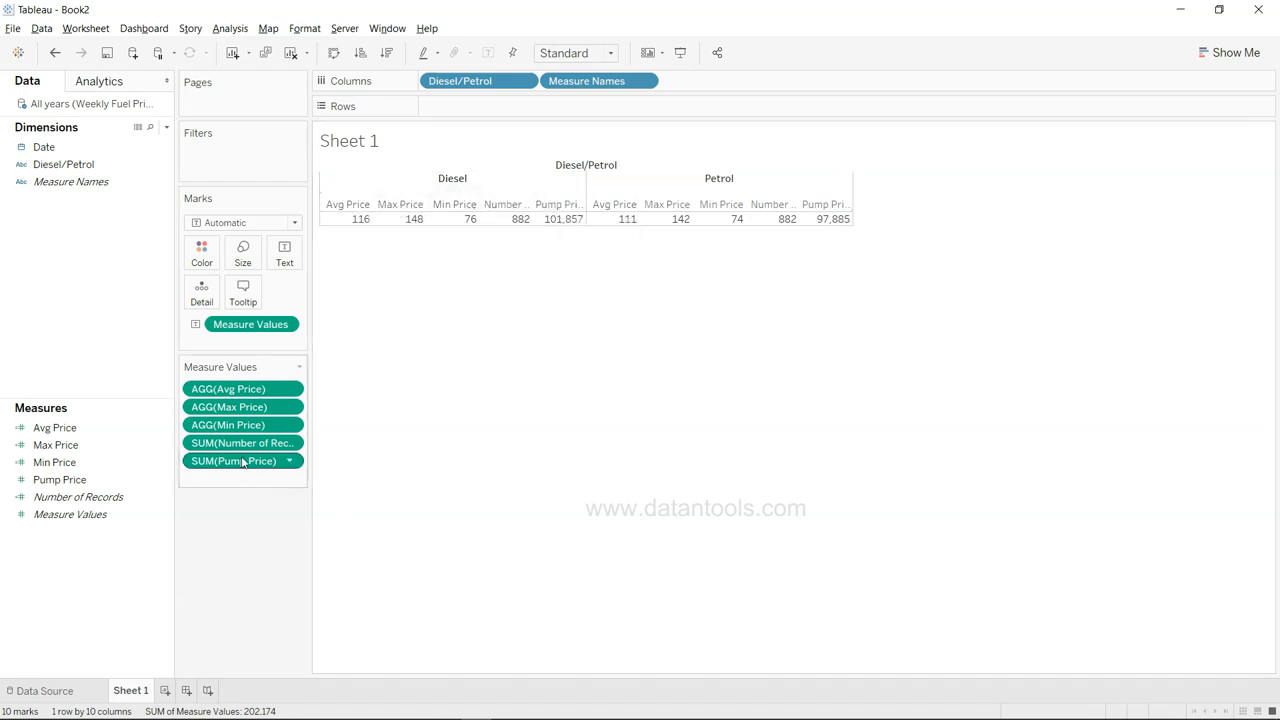
pyautogui.moveTo(242, 461); pyautogui.dragTo(231, 583)
pyautogui.moveTo(253, 447); pyautogui.dragTo(251, 583)
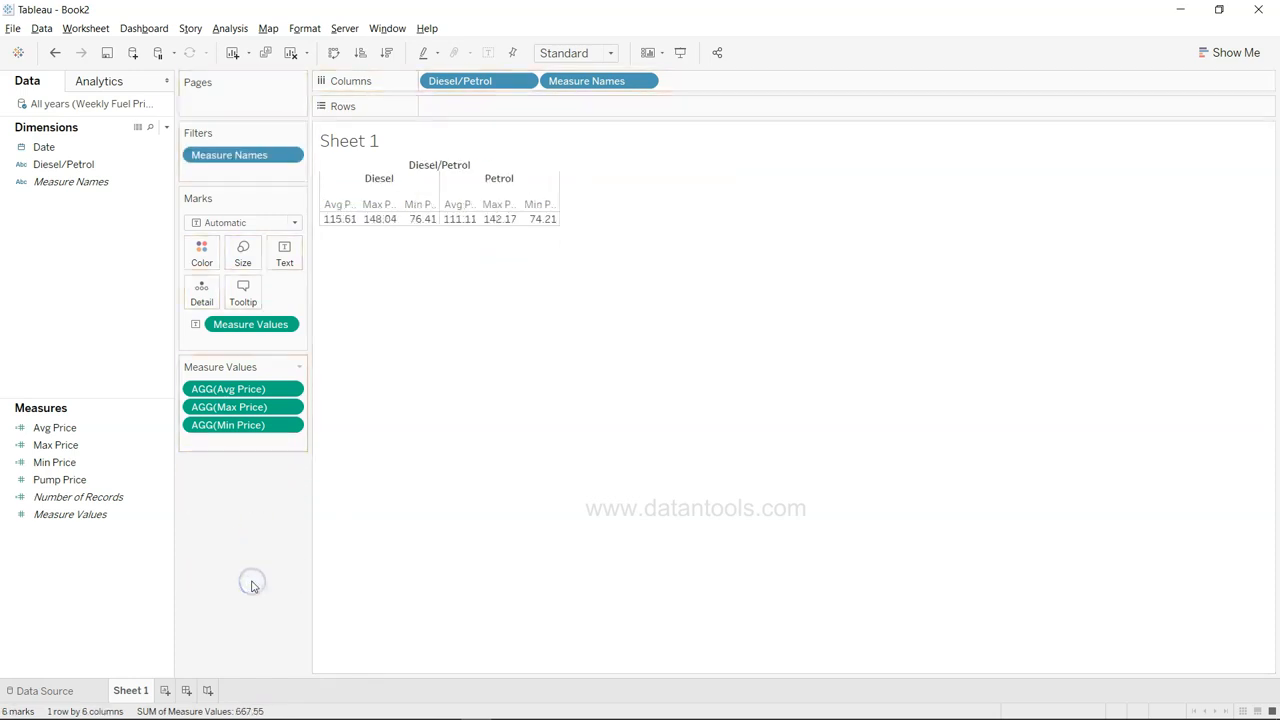
# Fit the sheet to Entire View and add a Diesel/Petrol filter that keeps only Diesel
pyautogui.click(612, 56)
pyautogui.click(601, 115)
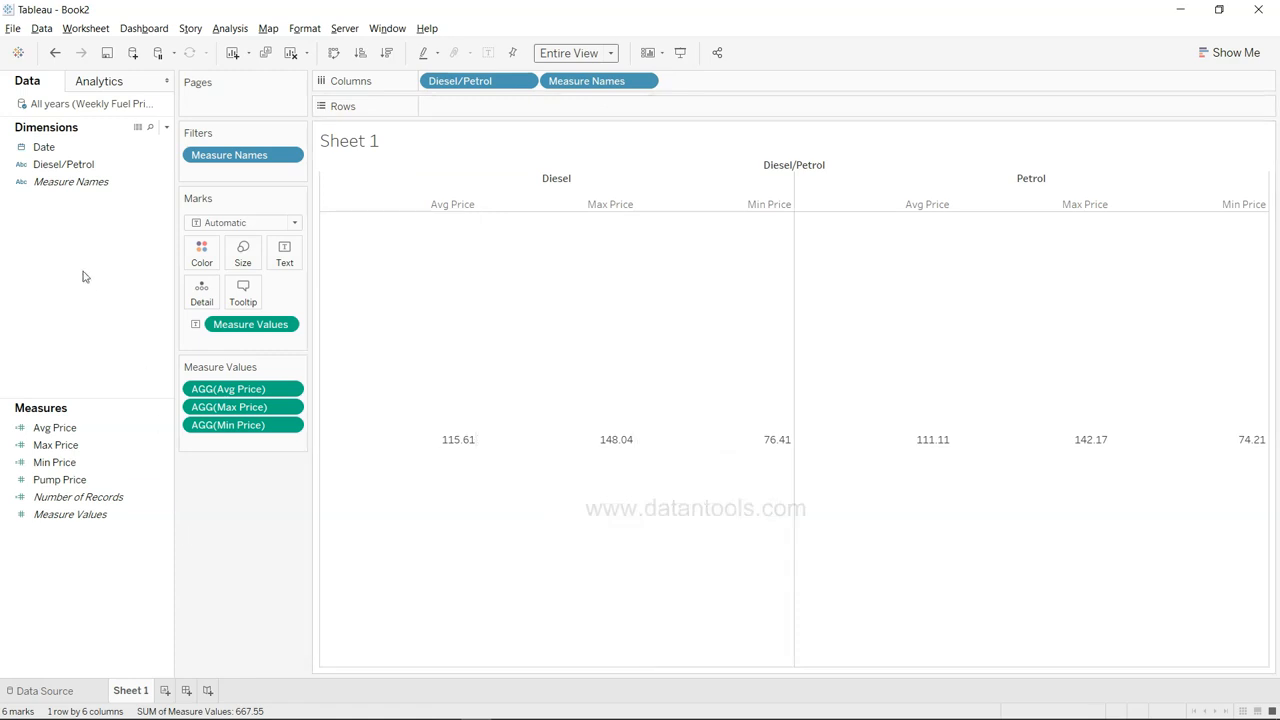
pyautogui.moveTo(62, 164); pyautogui.dragTo(238, 172)
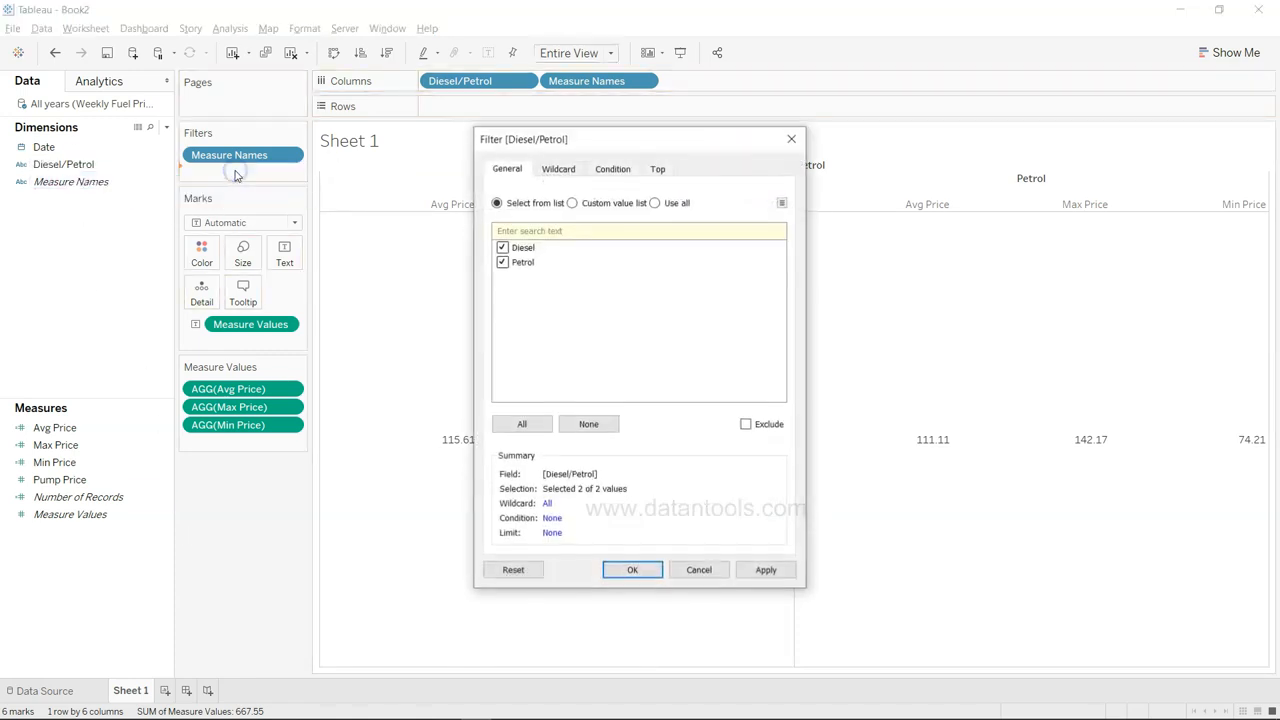
pyautogui.click(502, 262)
pyautogui.click(762, 571)
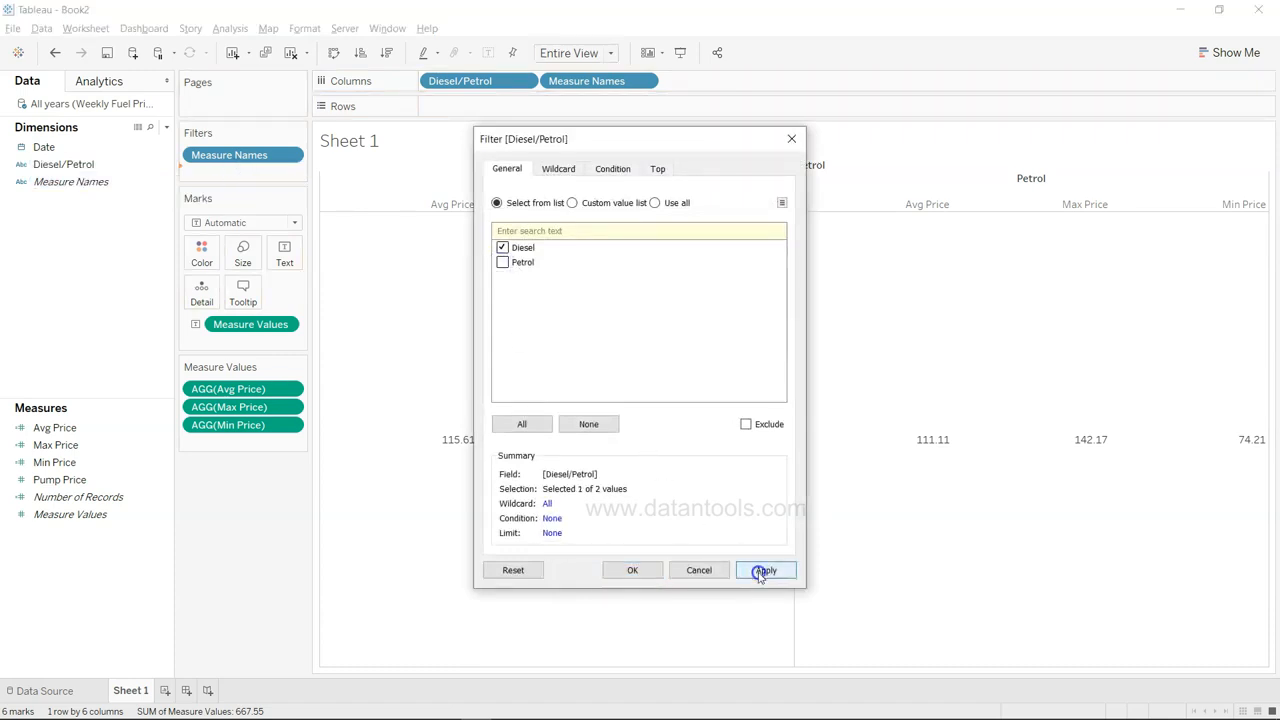
pyautogui.click(628, 570)
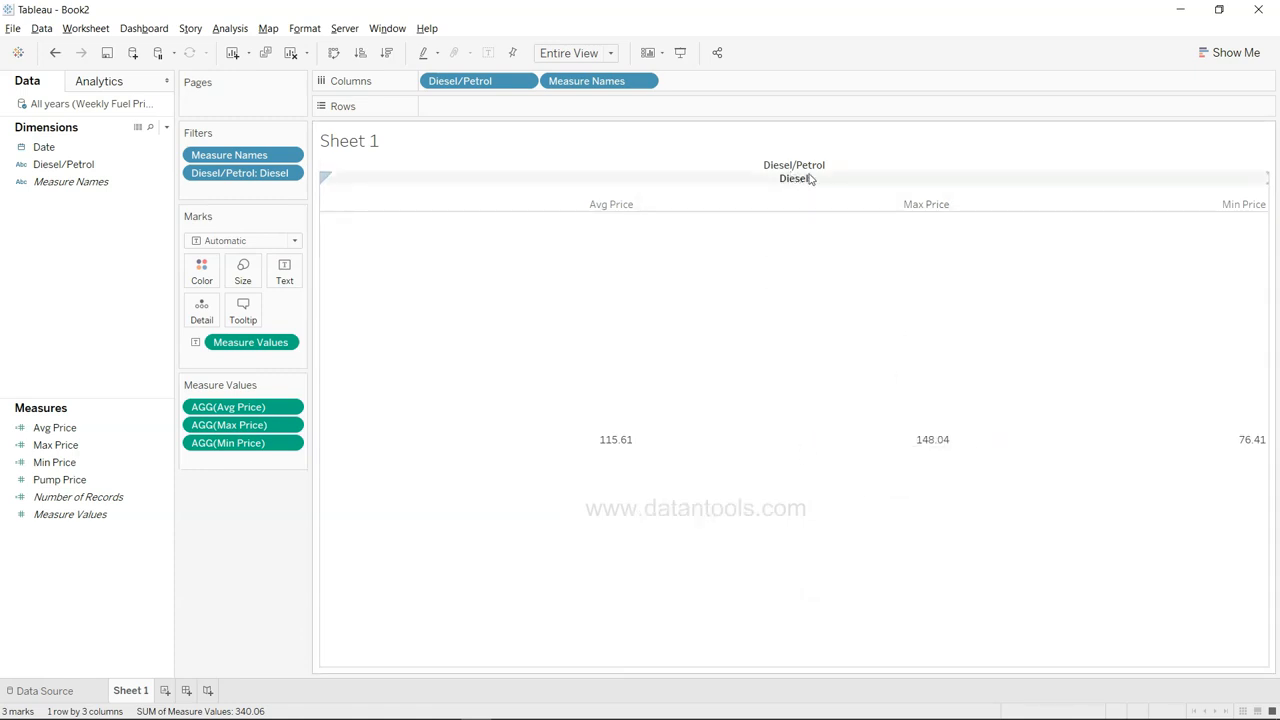
# Hide the sheet title and the Diesel/Petrol field label above the columns
pyautogui.rightClick(373, 146)
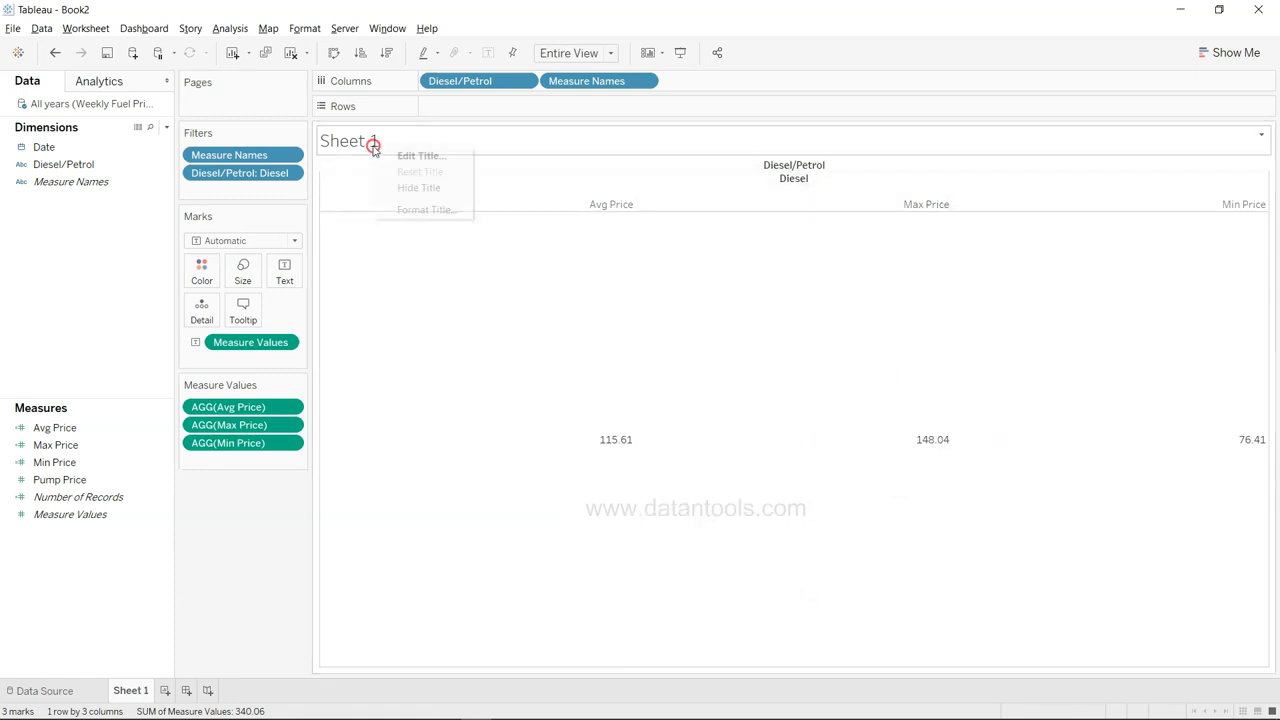
pyautogui.click(437, 189)
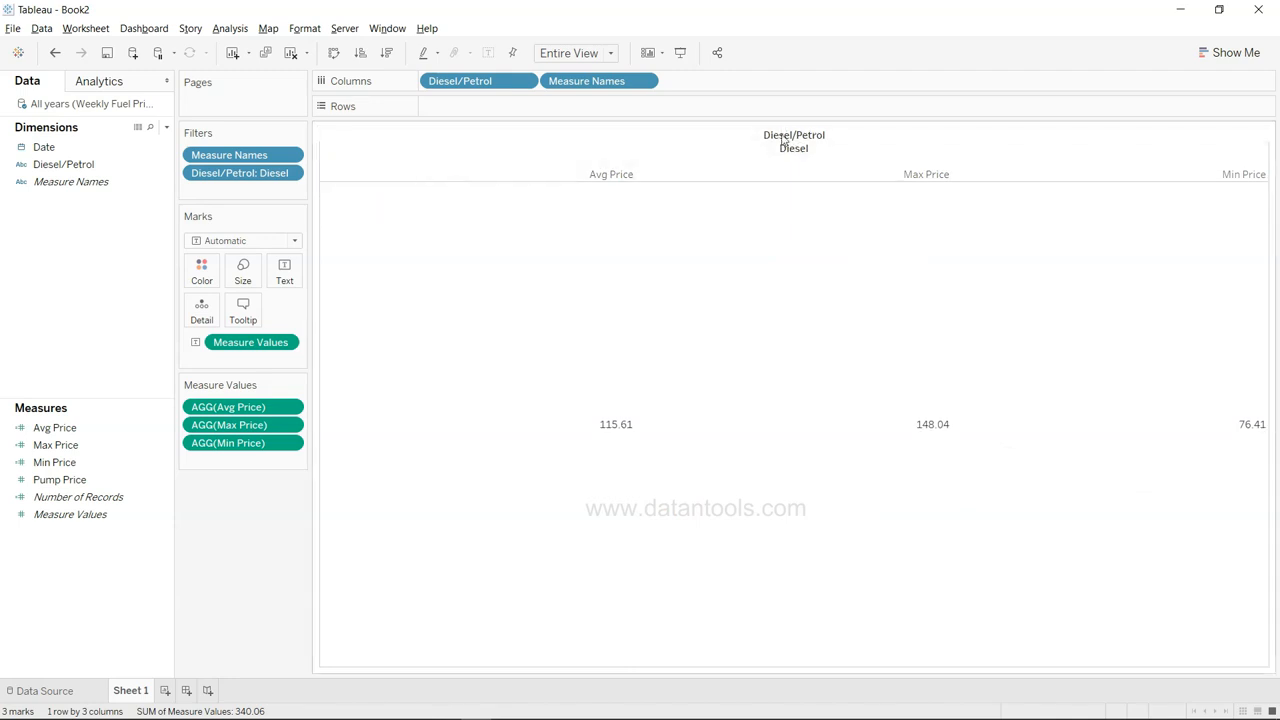
pyautogui.rightClick(781, 141)
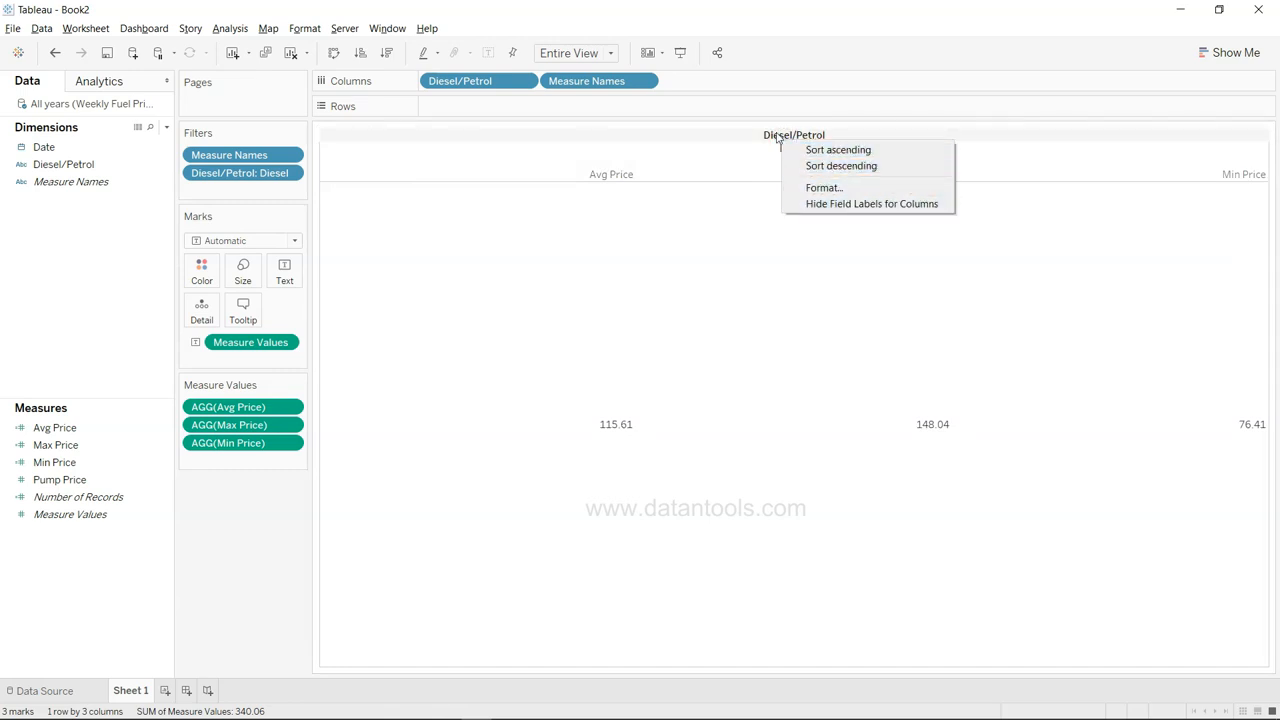
pyautogui.click(828, 204)
# Hide the Diesel column header above the three price columns
pyautogui.click(796, 136)
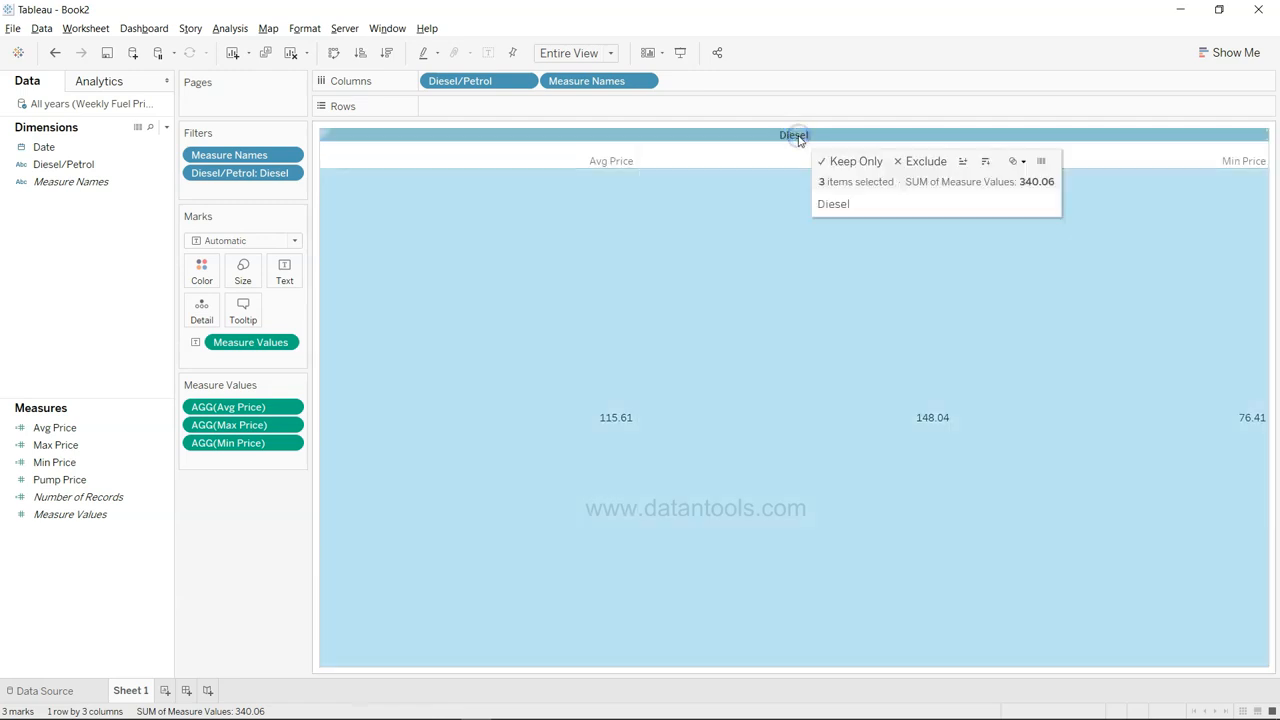
pyautogui.click(766, 222)
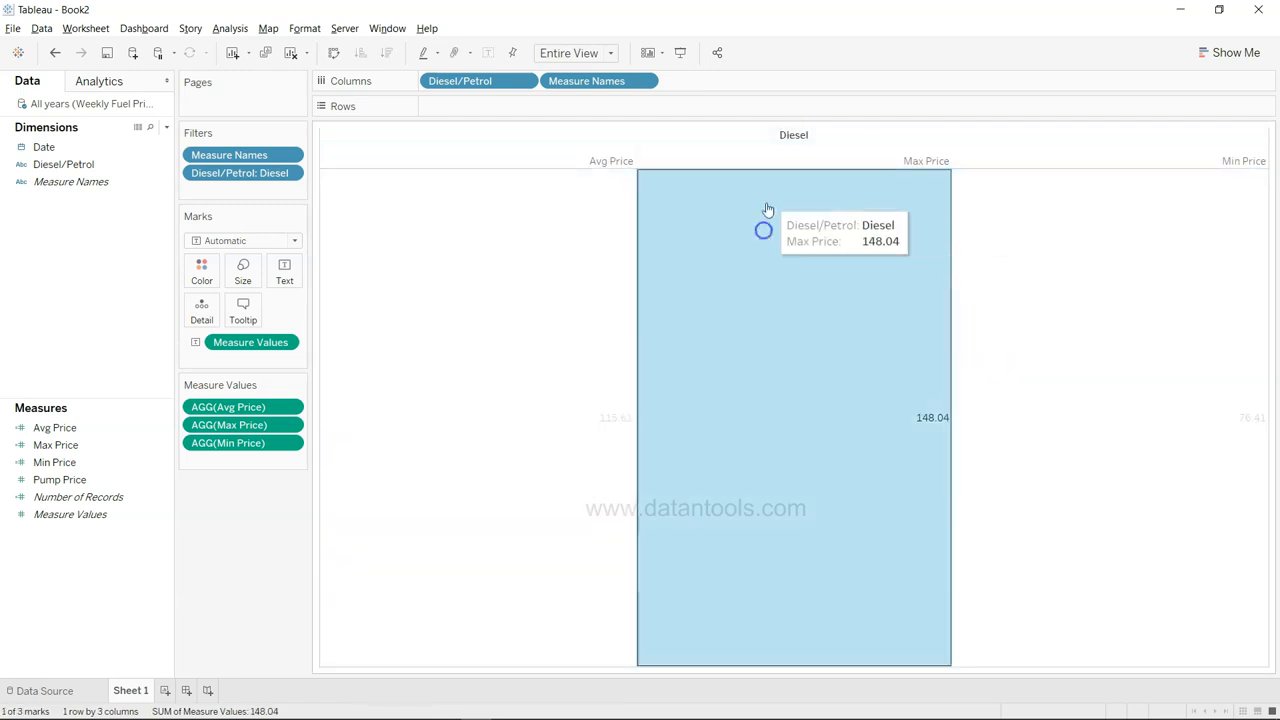
pyautogui.click(778, 140)
pyautogui.rightClick(777, 138)
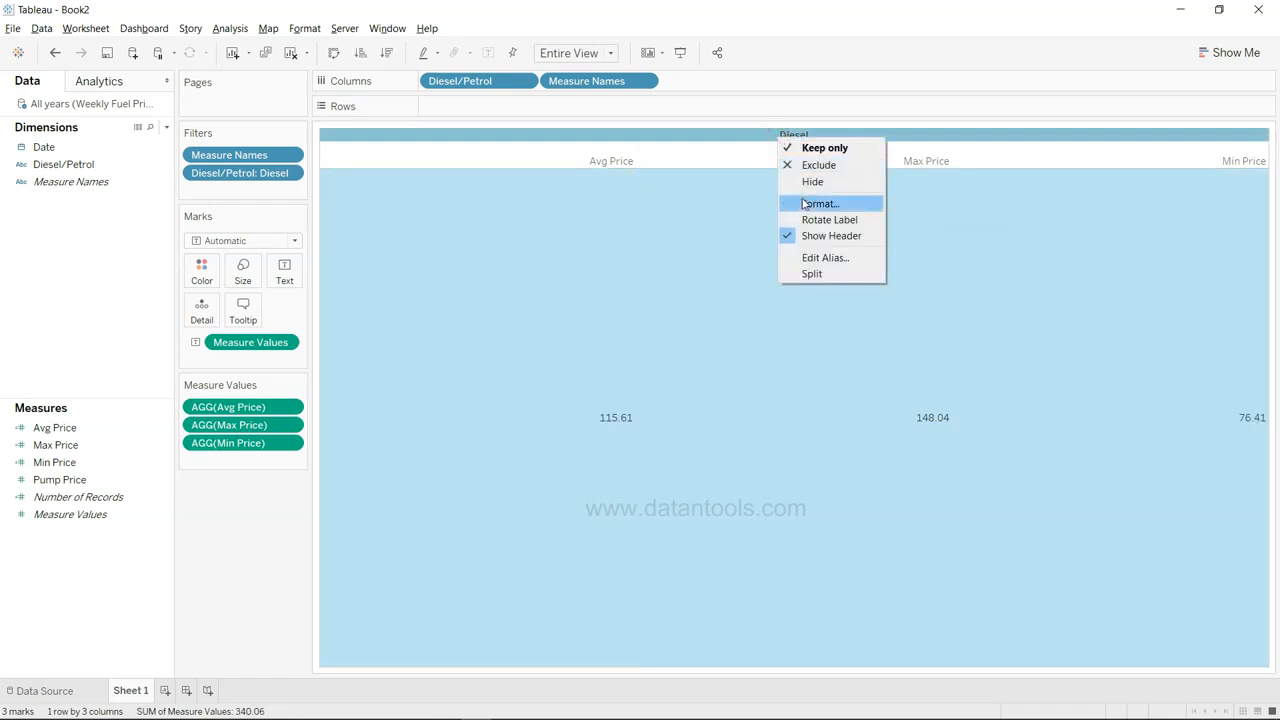
pyautogui.click(846, 236)
pyautogui.click(270, 575)
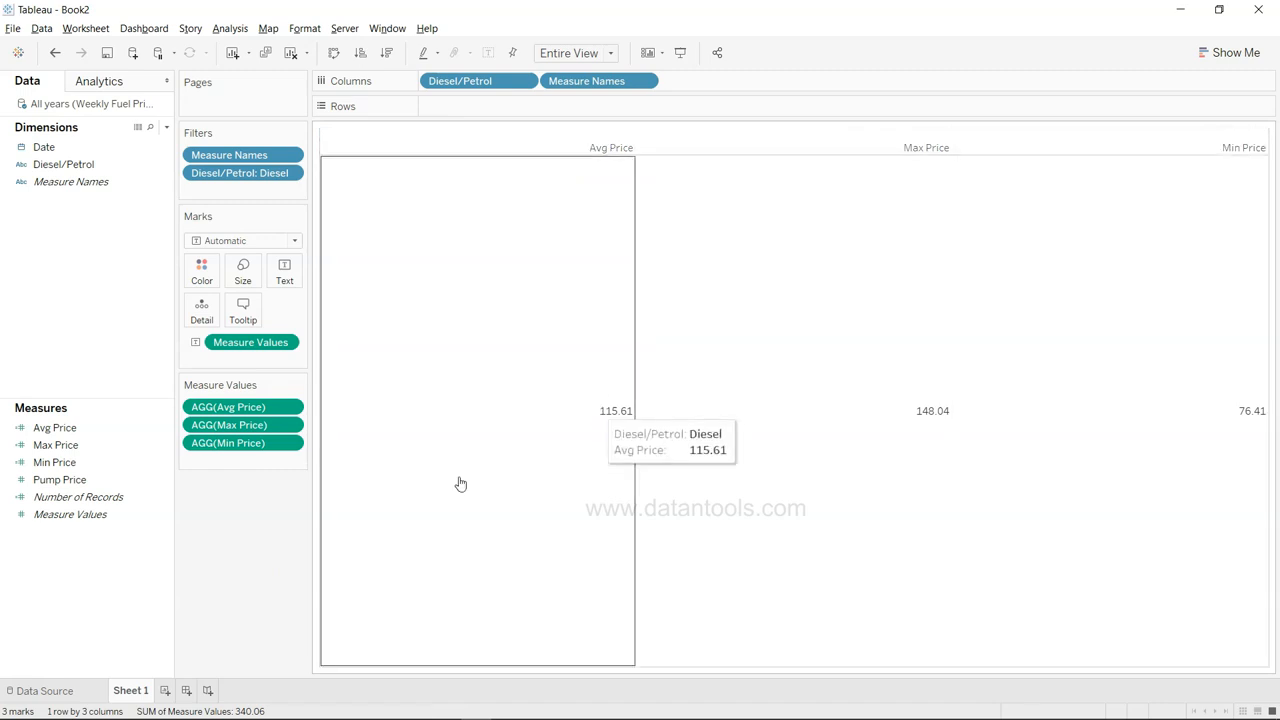
# Rename the Sheet 1 worksheet as Diesel
pyautogui.doubleClick(133, 691)
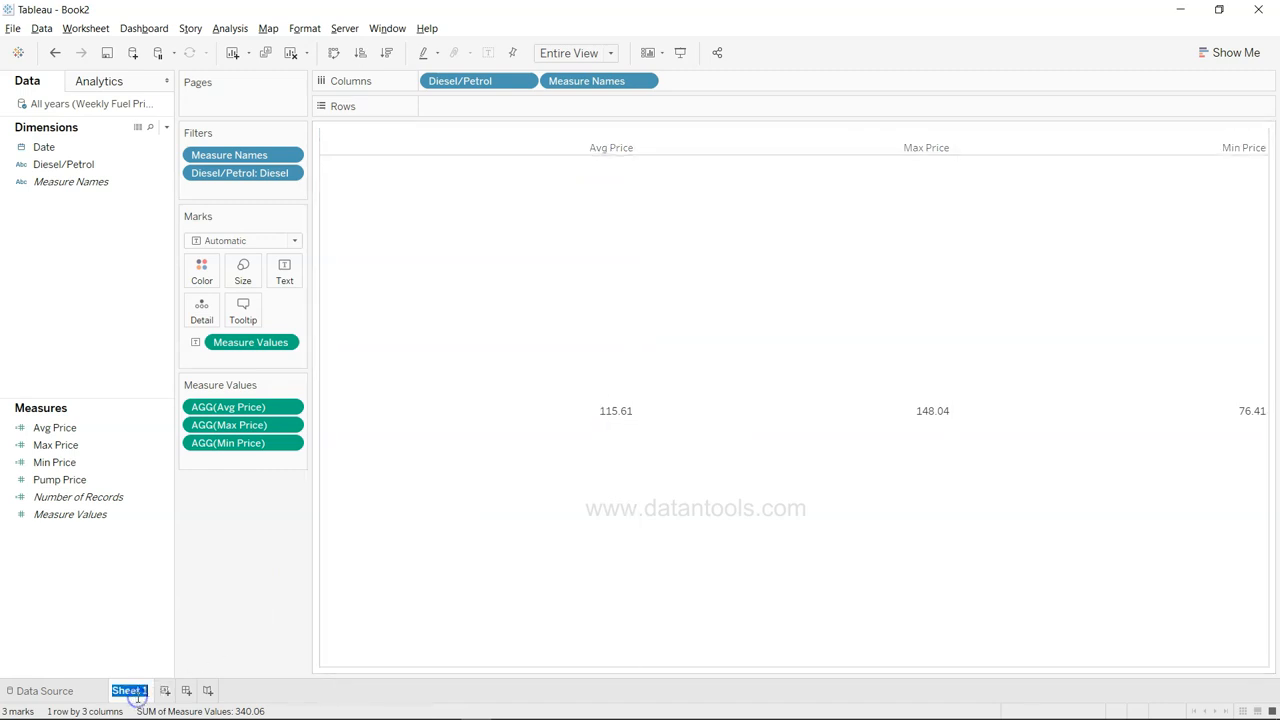
pyautogui.write('d')
pyautogui.press('Return')
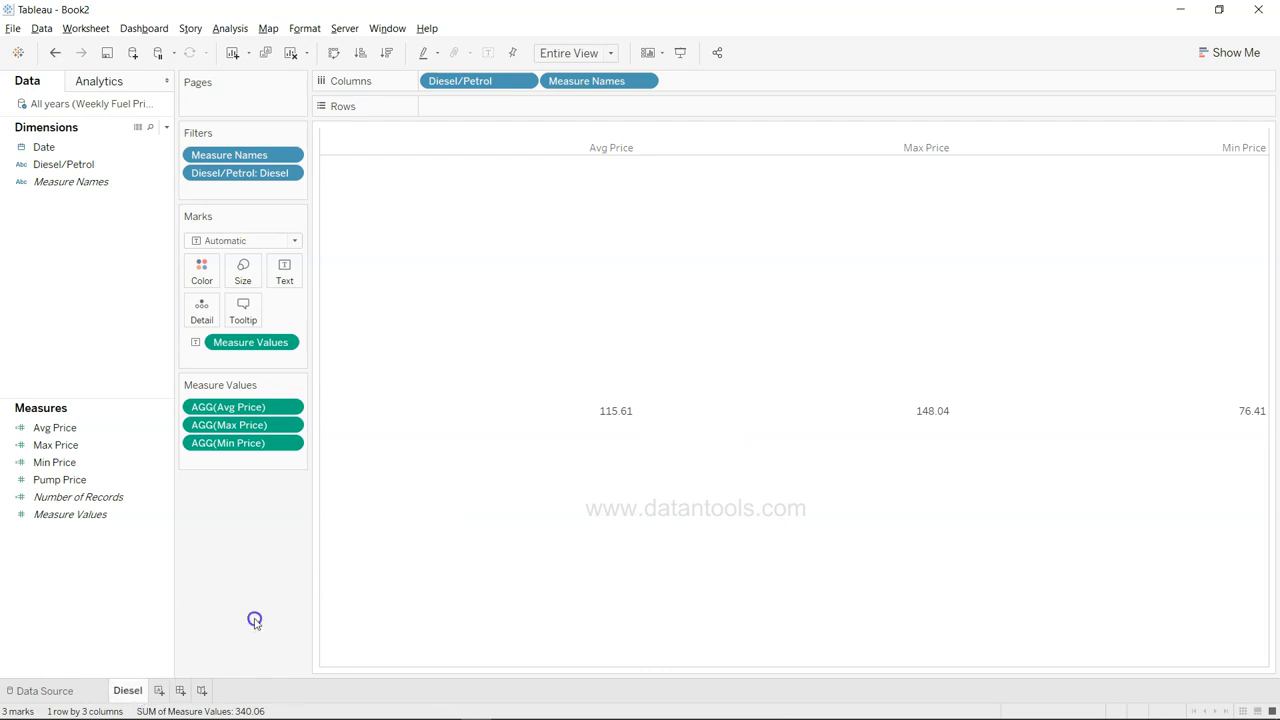
# Show the sheet title again, centre it and set its font to Tableau Bold
pyautogui.rightClick(324, 131)
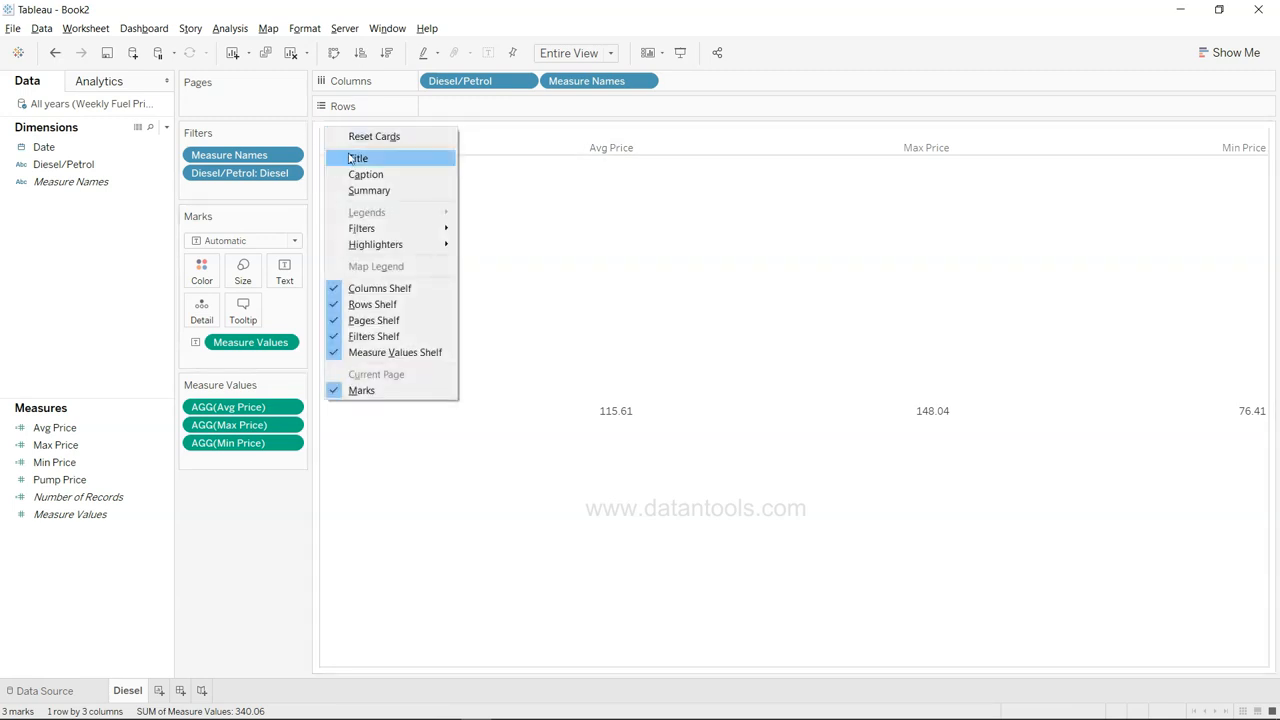
pyautogui.click(358, 158)
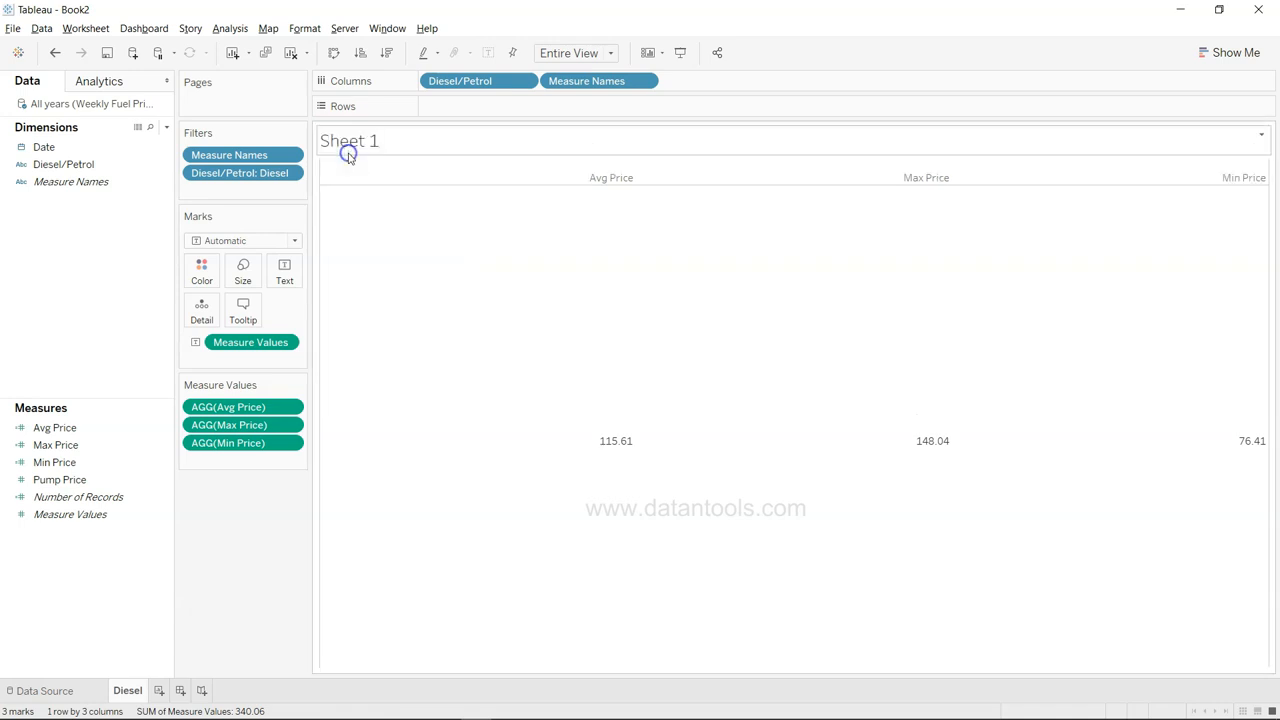
pyautogui.doubleClick(432, 150)
pyautogui.hotkey('ctrl', 'a')
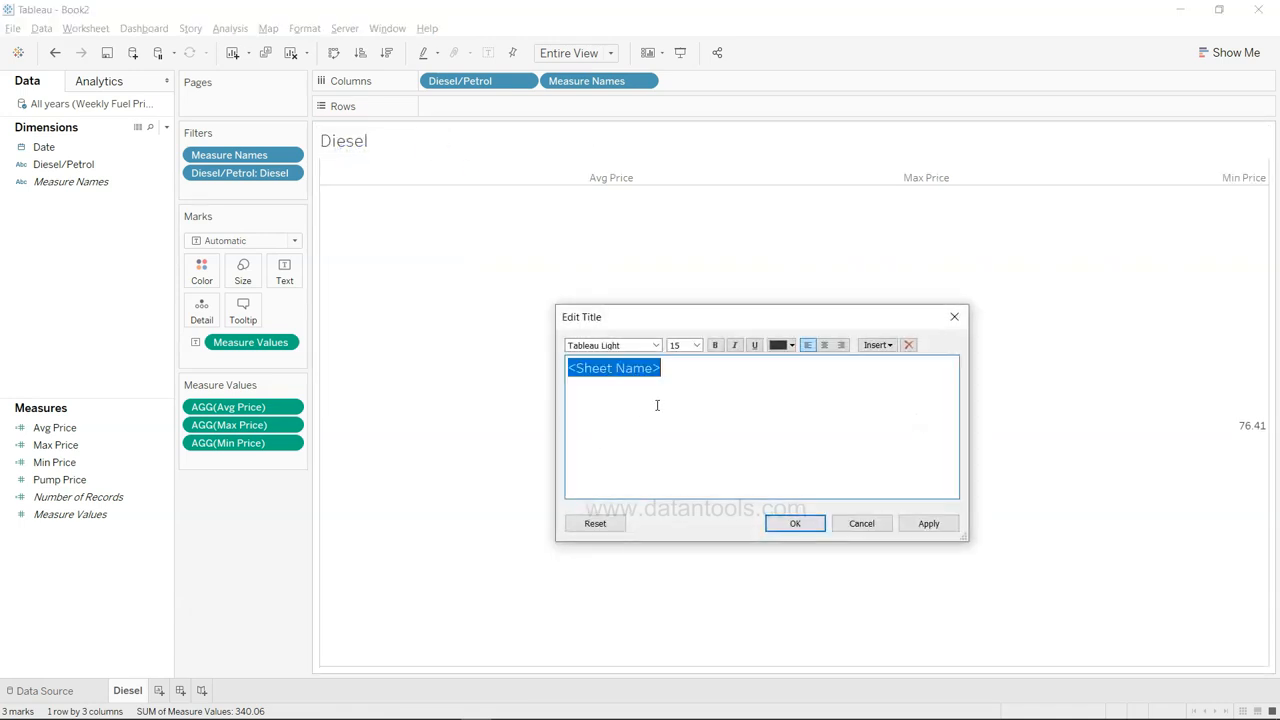
pyautogui.click(824, 345)
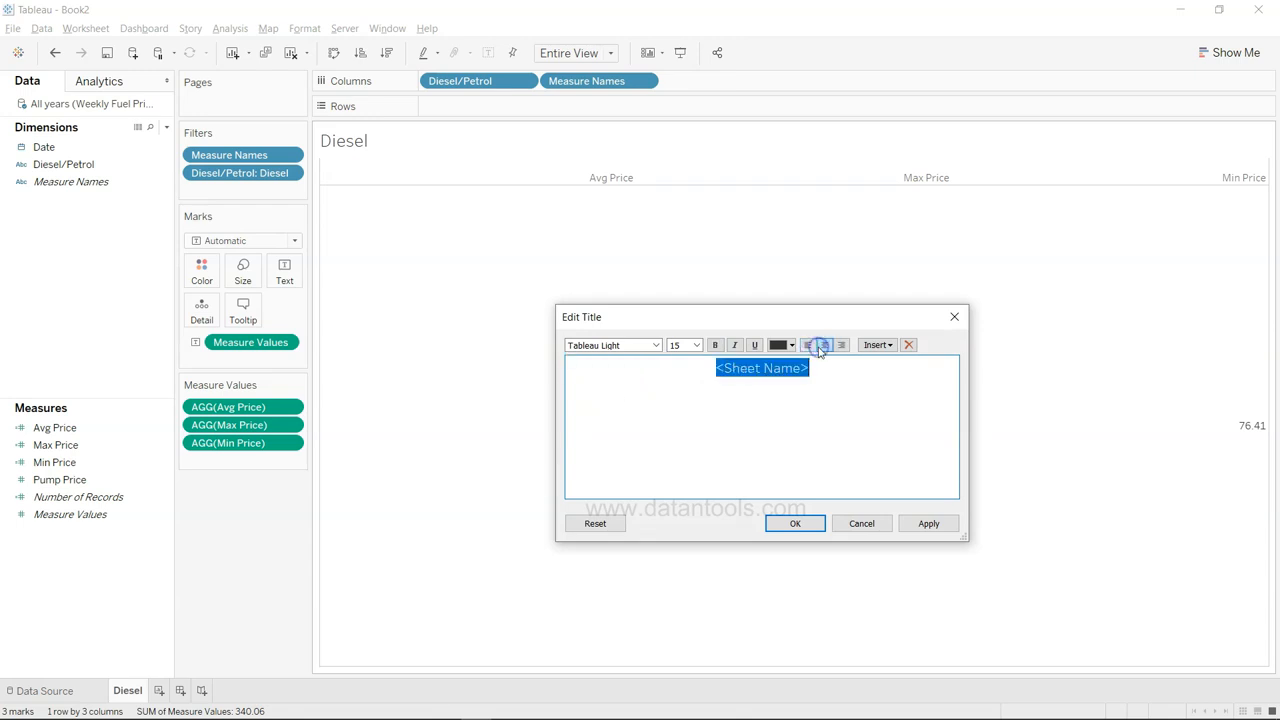
pyautogui.click(655, 345)
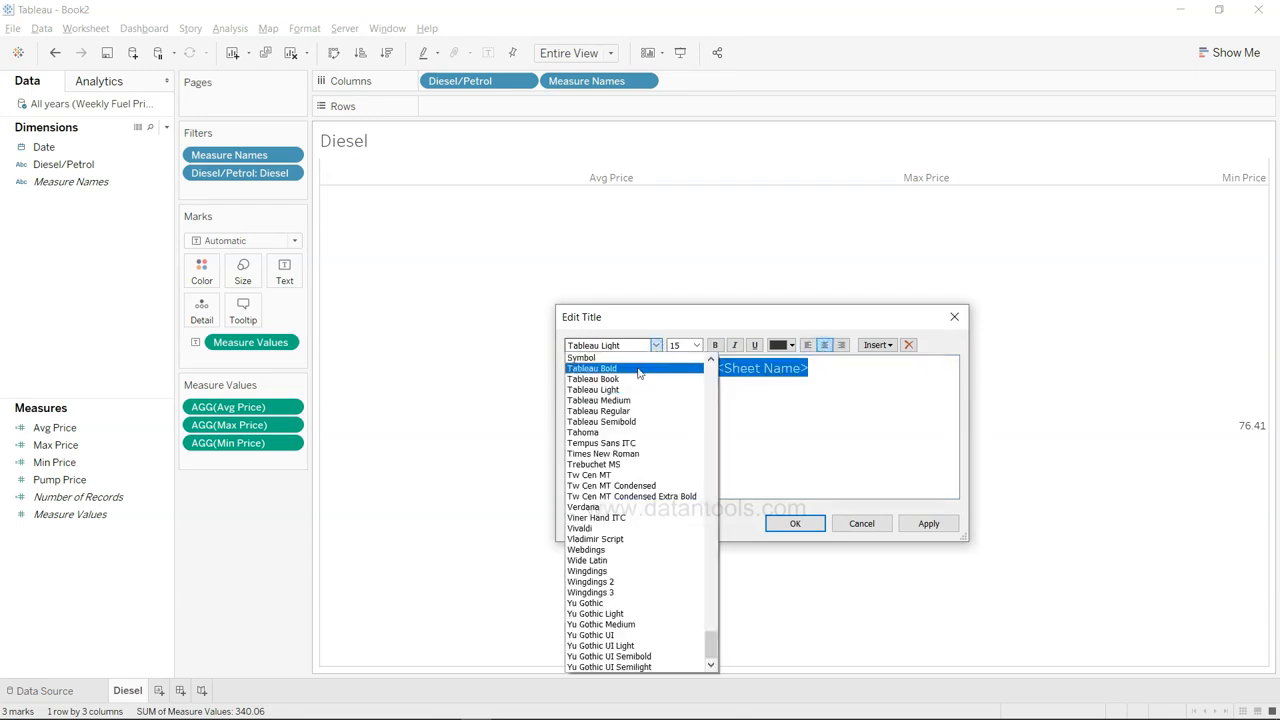
pyautogui.click(638, 369)
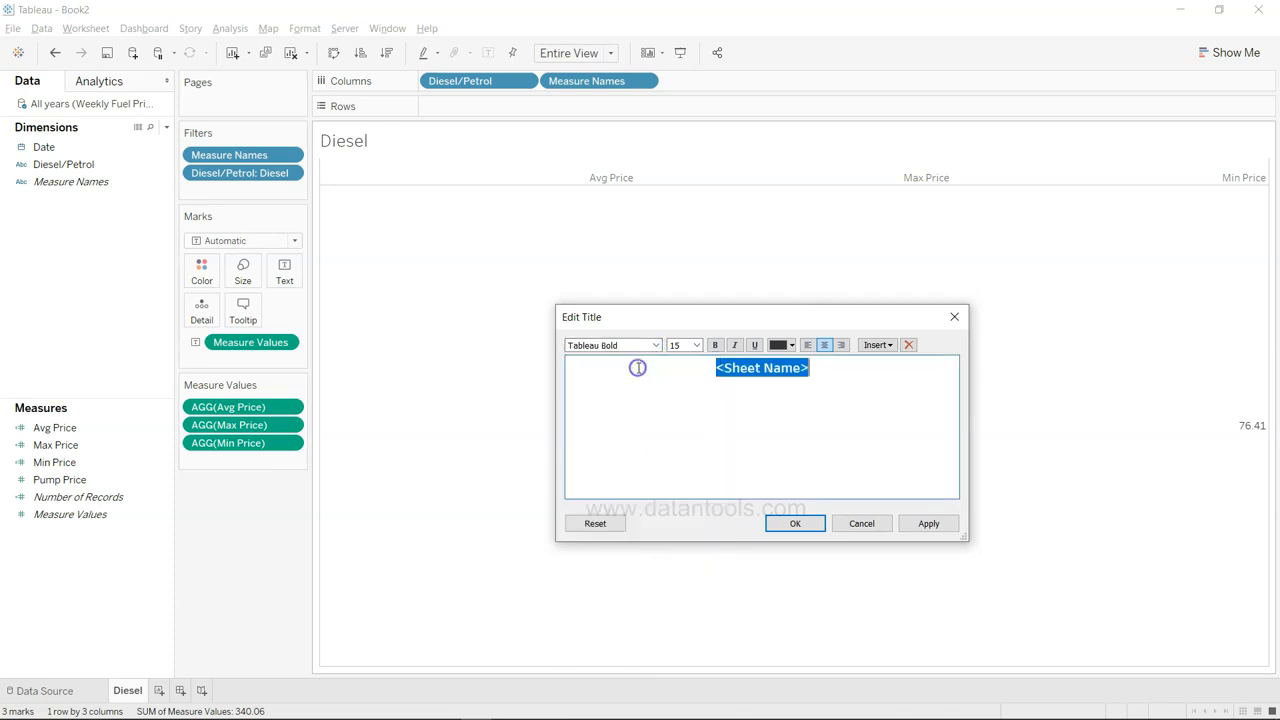
pyautogui.click(918, 523)
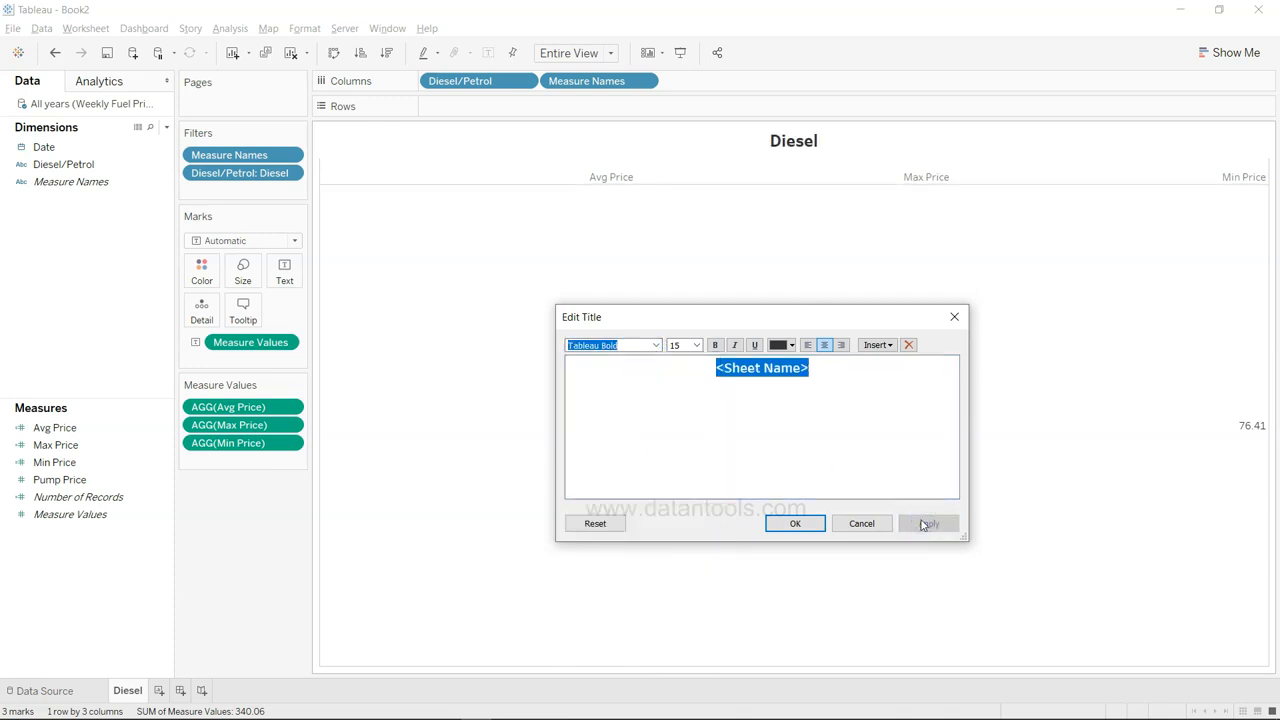
pyautogui.click(796, 525)
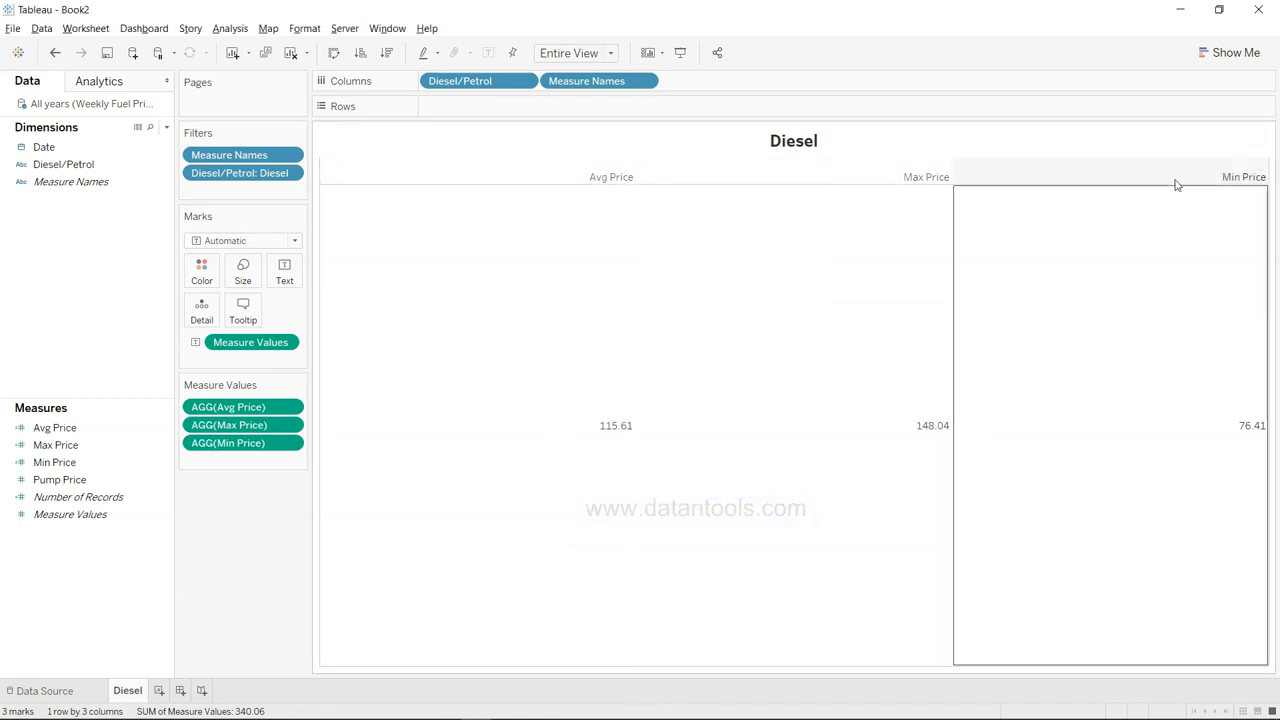
# Set the horizontal alignment of the text marks to centre
pyautogui.click(285, 273)
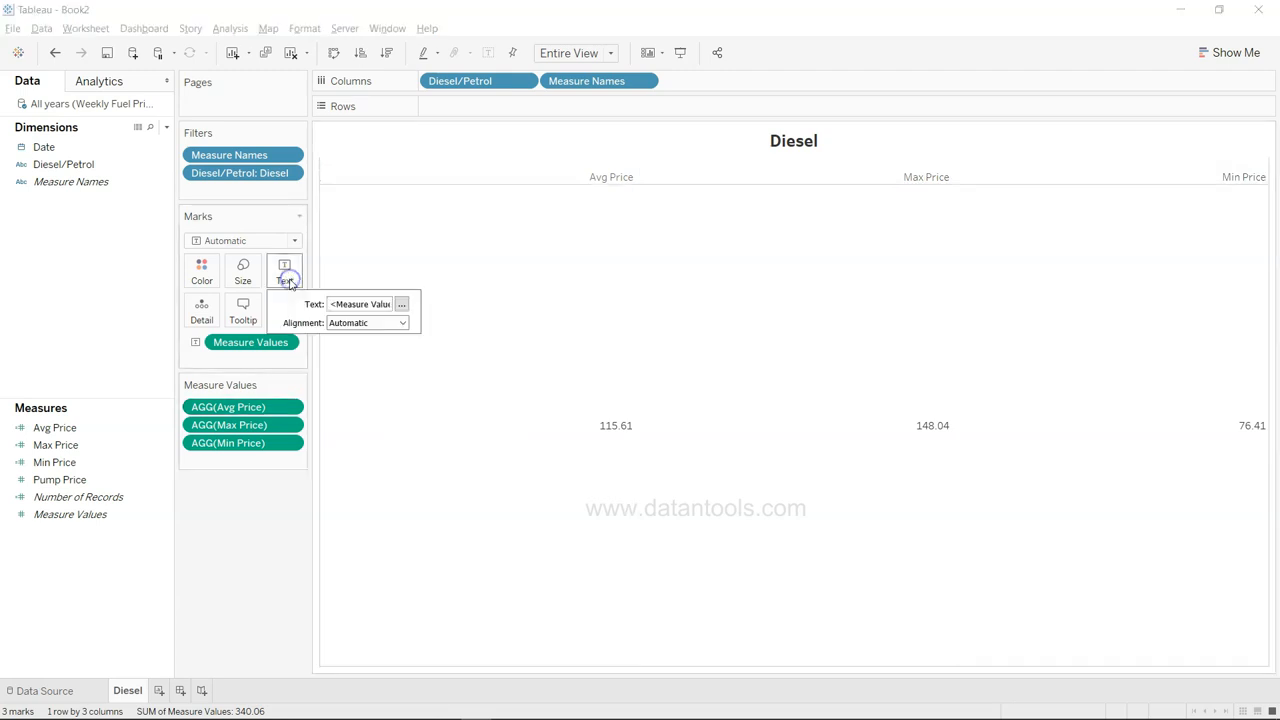
pyautogui.click(367, 323)
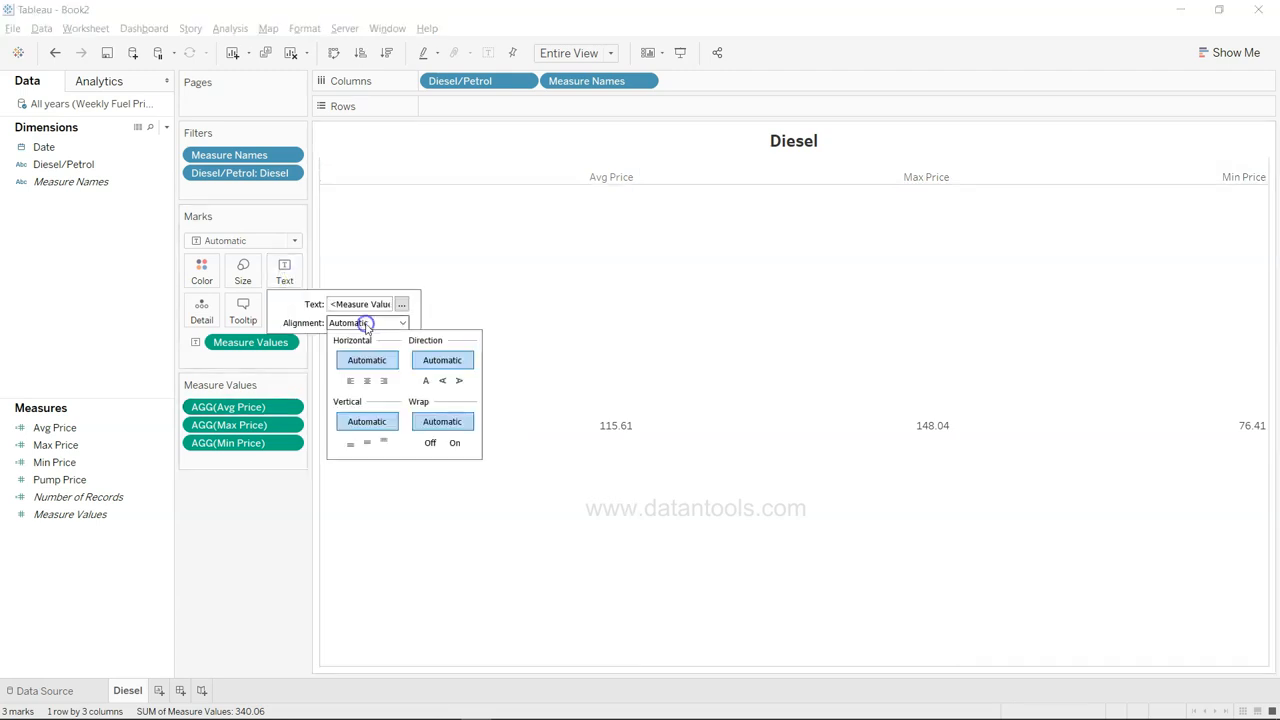
pyautogui.click(366, 380)
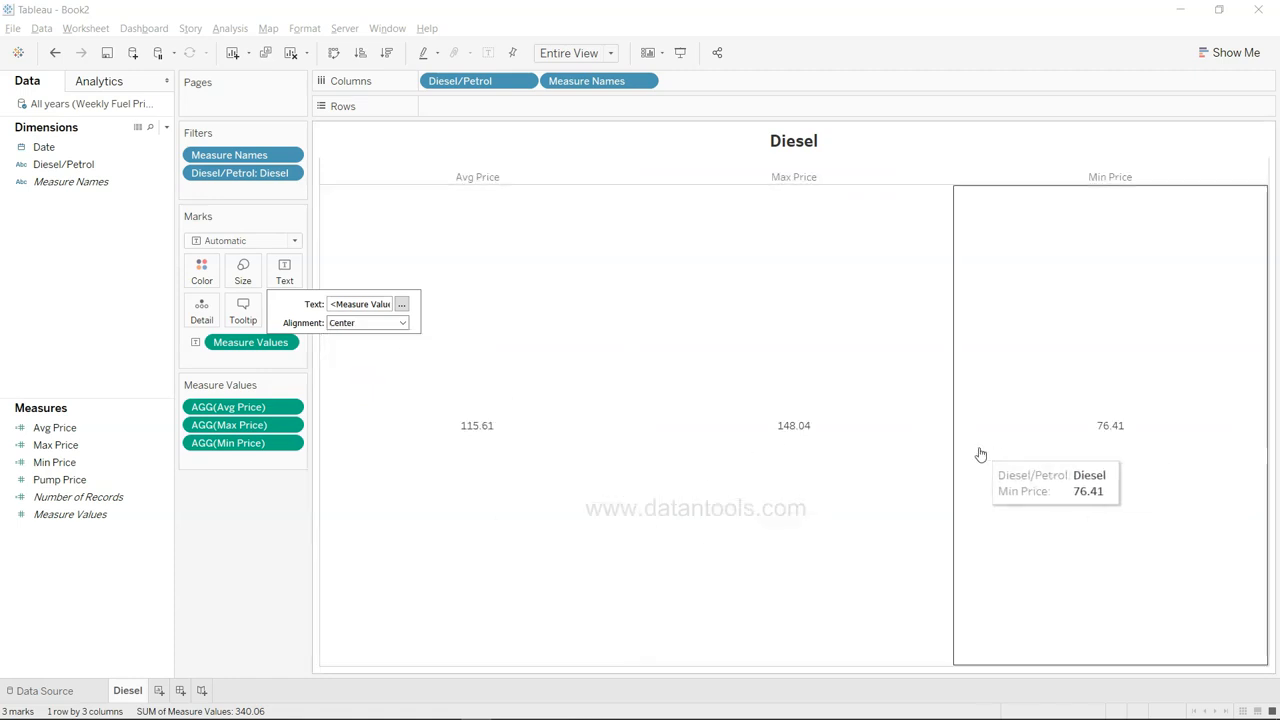
# Switch to the reference dashboard in the browser, examine the order and labels of its Diesel price card, and return to Tableau
pyautogui.hotkey('alt', 'Tab')
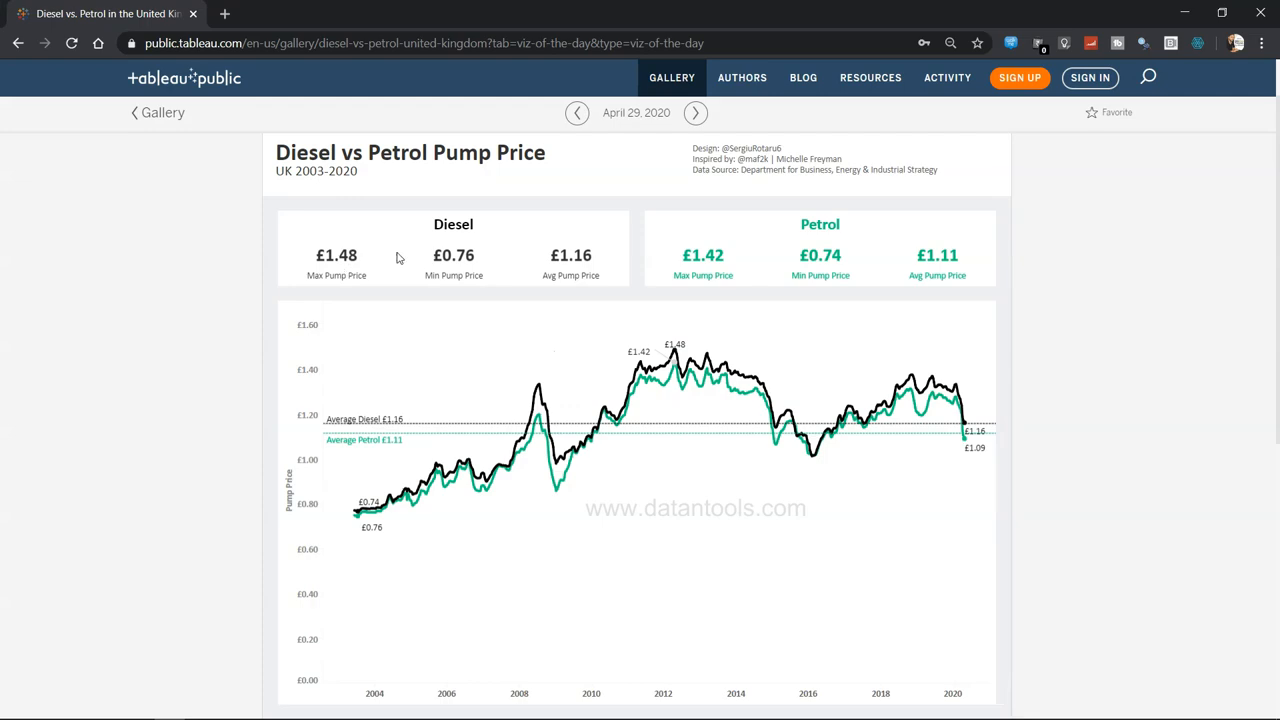
pyautogui.hotkey('alt', 'Tab')
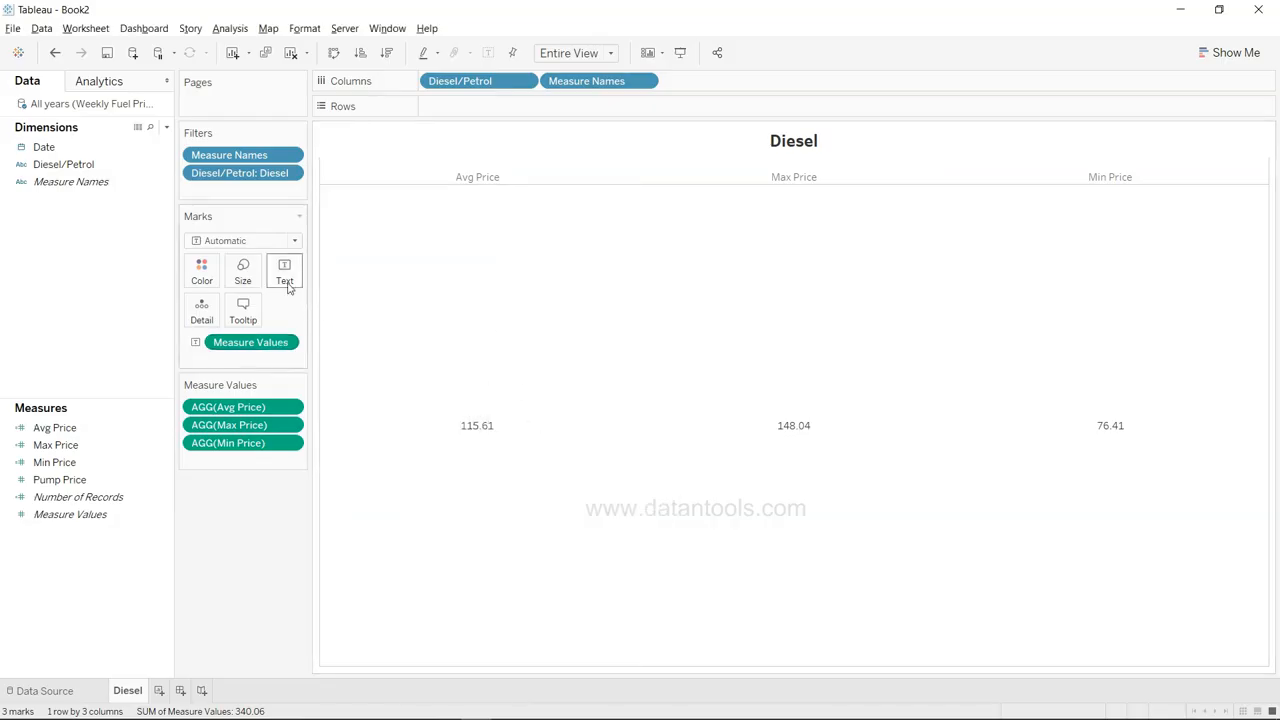
pyautogui.hotkey('alt', 'Tab')
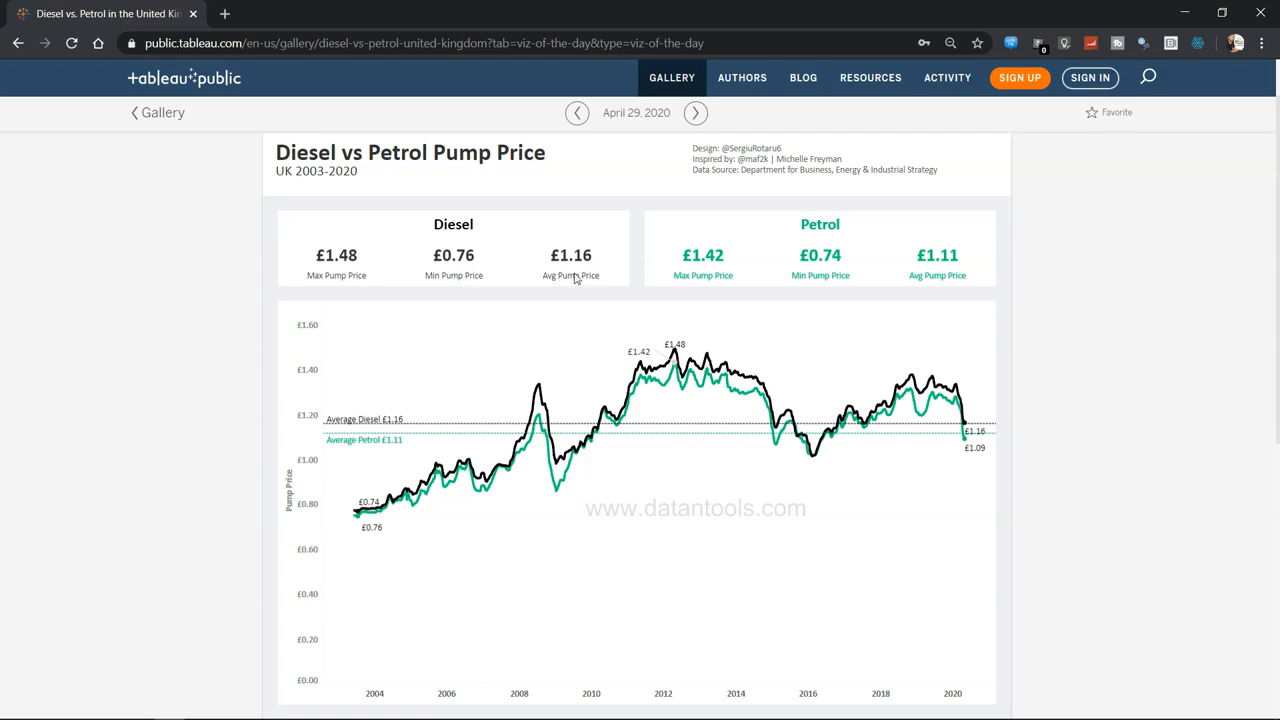
pyautogui.hotkey('alt', 'Tab')
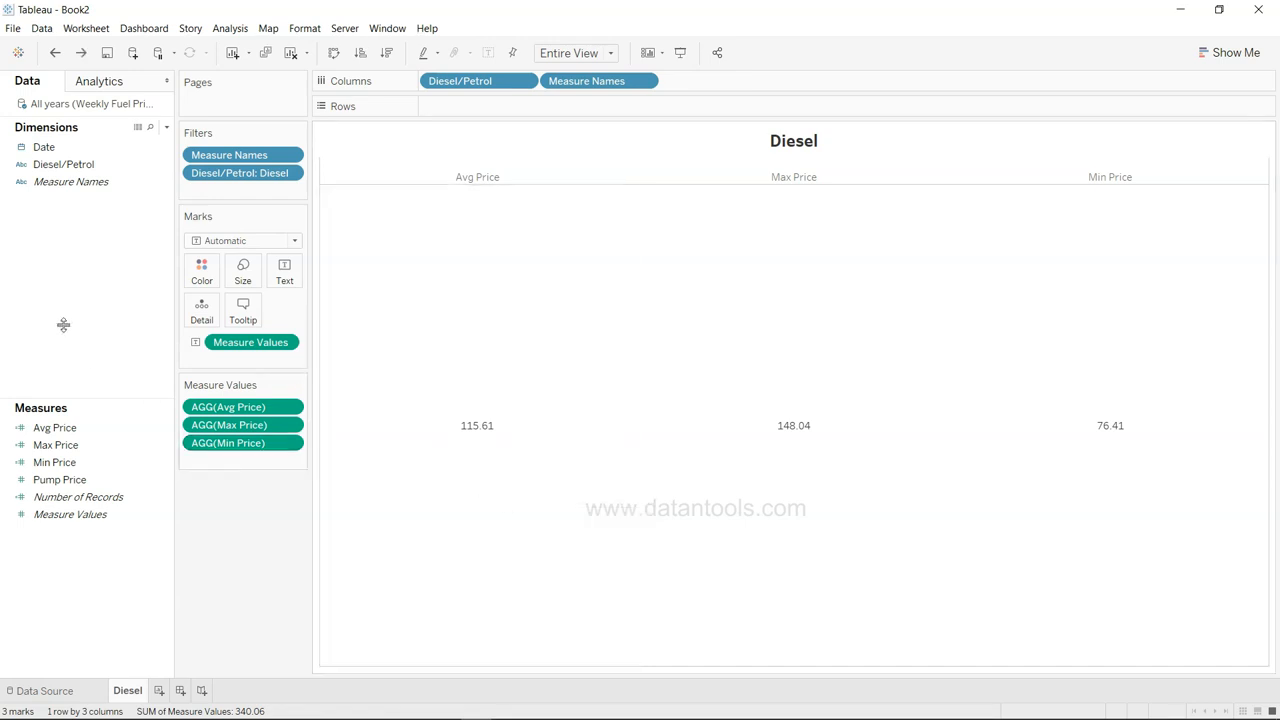
# Add Measure Names to the text marks and compare the labels with the Diesel card of the reference dashboard in the browser
pyautogui.click(71, 181)
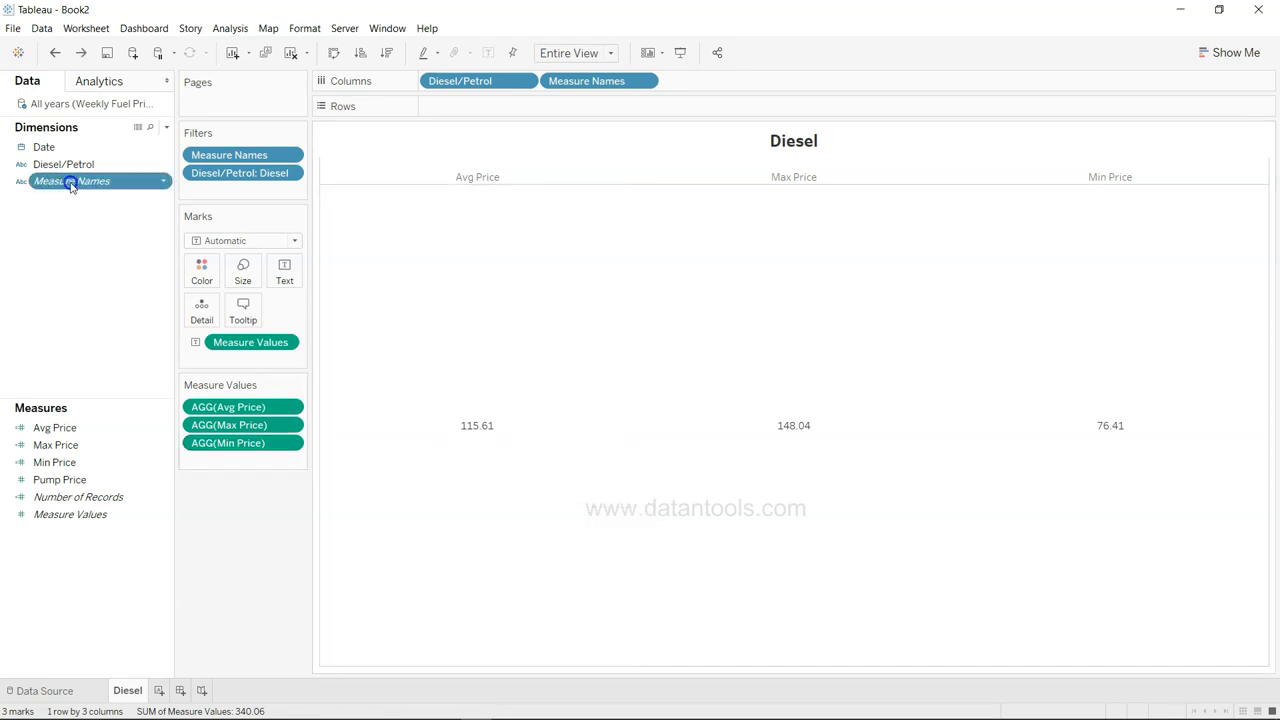
pyautogui.moveTo(71, 185); pyautogui.dragTo(285, 270)
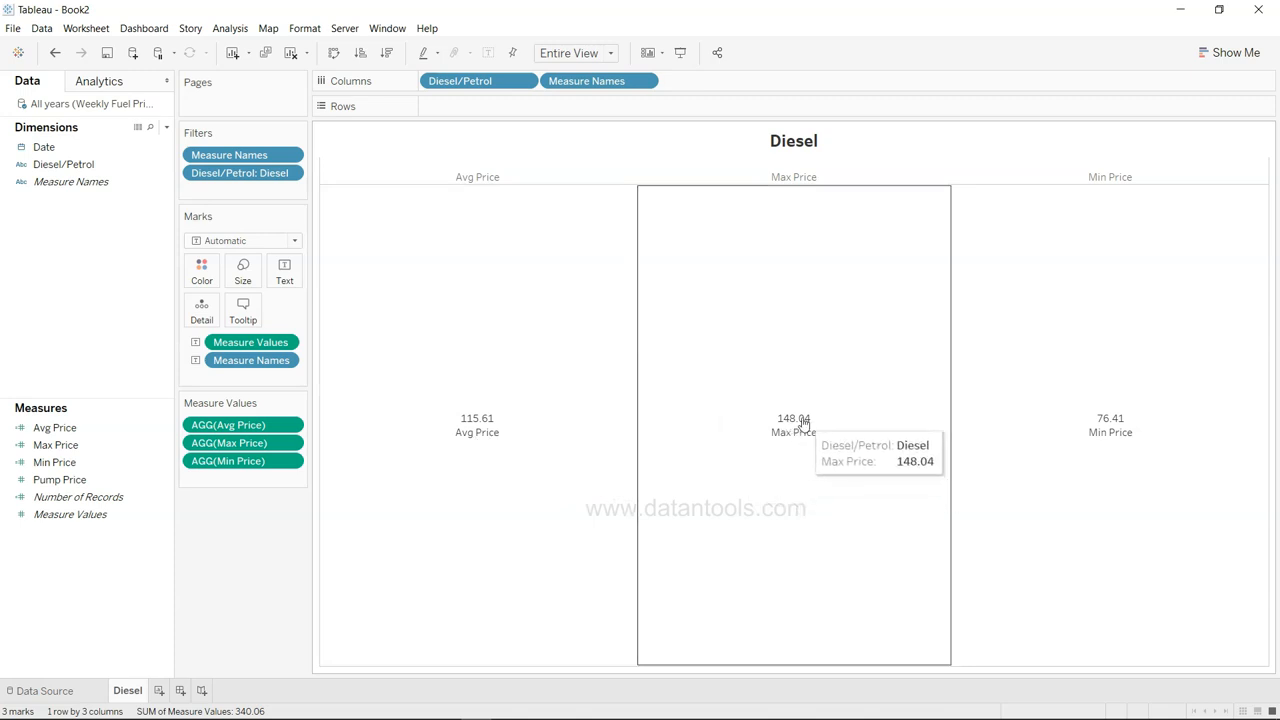
pyautogui.hotkey('alt', 'Tab')
pyautogui.press('Tab')
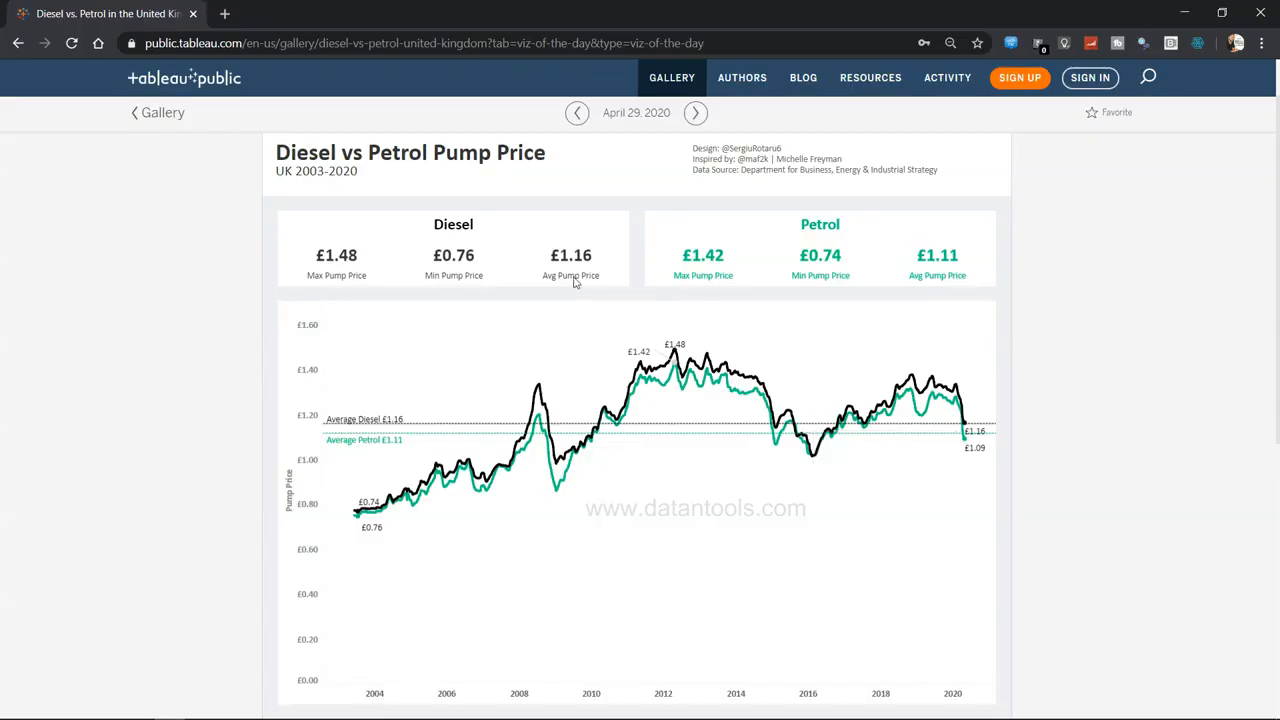
pyautogui.hotkey('alt', 'Tab')
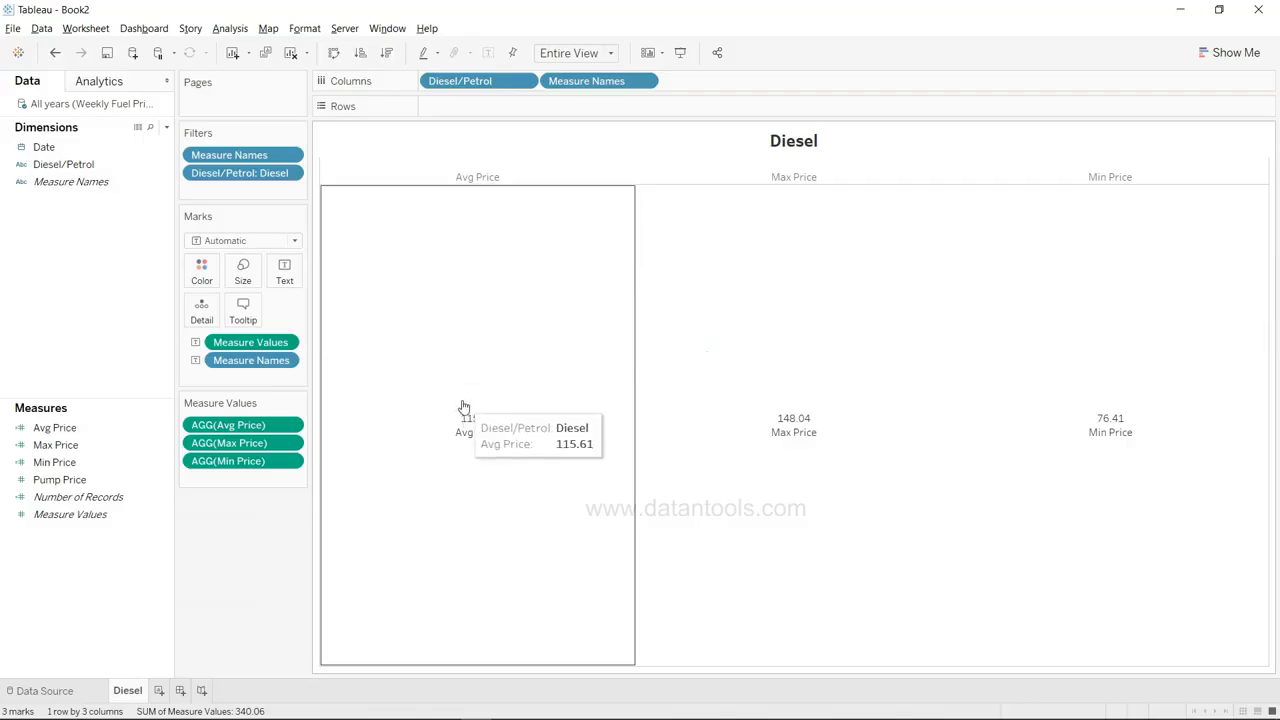
# In the text mark label, set the Measure Values line to size 12 and font Tableau Bold
pyautogui.click(287, 280)
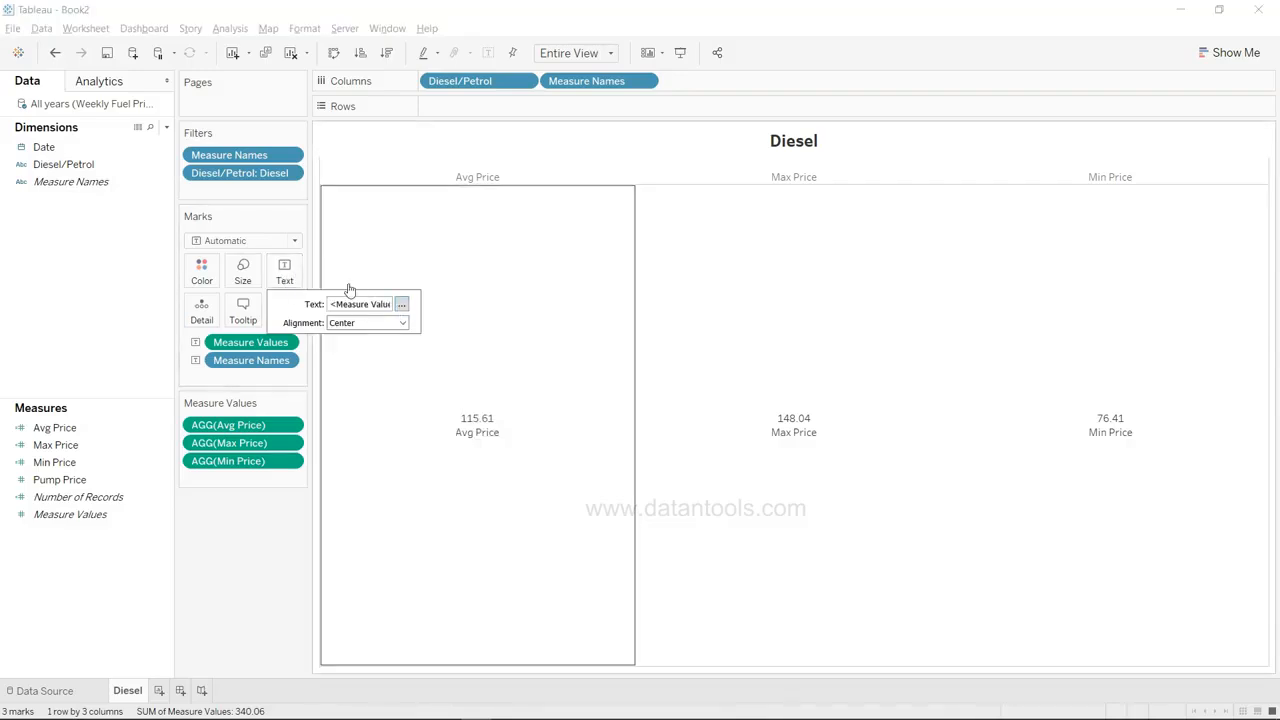
pyautogui.click(401, 305)
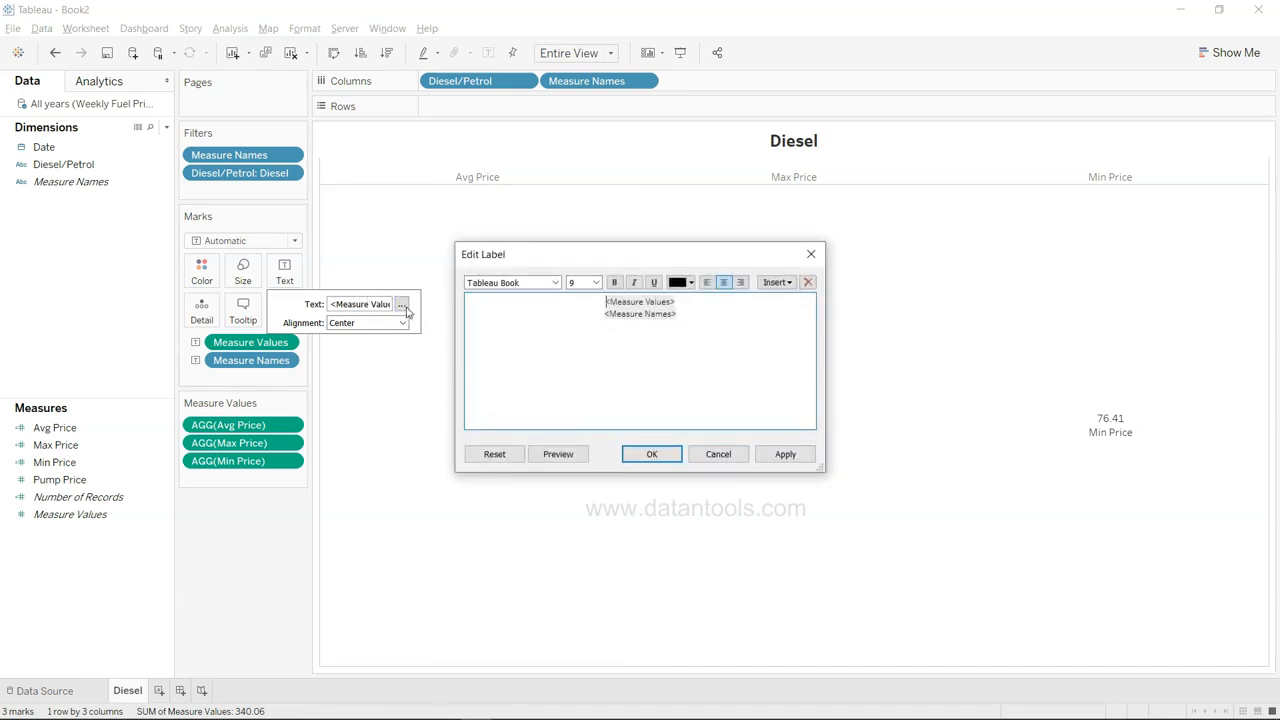
pyautogui.moveTo(683, 301); pyautogui.dragTo(617, 301)
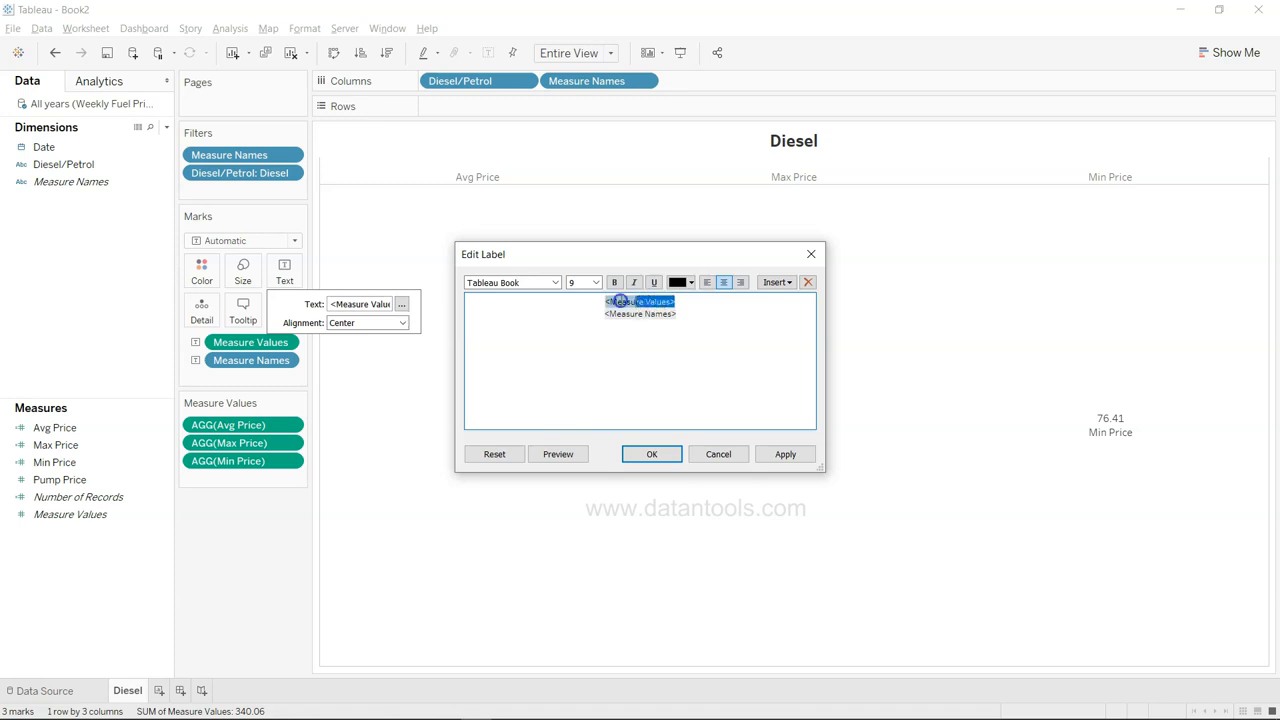
pyautogui.click(597, 284)
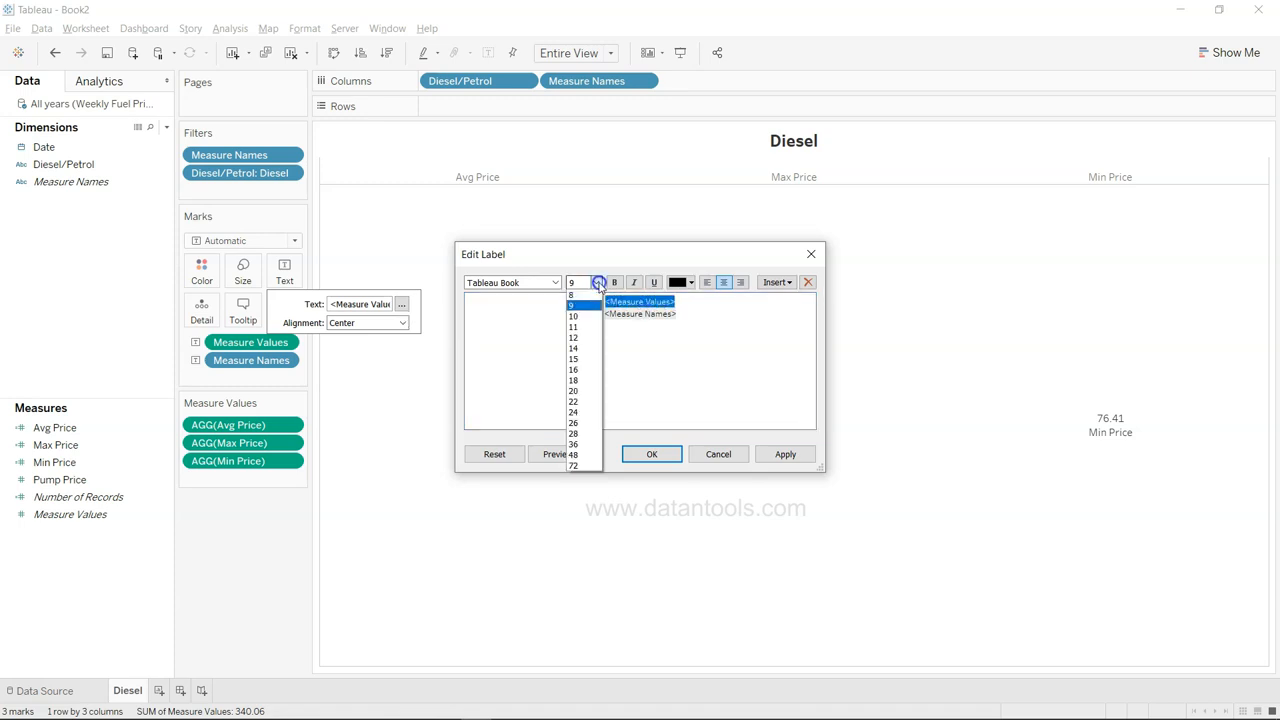
pyautogui.click(590, 336)
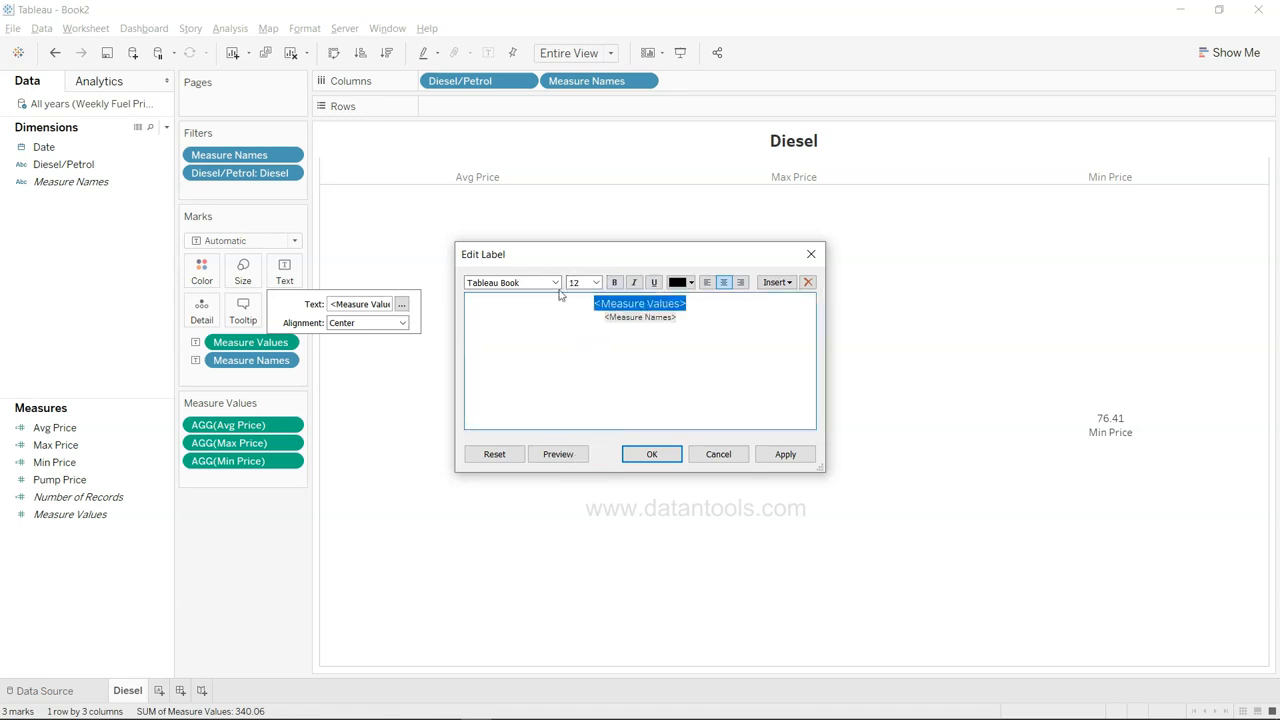
pyautogui.click(555, 283)
pyautogui.click(537, 307)
# Set the Measure Names line of the label to Tableau Bold and apply the label changes
pyautogui.moveTo(680, 317); pyautogui.dragTo(604, 320)
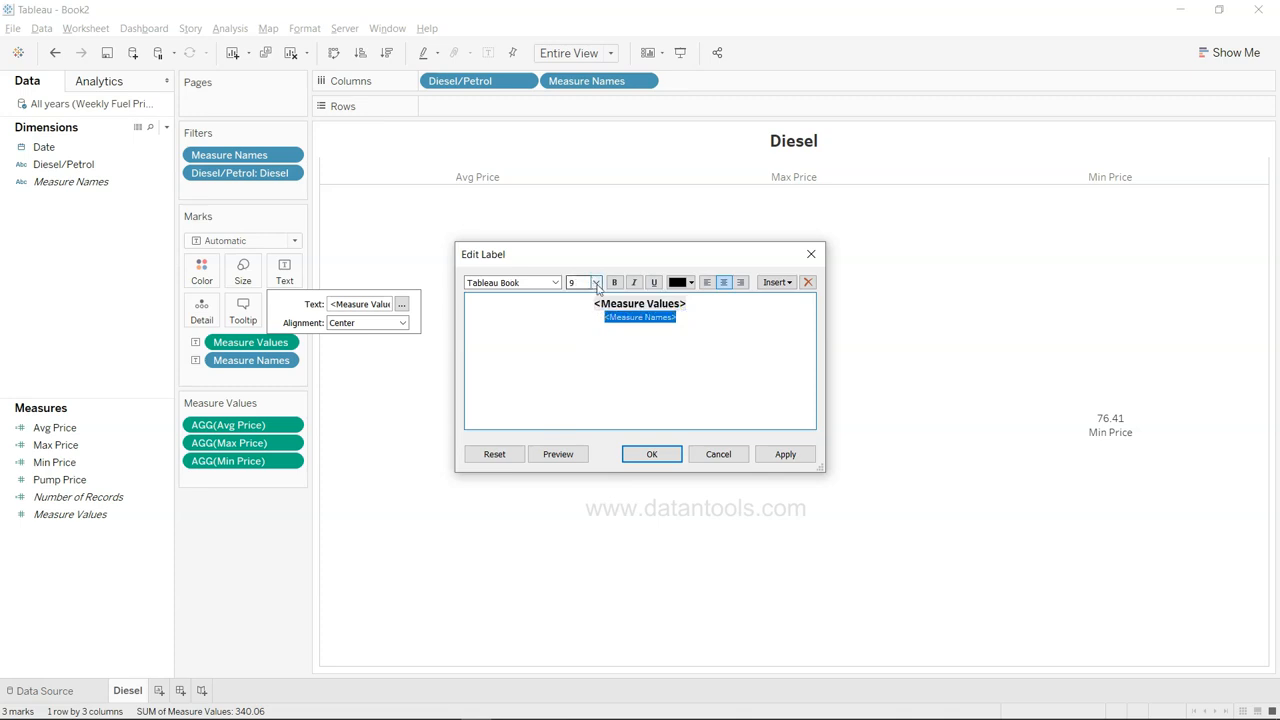
pyautogui.click(555, 283)
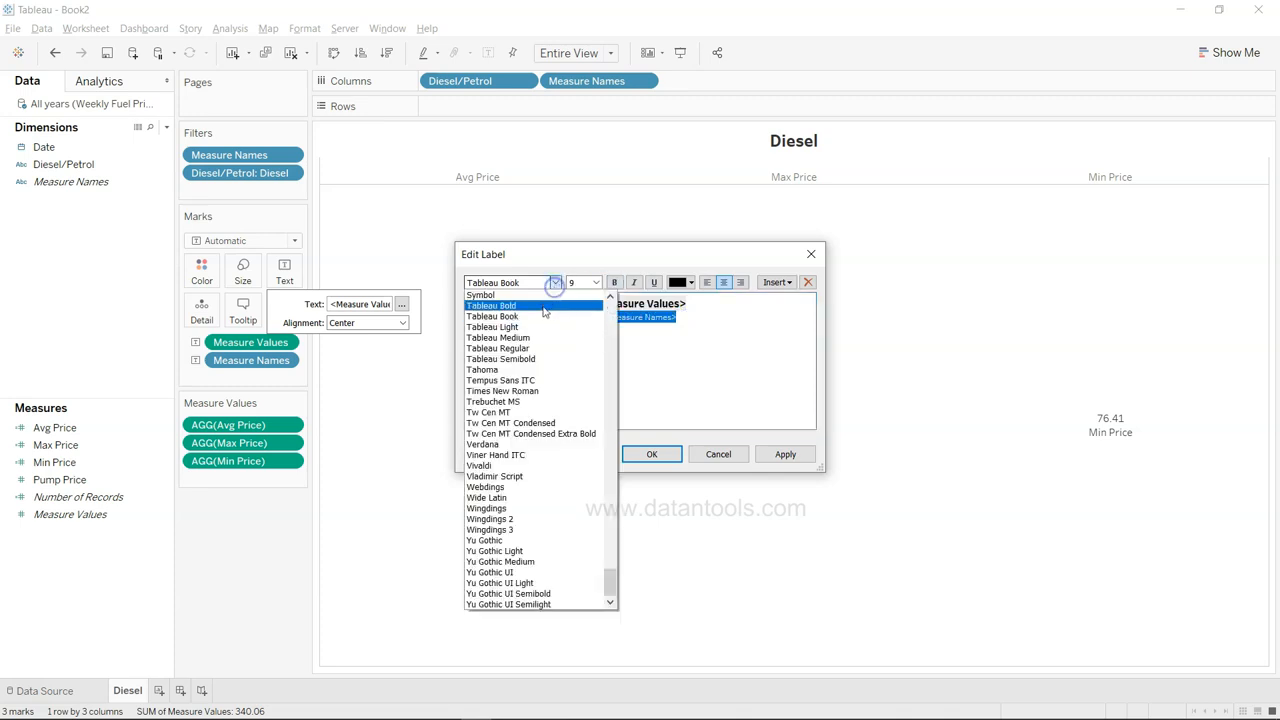
pyautogui.click(543, 306)
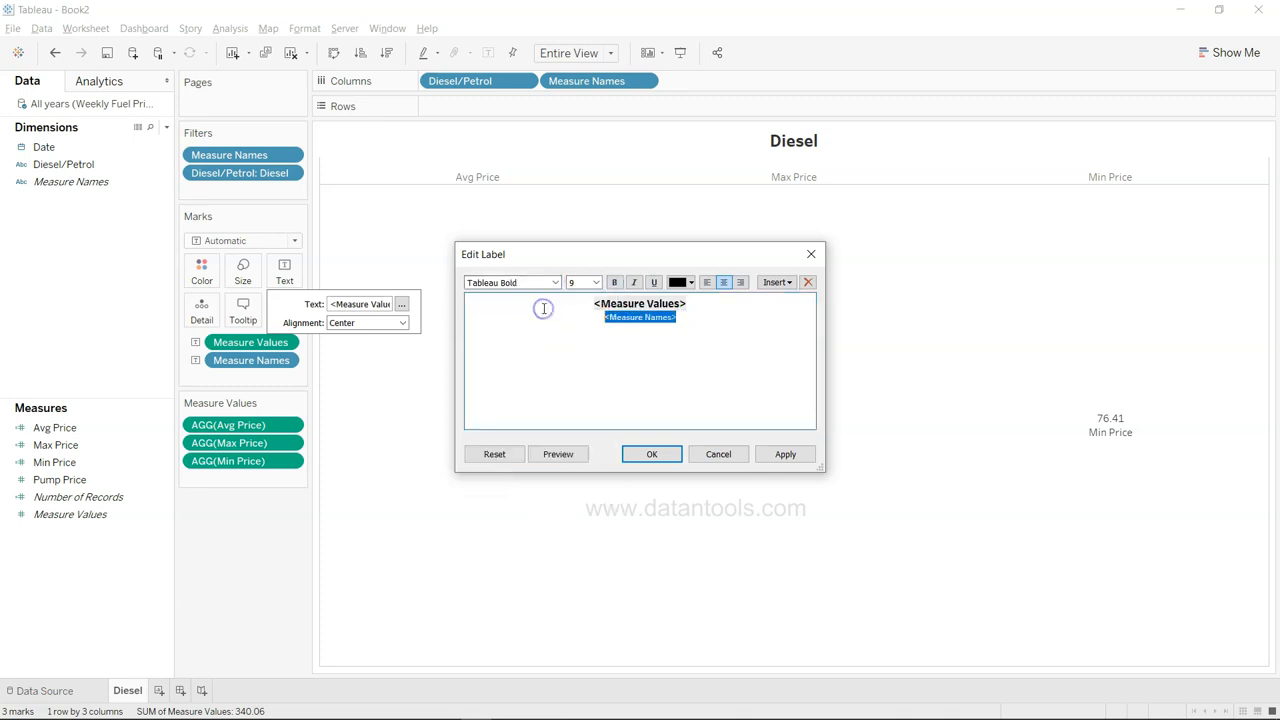
pyautogui.click(786, 456)
pyautogui.click(651, 454)
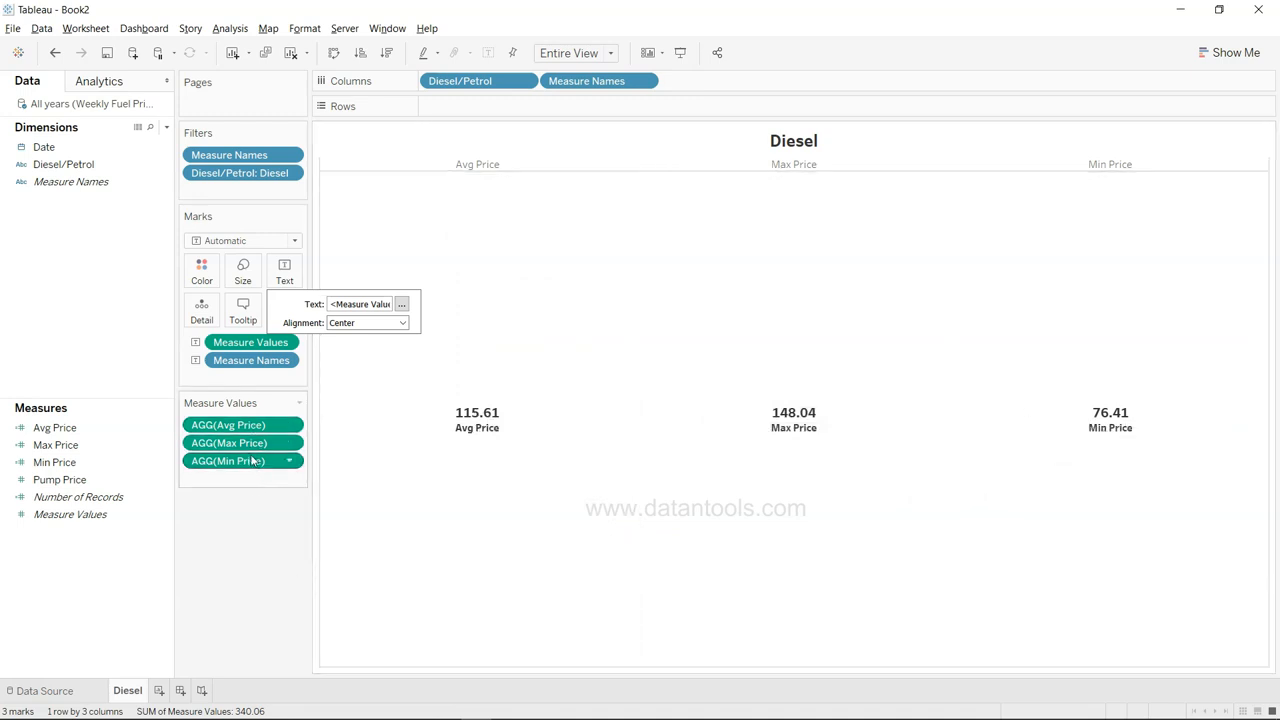
# Reorder the measure values as Max Price, Min Price, Avg Price and hide the column headers above the figures
pyautogui.moveTo(251, 443)
pyautogui.mouseDown()
pyautogui.moveTo(251, 417)
pyautogui.moveTo(250, 442)
pyautogui.mouseUp()
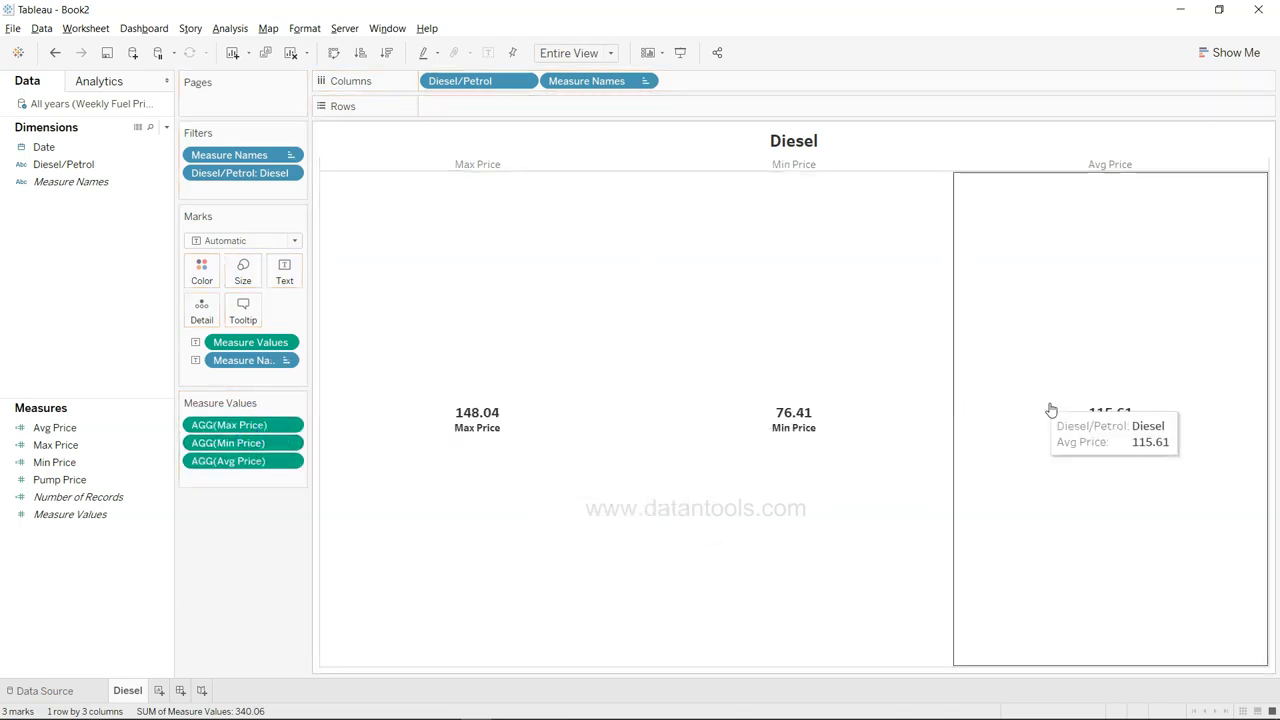
pyautogui.rightClick(479, 167)
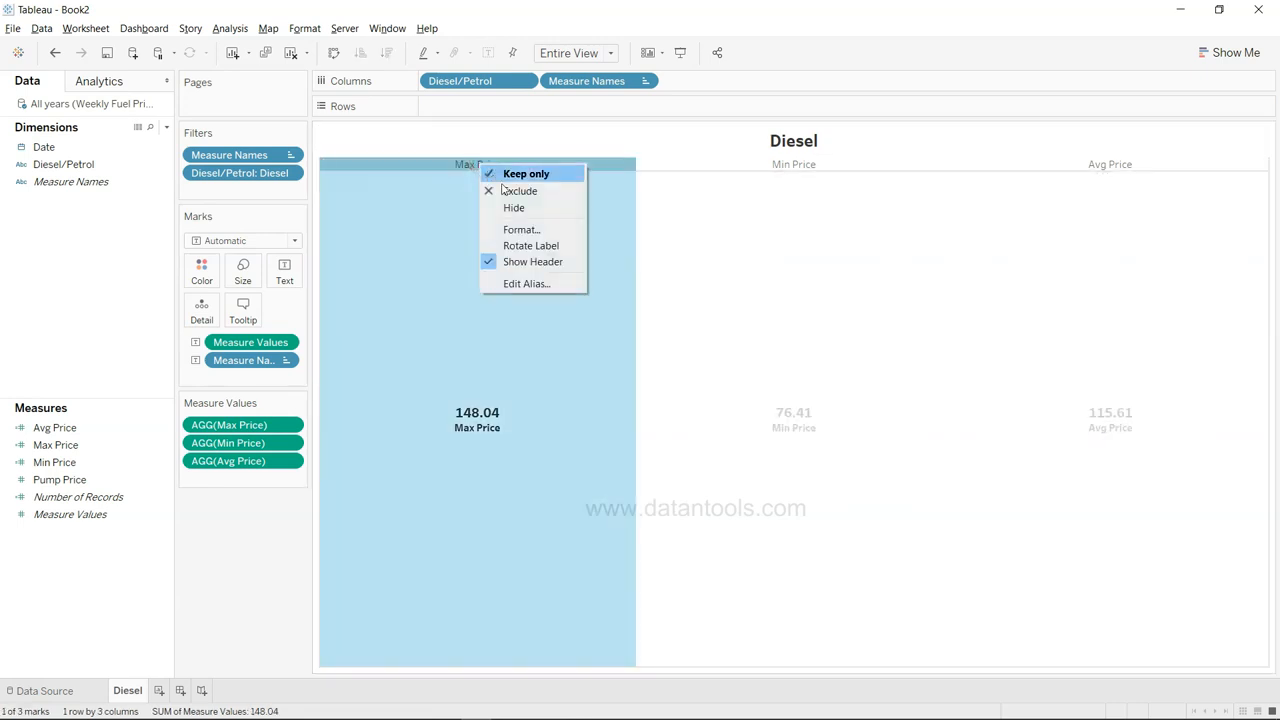
pyautogui.click(531, 262)
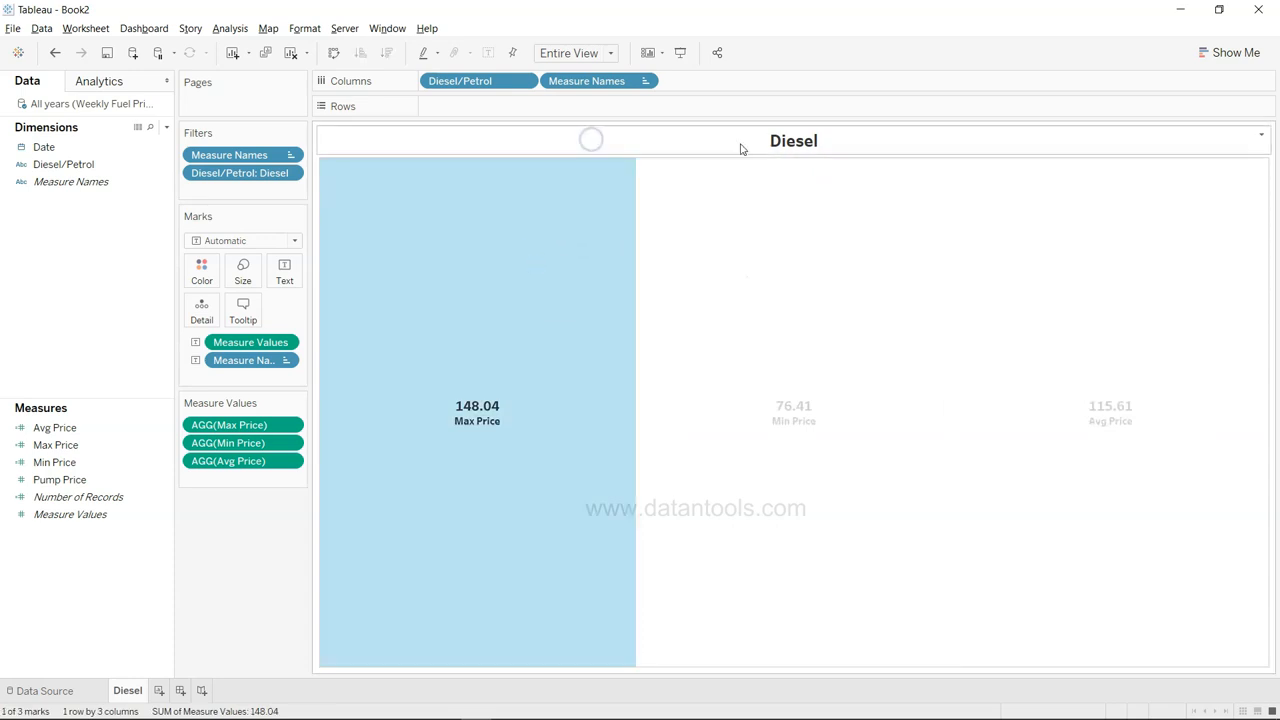
pyautogui.click(274, 572)
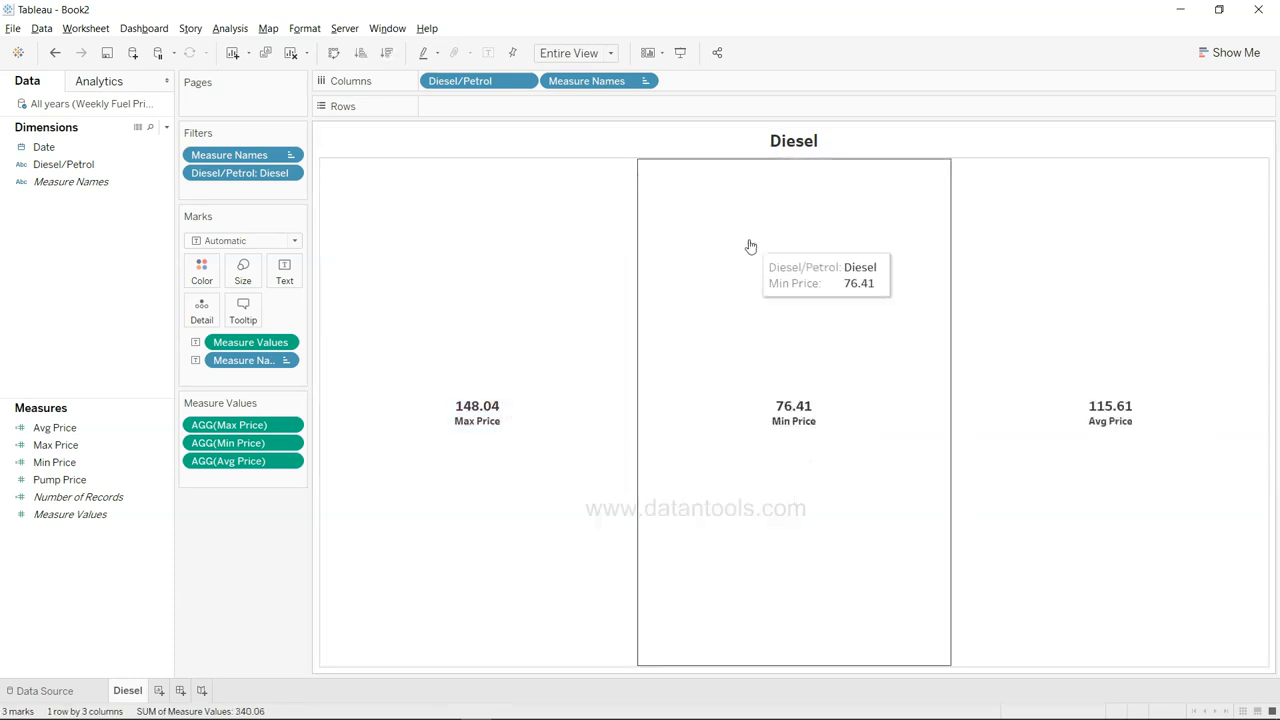
# Duplicate the Diesel worksheet and rename the copy as Petrol
pyautogui.rightClick(137, 697)
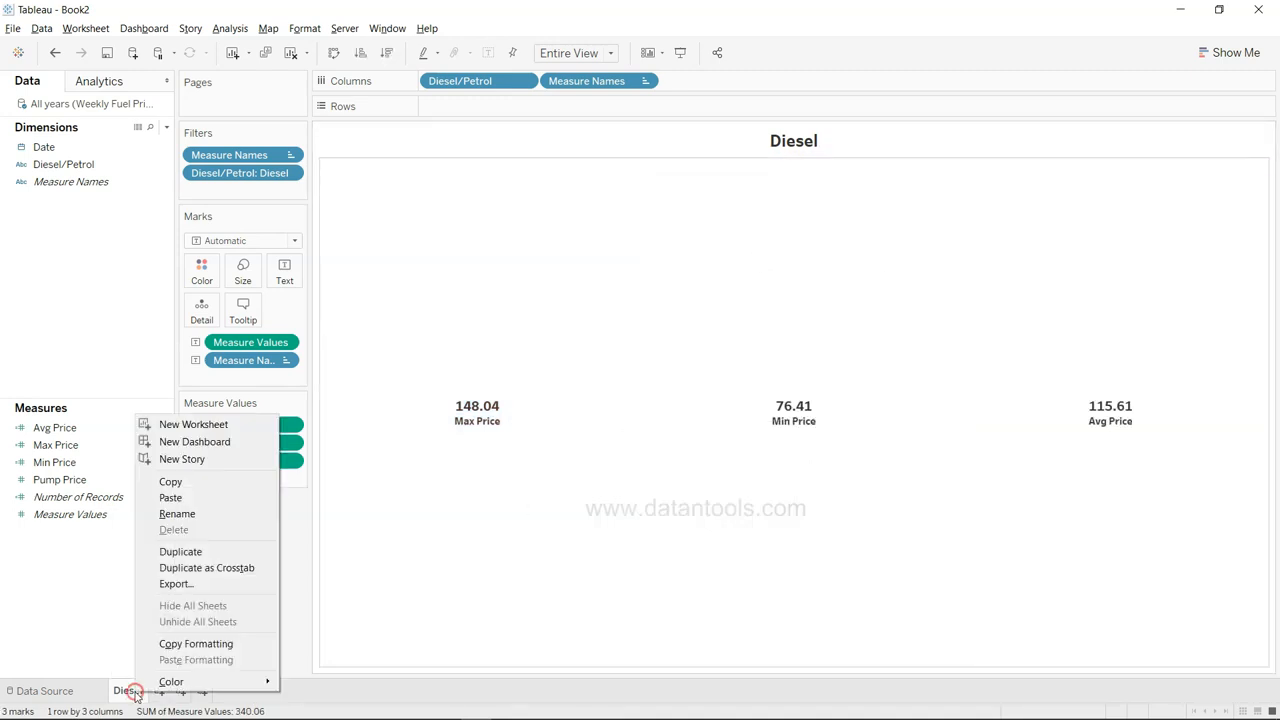
pyautogui.click(202, 553)
pyautogui.doubleClick(176, 692)
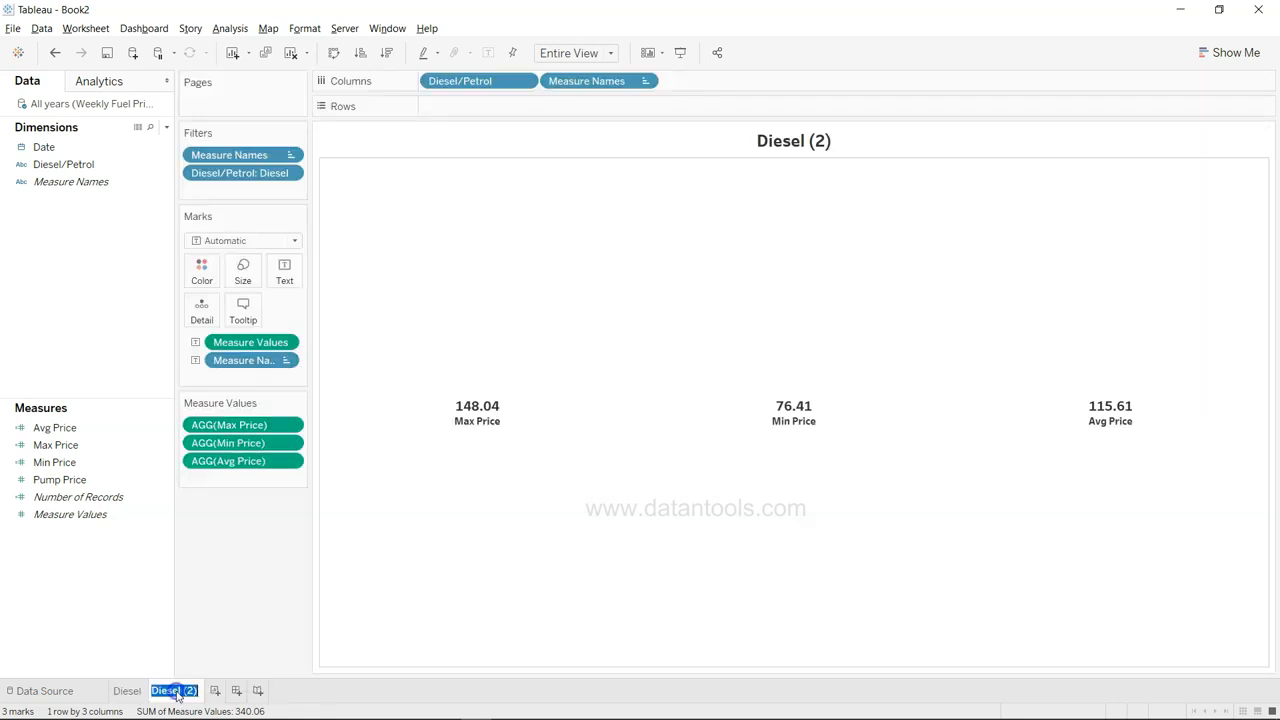
pyautogui.write('Petrol')
pyautogui.press('Return')
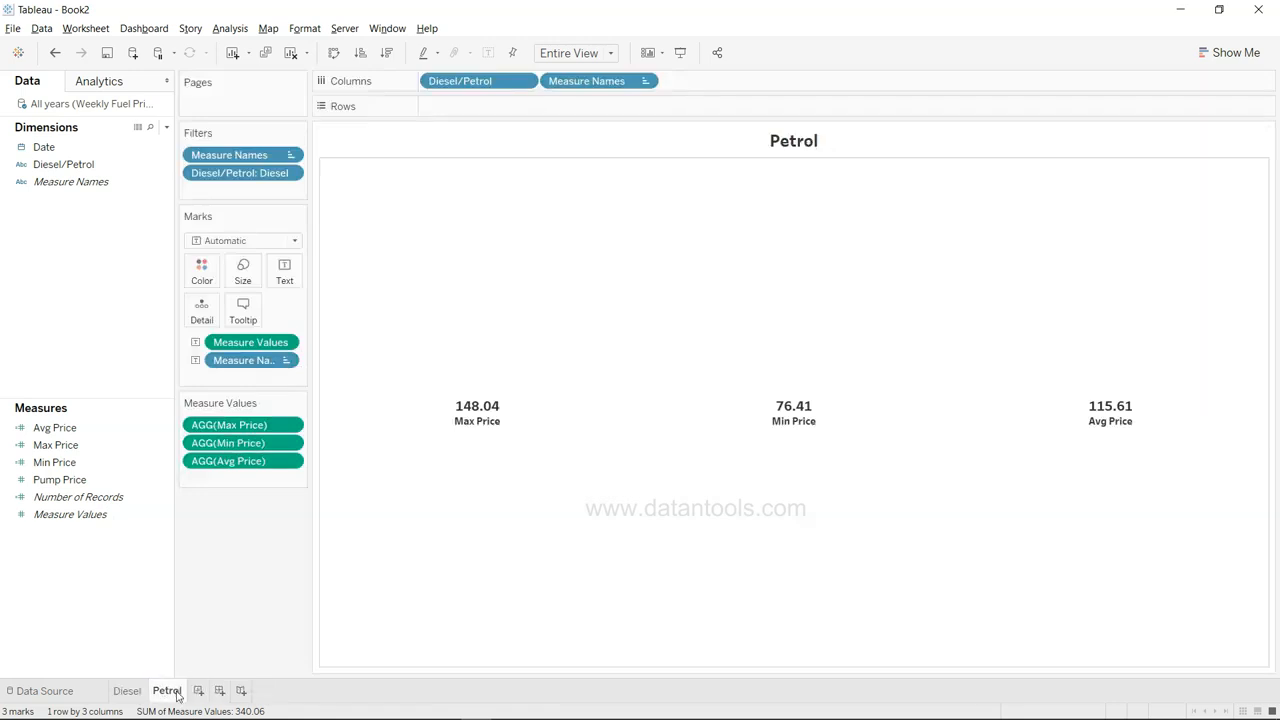
# Change the Diesel/Petrol filter on the Petrol sheet so that only Petrol is selected
pyautogui.click(290, 175)
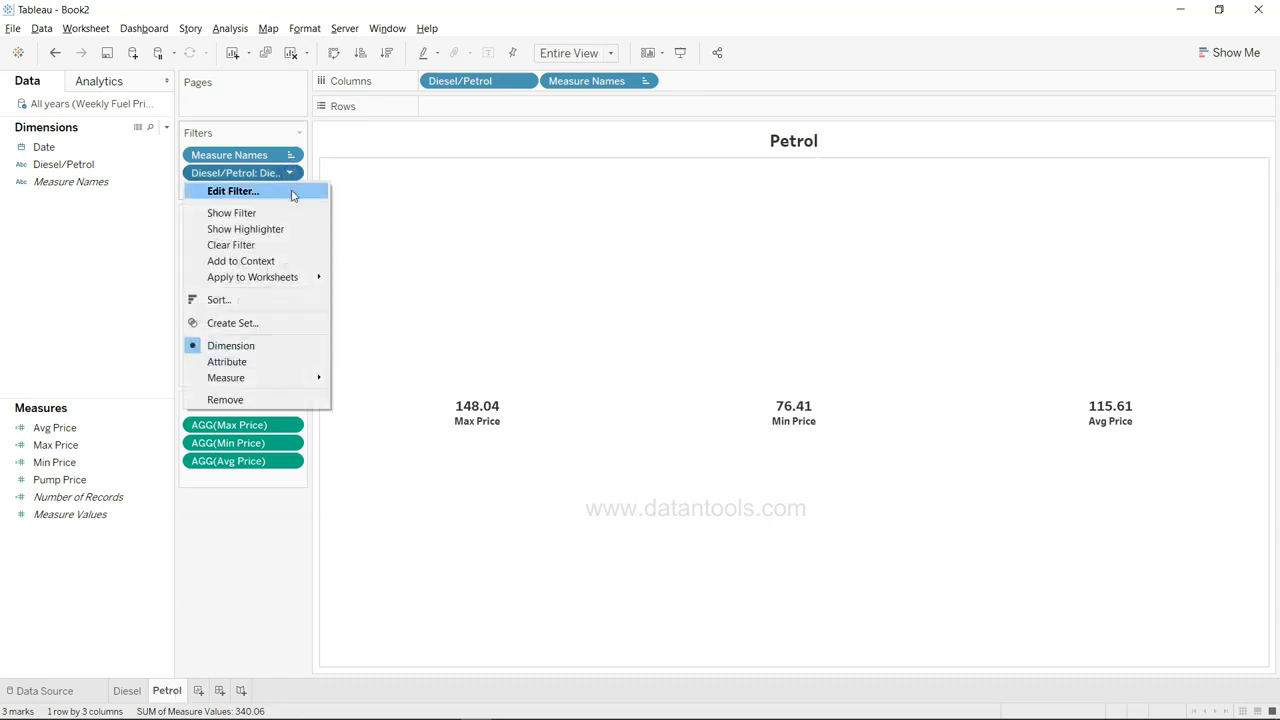
pyautogui.click(291, 191)
pyautogui.click(503, 263)
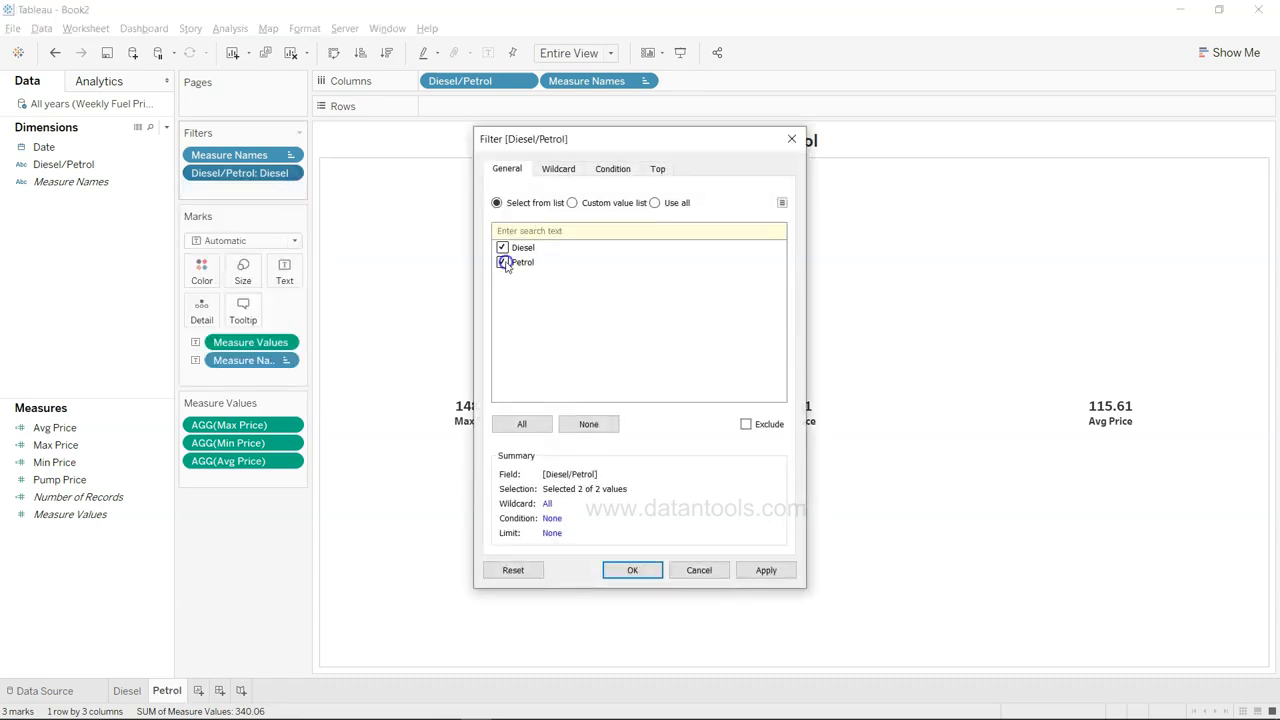
pyautogui.click(503, 248)
pyautogui.click(766, 572)
pyautogui.click(632, 570)
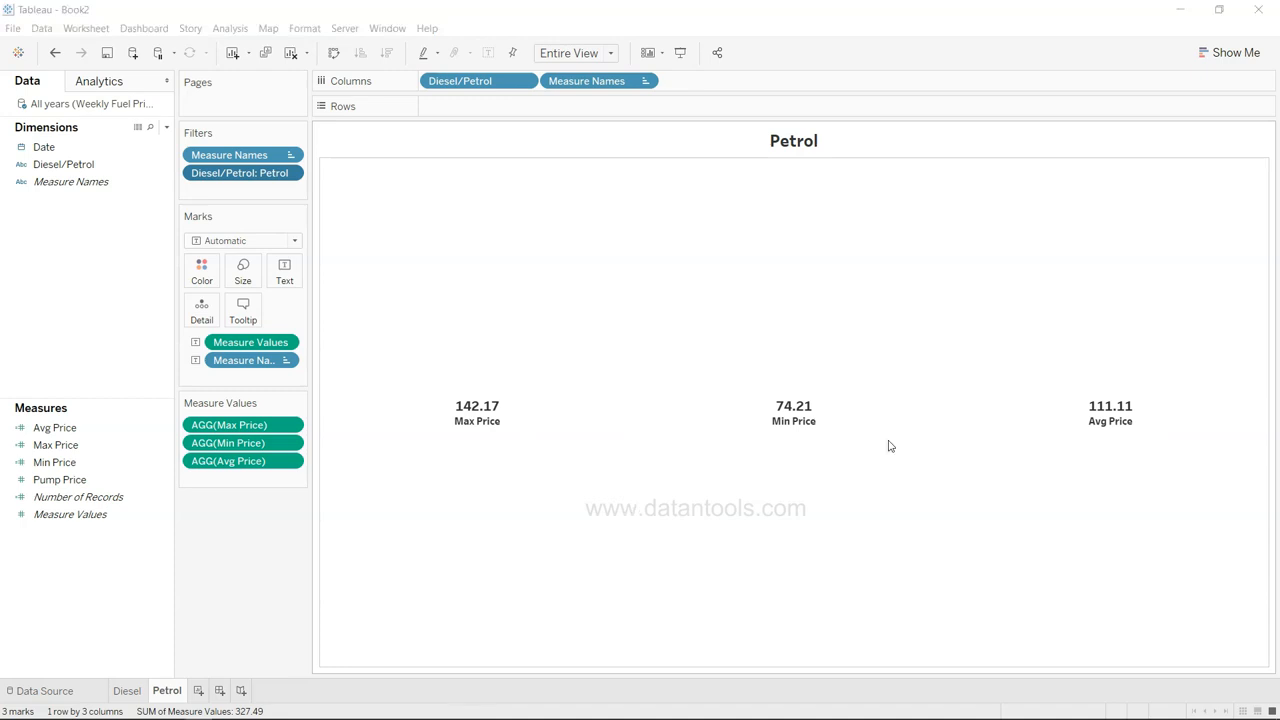
# Check the Petrol card's colour on the reference dashboard in the browser, then return to Tableau and colour the Petrol sheet title green
pyautogui.hotkey('alt', 'Tab')
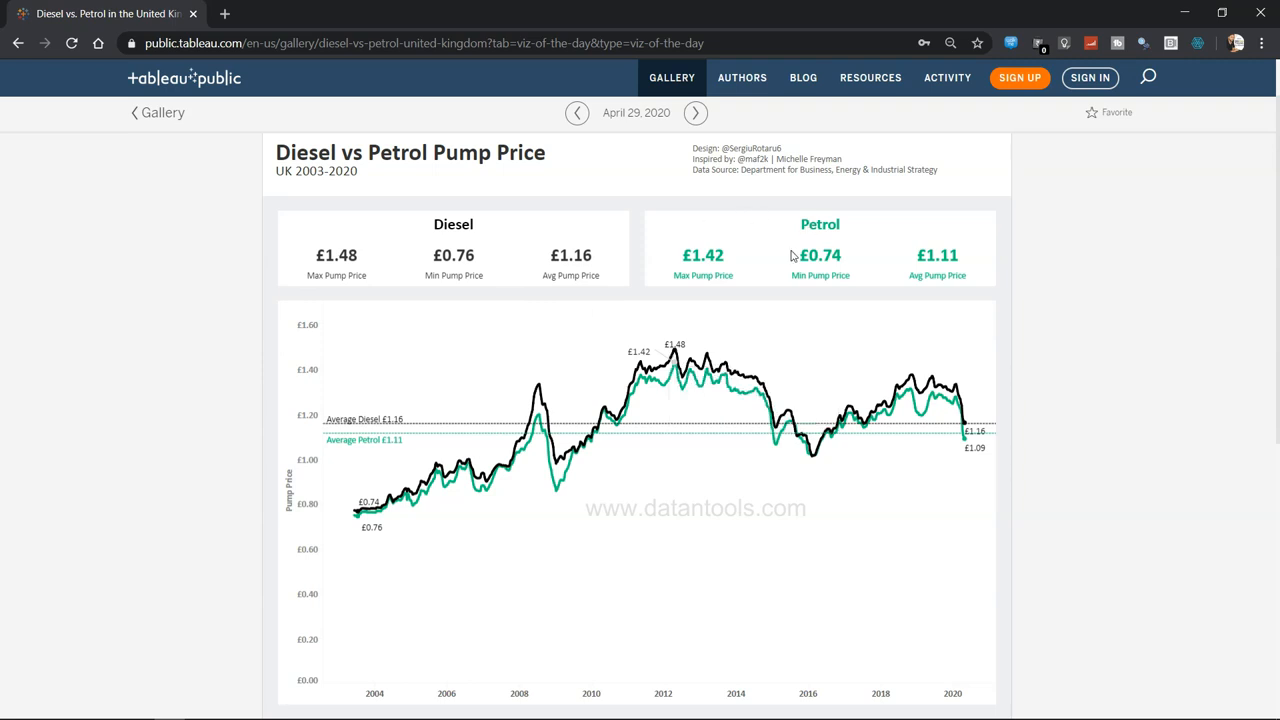
pyautogui.hotkey('alt', 'Tab')
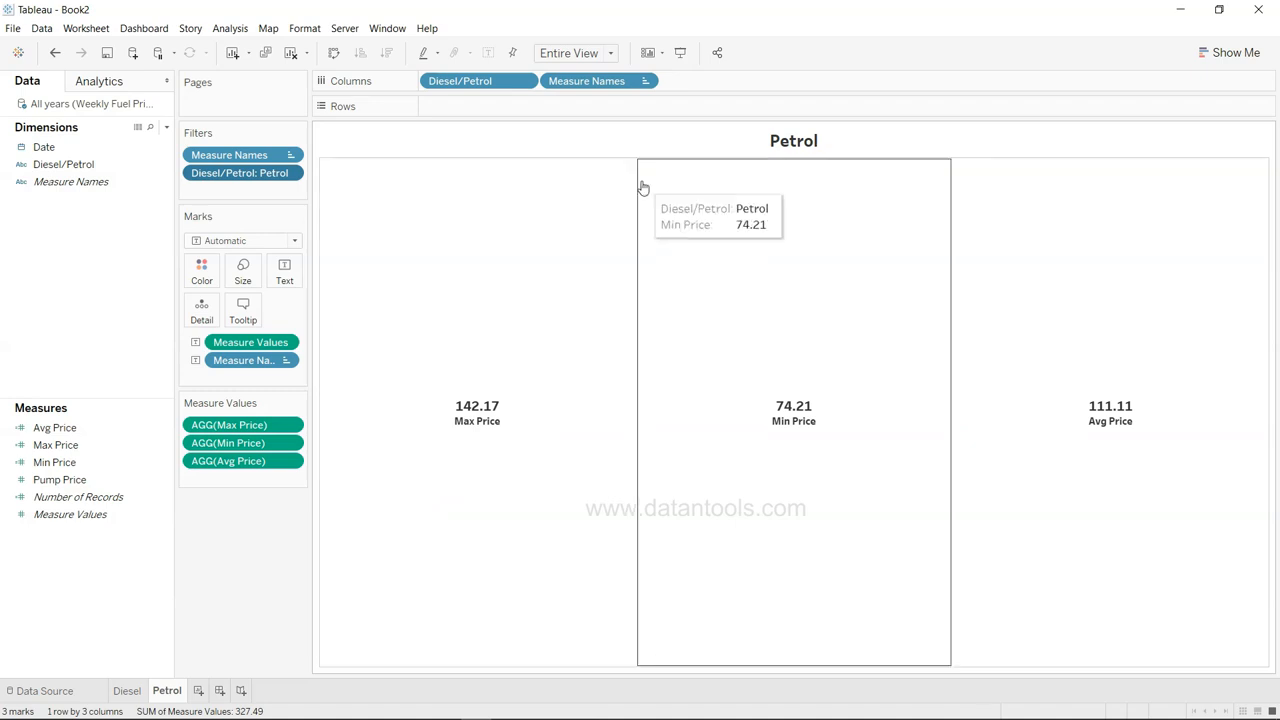
pyautogui.doubleClick(771, 143)
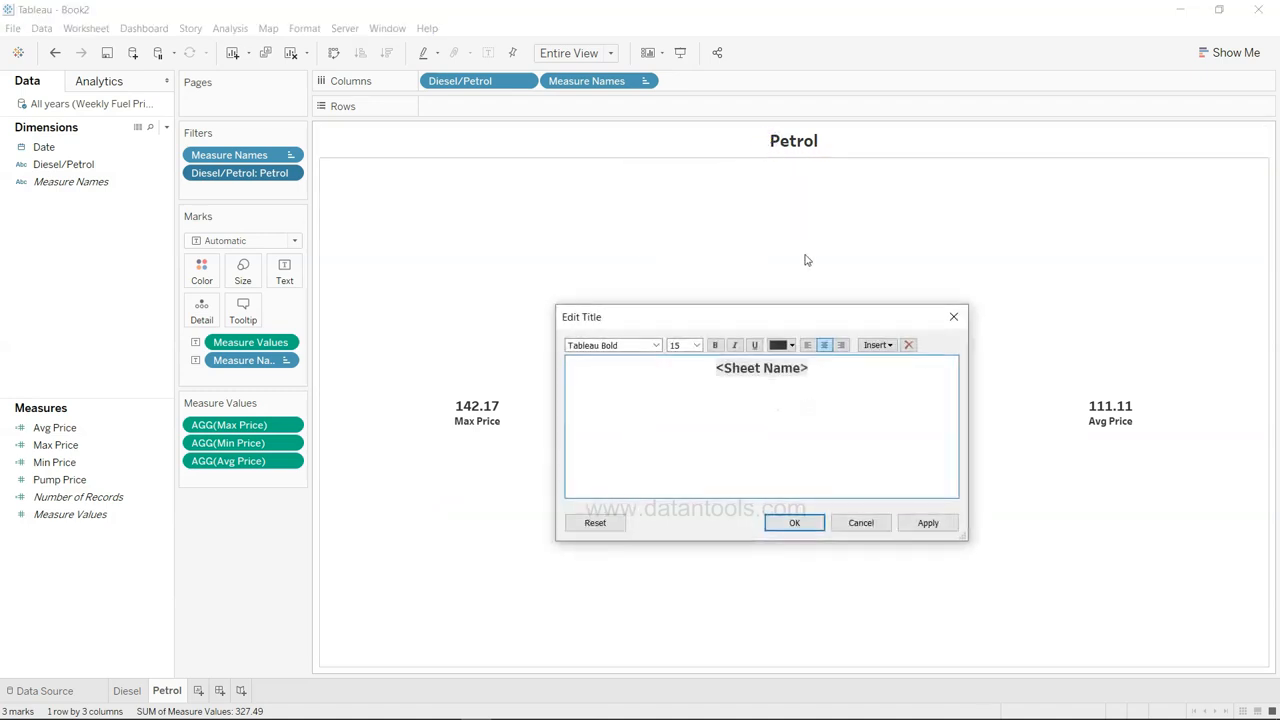
pyautogui.hotkey('ctrl', 'a')
pyautogui.click(791, 345)
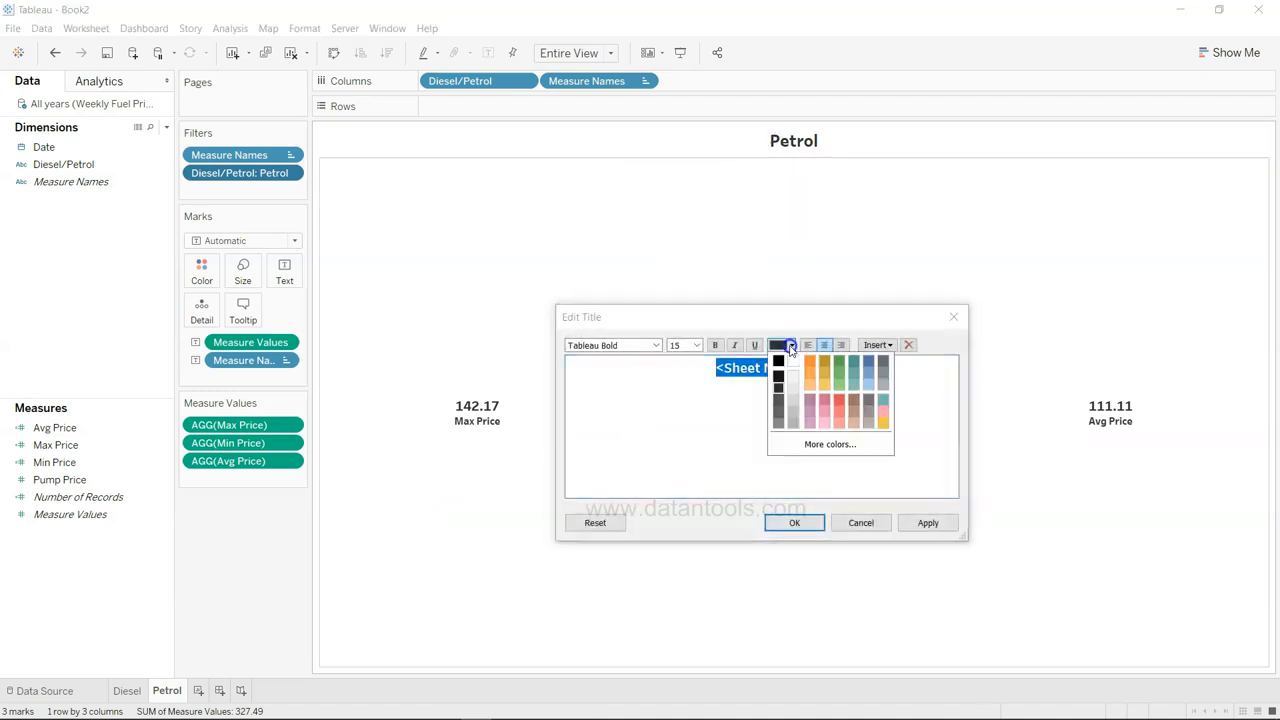
pyautogui.click(837, 368)
pyautogui.click(922, 527)
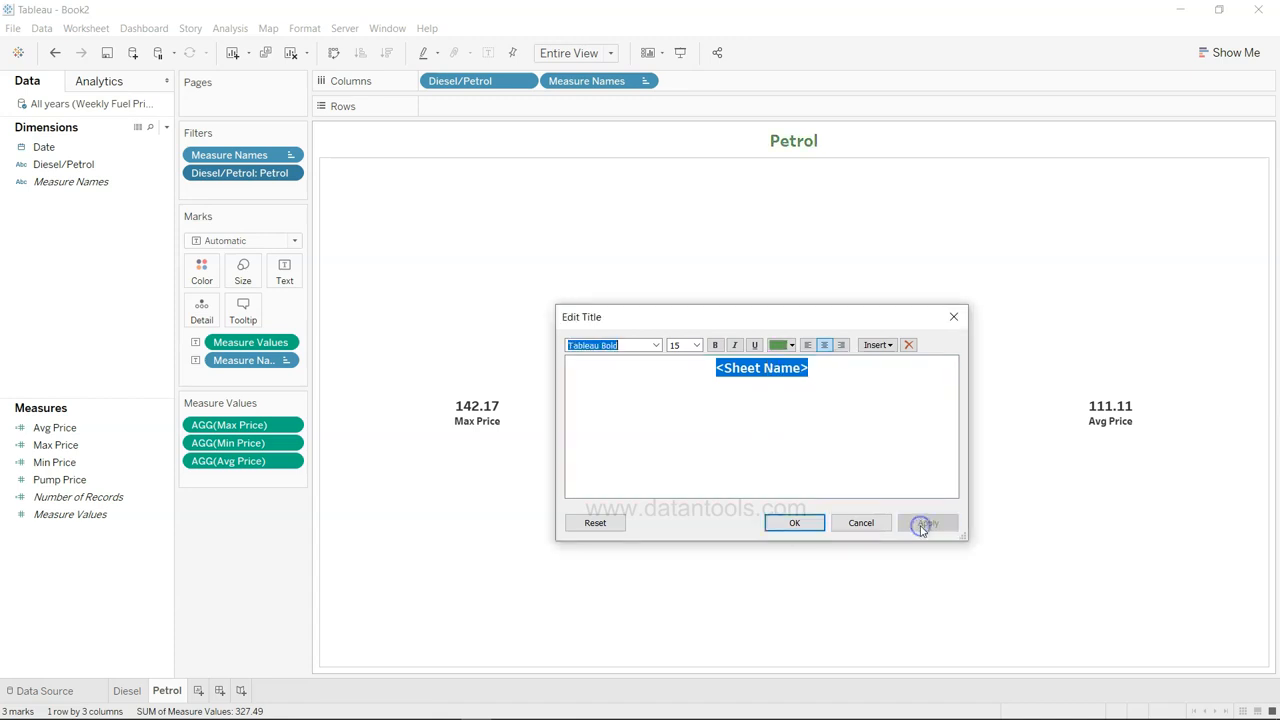
pyautogui.click(805, 523)
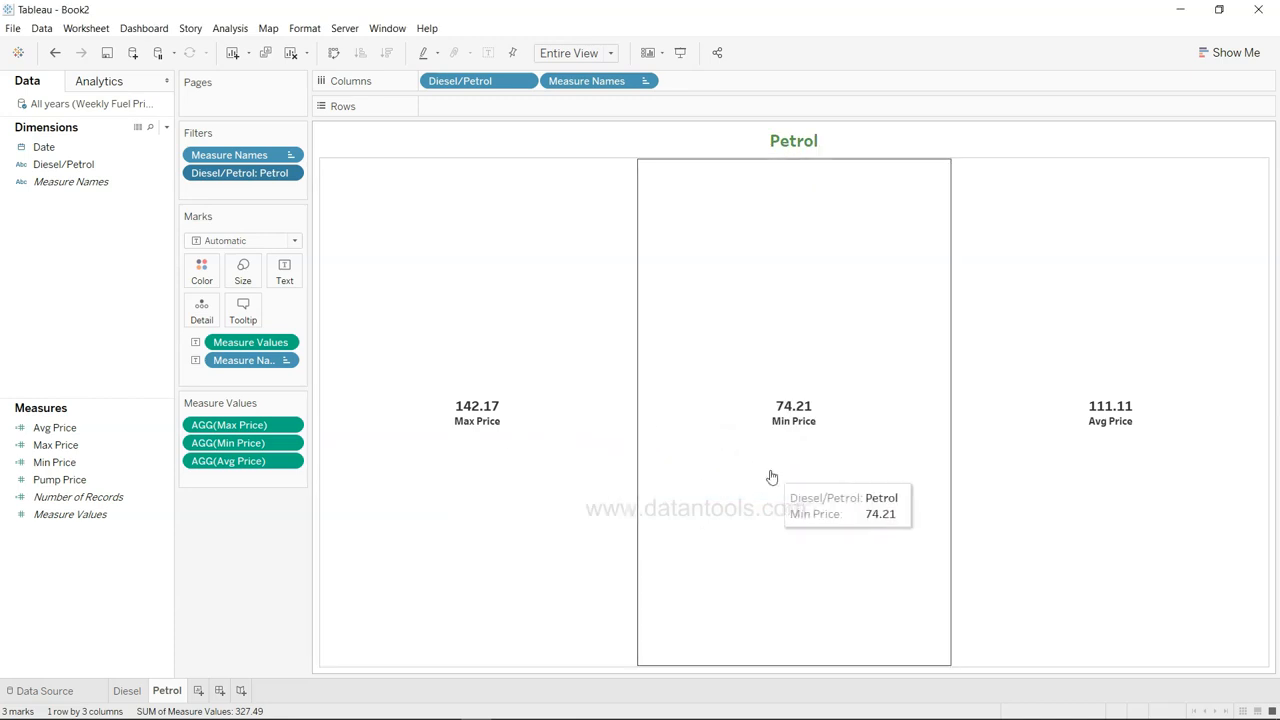
# Colour both the Measure Values and Measure Names lines of the Petrol text label green
pyautogui.click(285, 271)
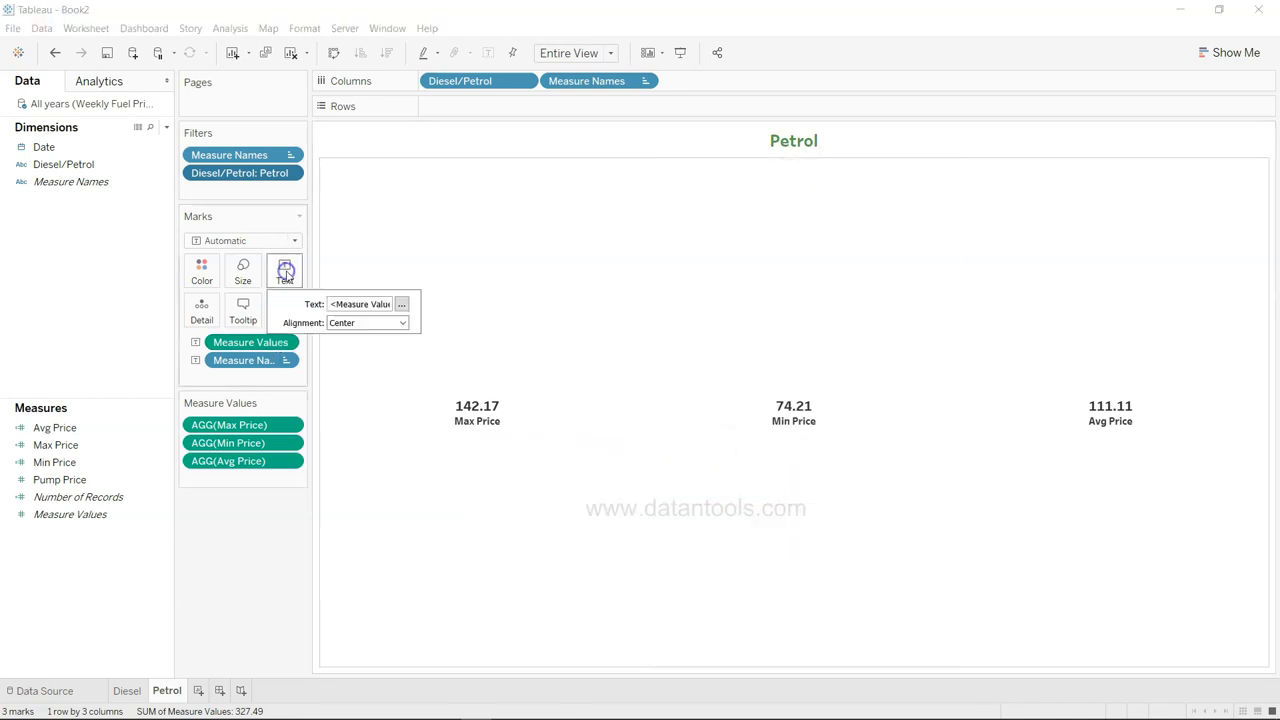
pyautogui.click(366, 323)
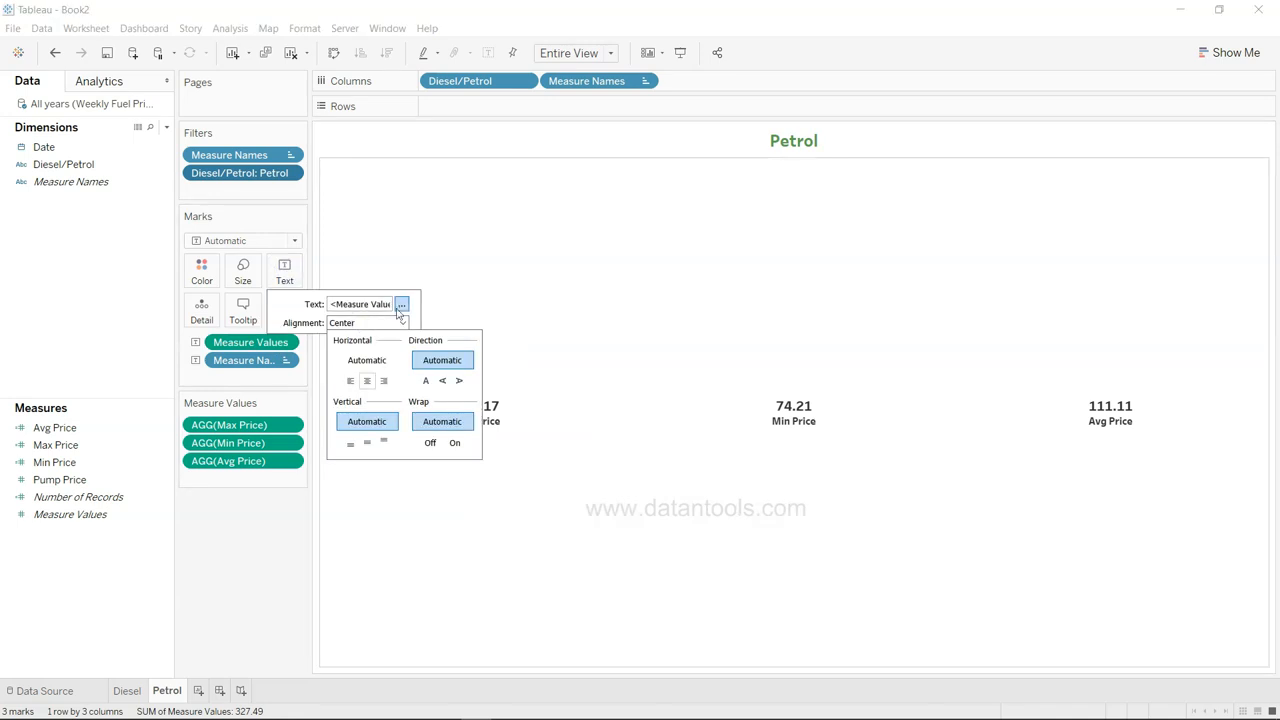
pyautogui.click(303, 315)
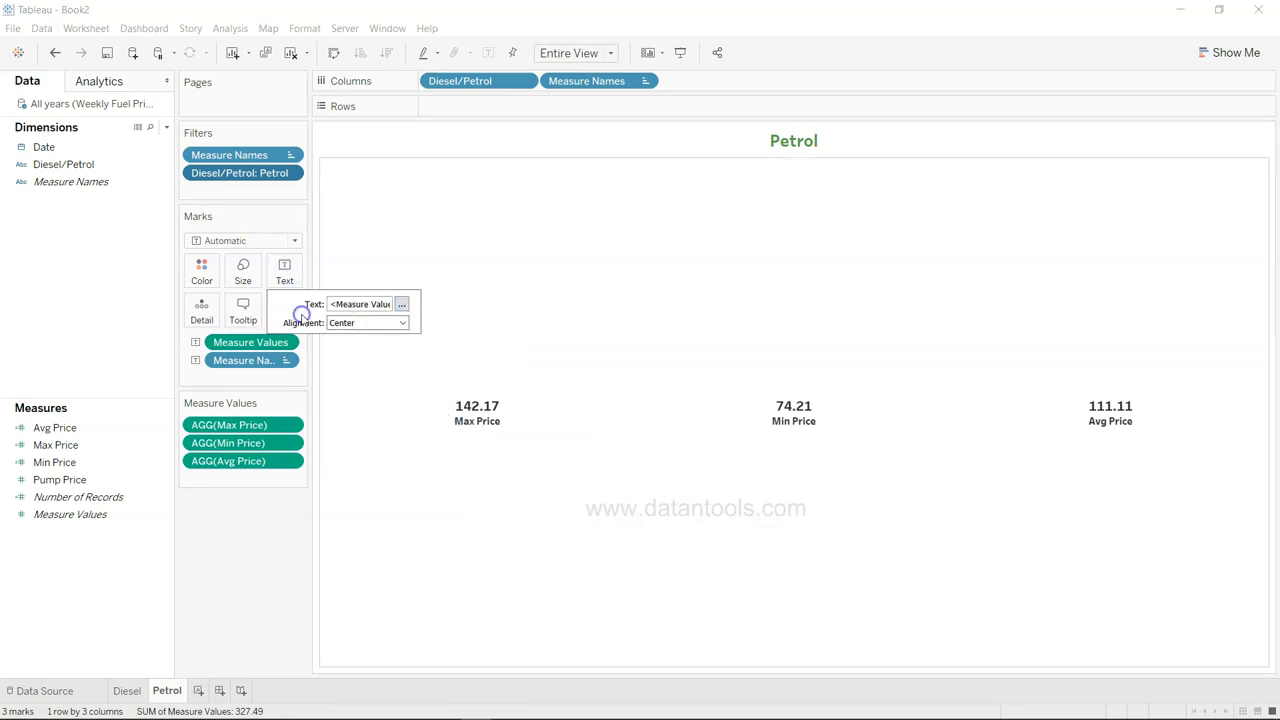
pyautogui.click(401, 304)
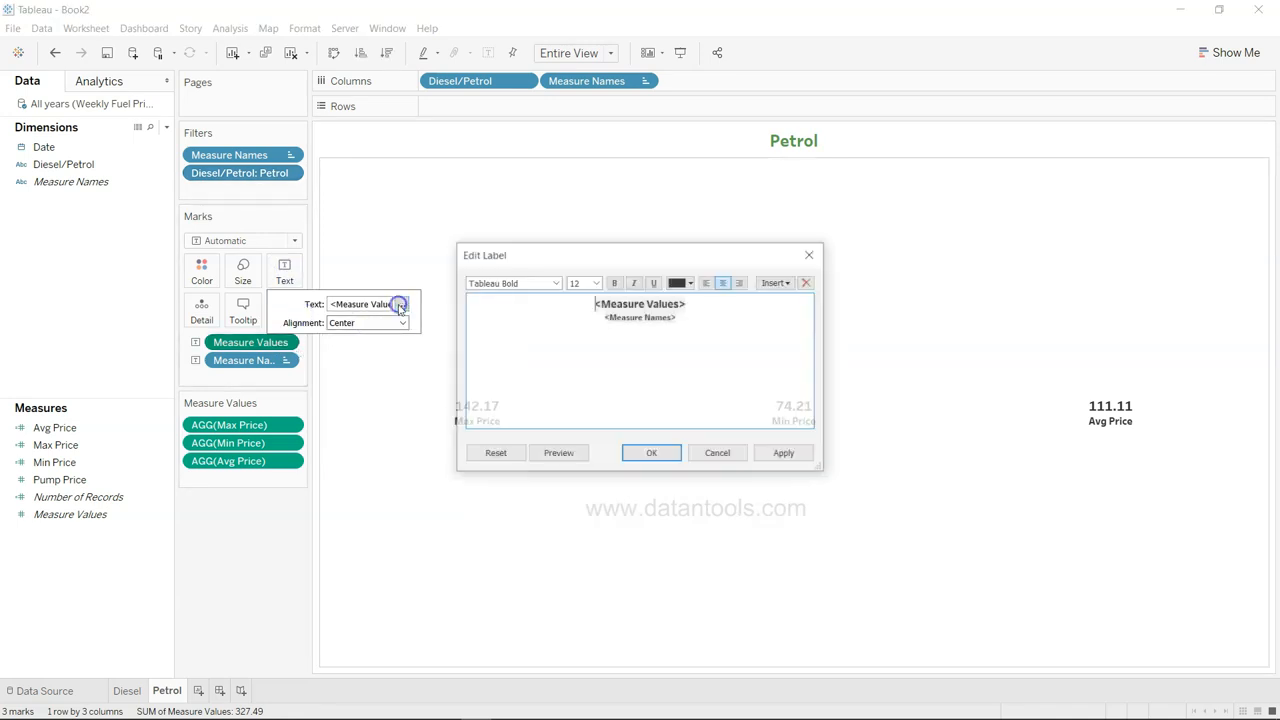
pyautogui.hotkey('ctrl', 'a')
pyautogui.click(690, 283)
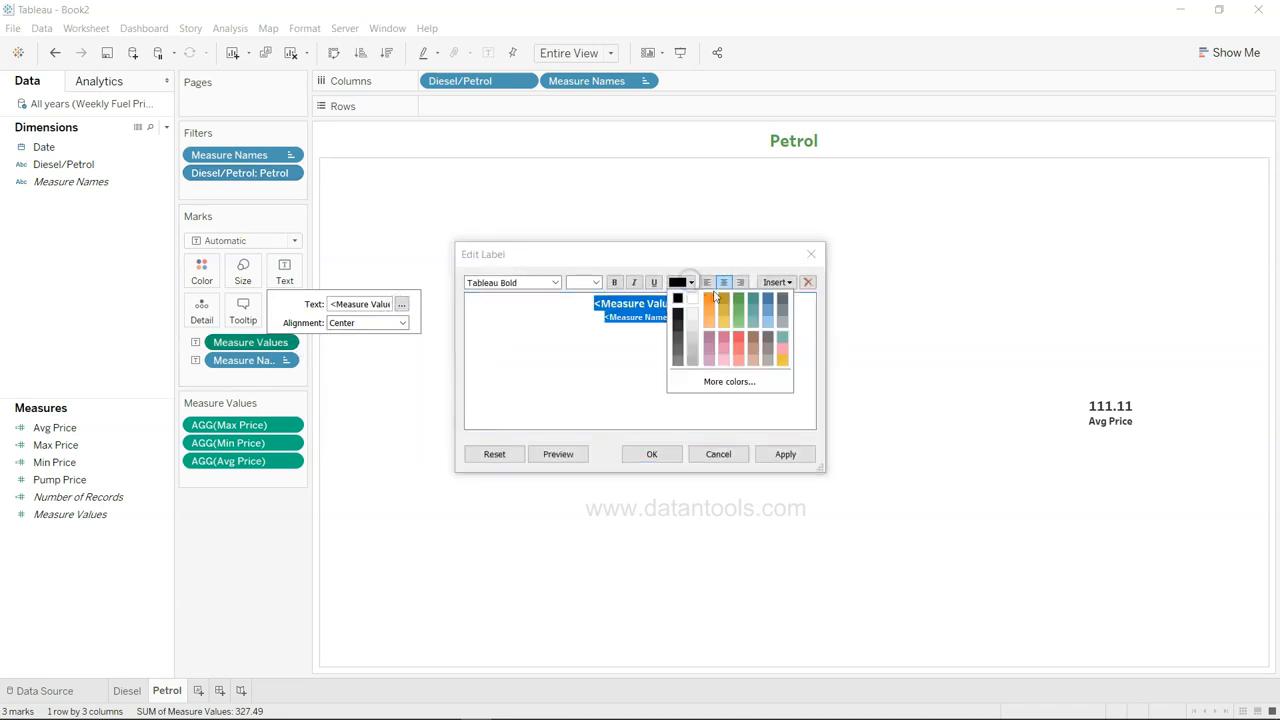
pyautogui.click(738, 298)
pyautogui.click(785, 455)
pyautogui.click(652, 455)
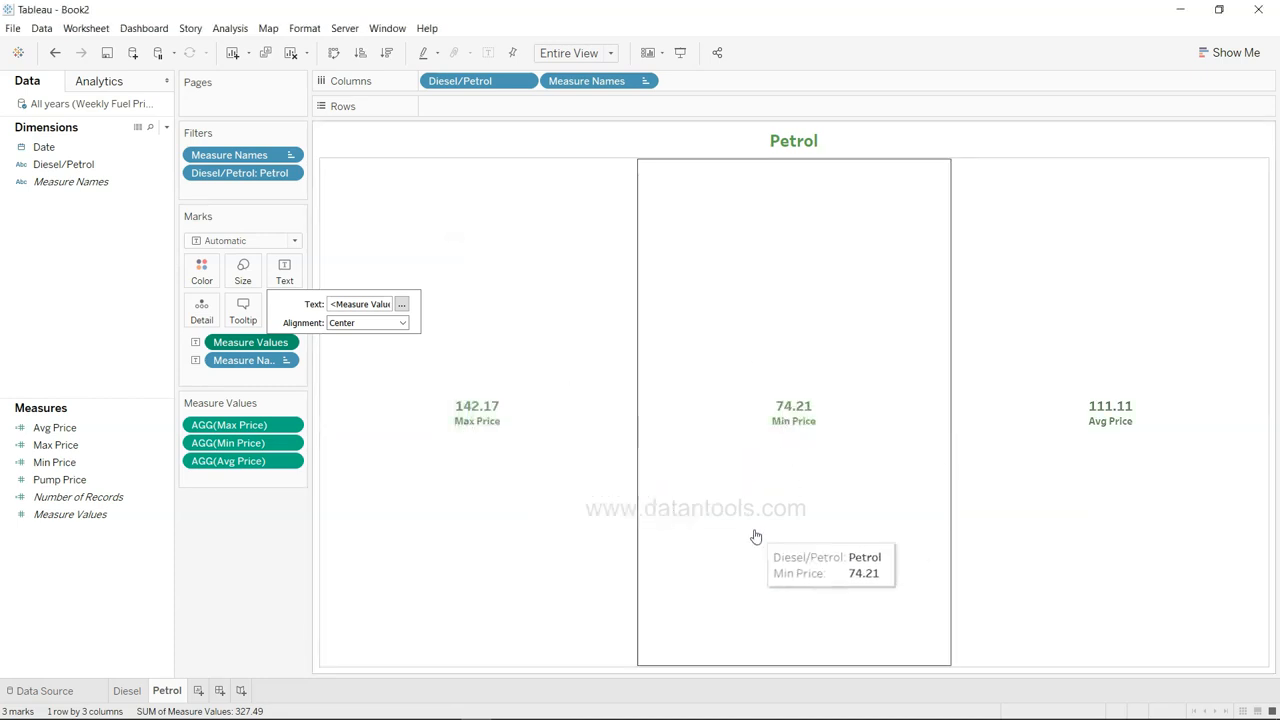
# Add a new worksheet to the workbook and rename it Trend
pyautogui.click(237, 578)
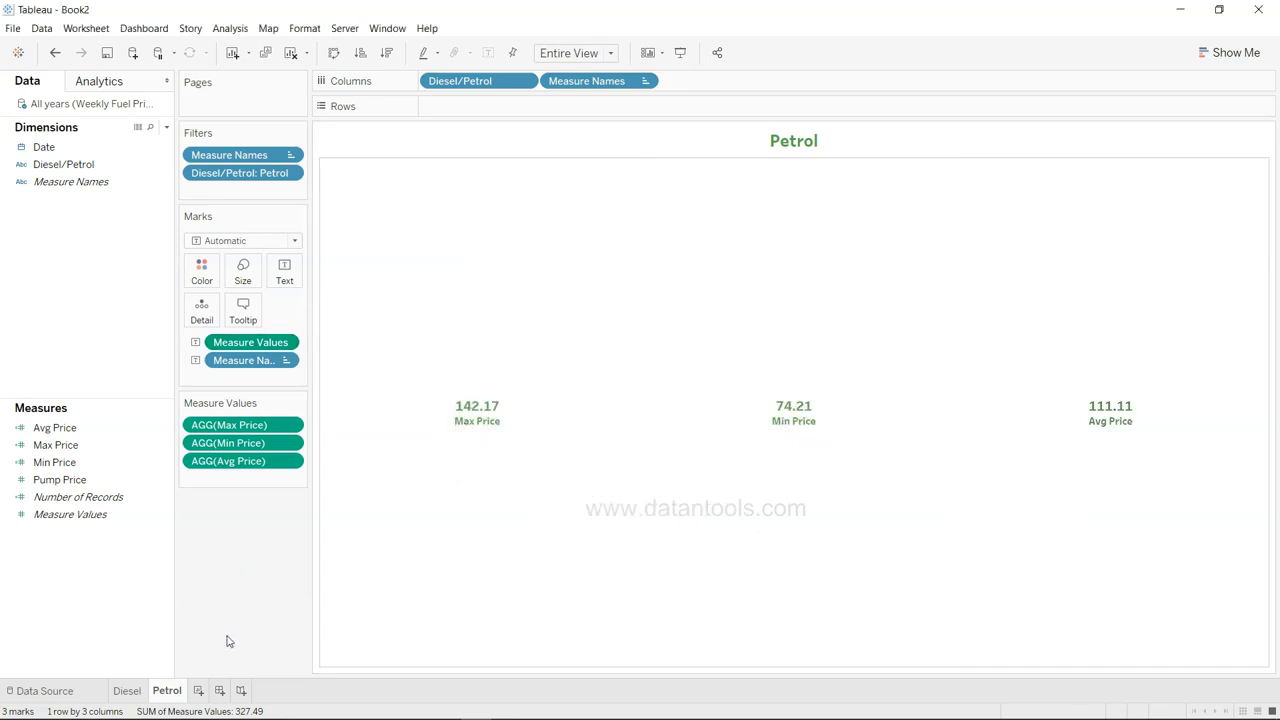
pyautogui.click(199, 690)
pyautogui.doubleClick(206, 691)
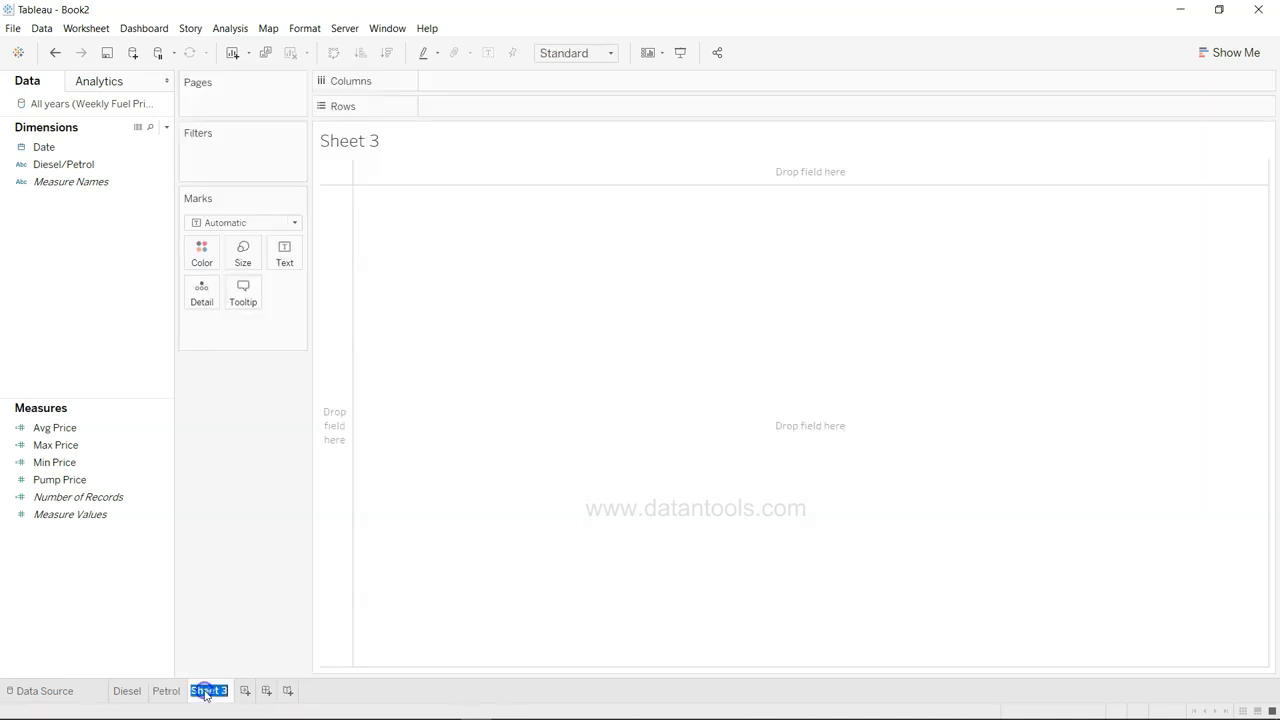
pyautogui.write('Trend')
pyautogui.click(288, 609)
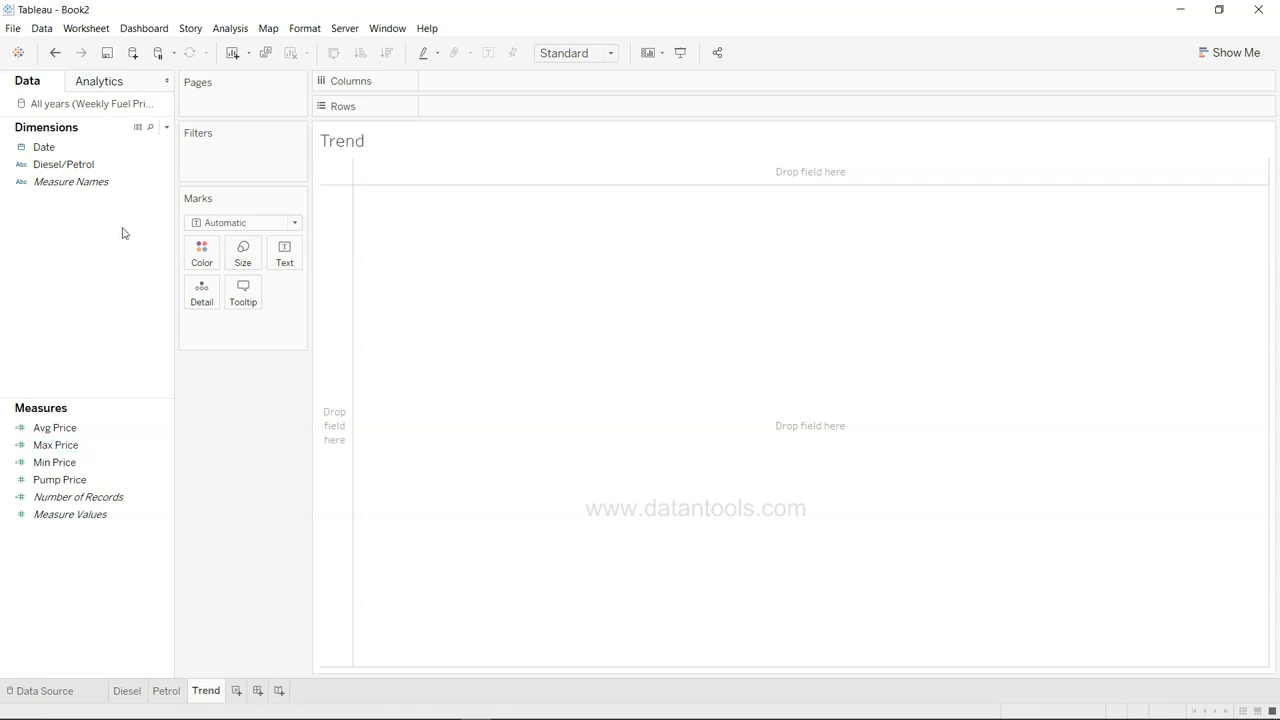
# Plot Pump Price in rows against Date by continuous Week Number in columns, and colour the lines by Diesel/Petrol
pyautogui.moveTo(110, 150); pyautogui.dragTo(462, 86)
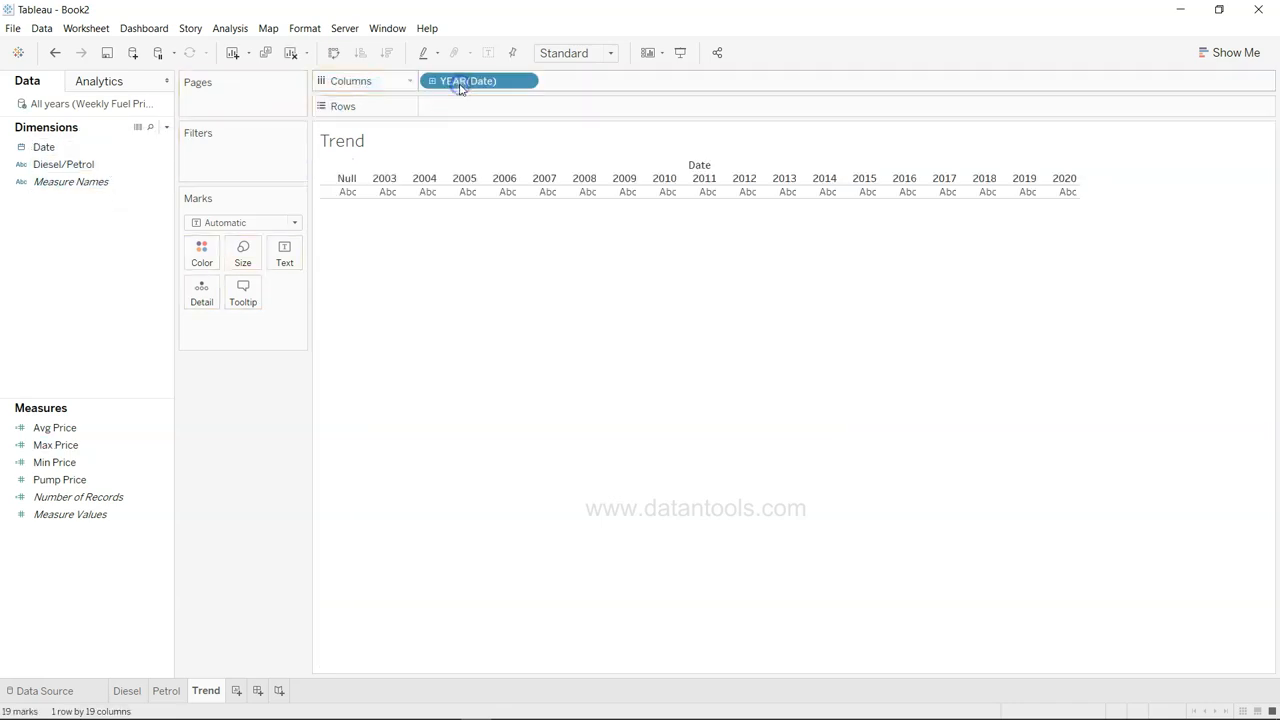
pyautogui.click(525, 81)
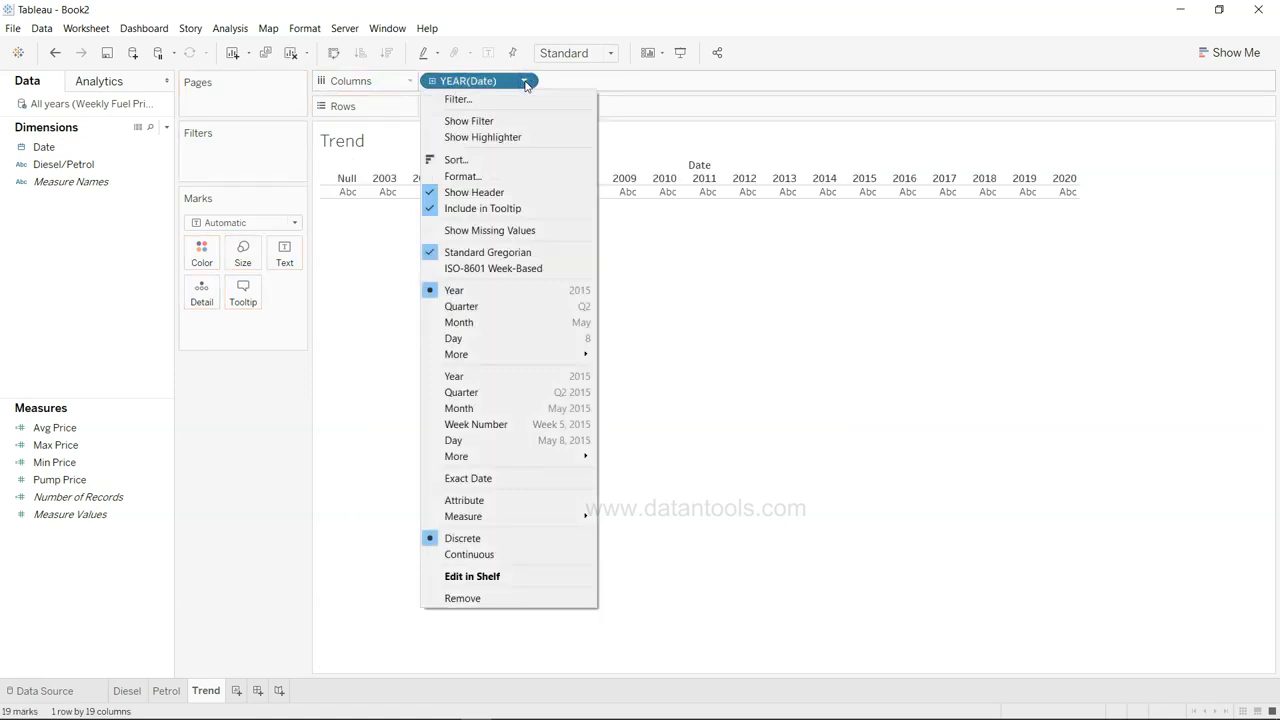
pyautogui.click(529, 431)
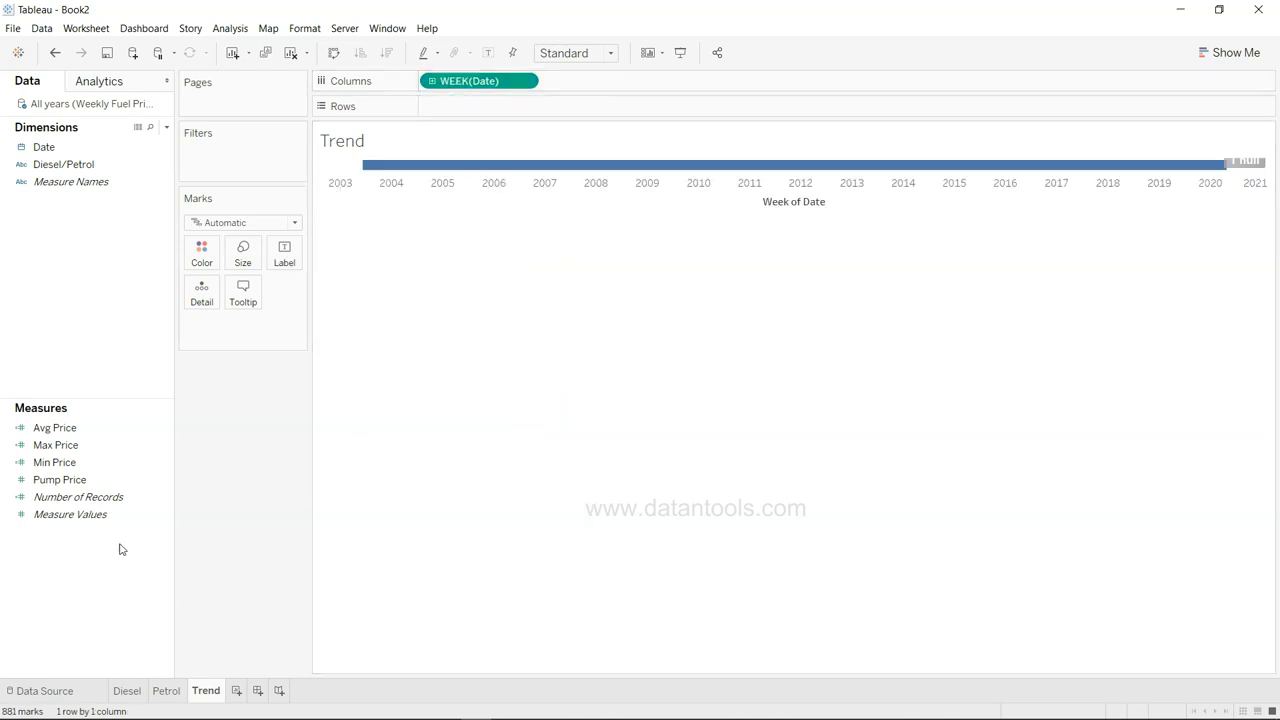
pyautogui.click(121, 466)
pyautogui.moveTo(119, 480); pyautogui.dragTo(506, 109)
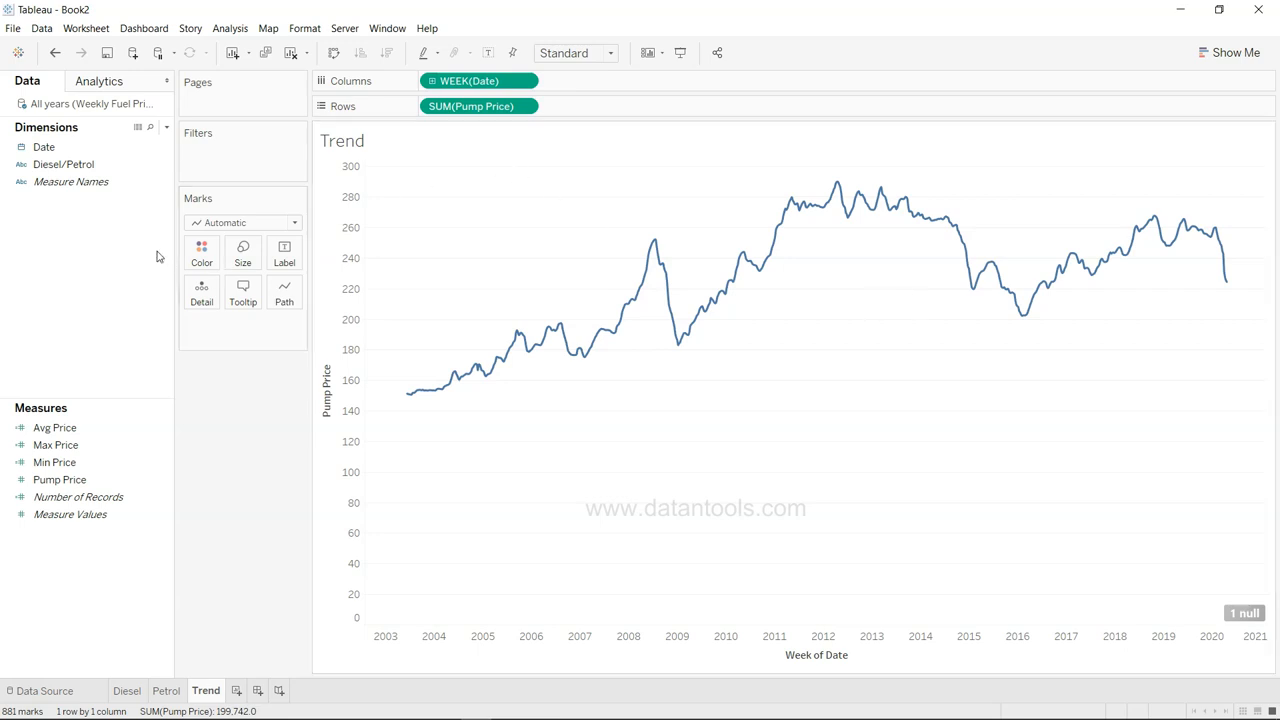
pyautogui.click(120, 168)
pyautogui.moveTo(120, 170); pyautogui.dragTo(204, 250)
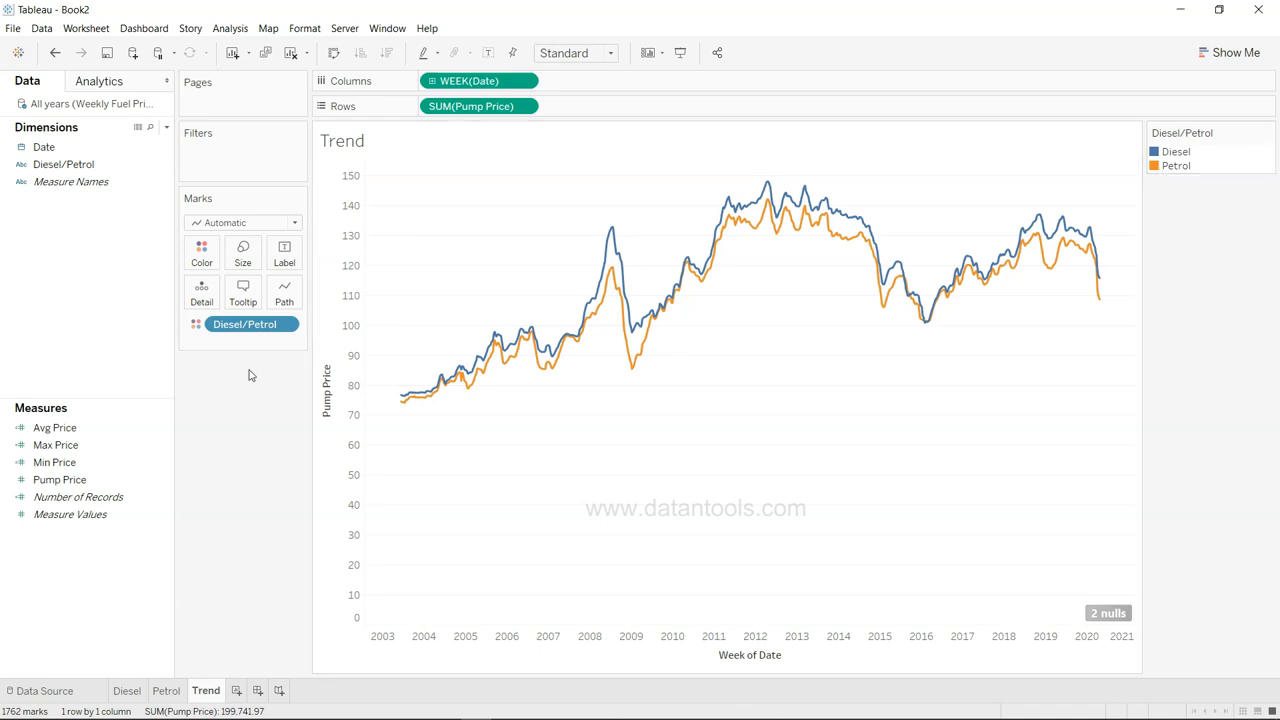
# Change the trend line colours to black (#000000) for Diesel and green (#00aa00) for Petrol
pyautogui.click(203, 252)
pyautogui.click(238, 303)
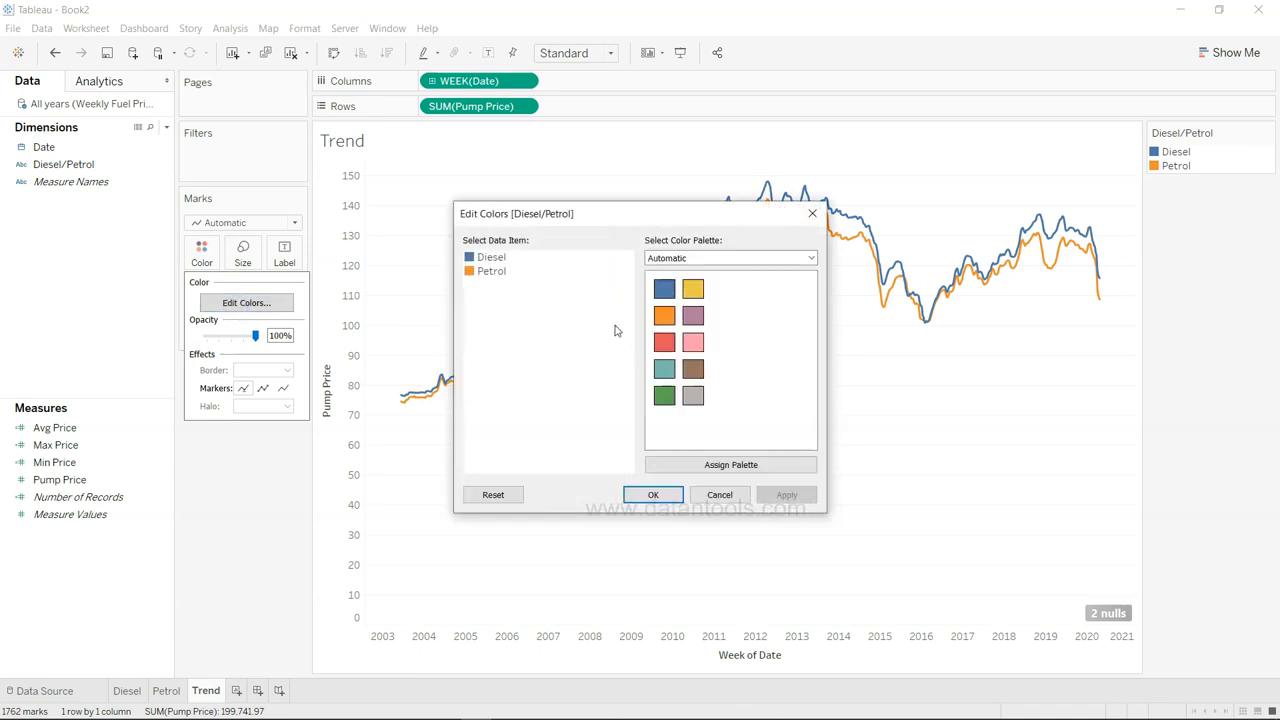
pyautogui.doubleClick(478, 258)
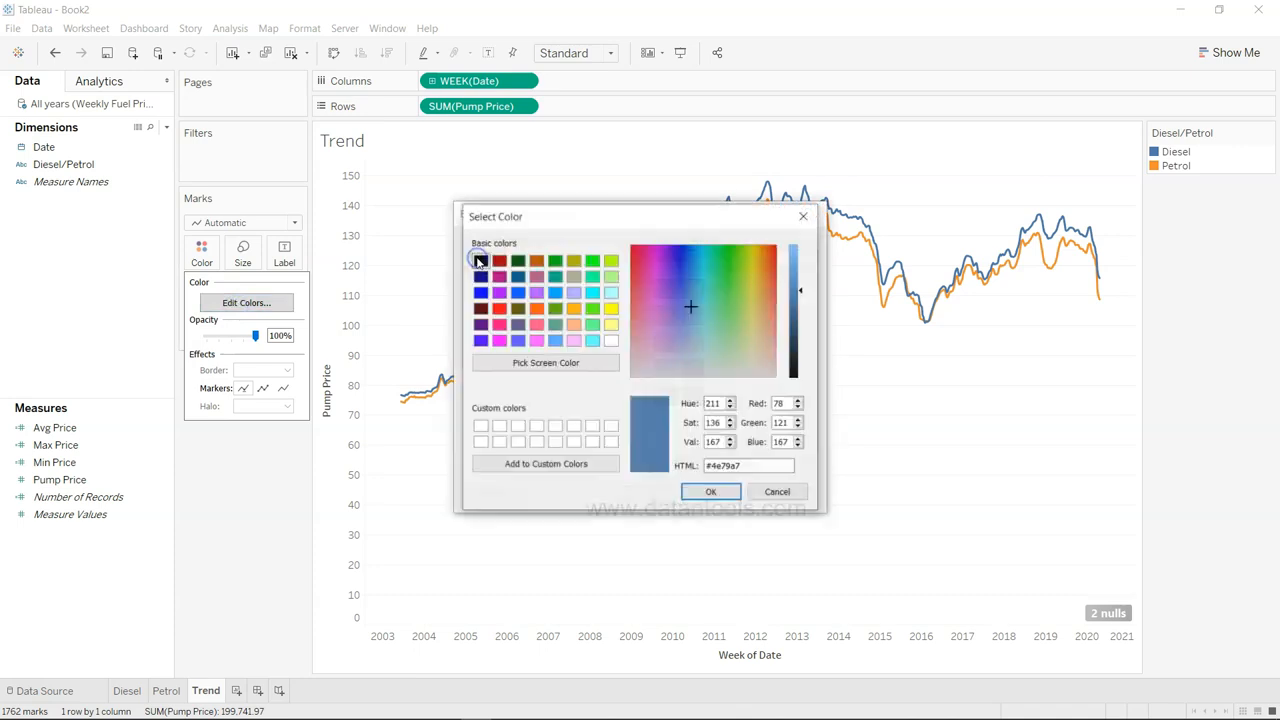
pyautogui.click(481, 260)
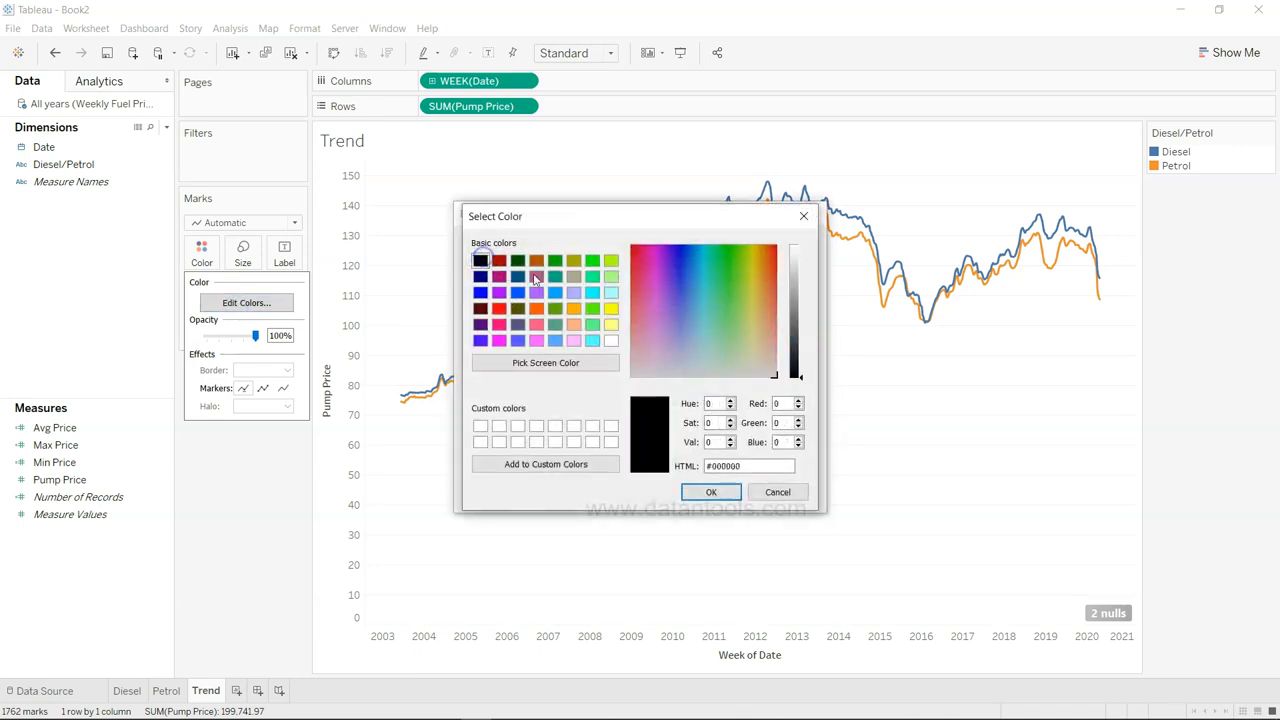
pyautogui.click(710, 492)
pyautogui.doubleClick(489, 271)
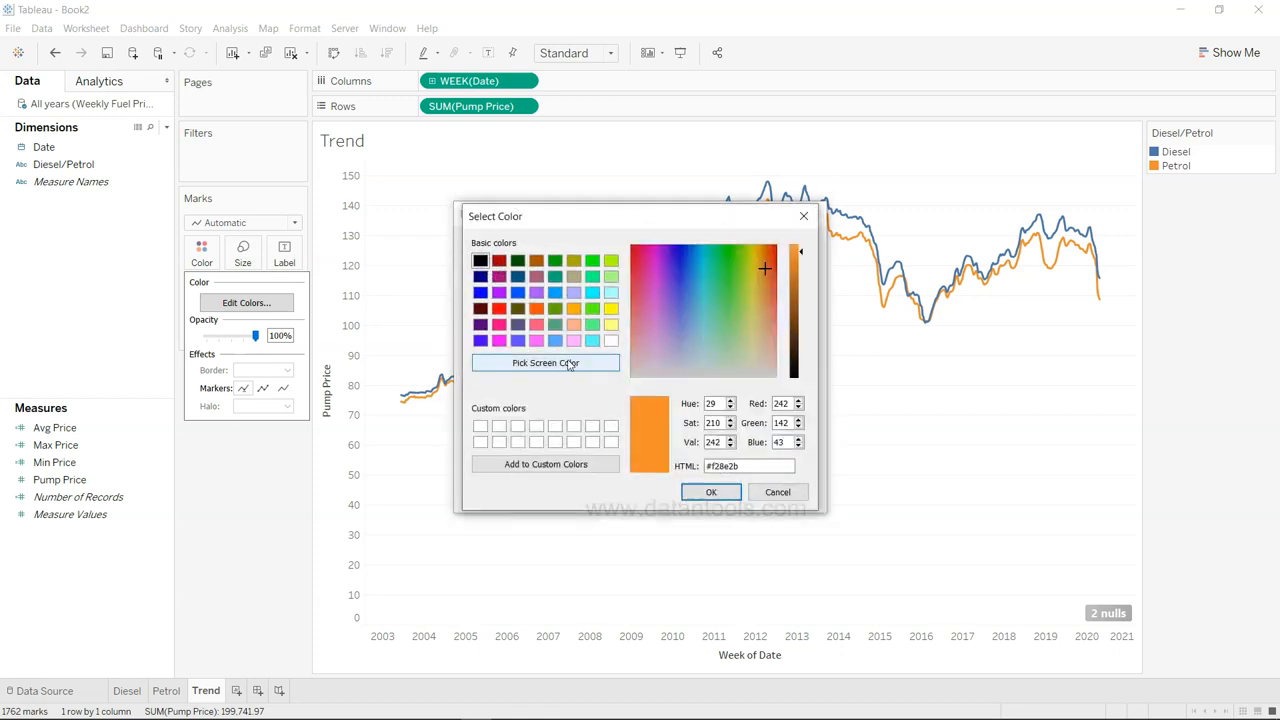
pyautogui.click(555, 261)
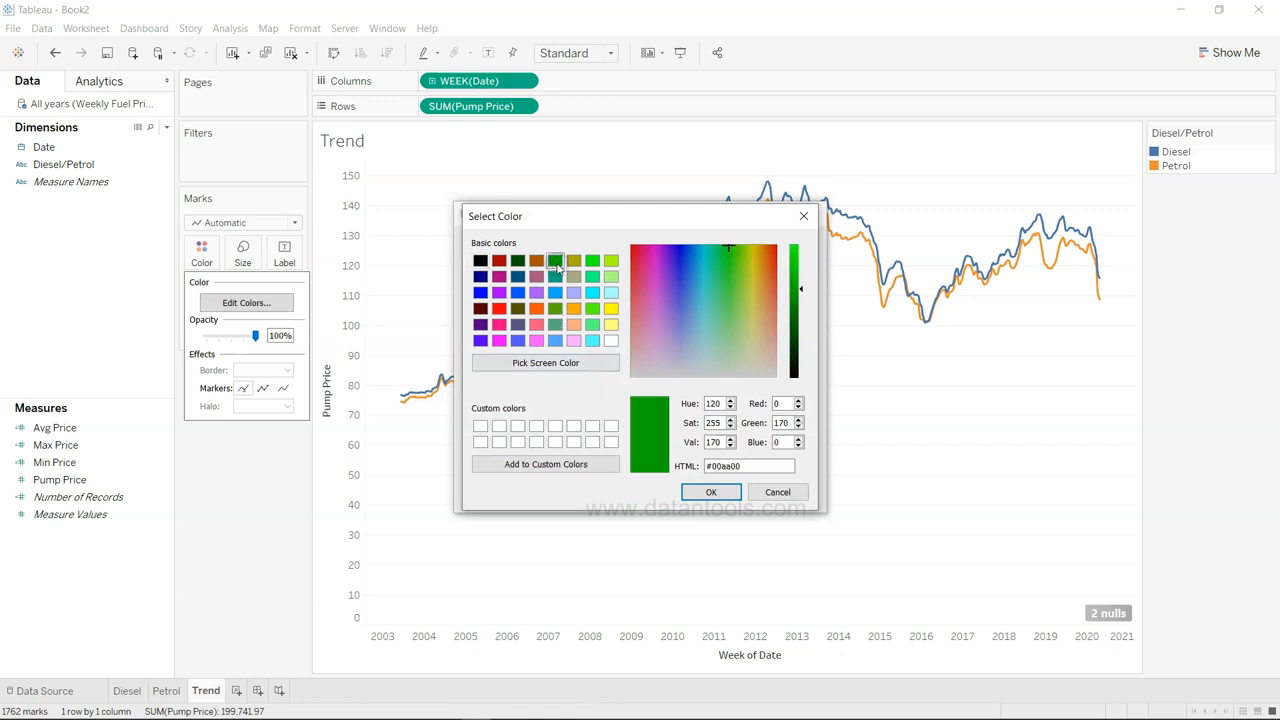
pyautogui.click(711, 492)
pyautogui.click(786, 495)
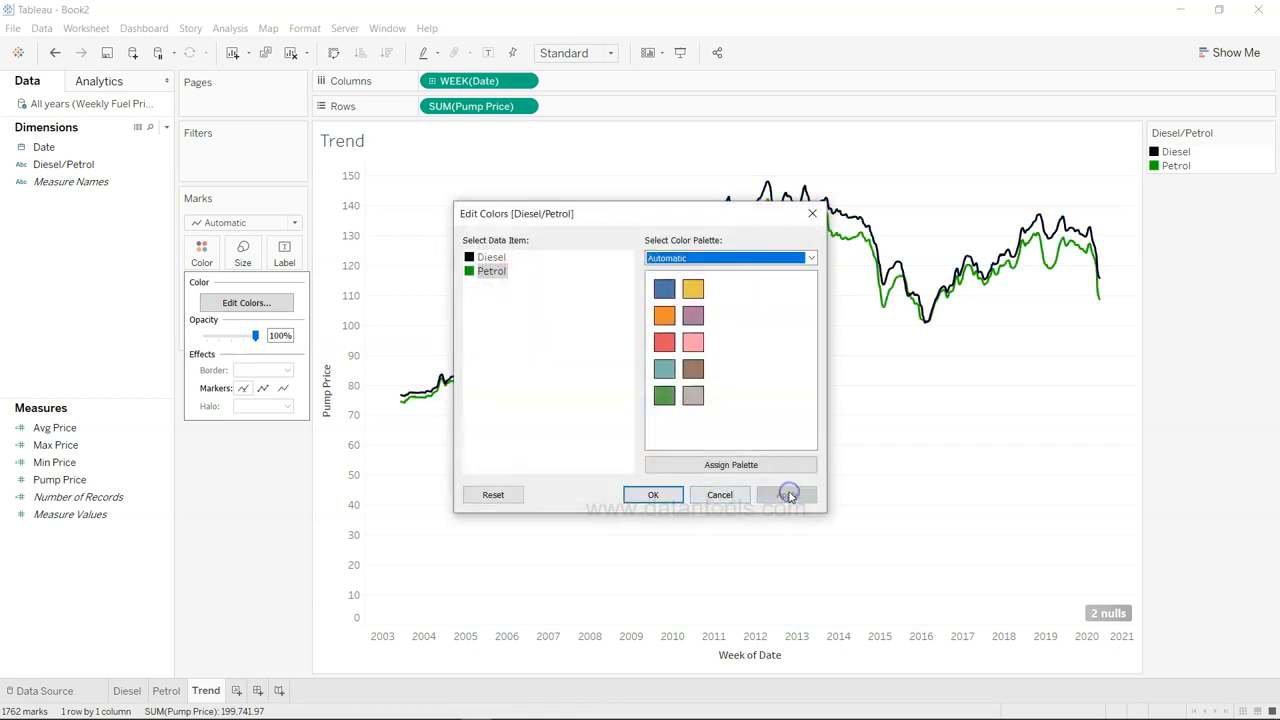
pyautogui.click(651, 495)
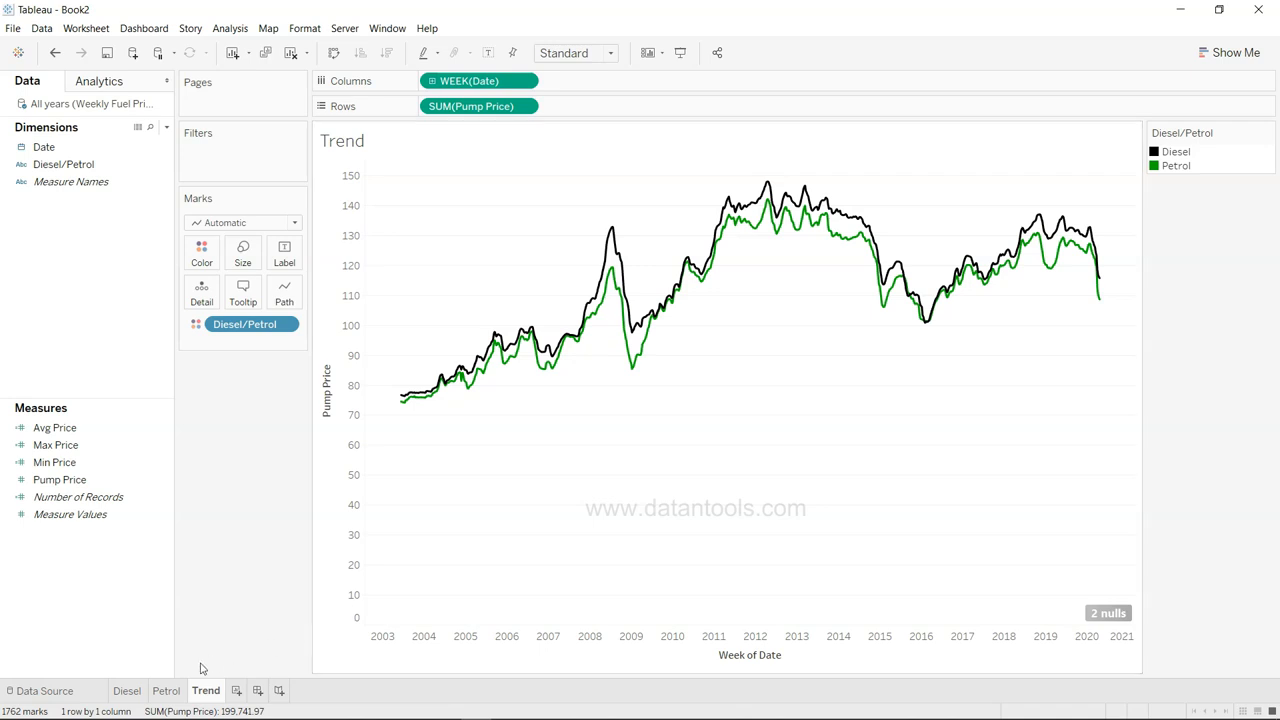
# Check the labels and average lines on the reference chart in the browser, then return to Tableau and label only the minimum and maximum marks
pyautogui.moveTo(218, 692)
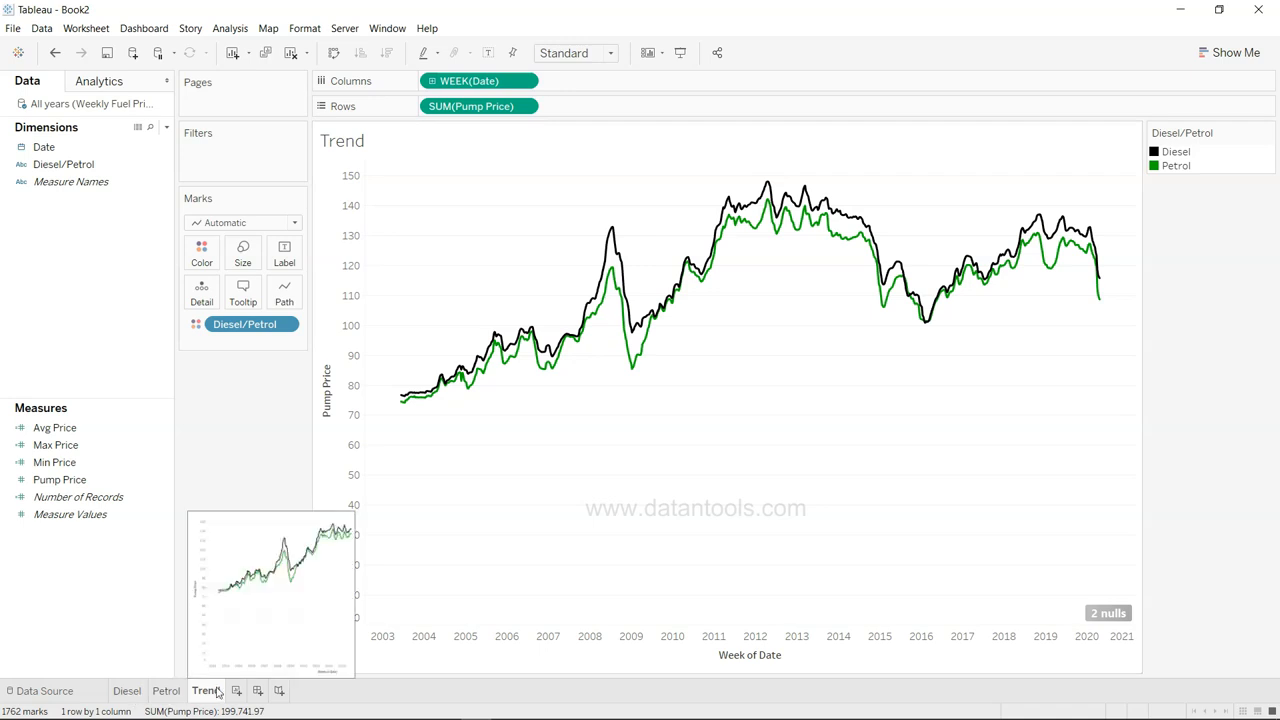
pyautogui.hotkey('alt', 'Tab')
pyautogui.hotkey('alt', 'Tab')
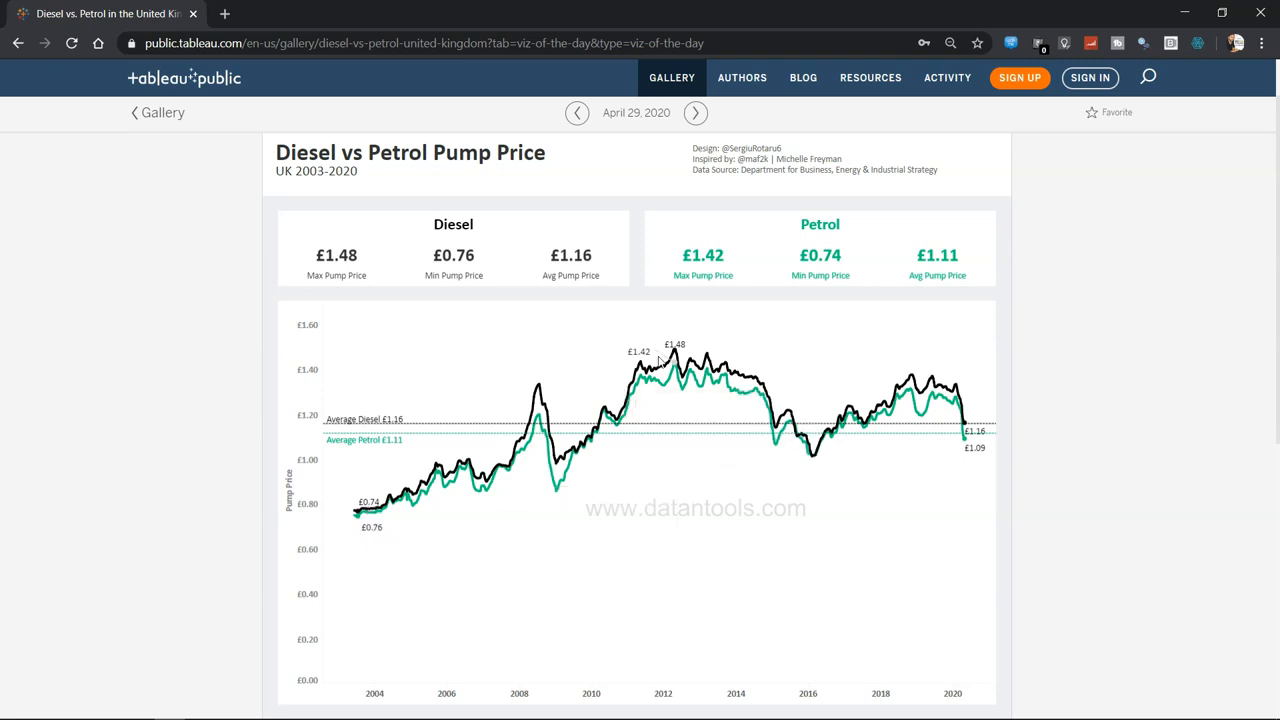
pyautogui.moveTo(678, 356)
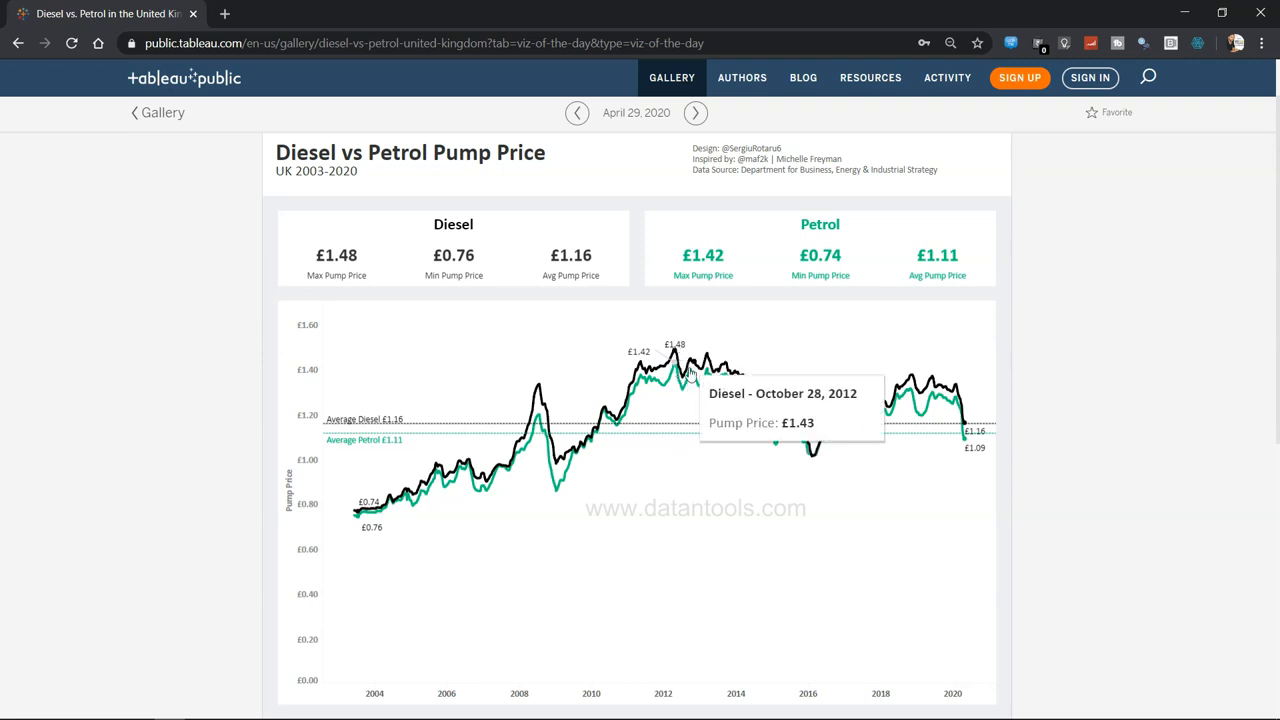
pyautogui.moveTo(983, 453)
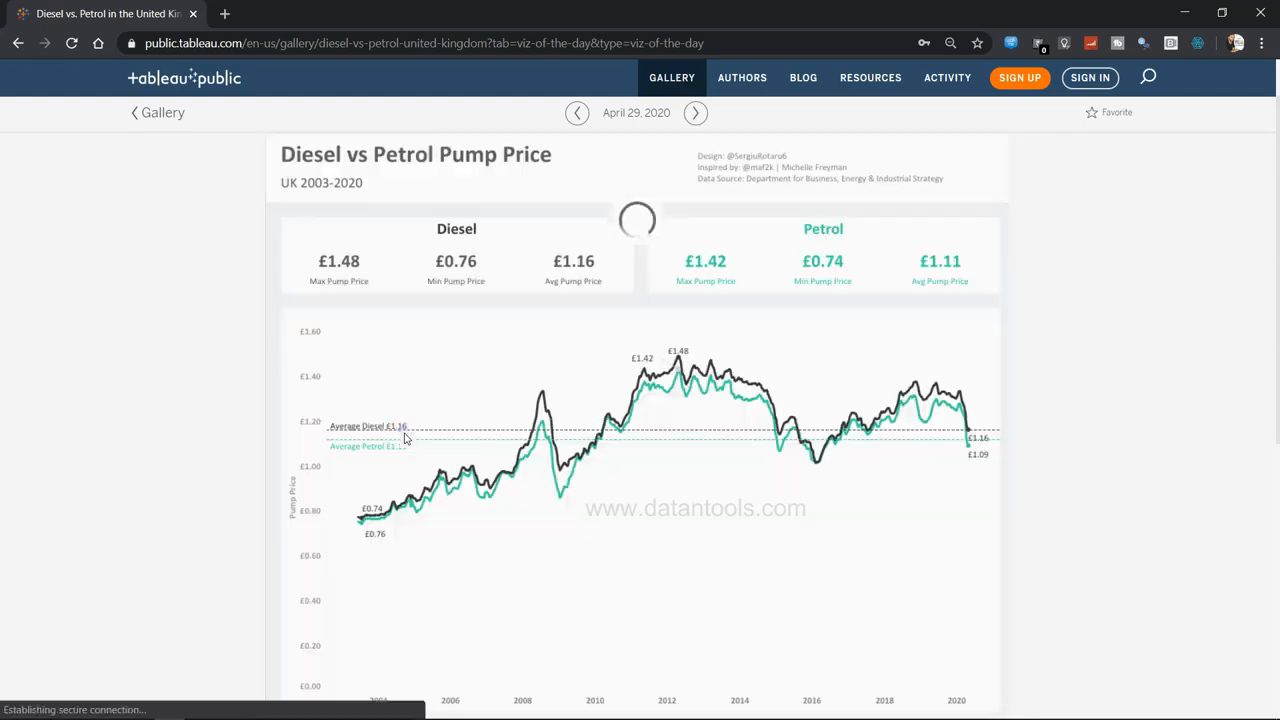
pyautogui.hotkey('alt', 'Tab')
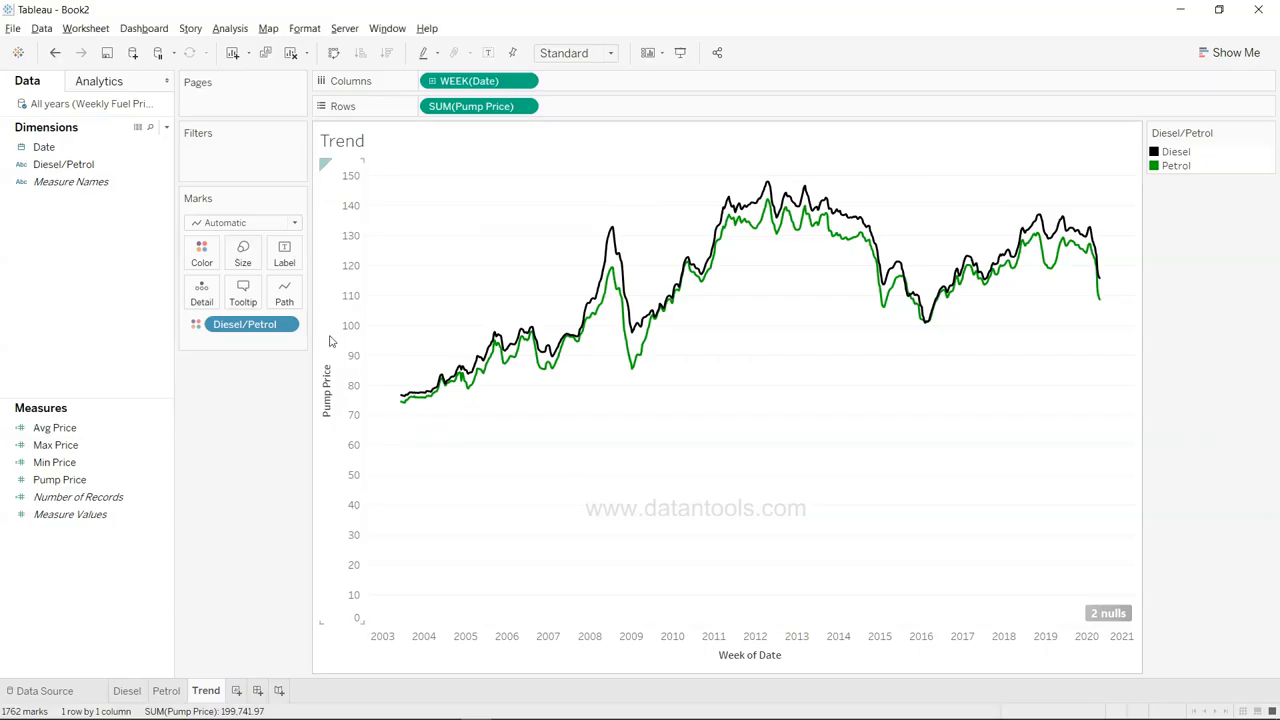
pyautogui.click(287, 252)
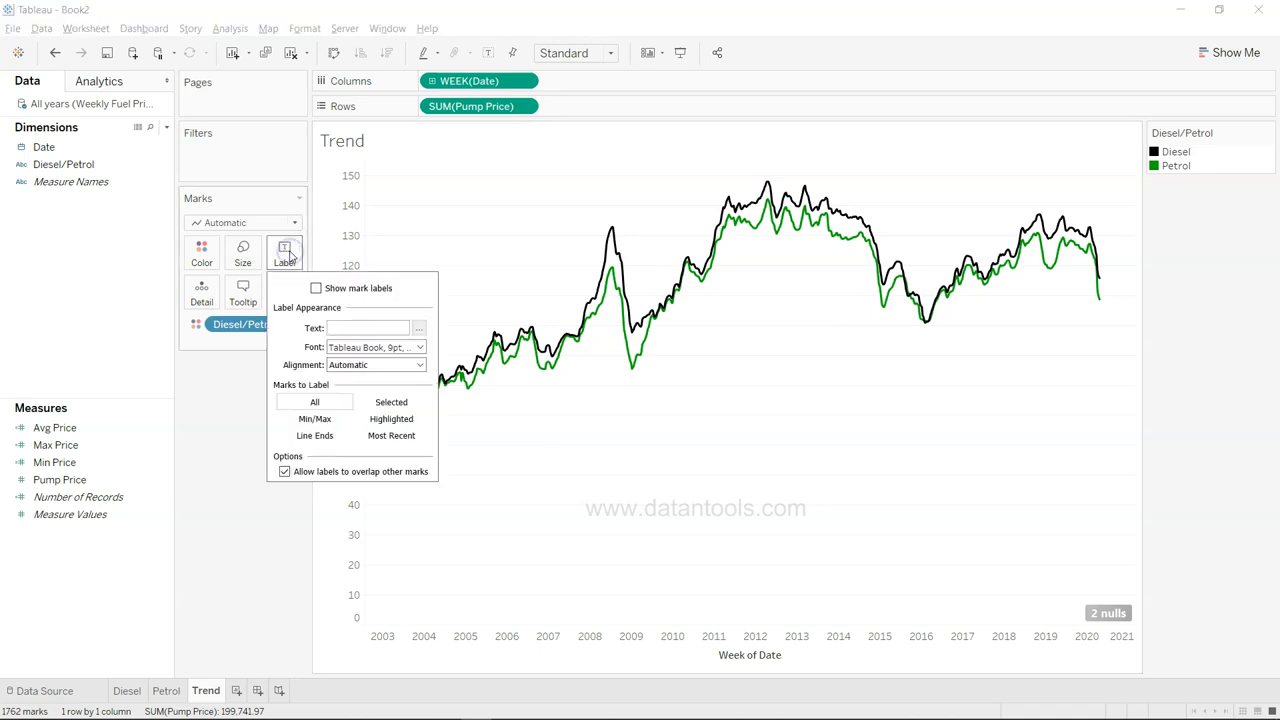
pyautogui.click(316, 289)
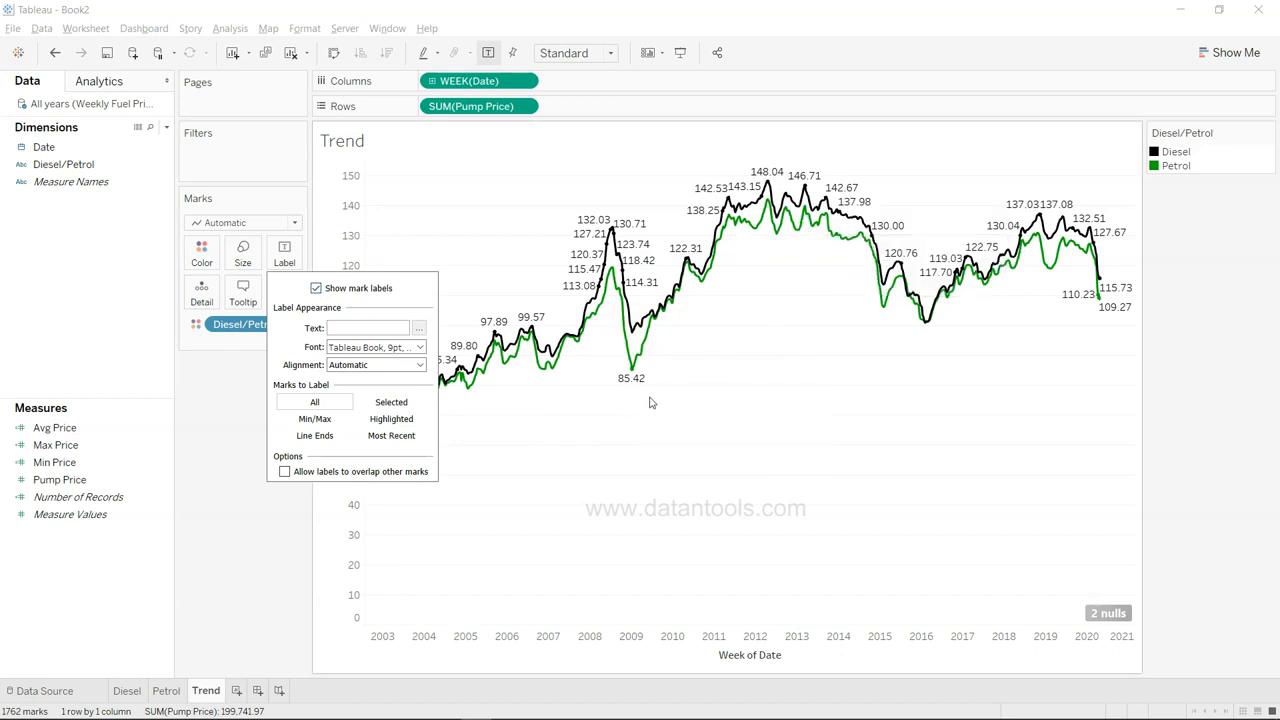
pyautogui.click(327, 424)
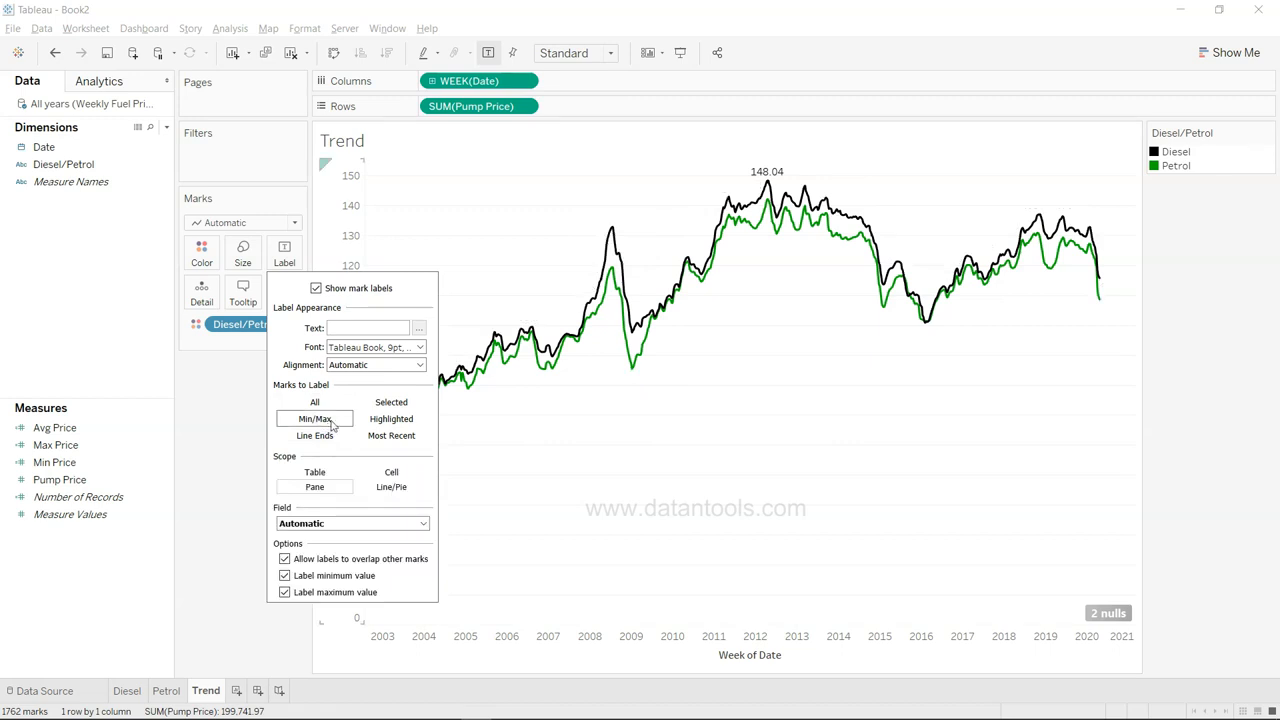
pyautogui.click(668, 416)
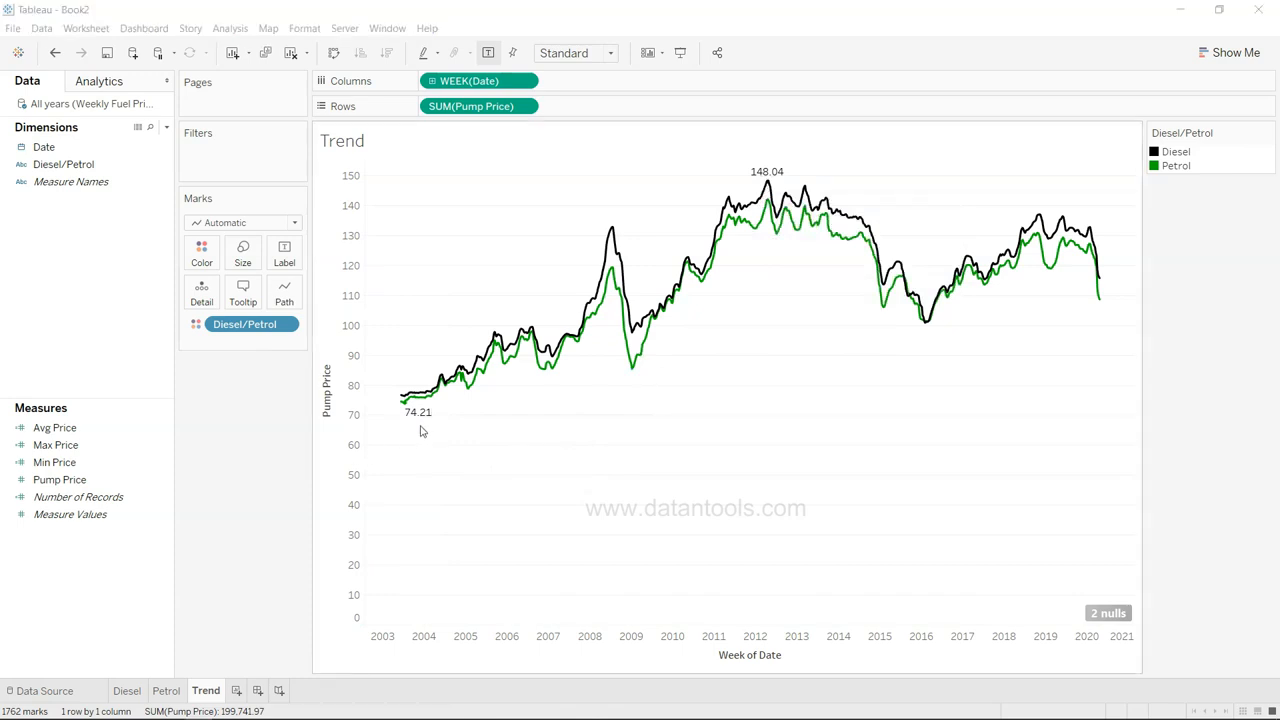
pyautogui.moveTo(415, 424)
pyautogui.moveTo(769, 177)
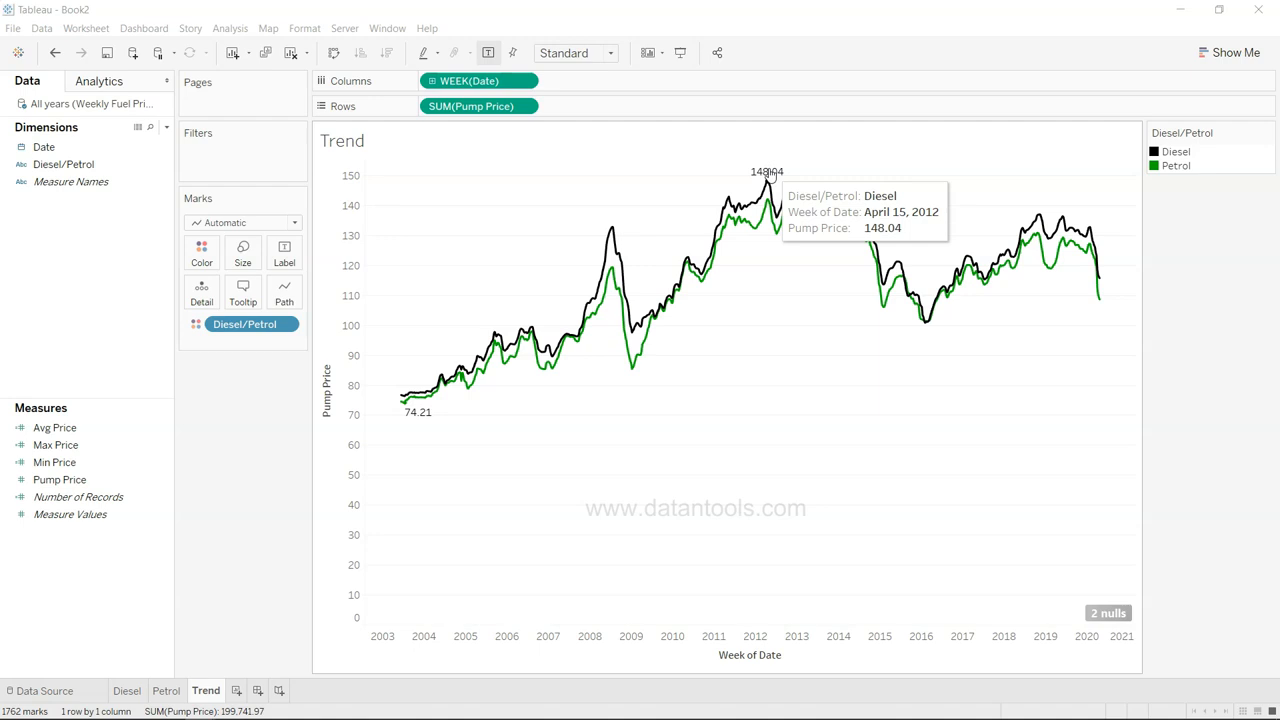
# Start a new calculated field and name it Diesel
pyautogui.click(167, 128)
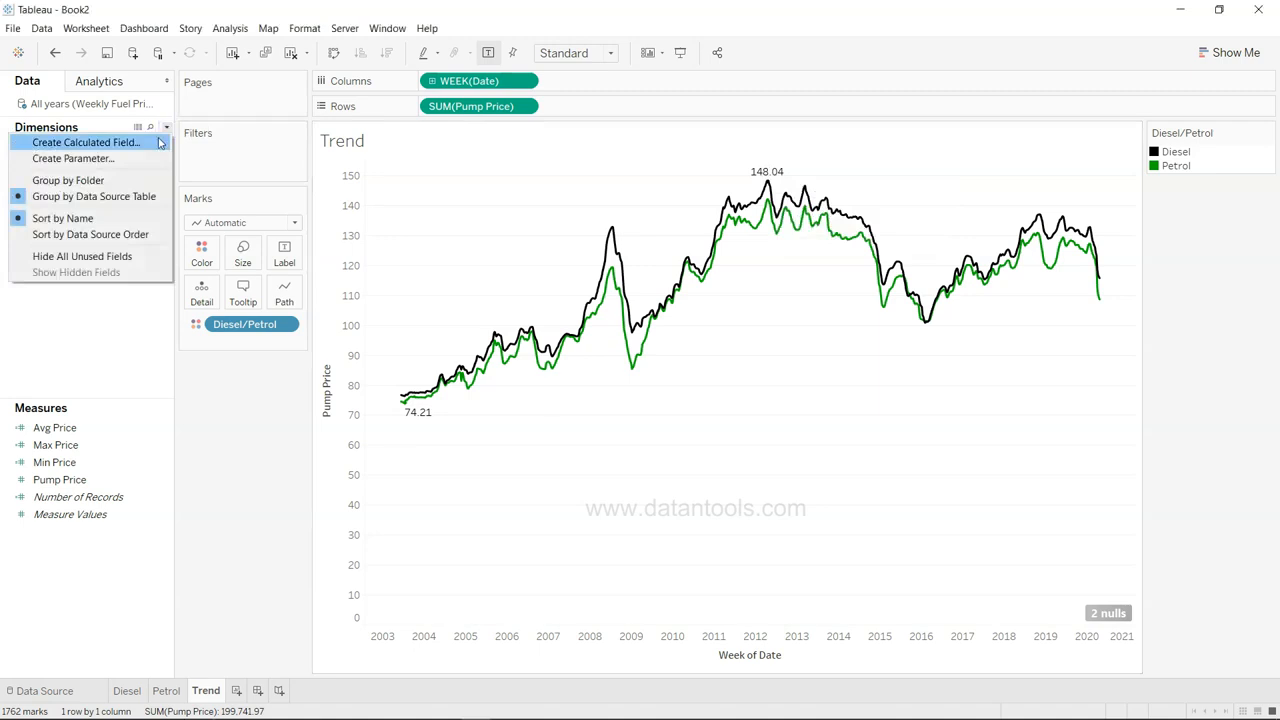
pyautogui.click(158, 142)
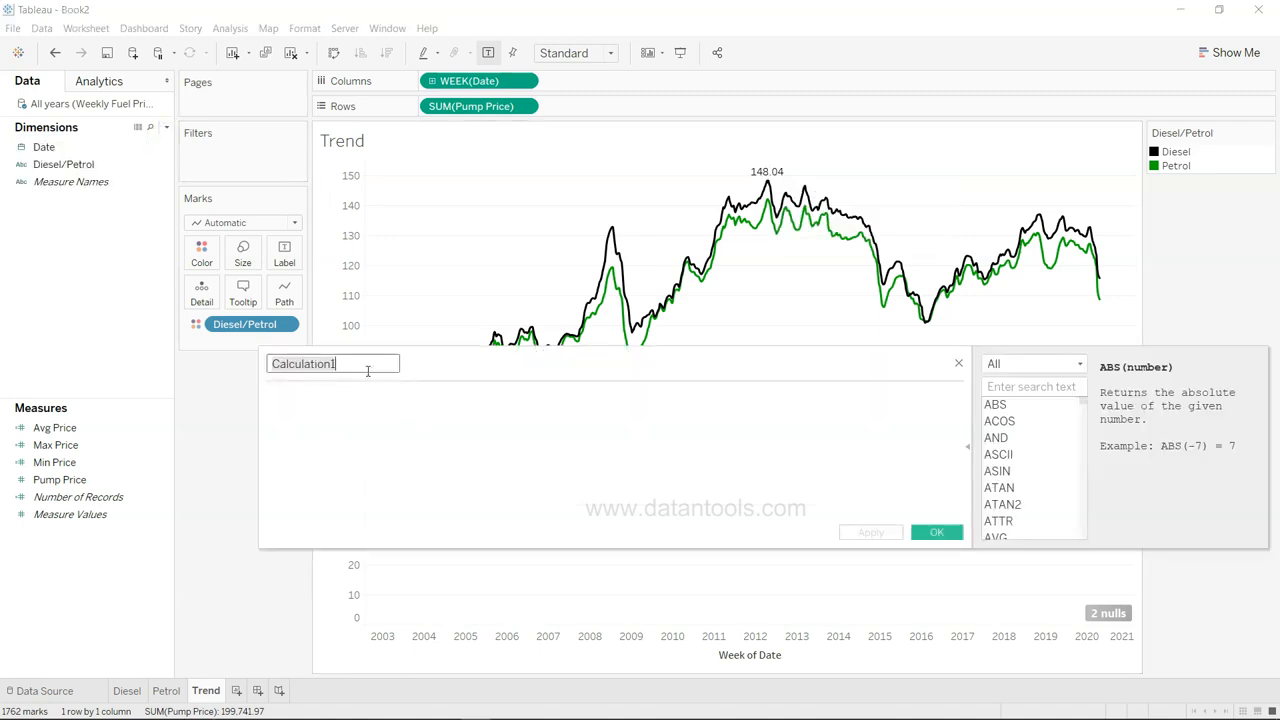
pyautogui.write('Di')
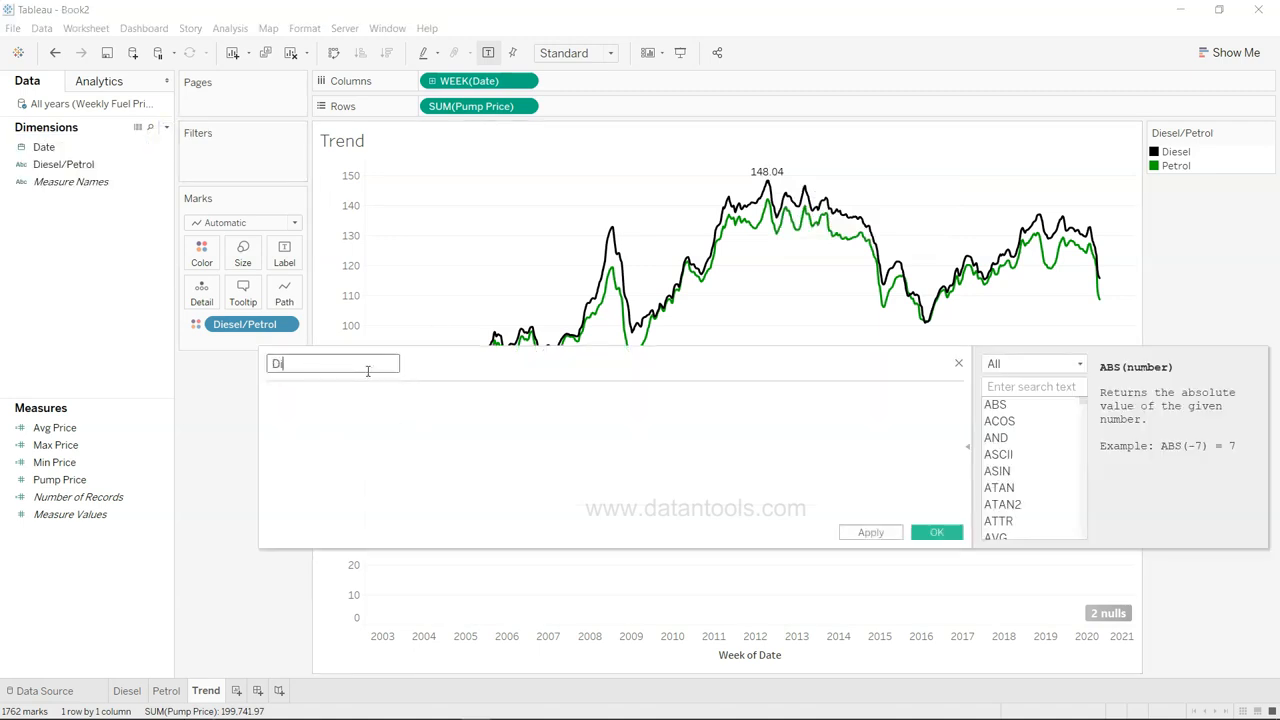
# Write the Diesel field's formula as AVG(If [Diesel/Petrol] = 'Diesel' THEN [Pump Price] END), without a closing parenthesis after [Diesel/Petrol]
pyautogui.write('Av')
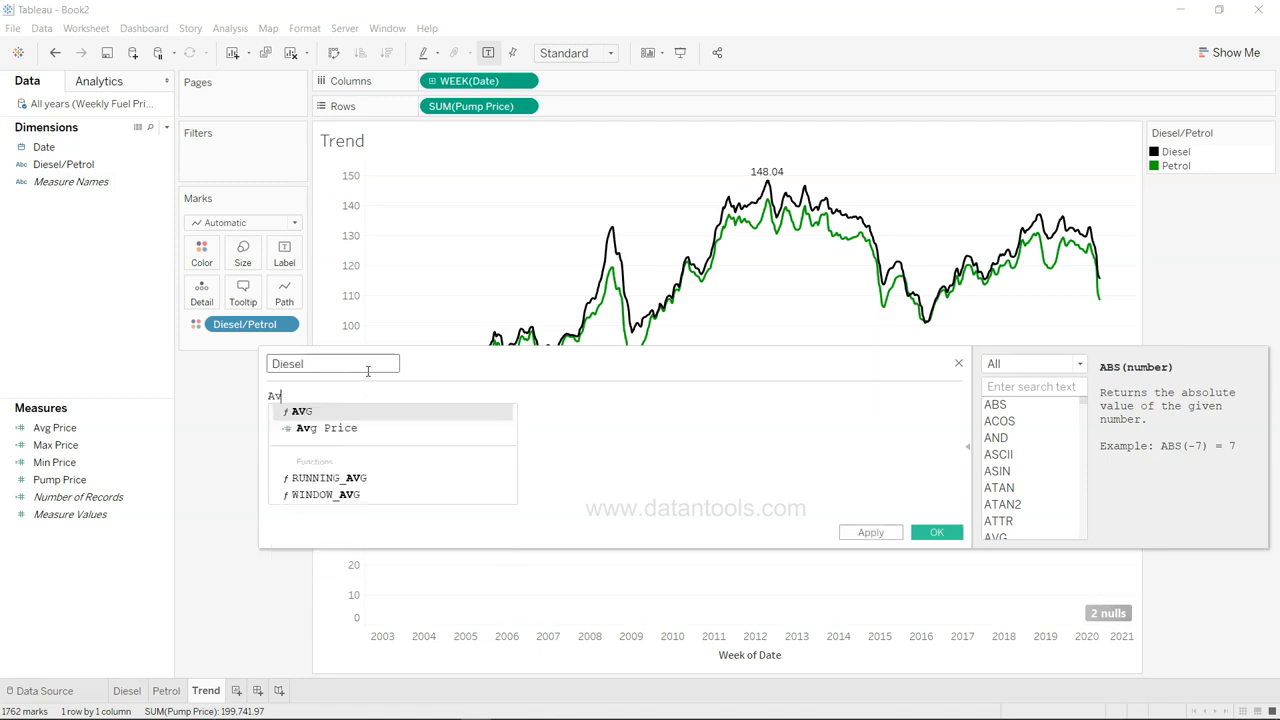
pyautogui.press('Return')
pyautogui.write('If ')
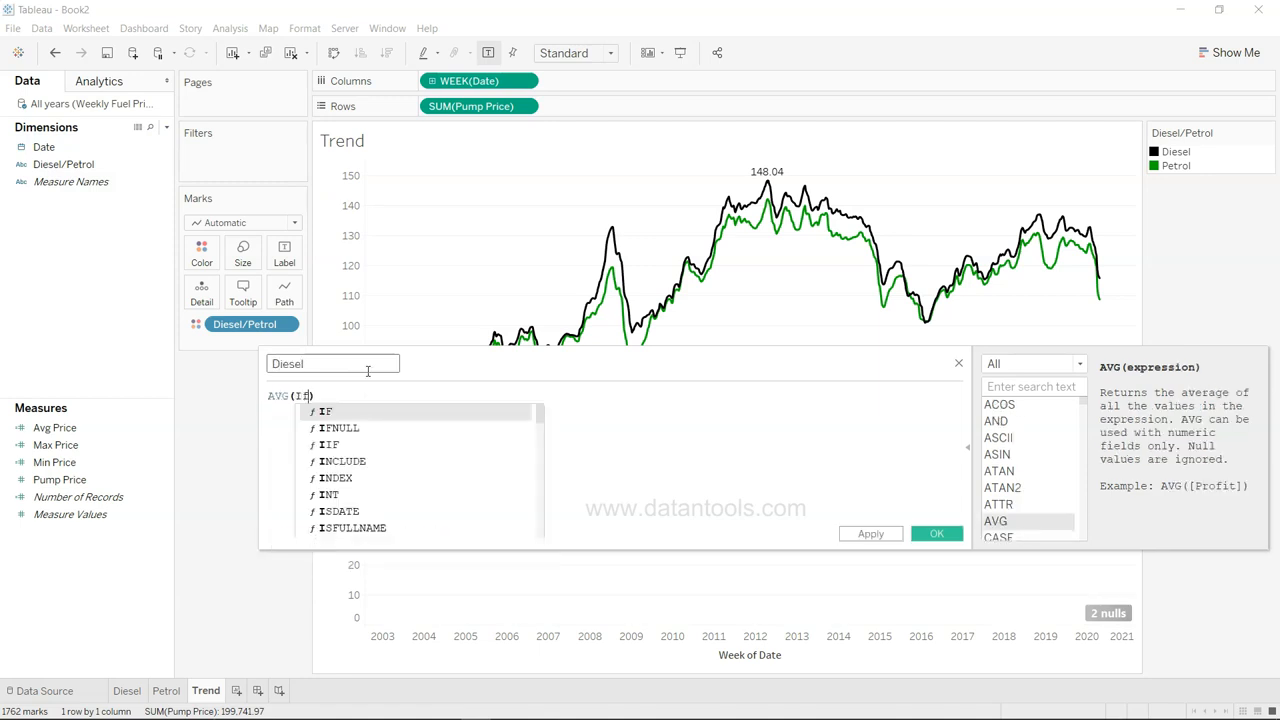
pyautogui.write('die')
pyautogui.press('Return')
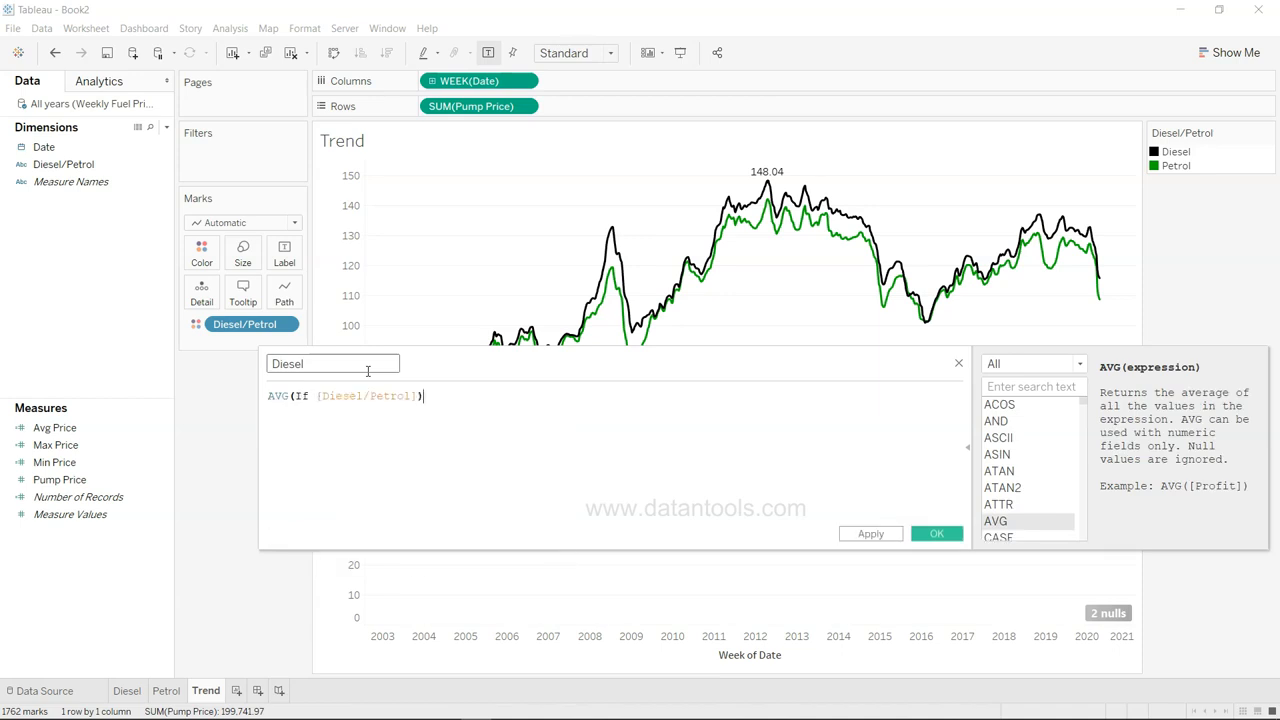
pyautogui.write("= 'Diesel' THEN ")
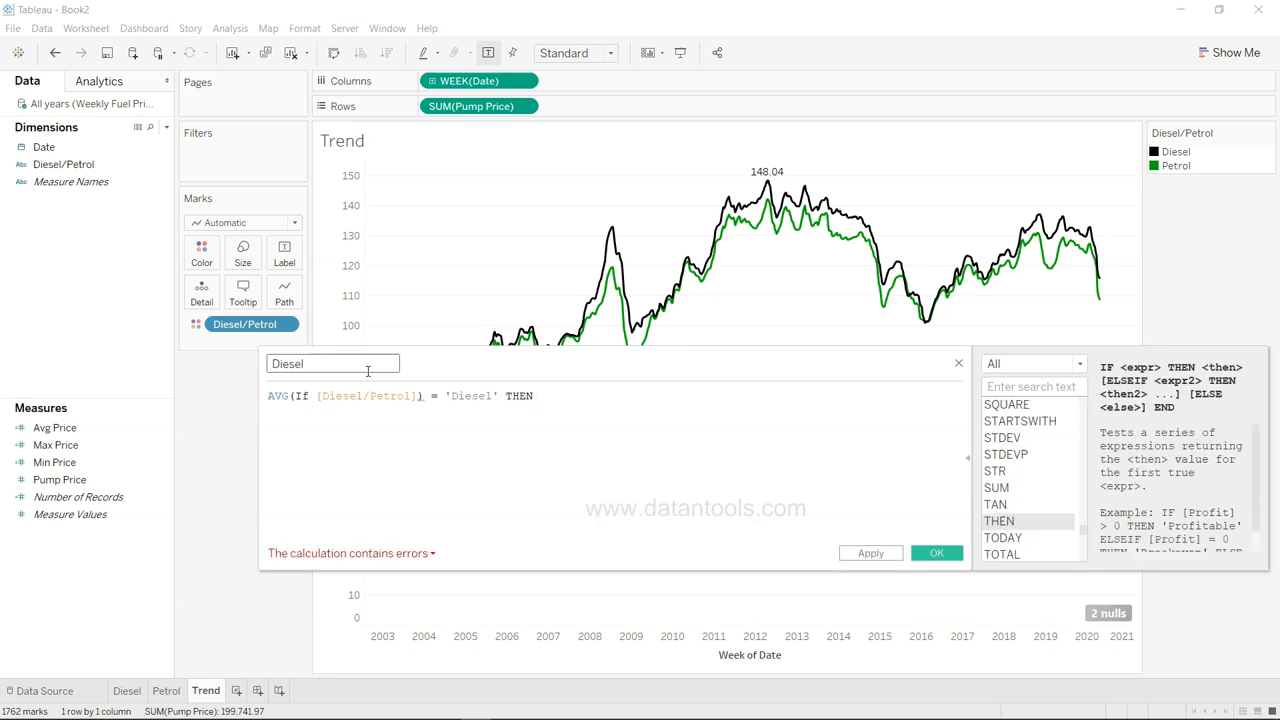
pyautogui.write('[Pump Price] e')
pyautogui.write('n')
pyautogui.press('Return')
pyautogui.write(')')
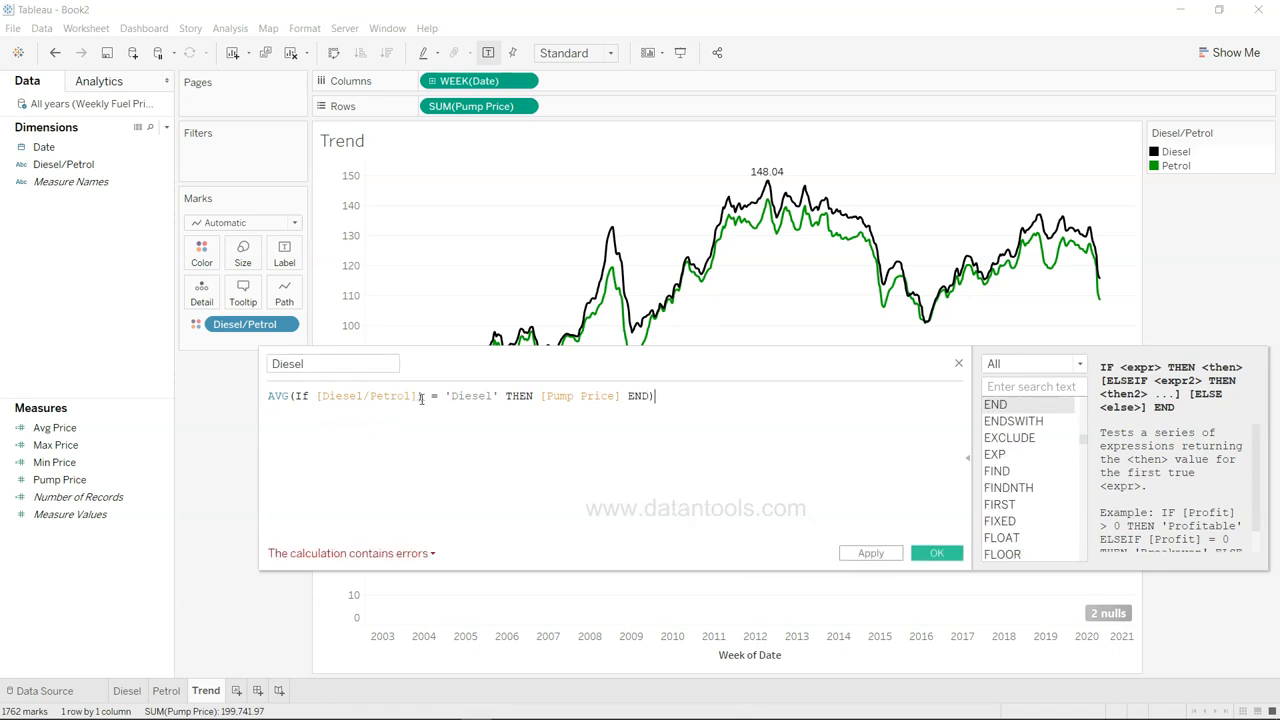
pyautogui.click(421, 398)
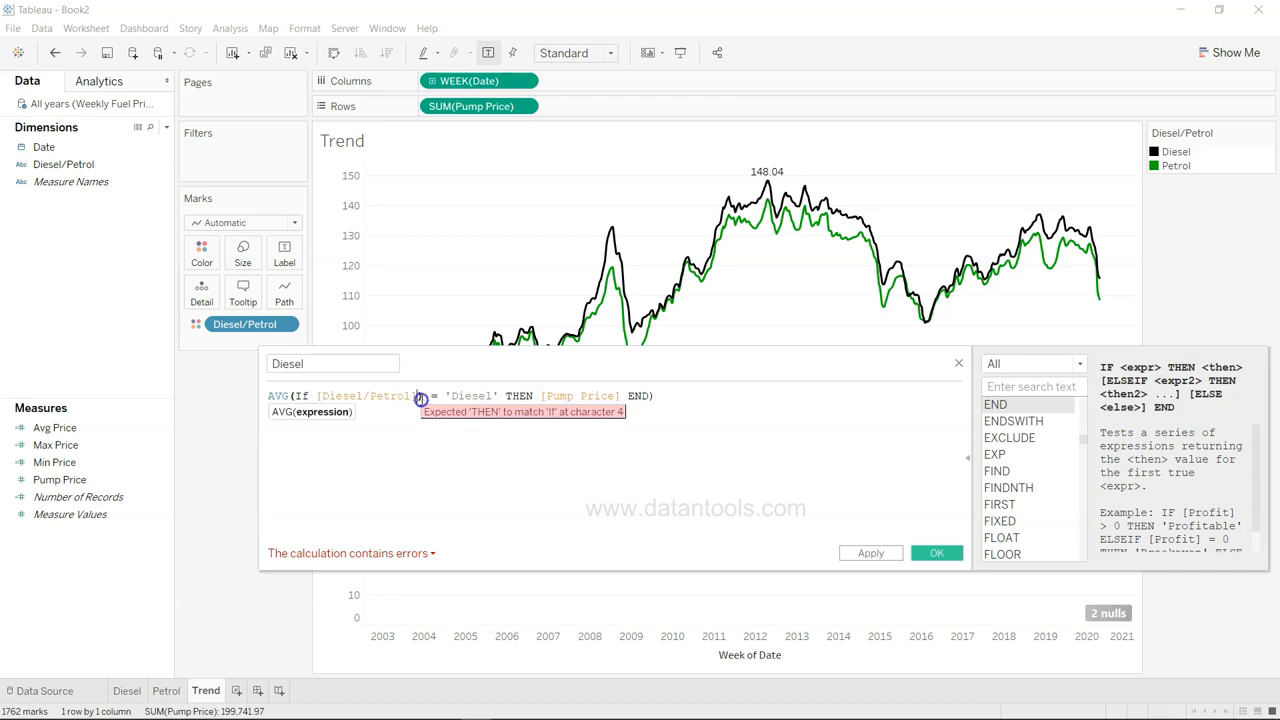
pyautogui.press('BackSpace')
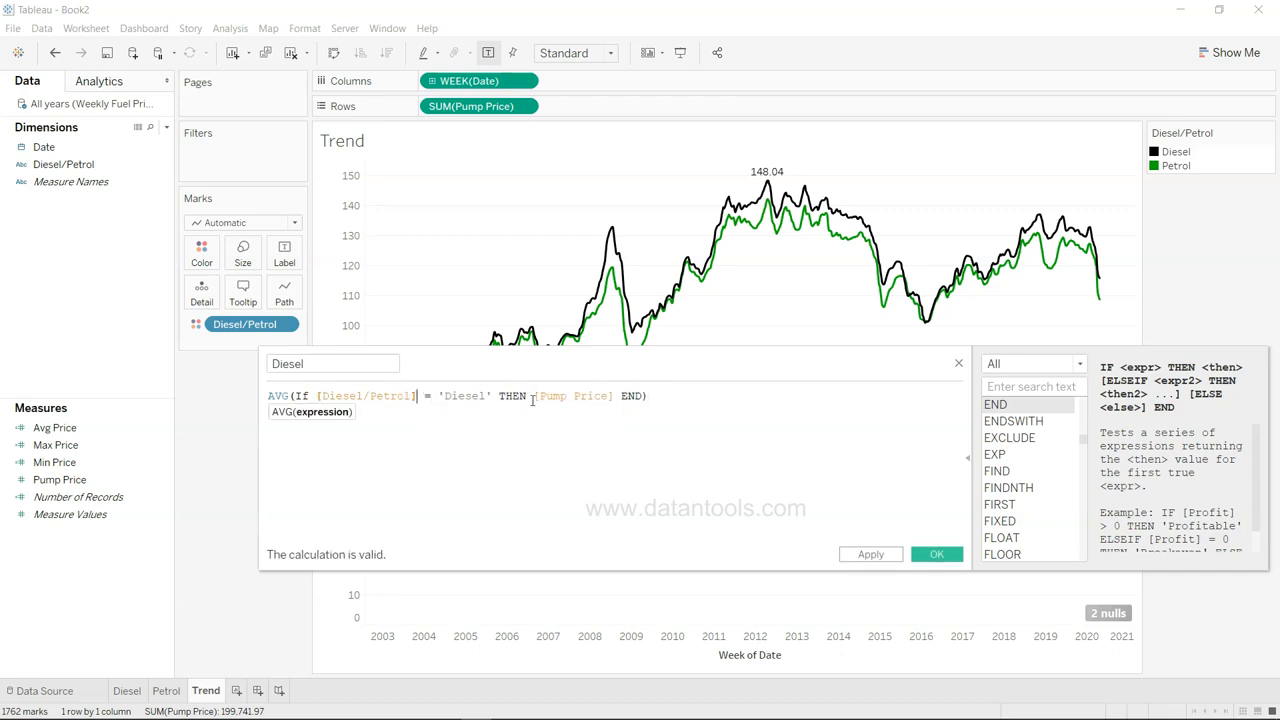
# Copy the Diesel field's entire formula and save the calculated field
pyautogui.hotkey('ctrl', 'a')
pyautogui.hotkey('ctrl', 'c')
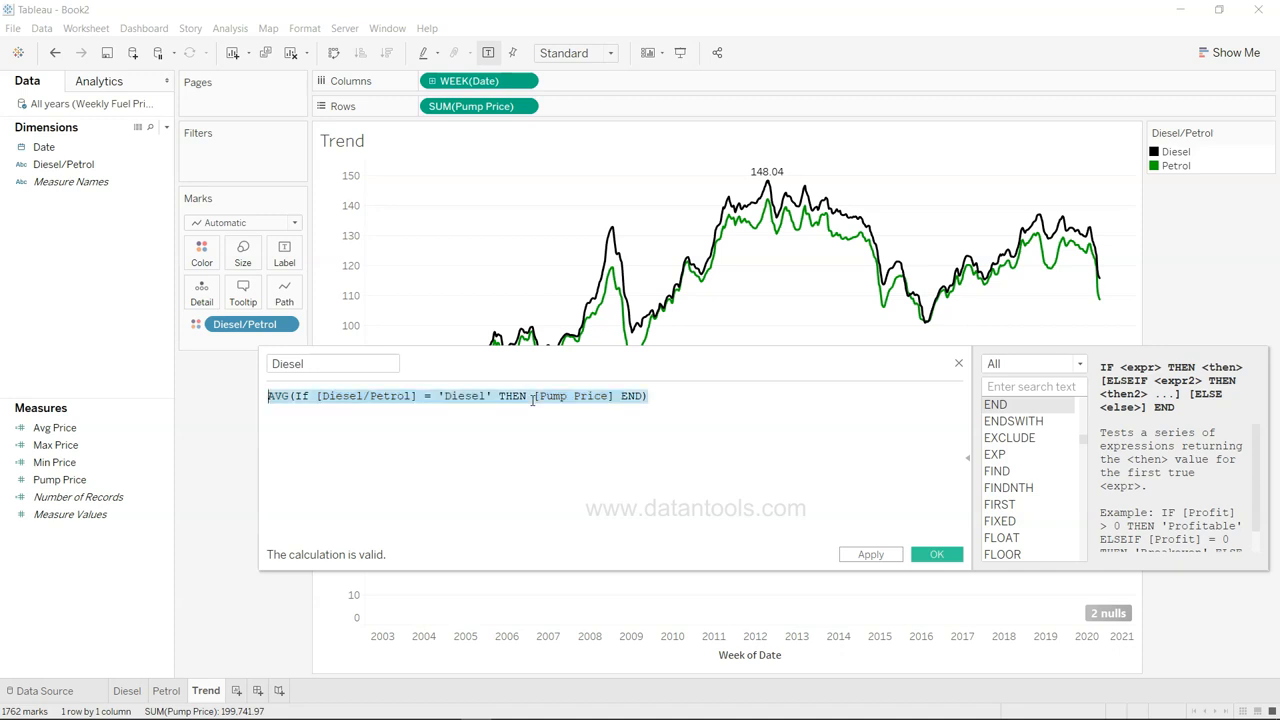
pyautogui.click(940, 555)
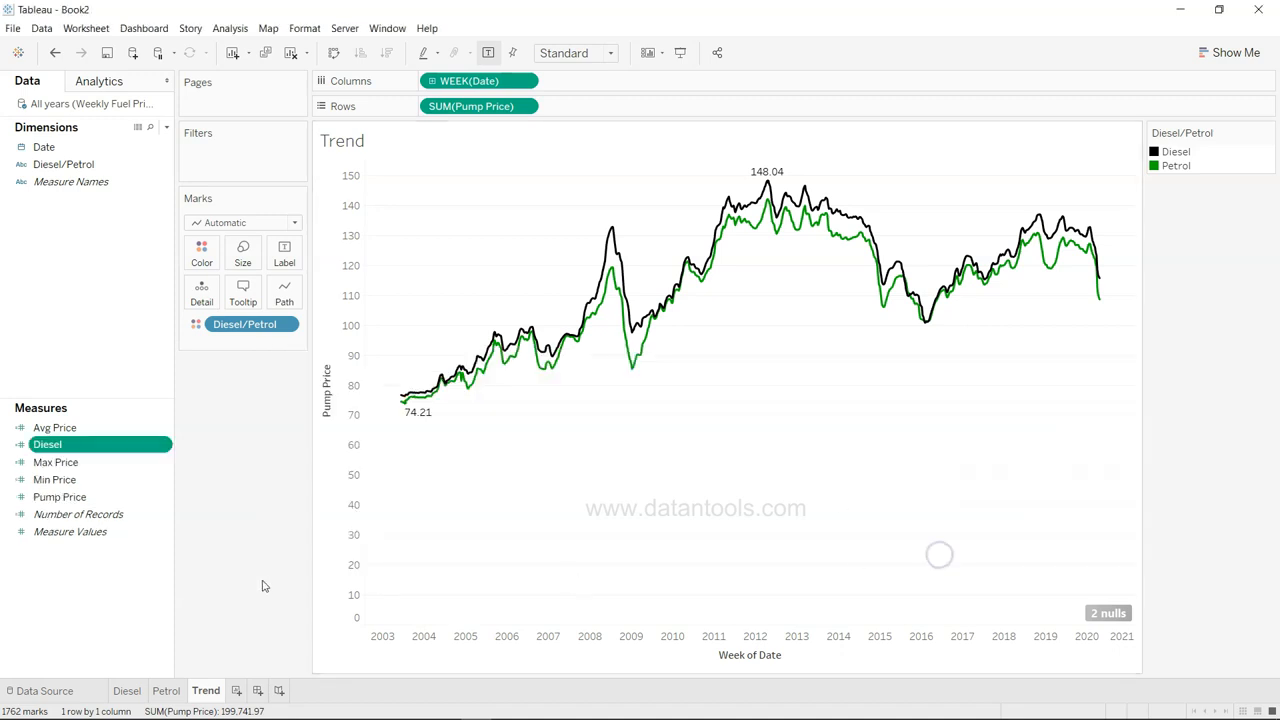
# Start a new calculated field named Petrol and paste the copied Diesel formula into it
pyautogui.click(166, 127)
pyautogui.click(155, 145)
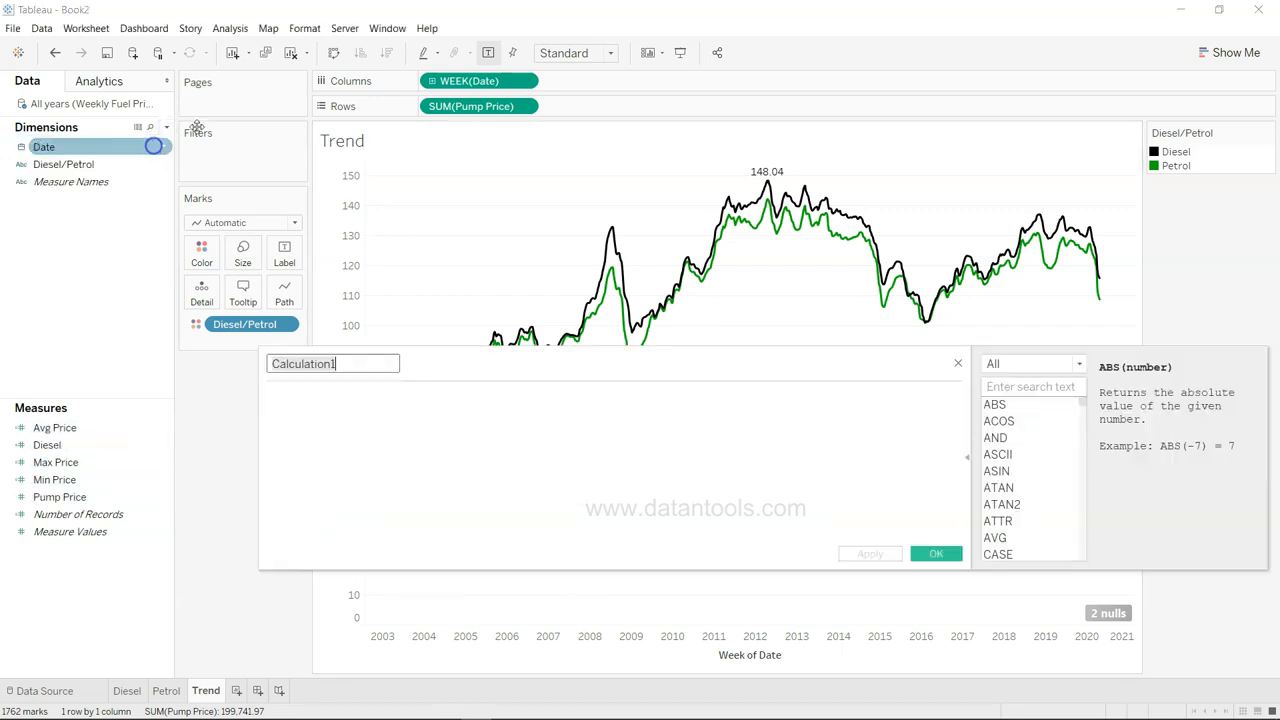
pyautogui.write('pETROL')
pyautogui.press('Tab')
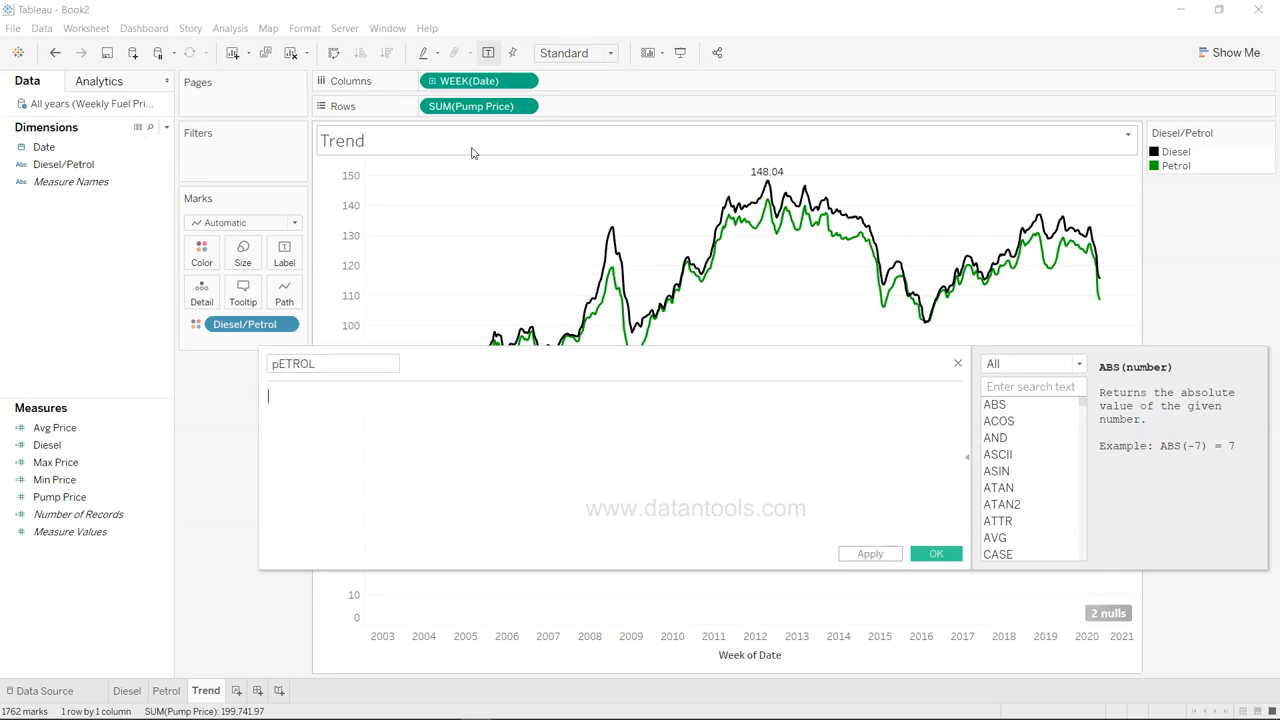
pyautogui.click(352, 371)
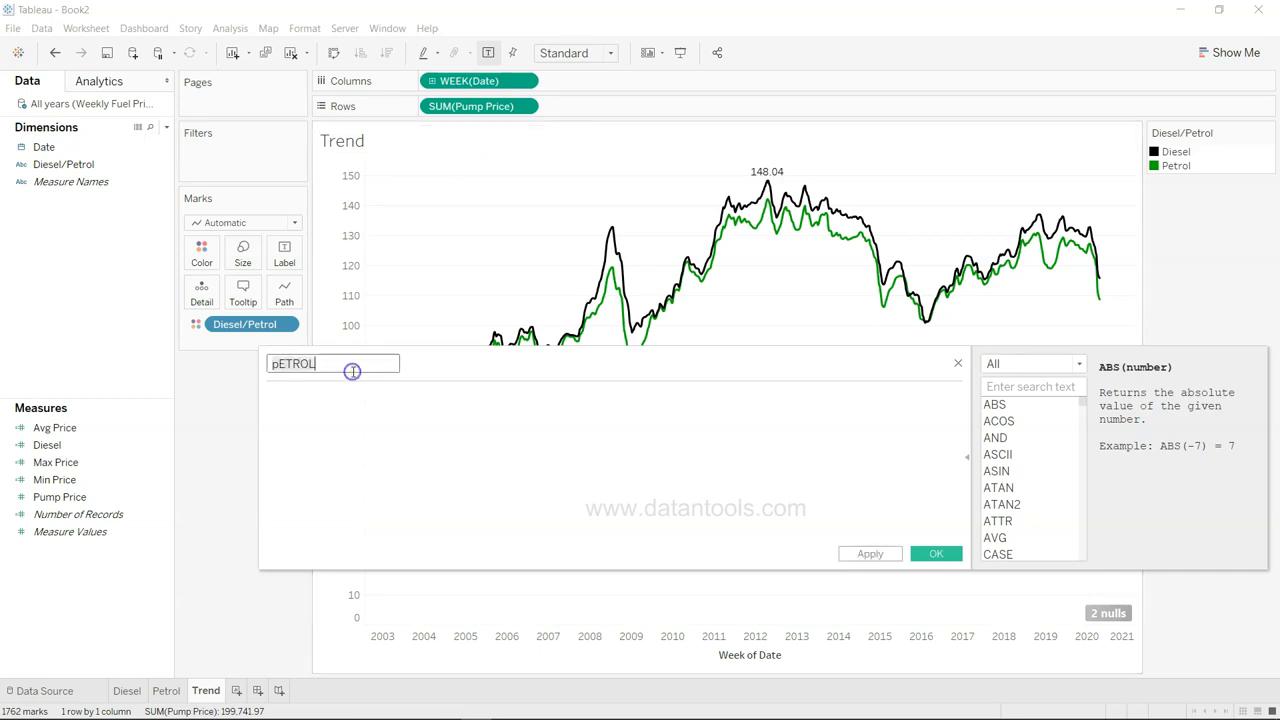
pyautogui.write('pET')
pyautogui.hotkey('ctrl', 'v')
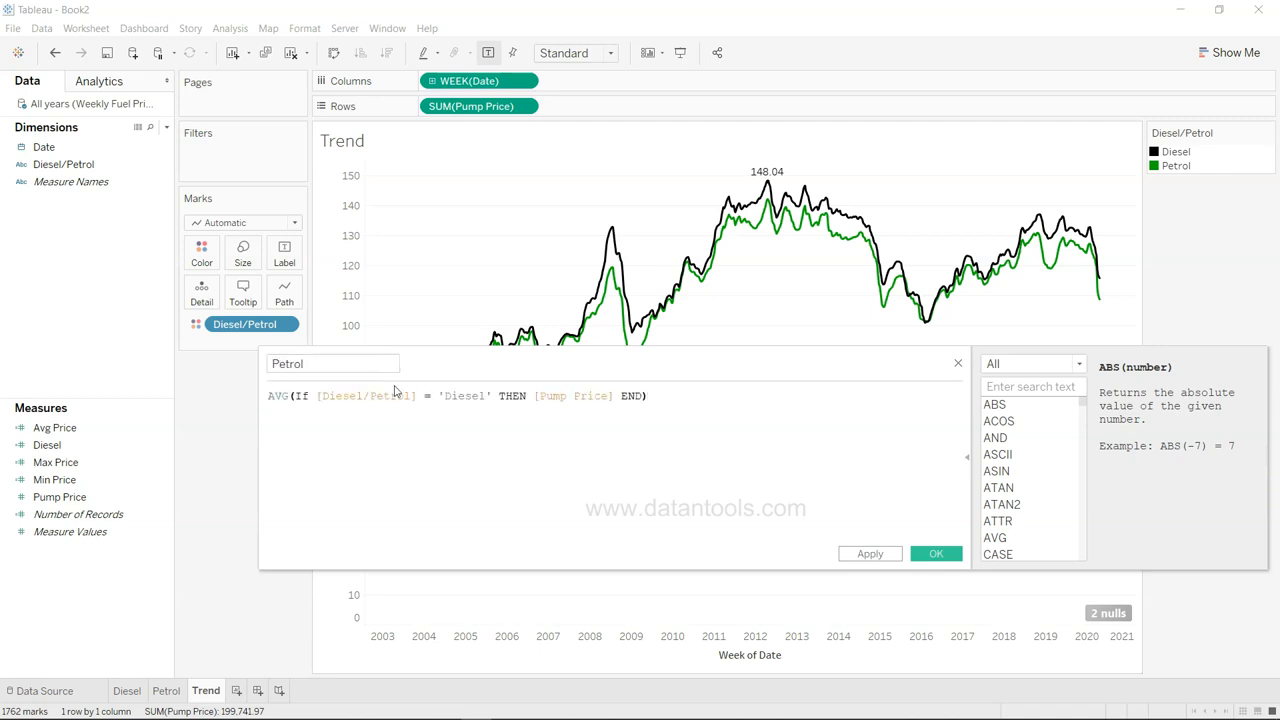
# Replace 'Diesel' with 'Petrol' as the compared value in the Petrol field's formula and save the field
pyautogui.click(483, 397)
pyautogui.press('BackSpace')
pyautogui.press('BackSpace')
pyautogui.press('BackSpace')
pyautogui.press('BackSpace')
pyautogui.press('BackSpace')
pyautogui.press('BackSpace')
pyautogui.write('Petrol')
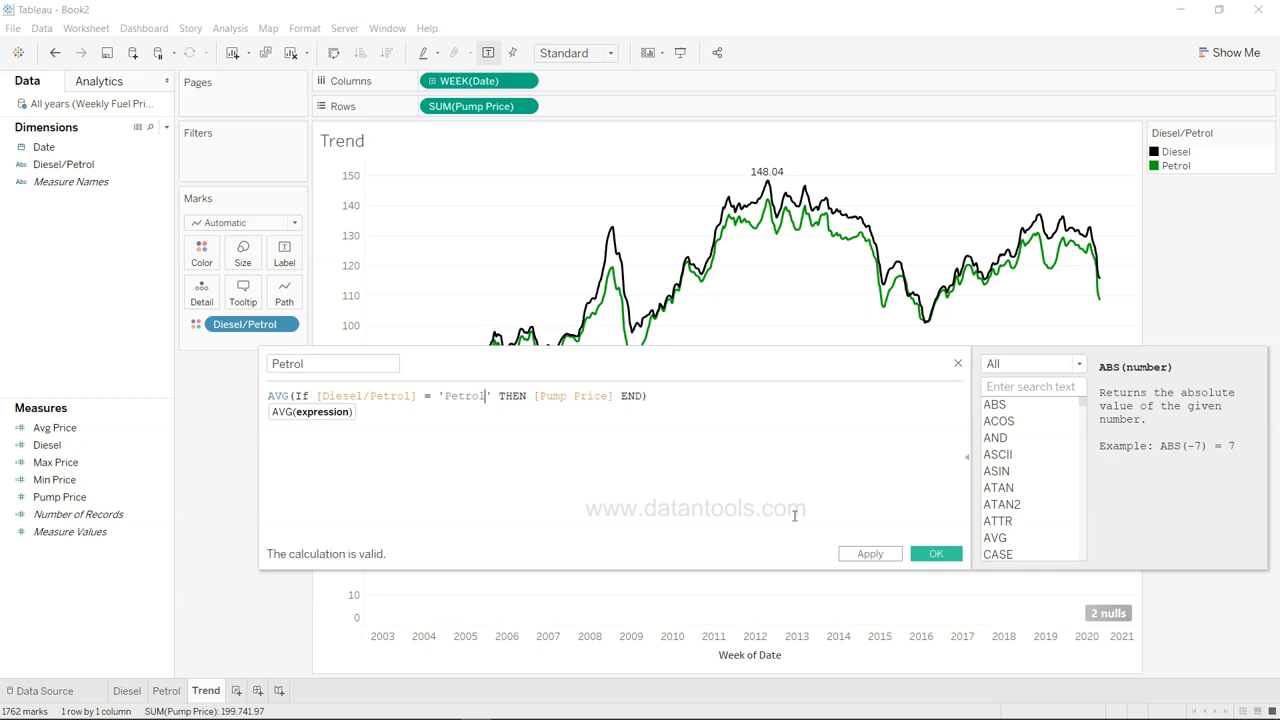
pyautogui.click(936, 554)
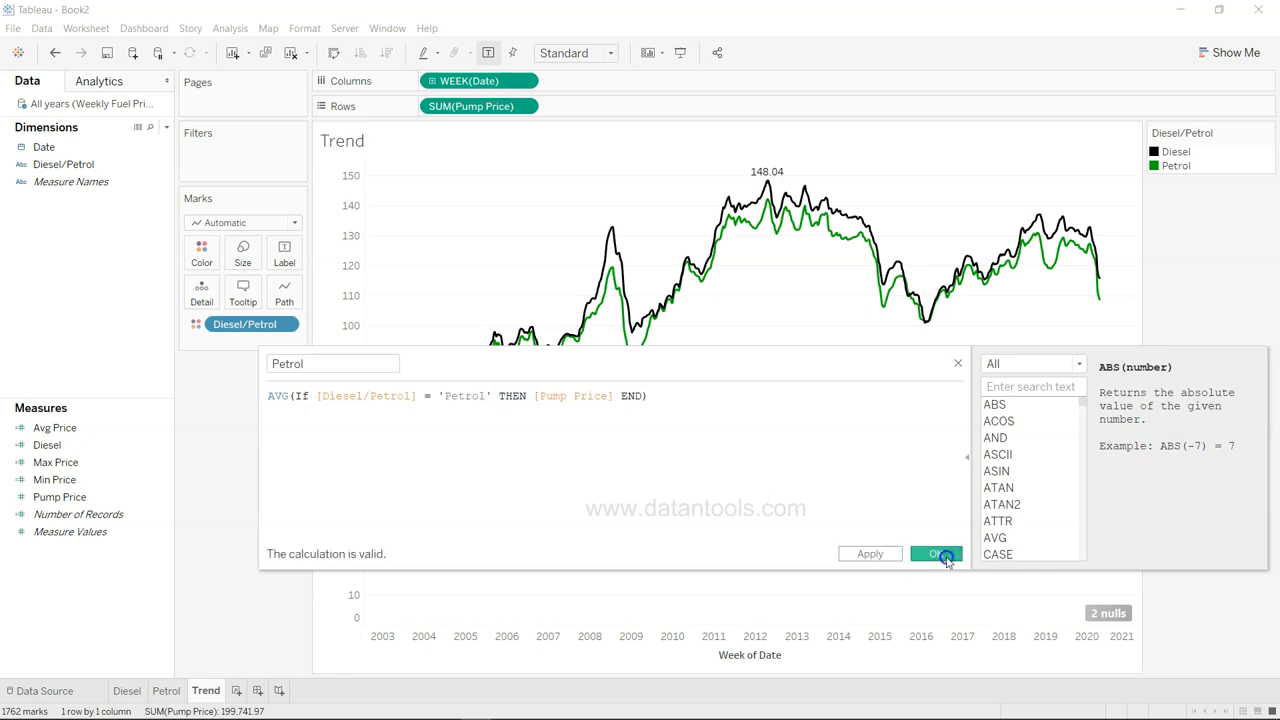
# Turn off the mark labels and add the Diesel and Petrol measures as detail on the trend chart's marks
pyautogui.click(288, 258)
pyautogui.click(316, 288)
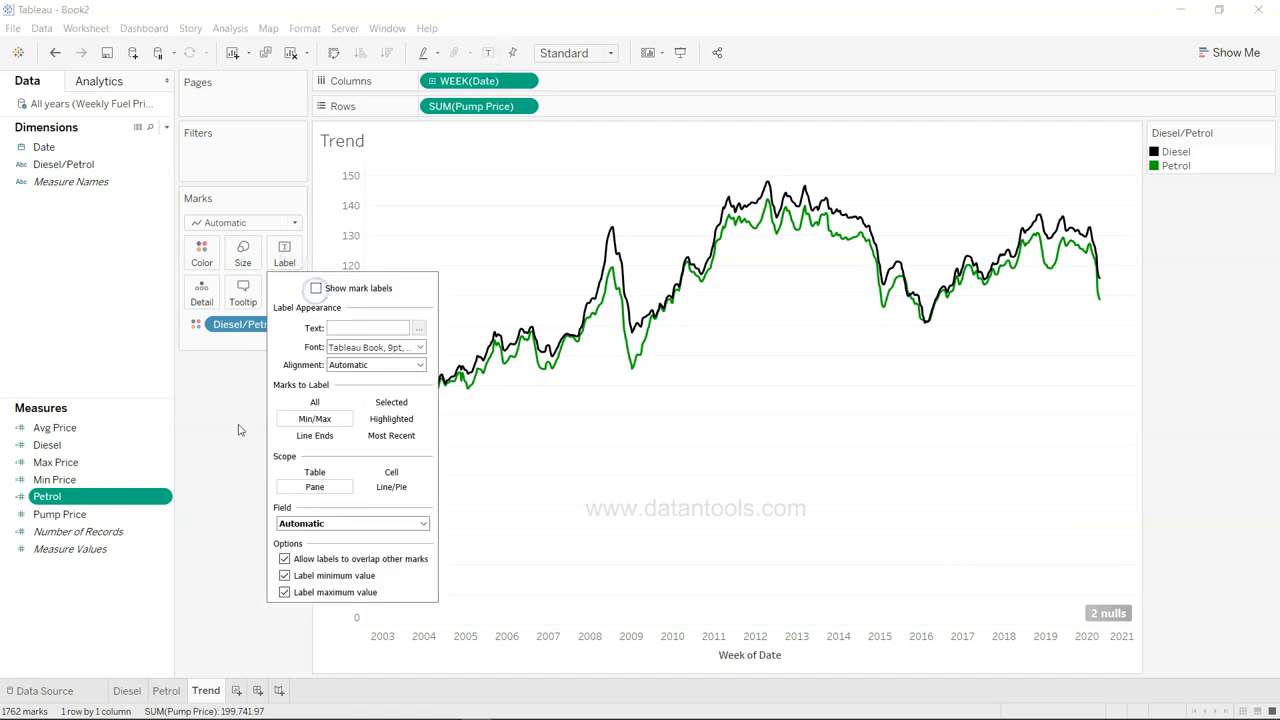
pyautogui.click(238, 430)
pyautogui.moveTo(101, 454); pyautogui.dragTo(203, 299)
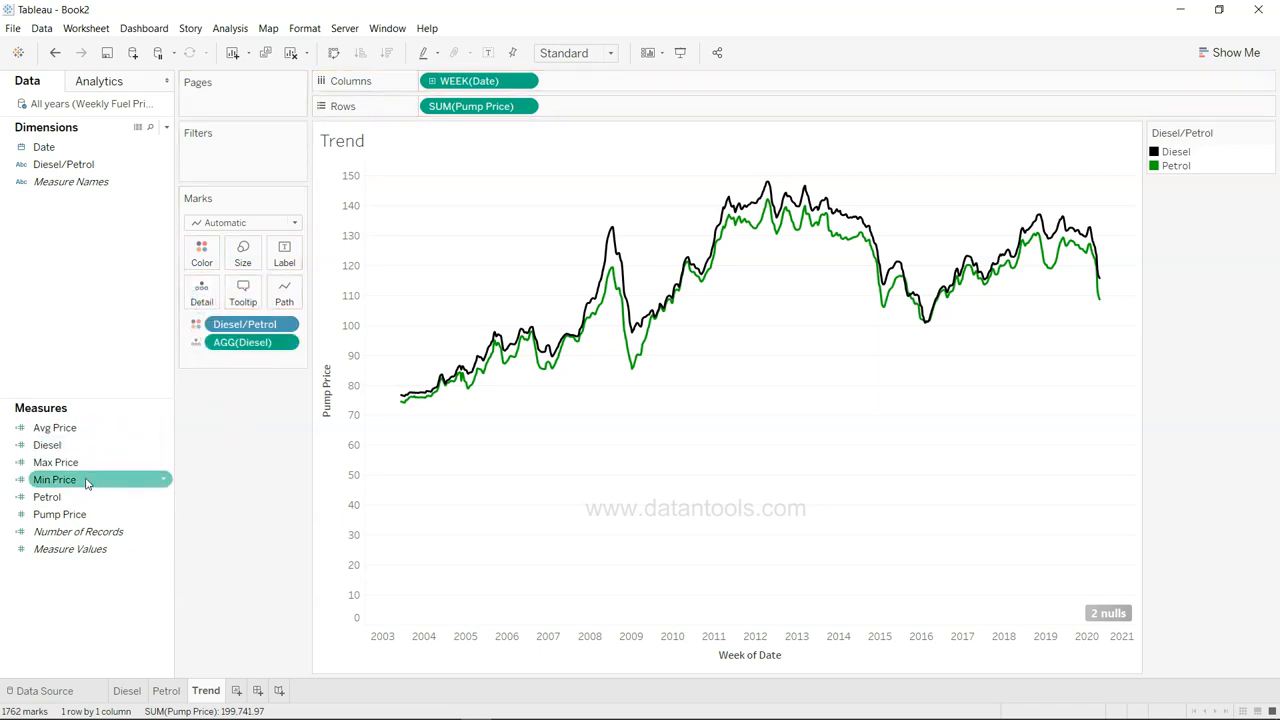
pyautogui.moveTo(84, 500); pyautogui.dragTo(190, 295)
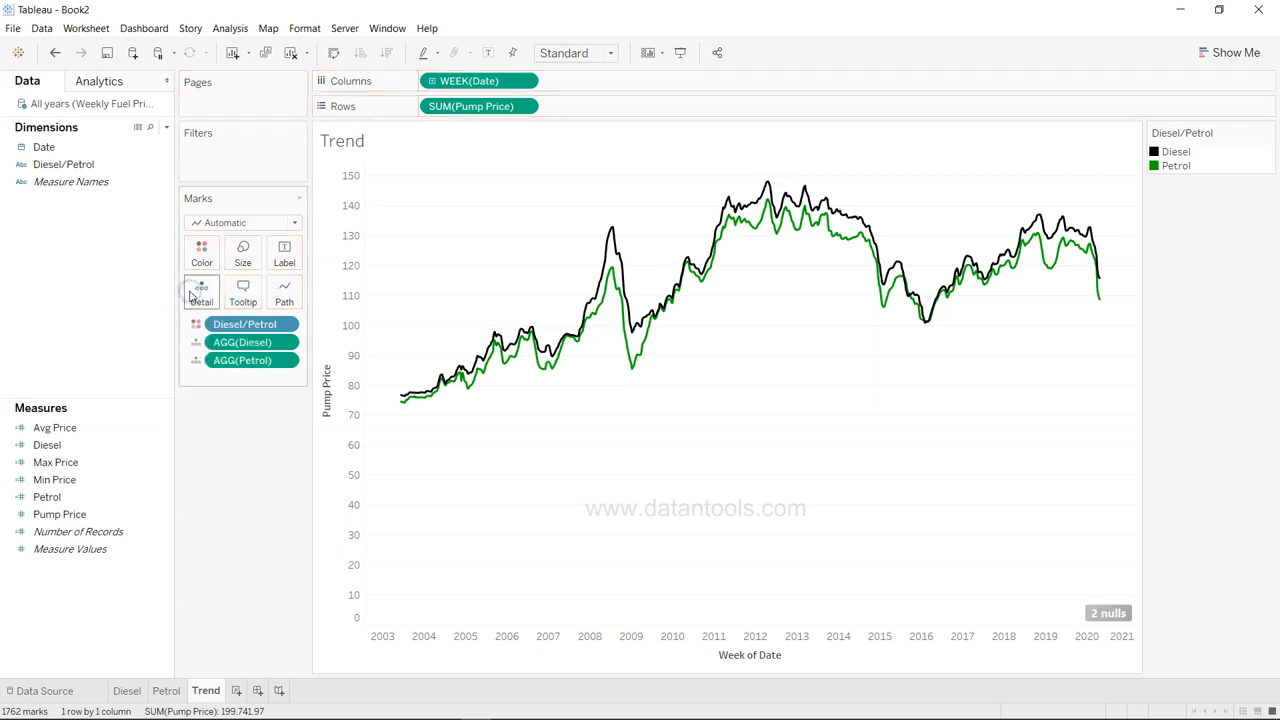
# Turn the mark labels back on and set the scope of the Min/Max labels to Line/Pie
pyautogui.click(289, 255)
pyautogui.click(315, 289)
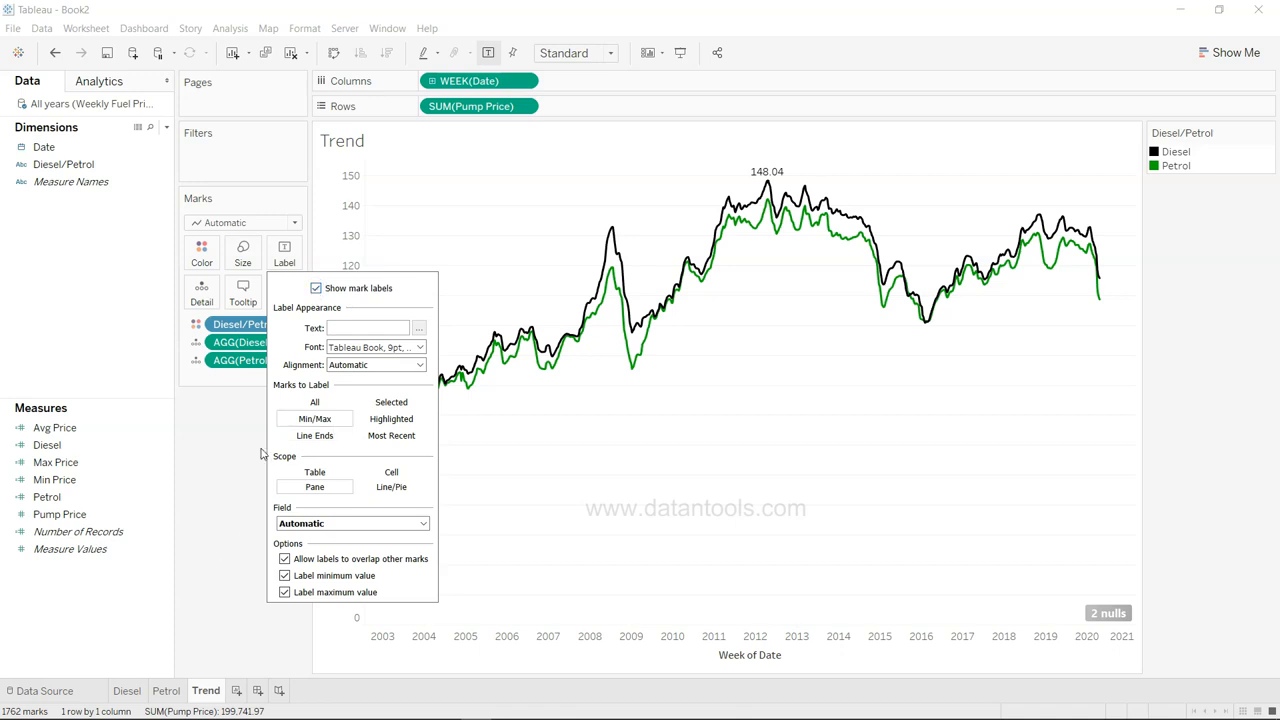
pyautogui.click(209, 489)
pyautogui.moveTo(412, 423)
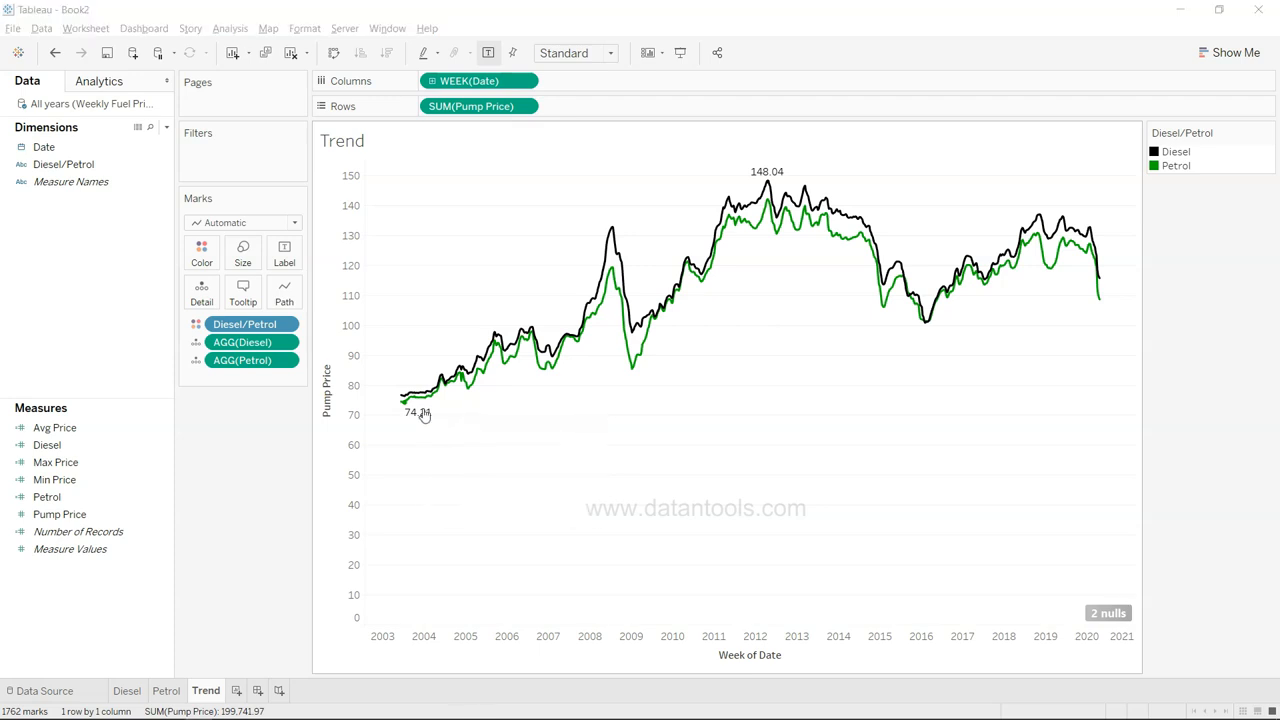
pyautogui.click(284, 256)
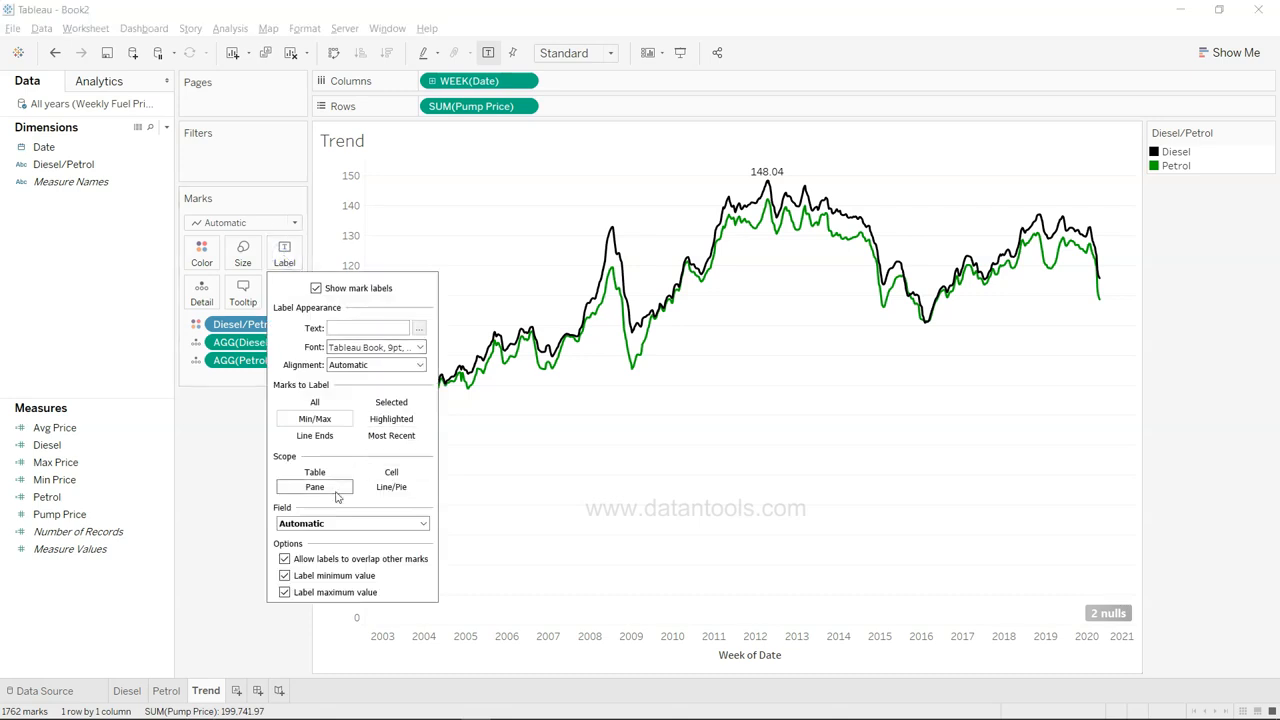
pyautogui.click(390, 488)
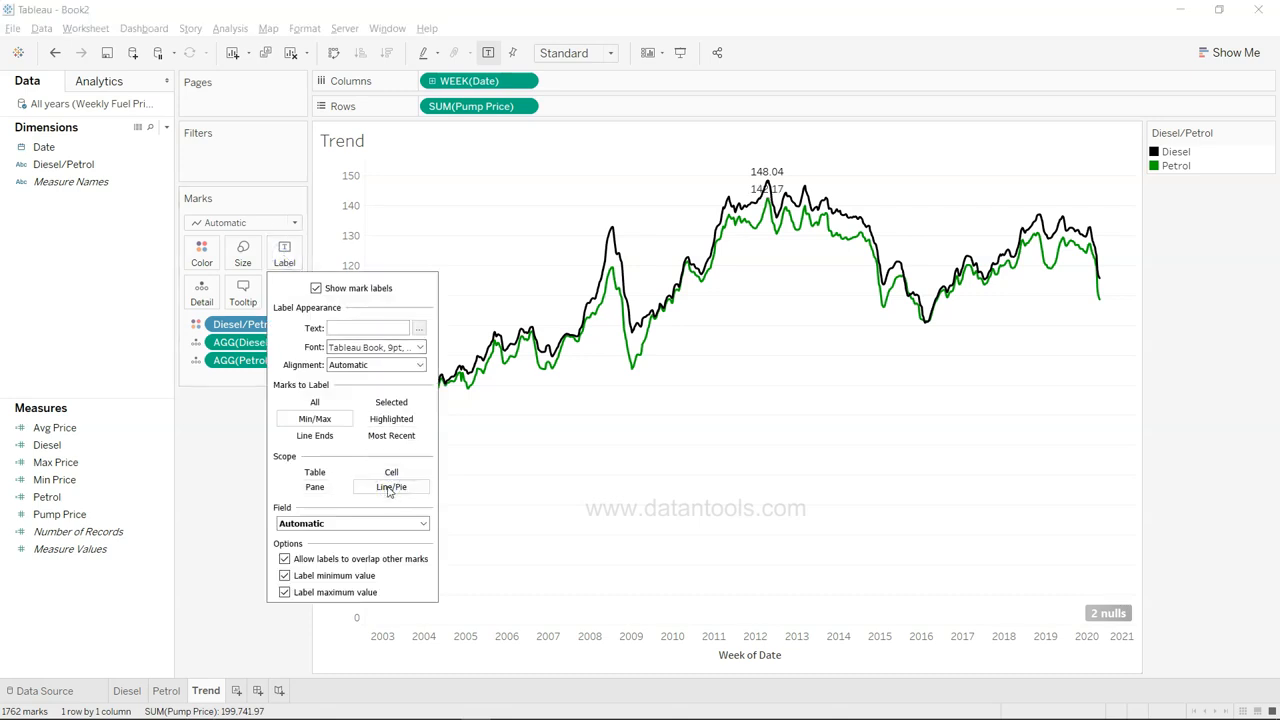
pyautogui.click(548, 464)
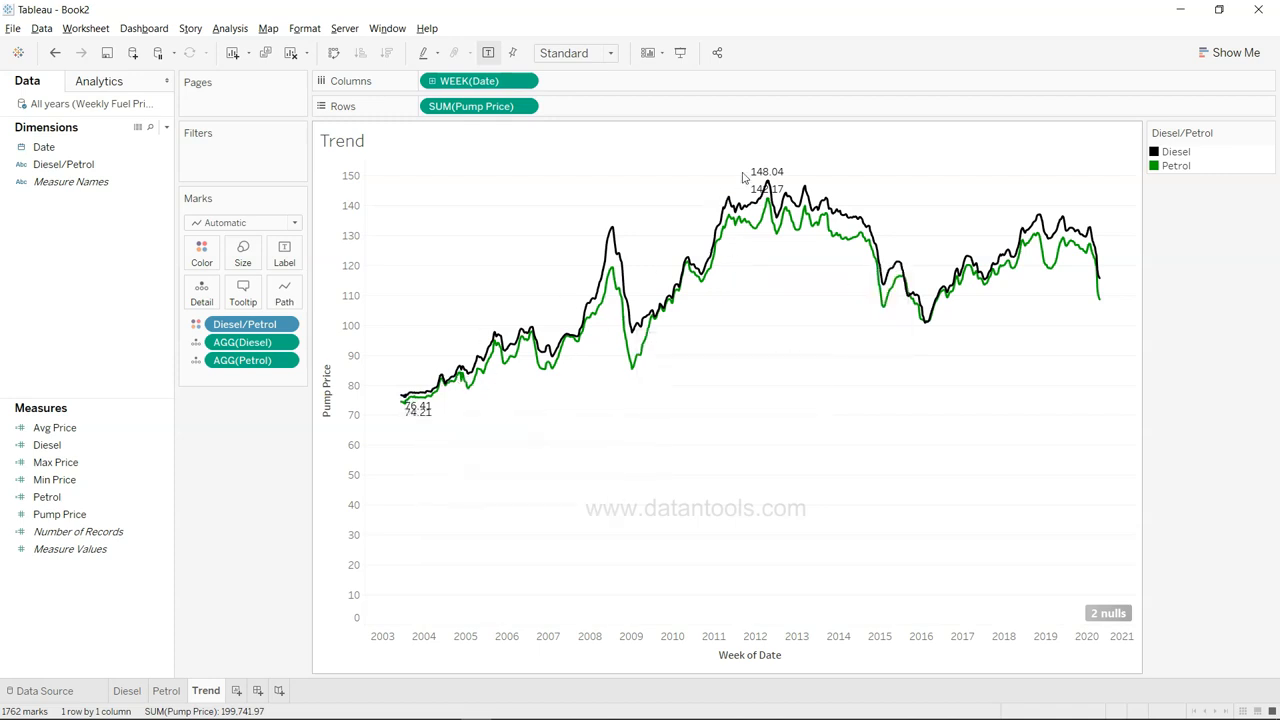
# Move the Diesel line's minimum label above the start of the line, clear of the Petrol label
pyautogui.moveTo(767, 187)
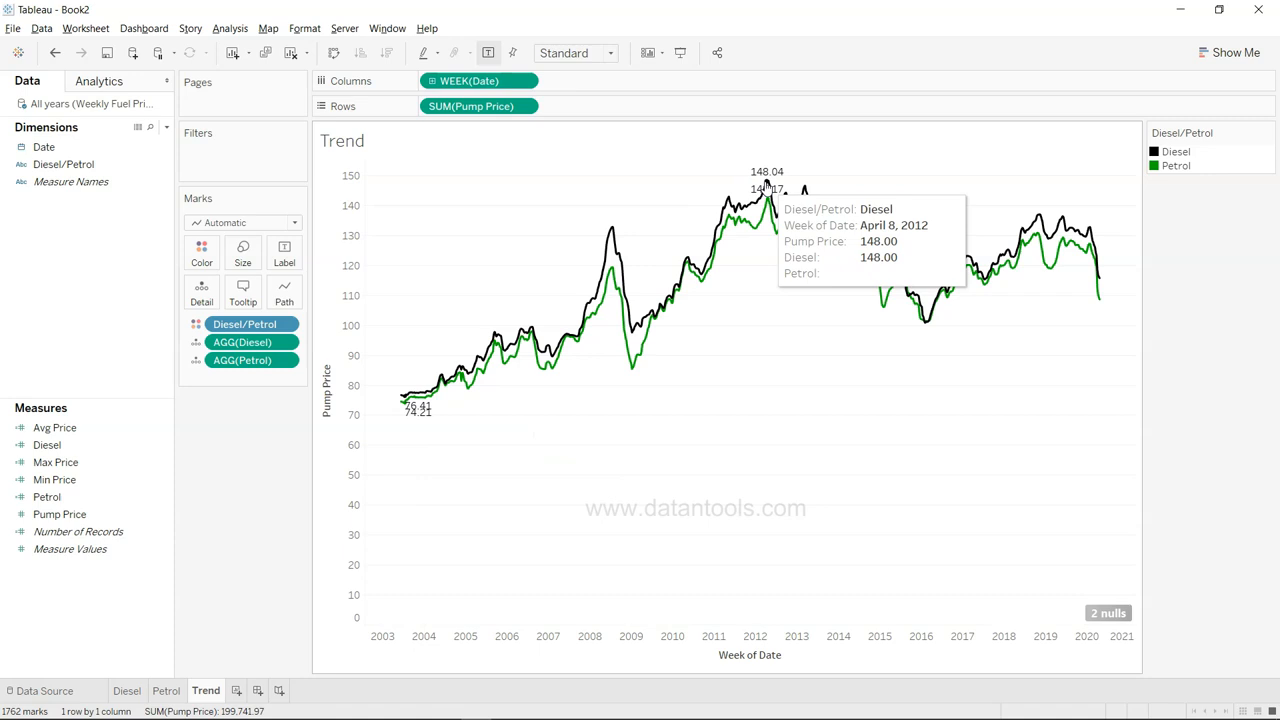
pyautogui.click(425, 410)
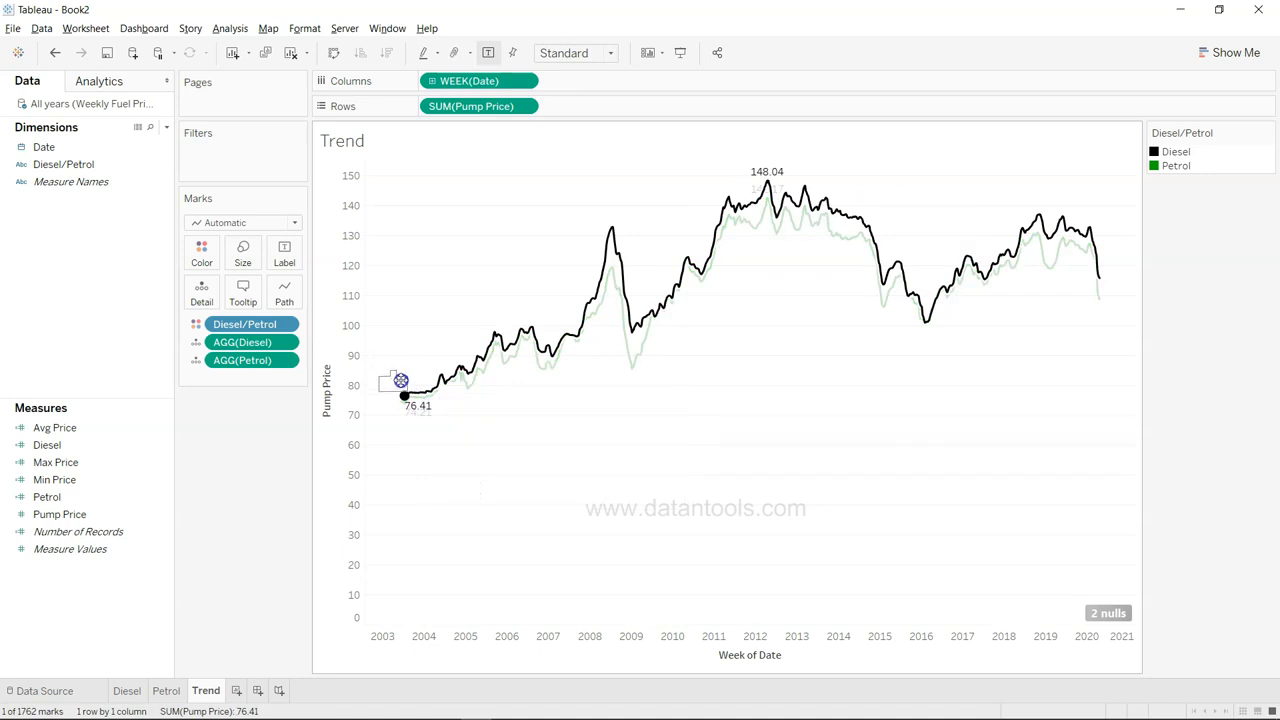
pyautogui.click(400, 461)
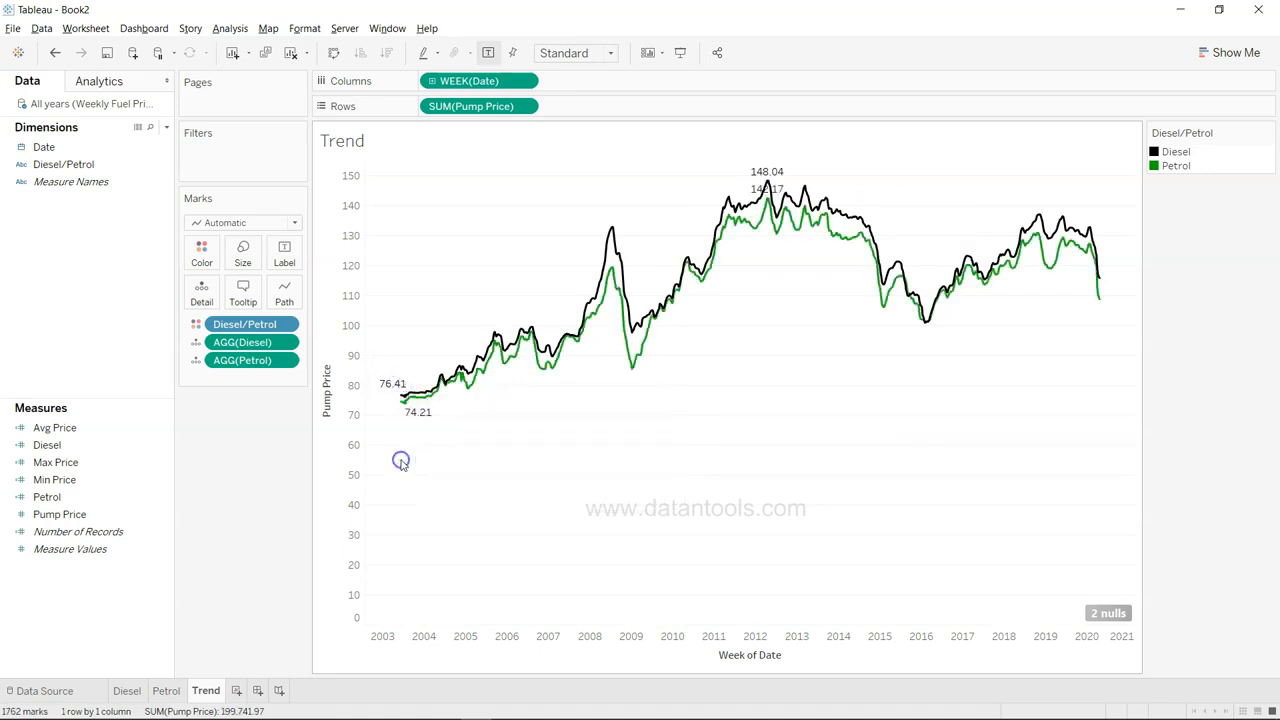
# Move the Diesel line's maximum label to the left of its 2012 peak
pyautogui.moveTo(400, 397)
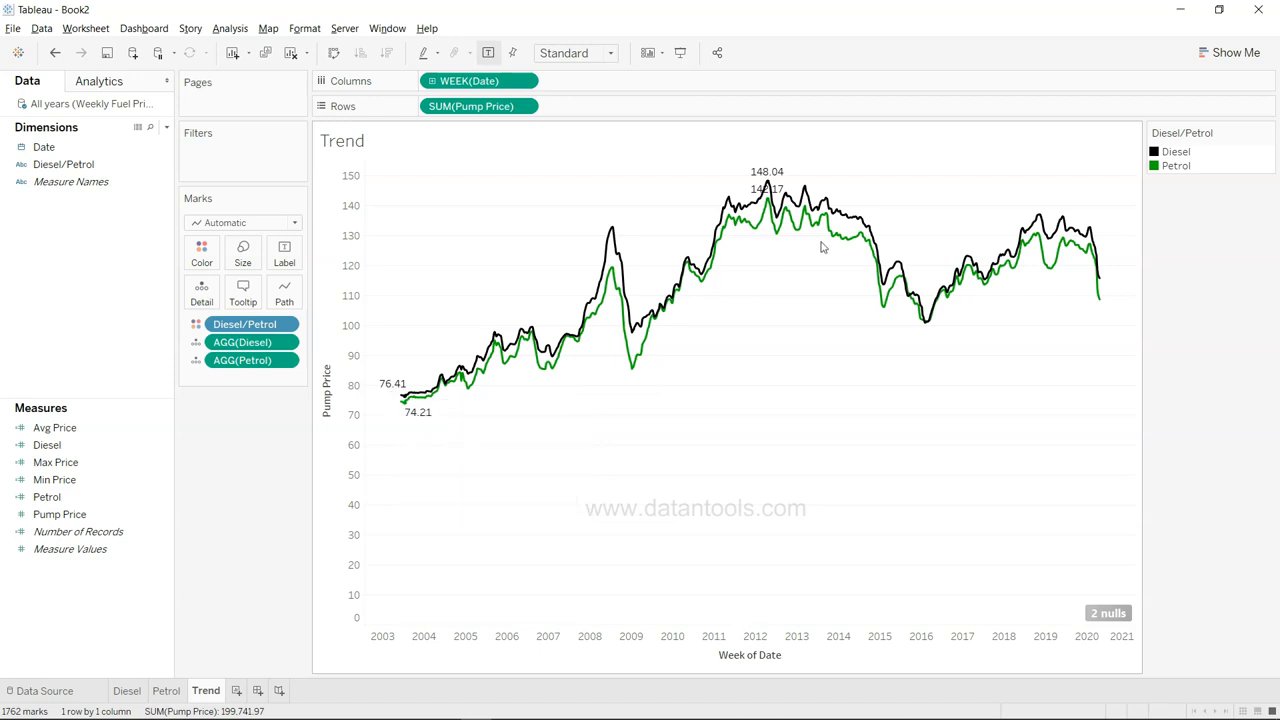
pyautogui.click(752, 173)
pyautogui.click(757, 175)
pyautogui.click(765, 179)
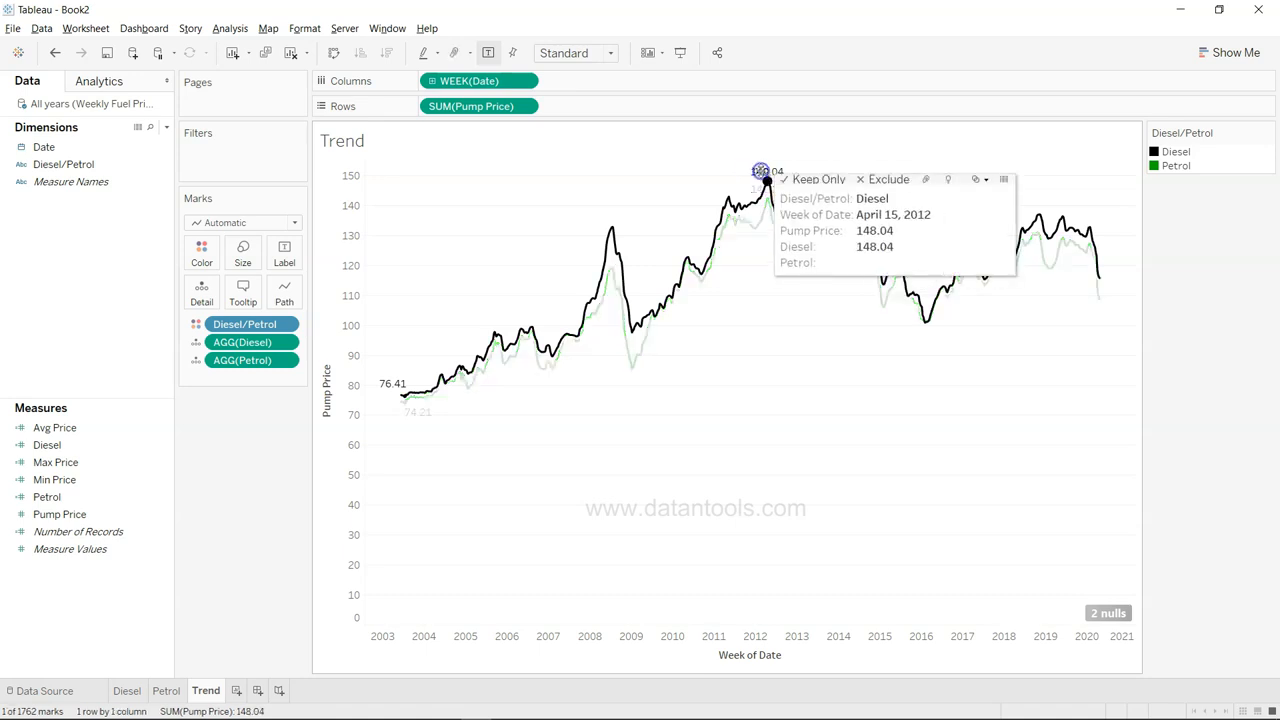
pyautogui.moveTo(741, 178); pyautogui.dragTo(737, 178)
pyautogui.moveTo(763, 290); pyautogui.dragTo(790, 200)
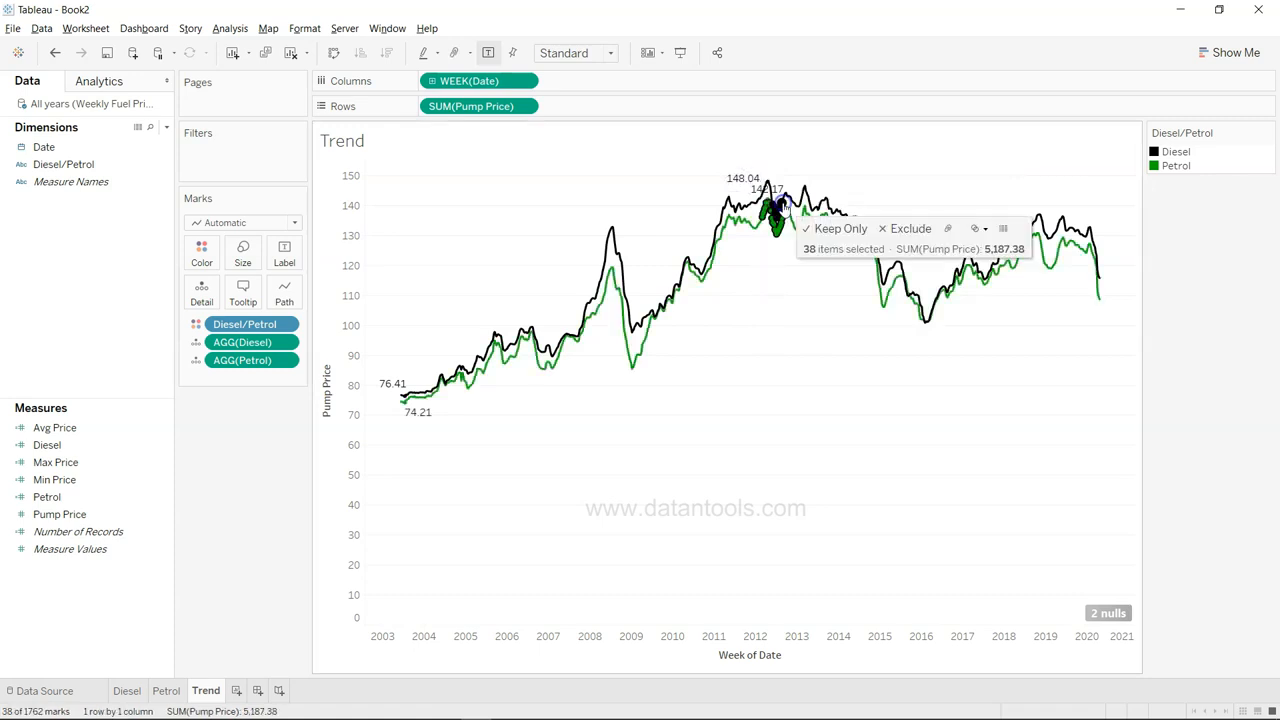
pyautogui.click(805, 157)
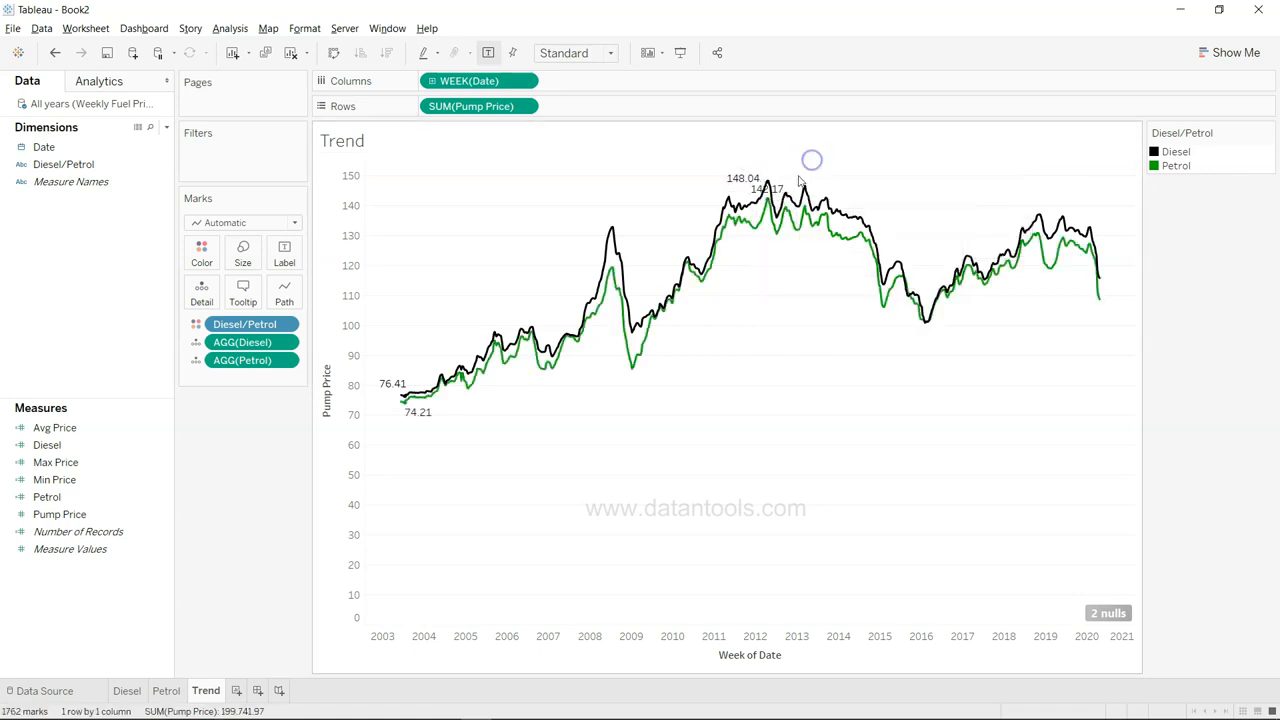
# Move the Petrol line's maximum label below the two lines, under its 2012 peak
pyautogui.click(768, 197)
pyautogui.moveTo(779, 195); pyautogui.dragTo(770, 244)
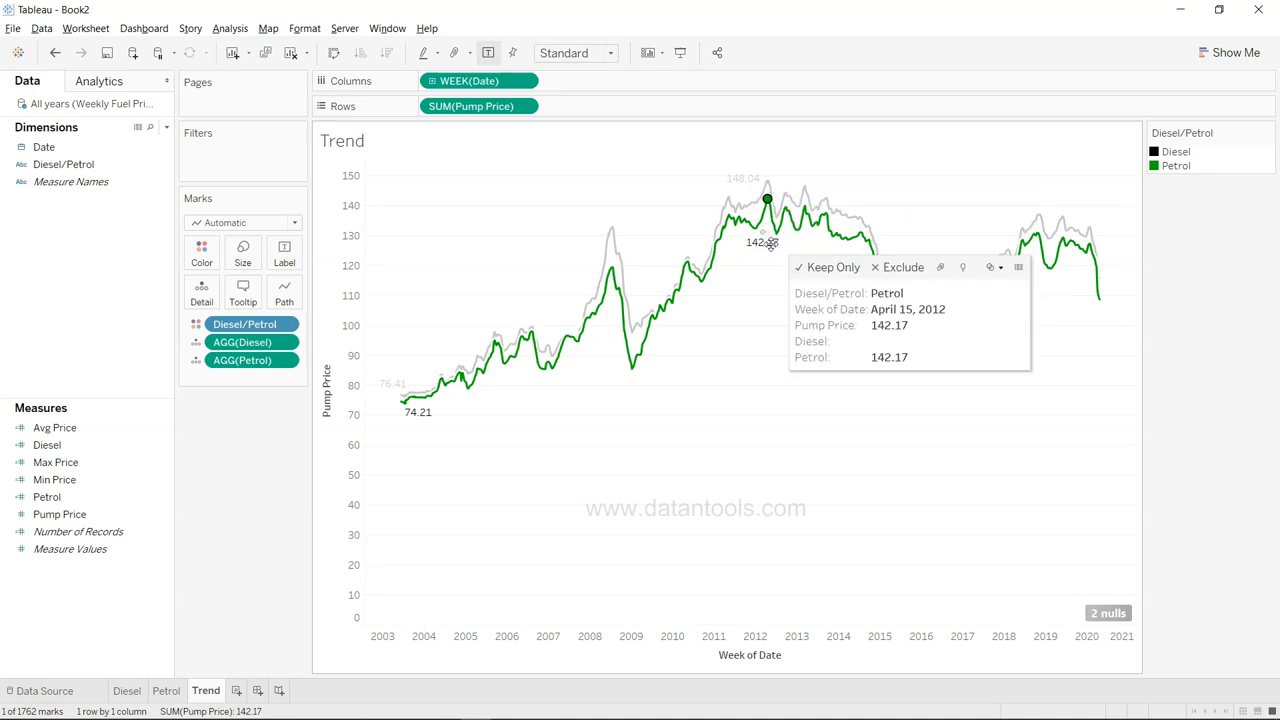
pyautogui.click(768, 273)
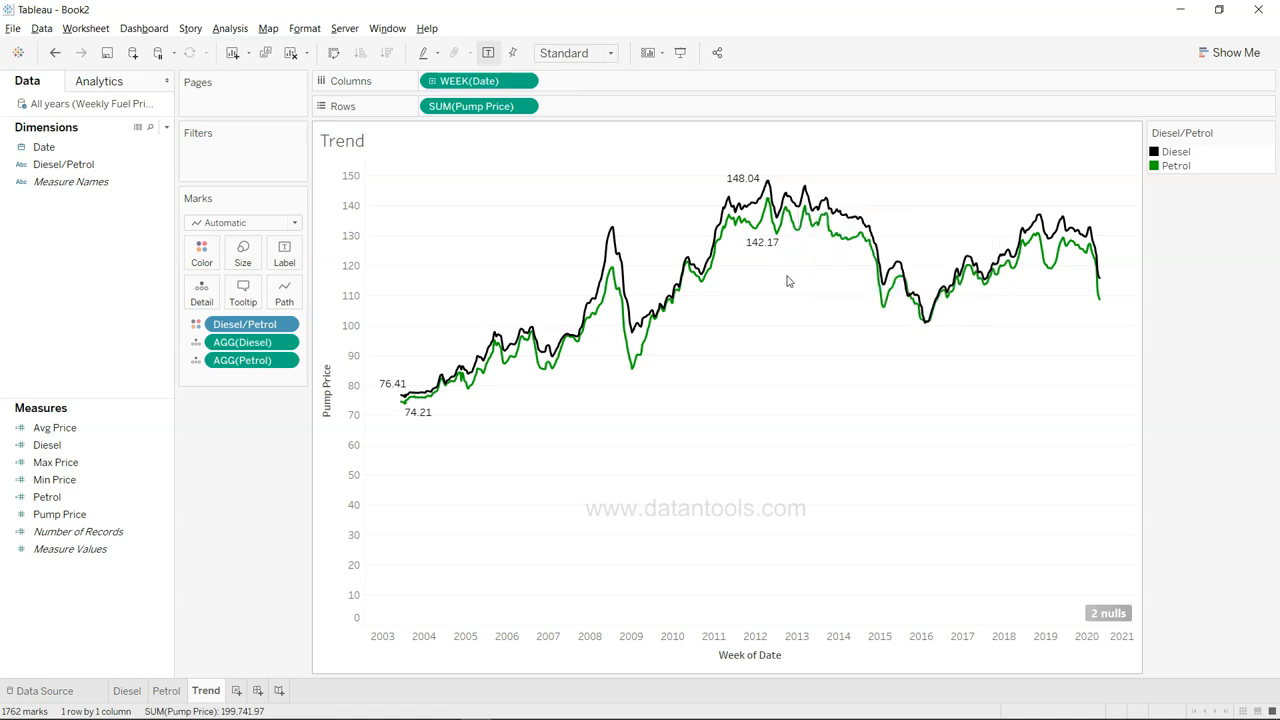
# Set the mark label of the last Diesel point in 2020 to Always Show
pyautogui.moveTo(1102, 301)
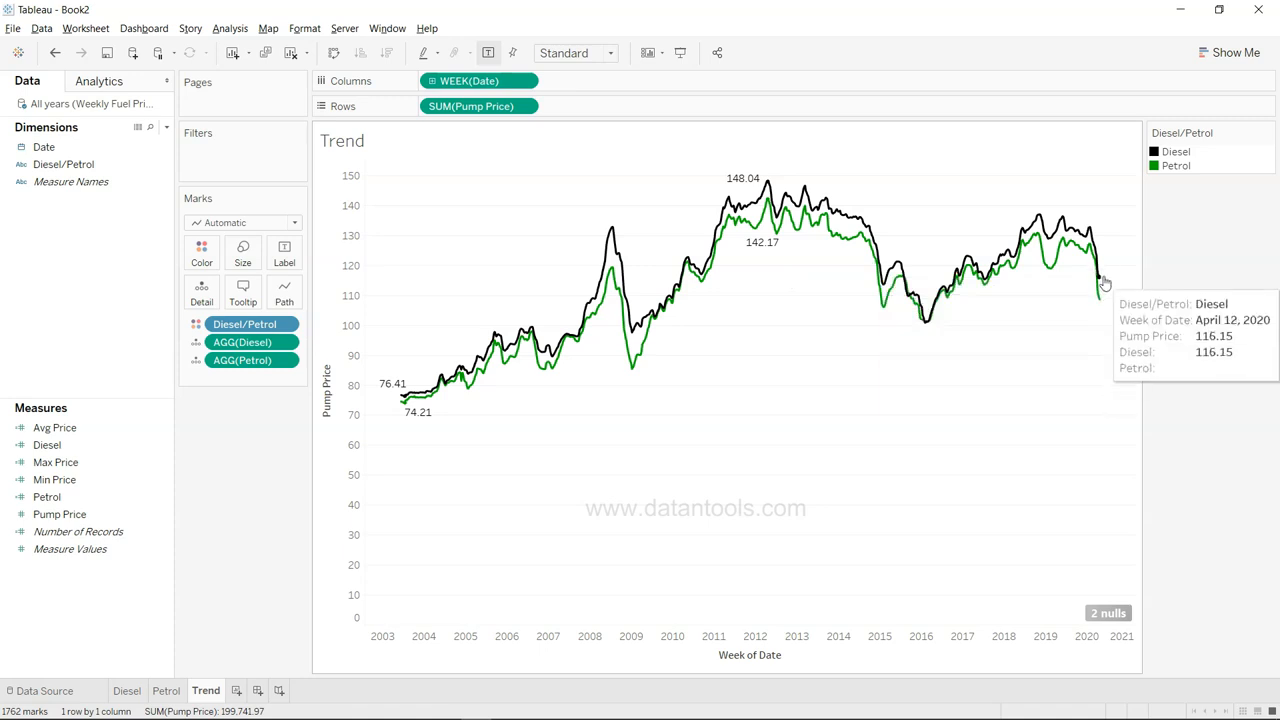
pyautogui.click(1100, 278)
pyautogui.moveTo(1029, 438); pyautogui.dragTo(1106, 307)
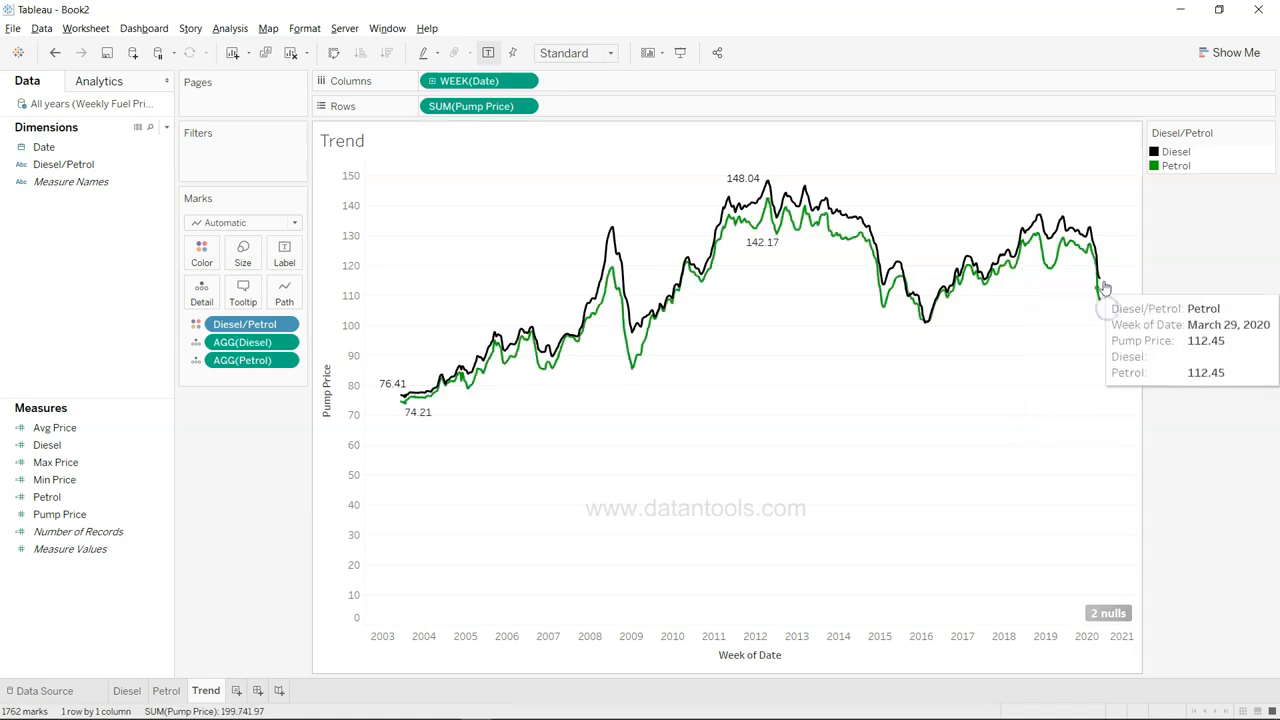
pyautogui.rightClick(1103, 281)
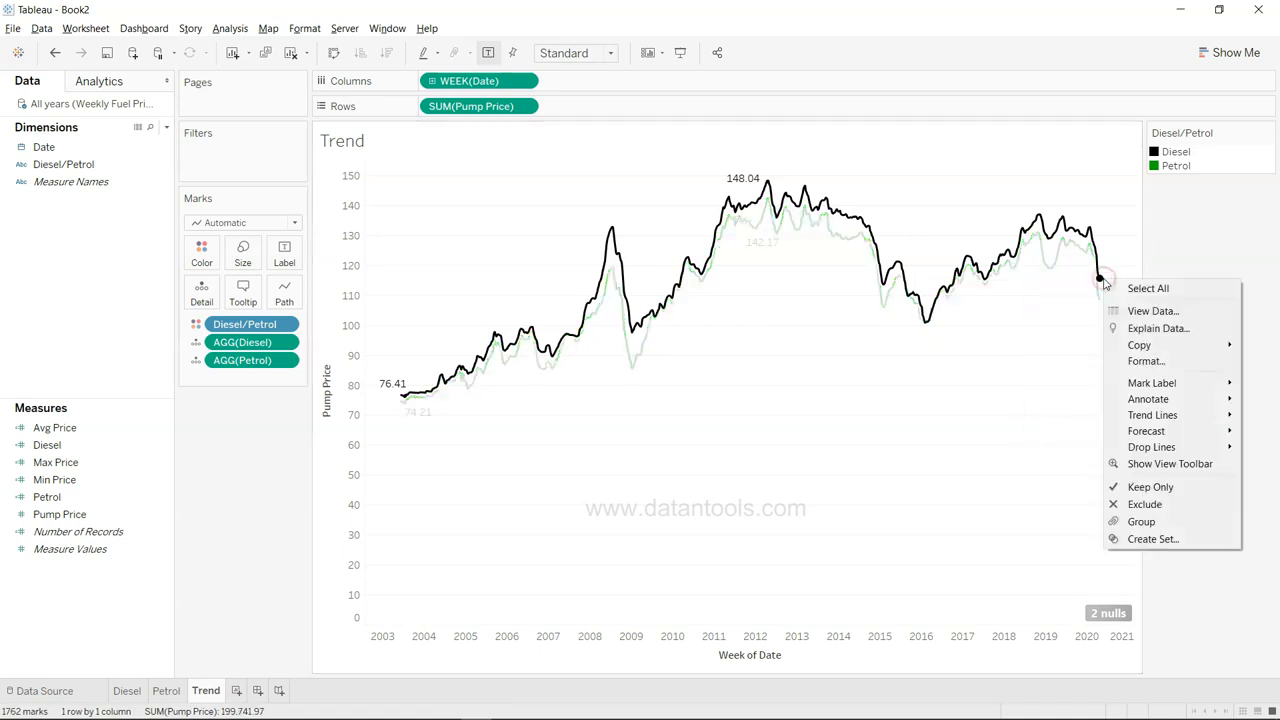
pyautogui.moveTo(1163, 389)
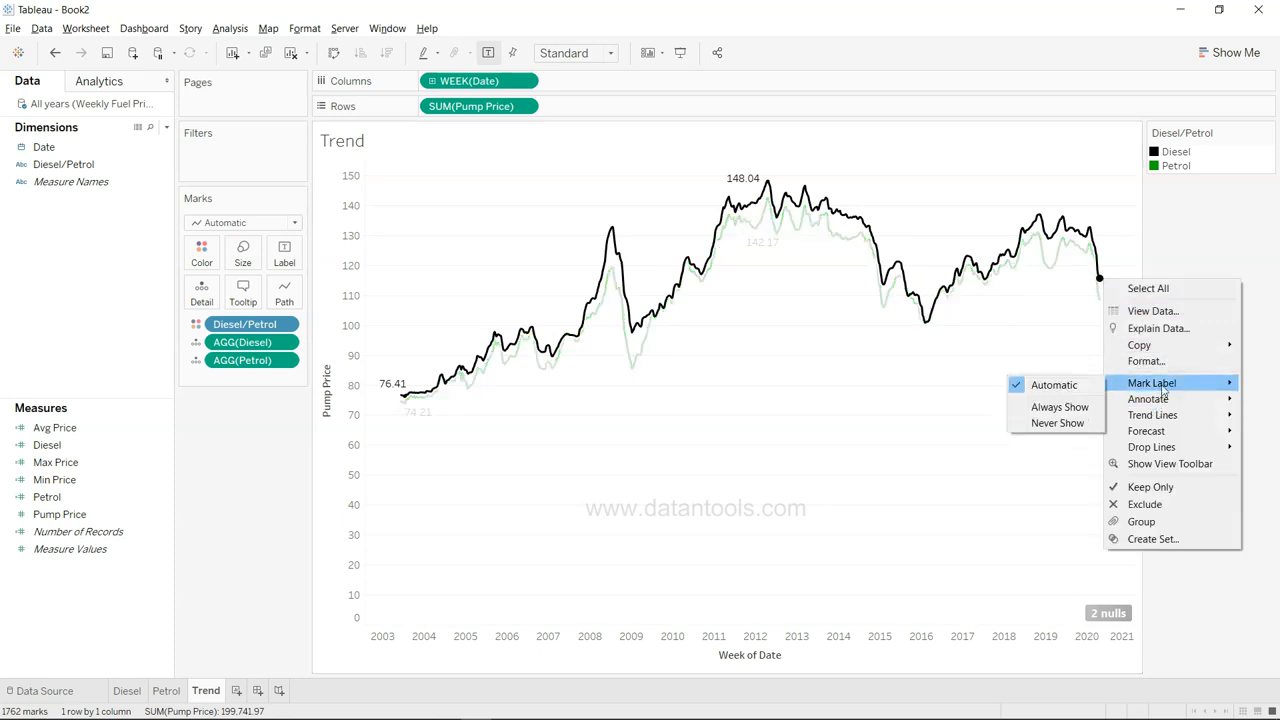
pyautogui.click(1080, 418)
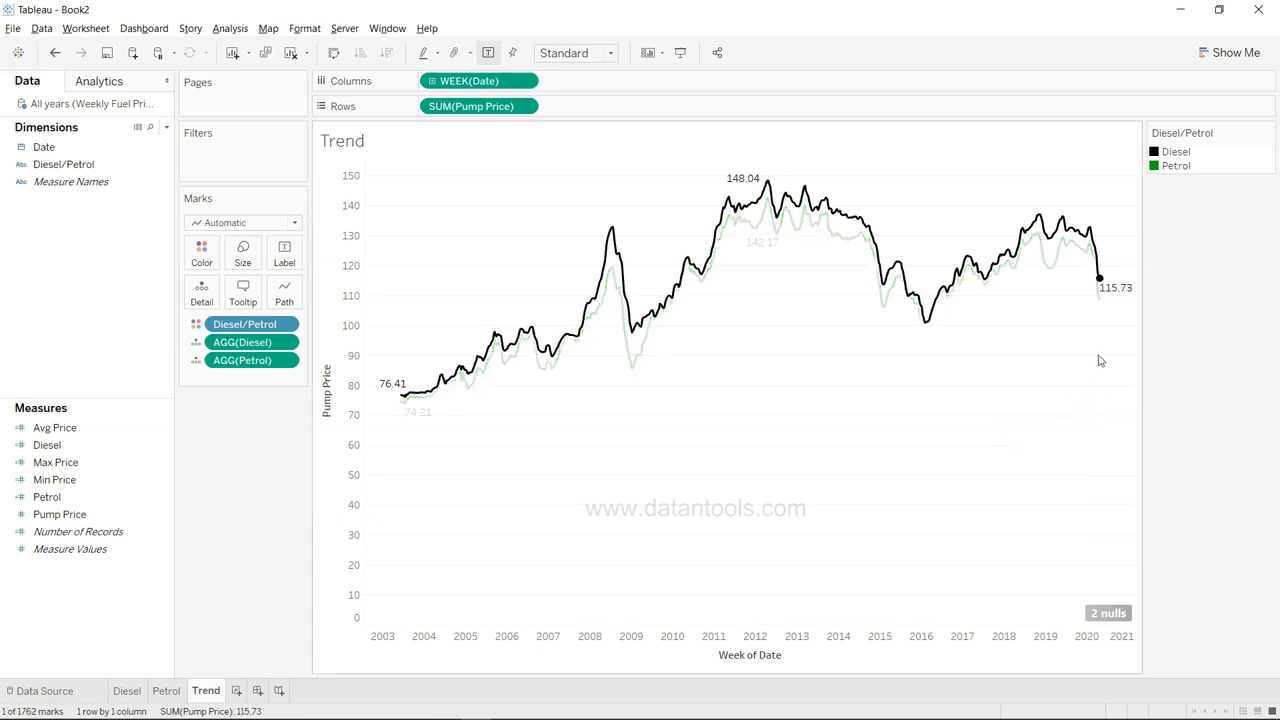
# Set the mark label of the last Petrol point in 2020 to Always Show
pyautogui.rightClick(1100, 306)
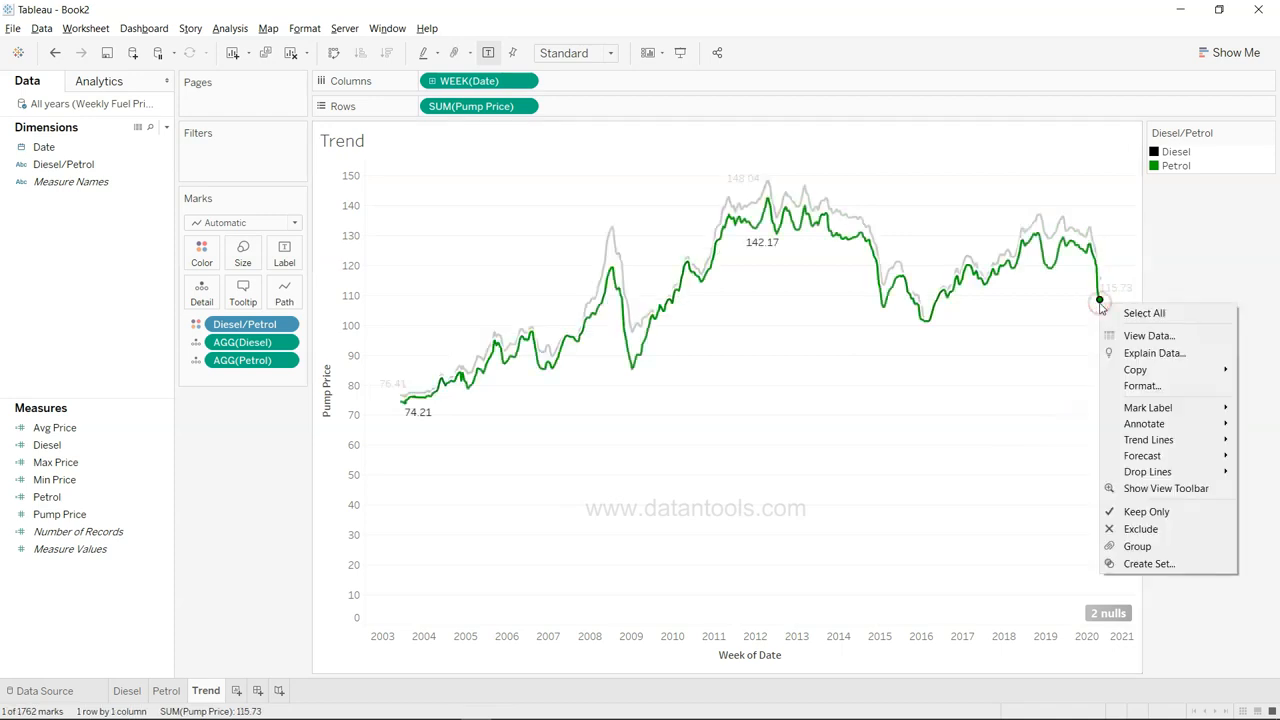
pyautogui.moveTo(1129, 410)
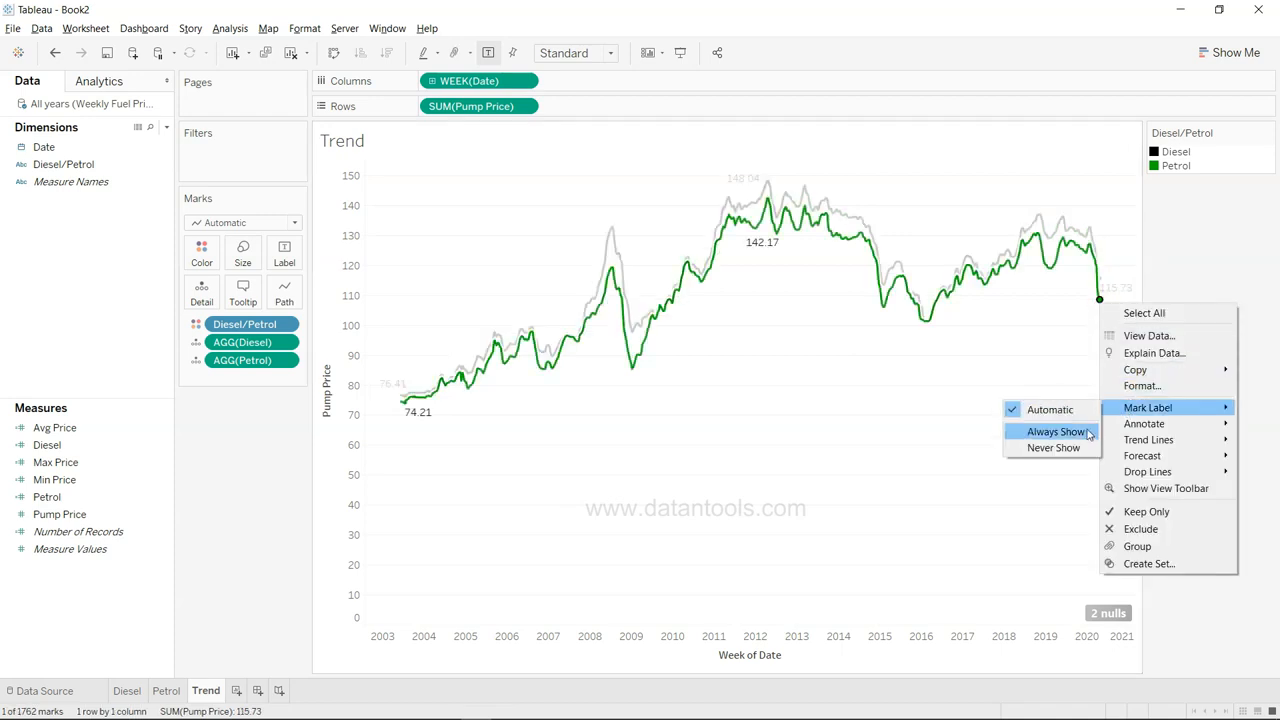
pyautogui.click(1056, 432)
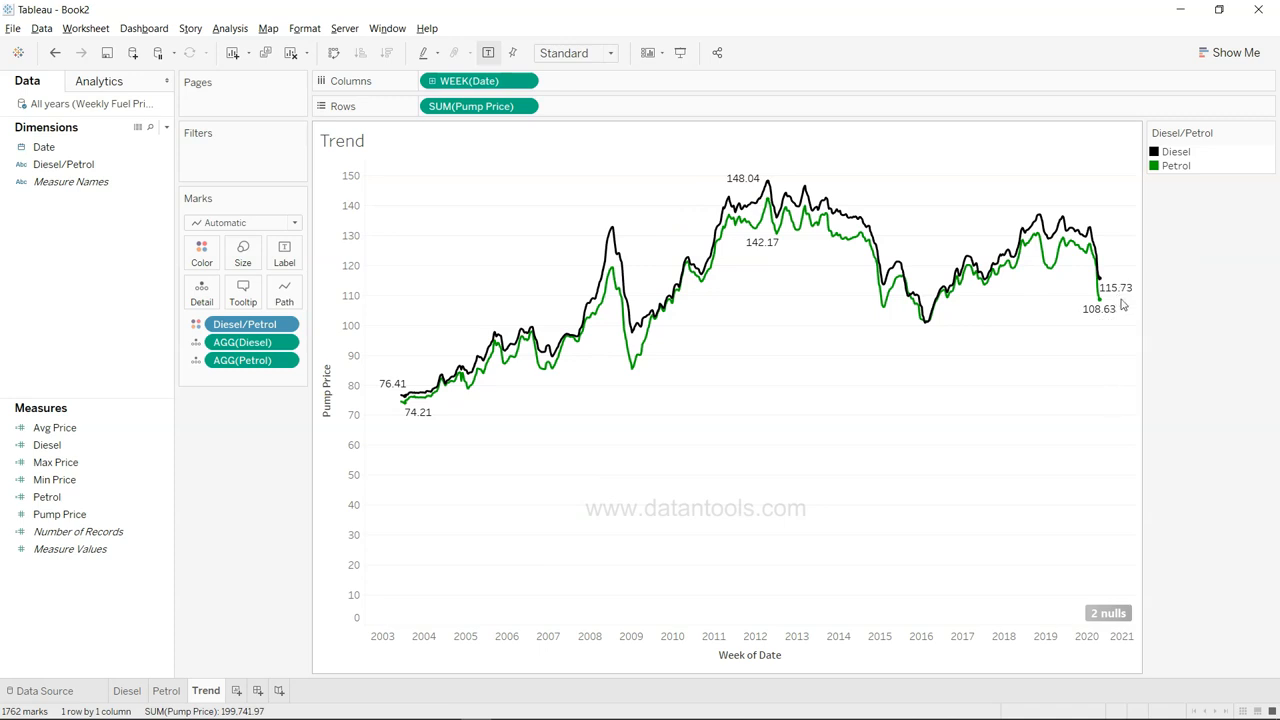
# Compare the trend chart with the reference dashboard's labels and average lines in the browser, then return to Tableau
pyautogui.hotkey('alt', 'Tab')
pyautogui.hotkey('alt', 'Tab')
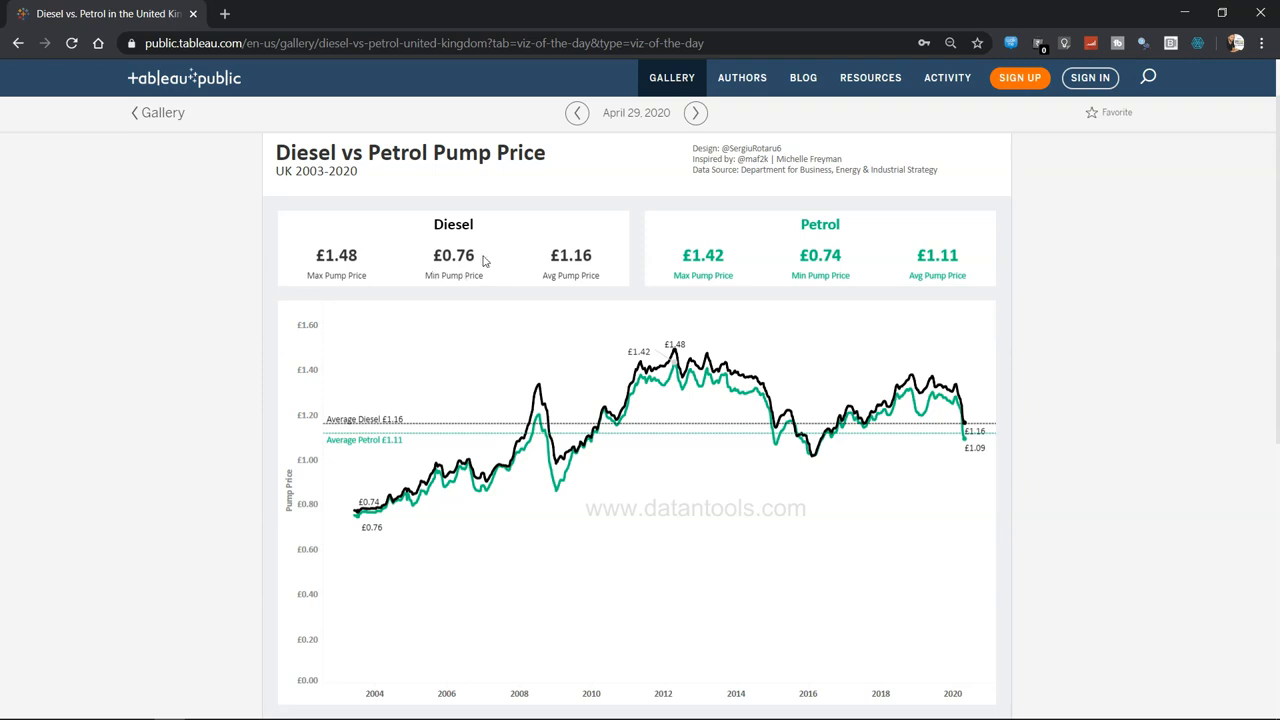
pyautogui.hotkey('alt', 'Tab')
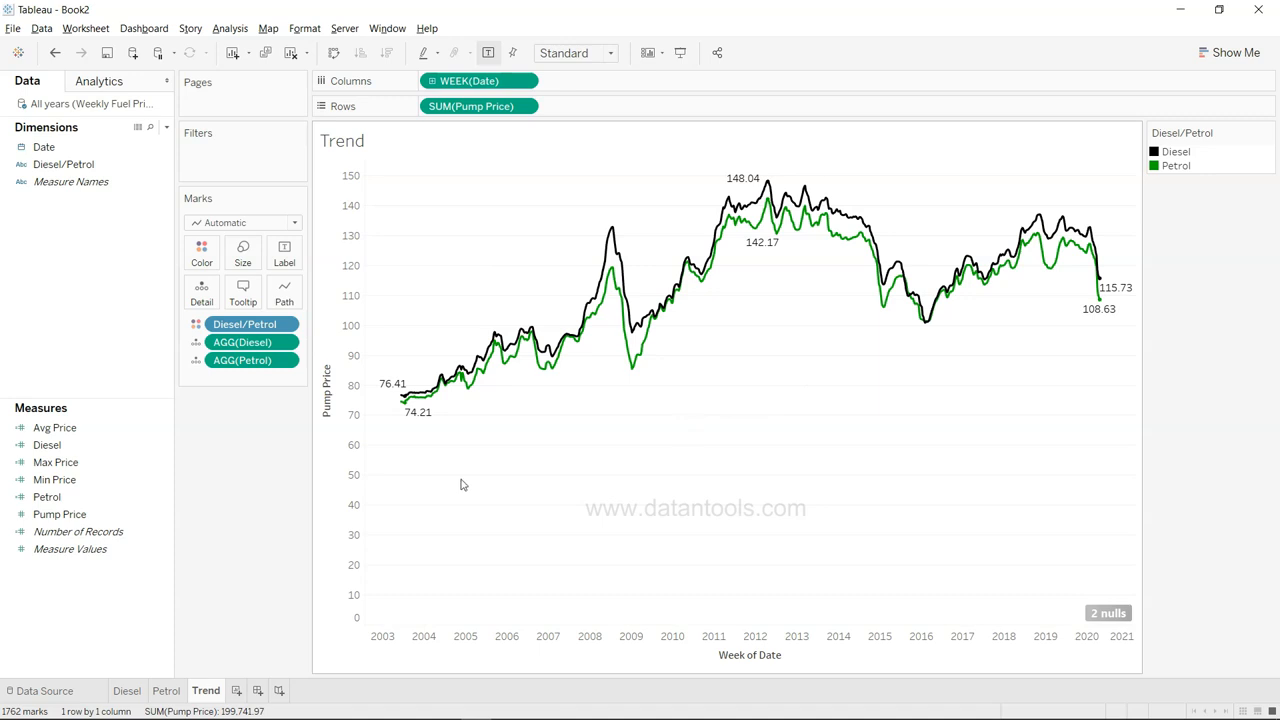
# Add an average line per pane to the Trend chart and base its value on the average of AGG(Diesel)
pyautogui.click(150, 83)
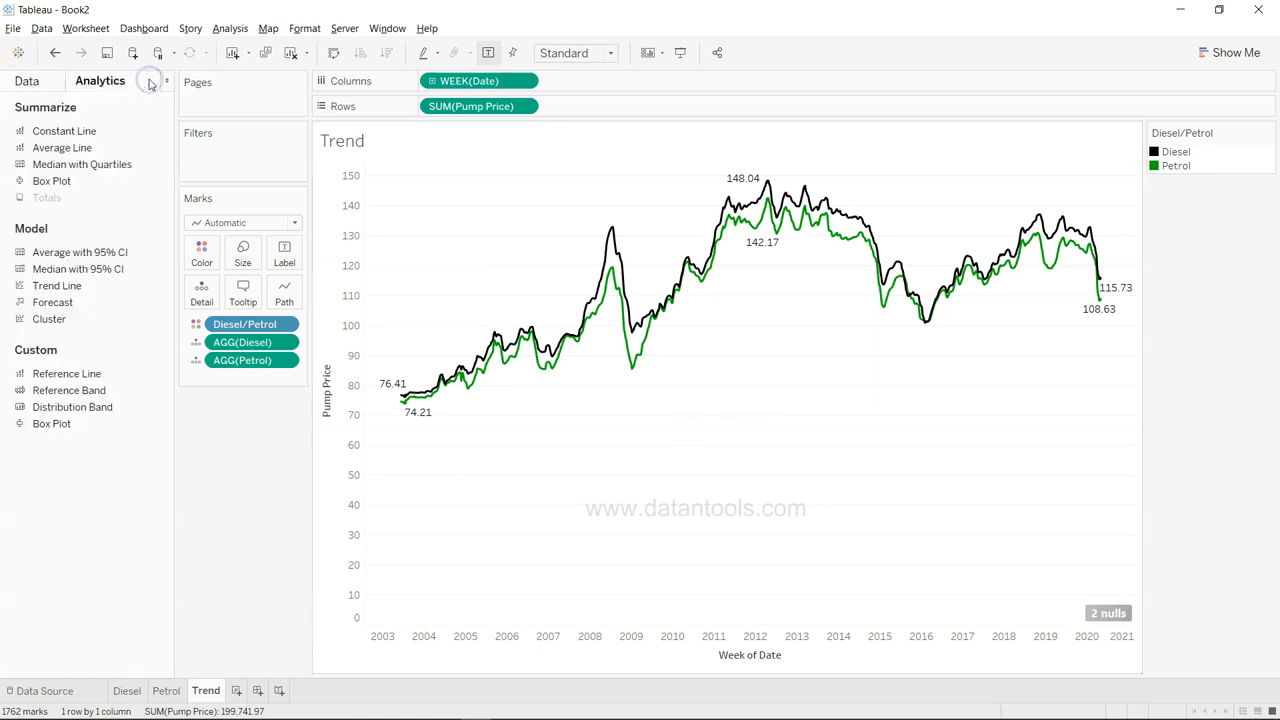
pyautogui.moveTo(103, 148); pyautogui.dragTo(494, 190)
pyautogui.moveTo(400, 287)
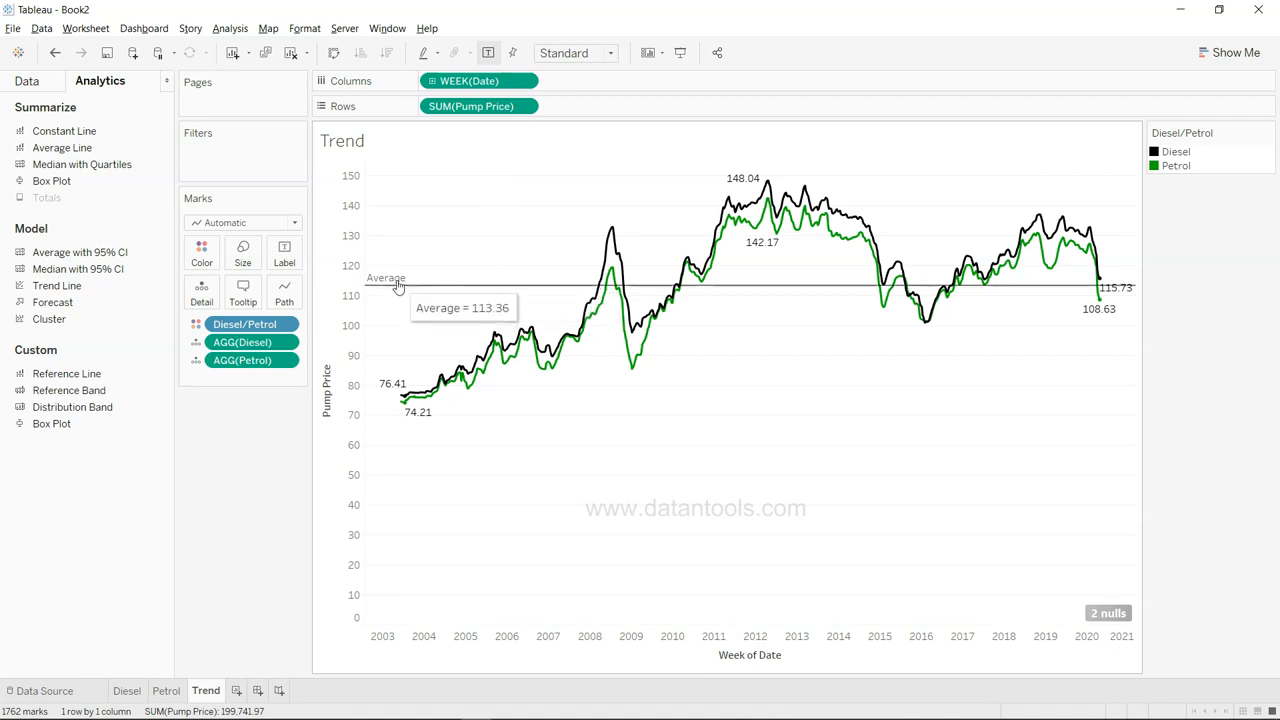
pyautogui.rightClick(398, 287)
pyautogui.click(420, 290)
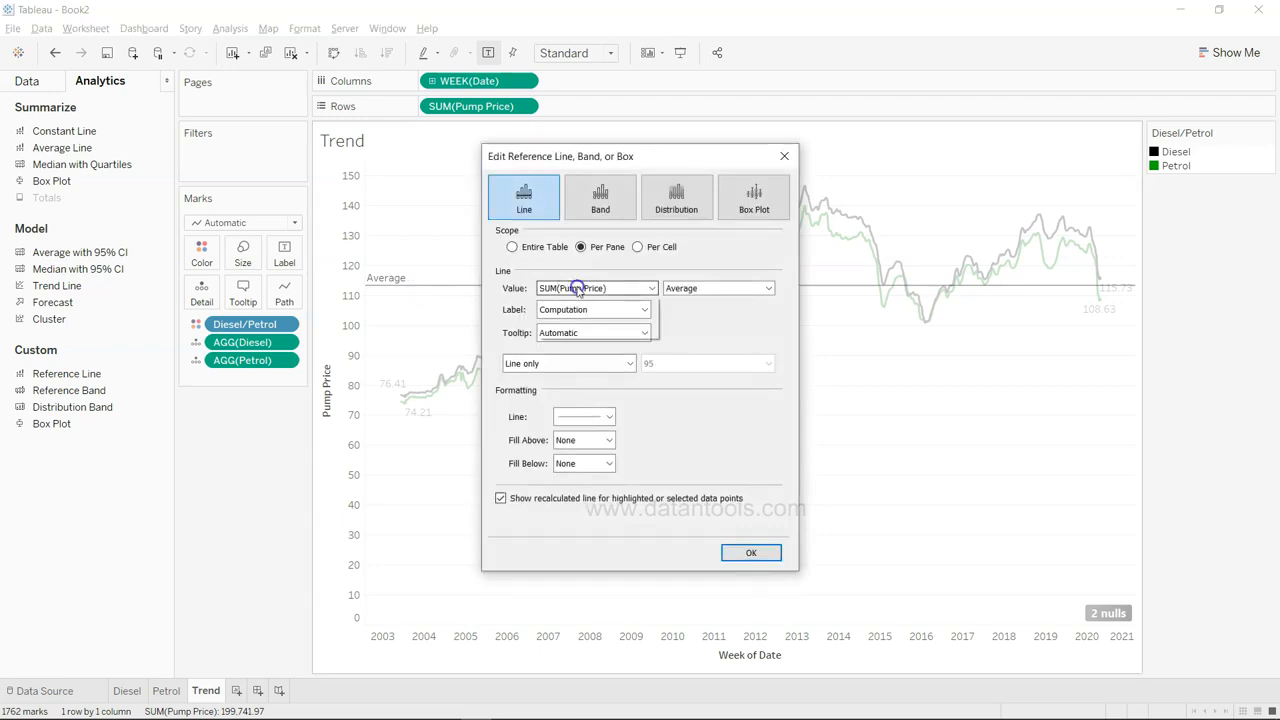
pyautogui.click(577, 288)
pyautogui.click(587, 300)
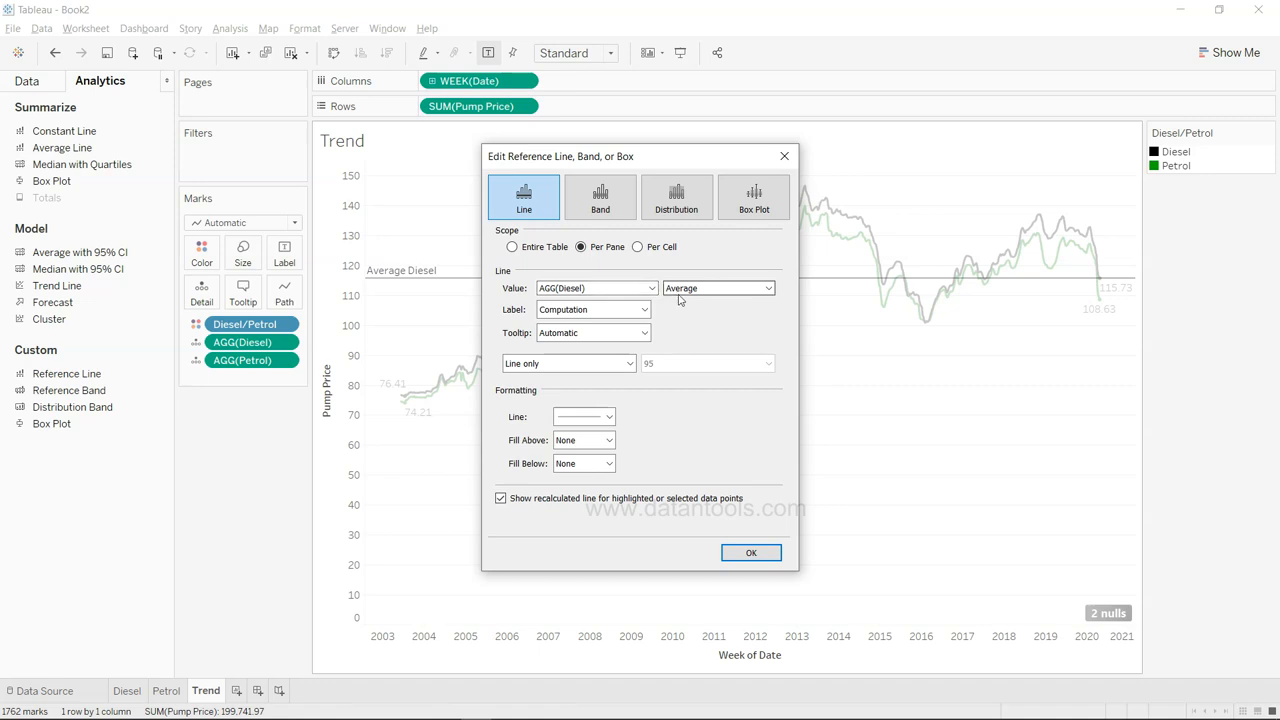
# Give the Diesel average line the custom label "Average Diesel <Value>"
pyautogui.click(612, 311)
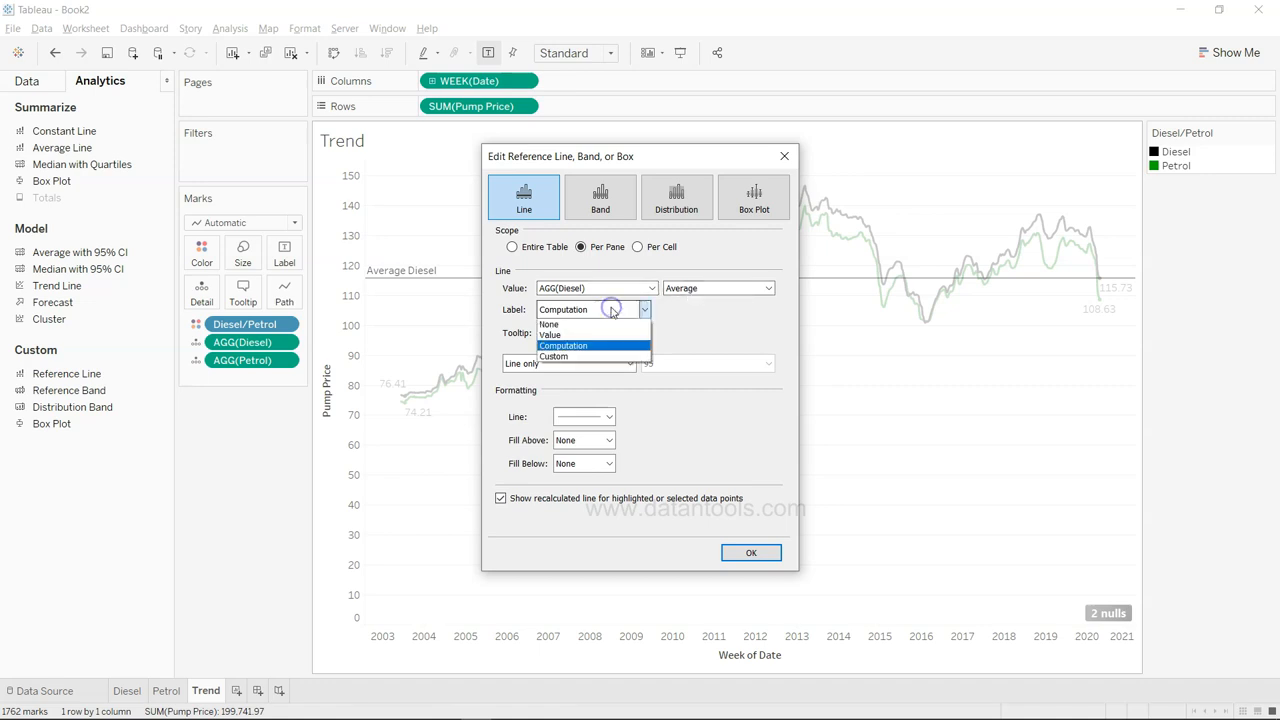
pyautogui.click(605, 357)
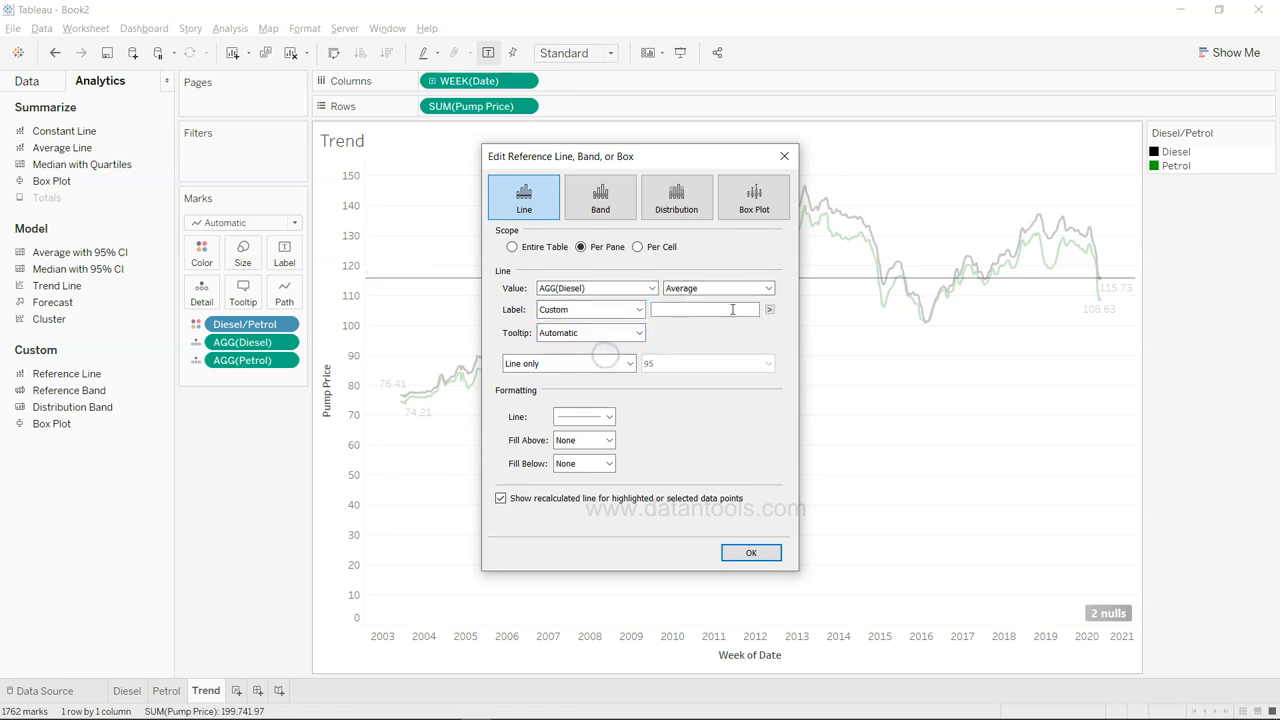
pyautogui.click(771, 311)
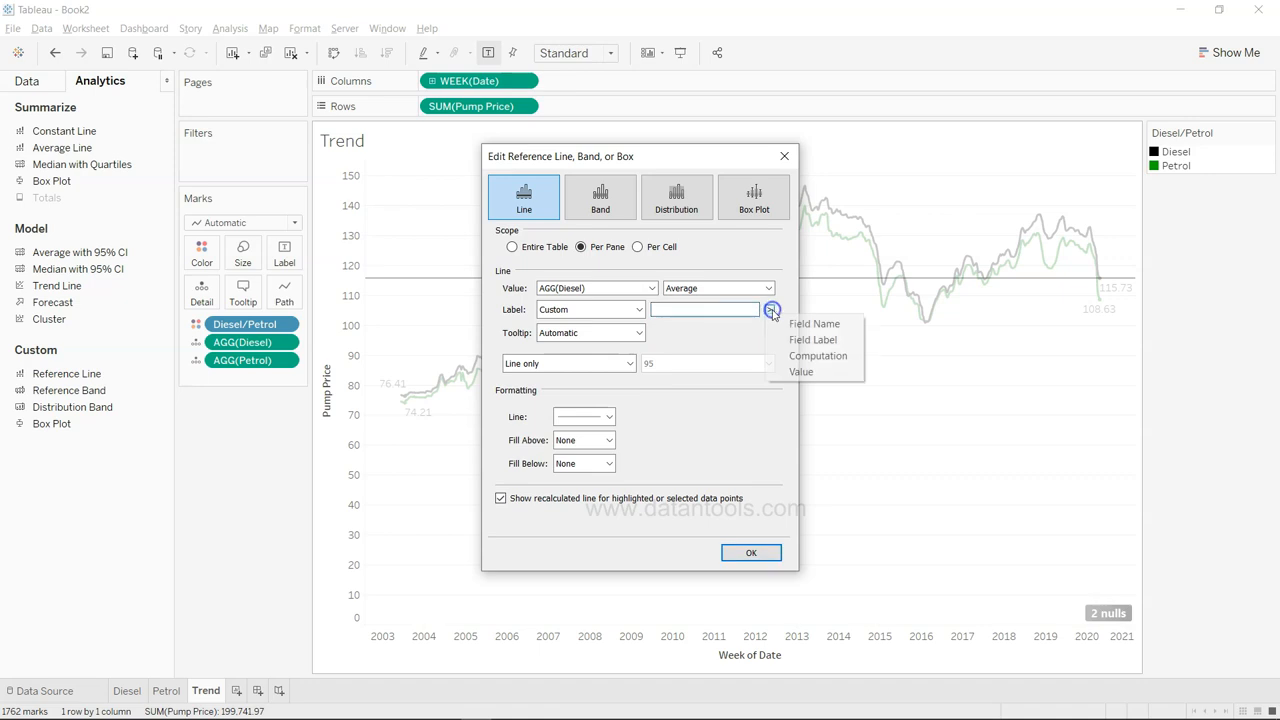
pyautogui.click(808, 372)
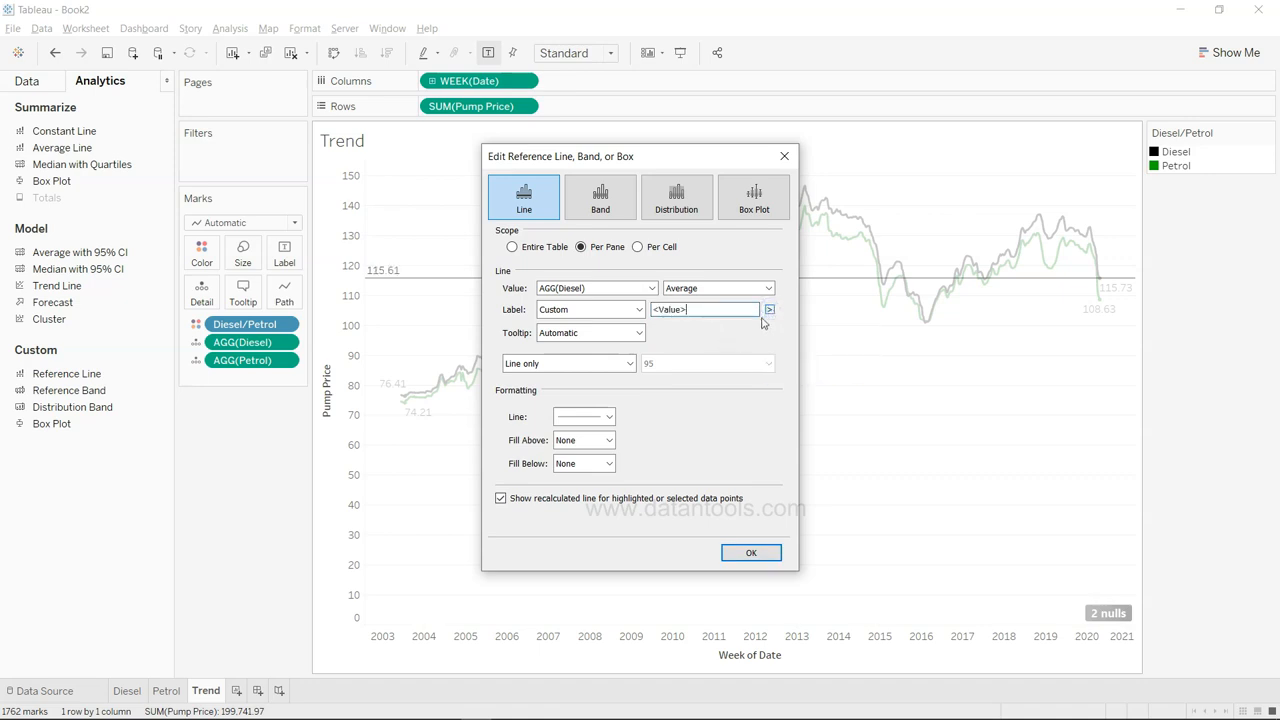
pyautogui.write('D')
pyautogui.press('BackSpace')
pyautogui.write('Average Diesel')
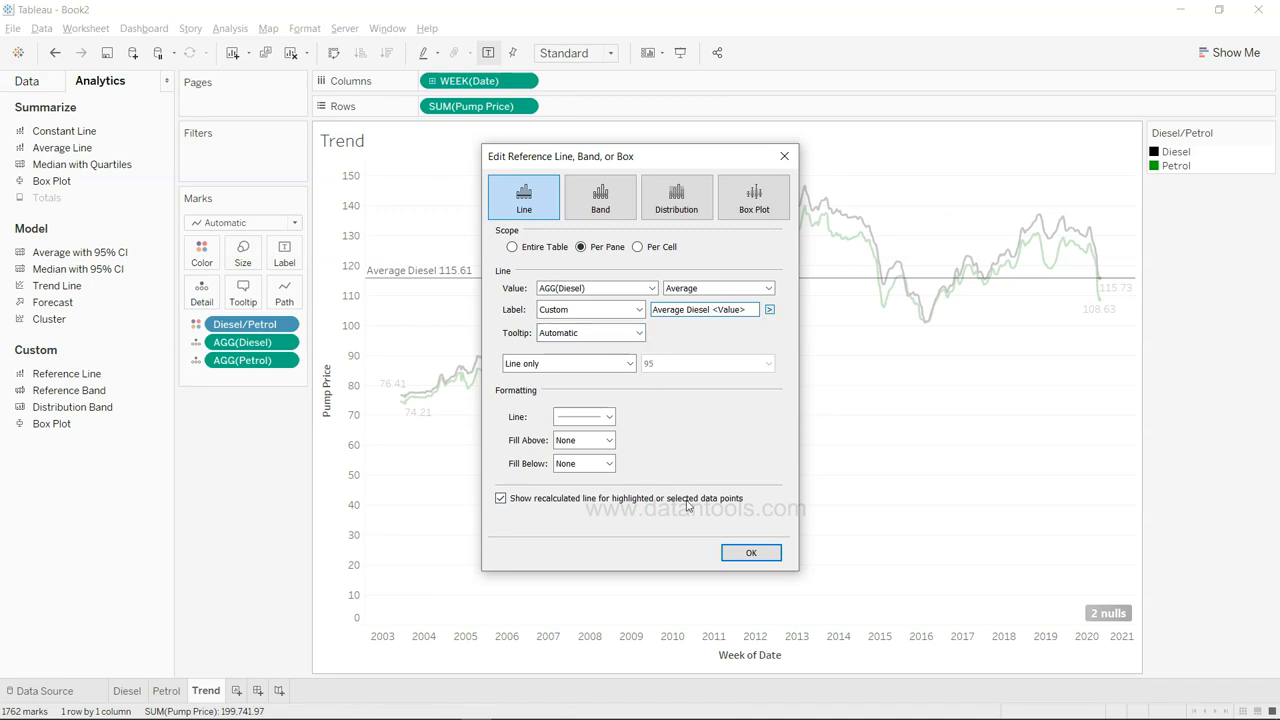
pyautogui.click(751, 553)
pyautogui.moveTo(443, 277)
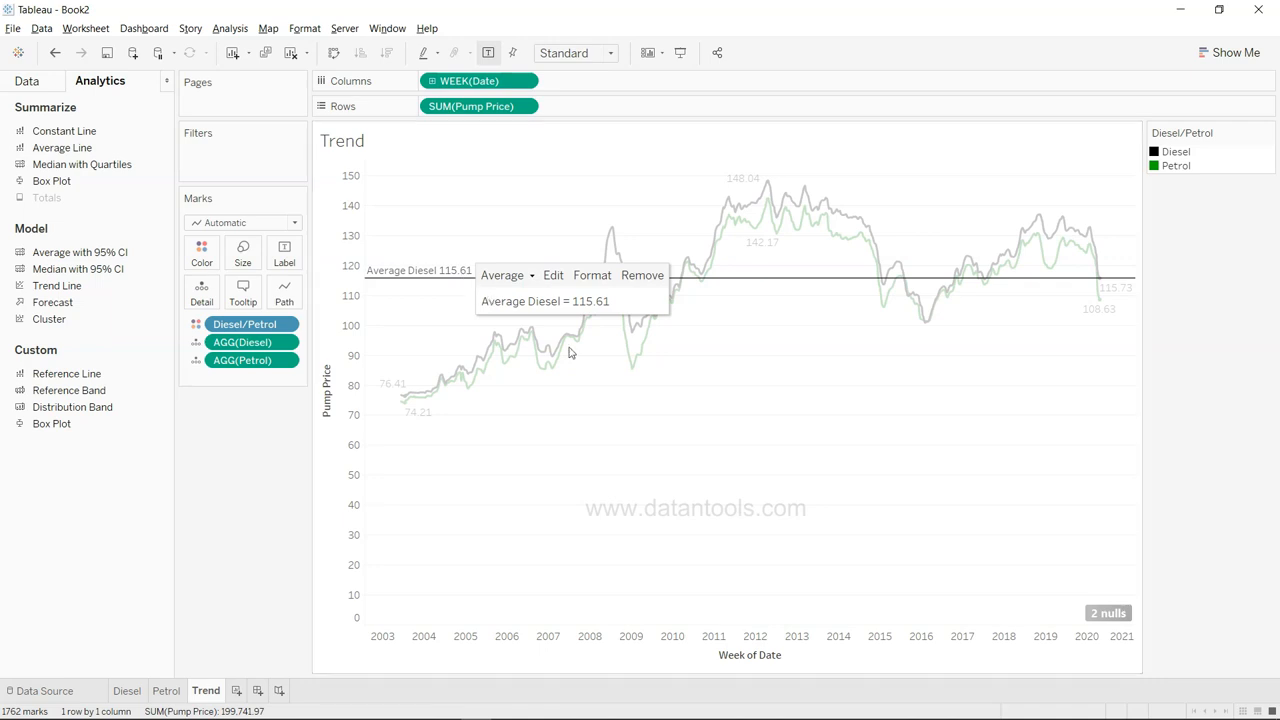
pyautogui.moveTo(593, 288)
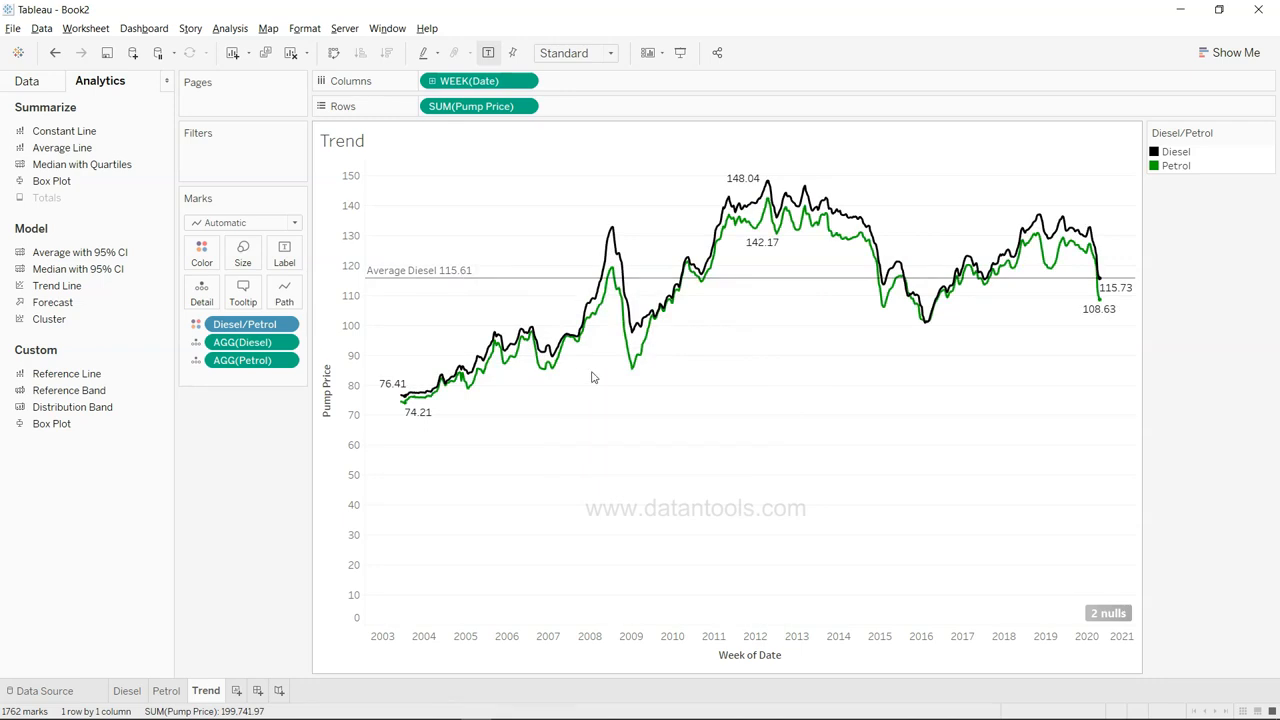
# Add a second average line per pane to the chart and base its value on the average of AGG(Petrol)
pyautogui.moveTo(110, 157); pyautogui.dragTo(509, 199)
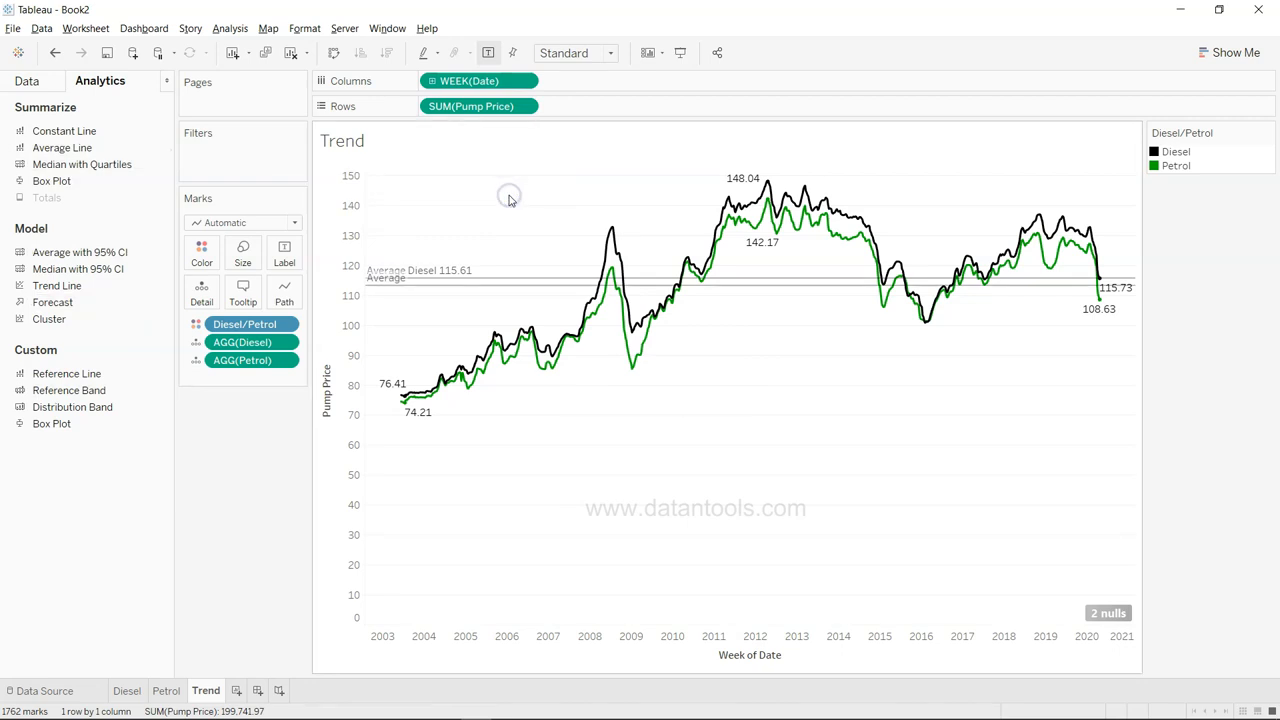
pyautogui.rightClick(501, 291)
pyautogui.click(521, 297)
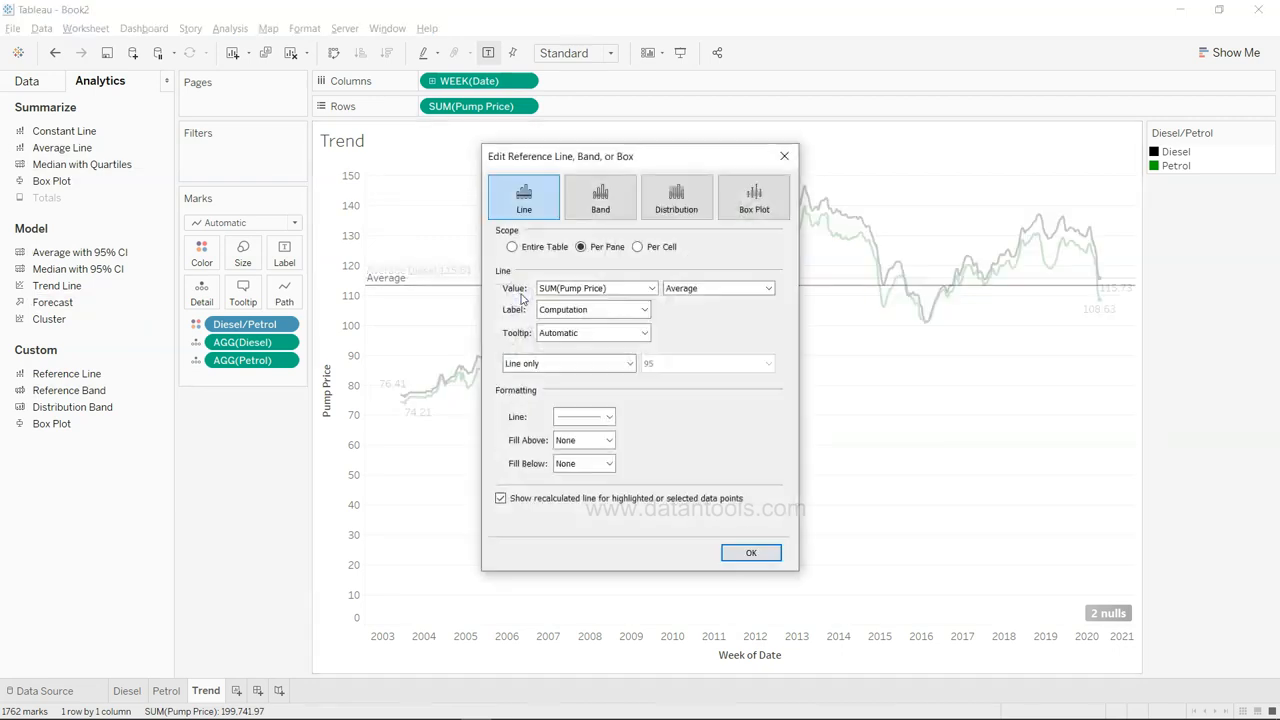
pyautogui.click(580, 289)
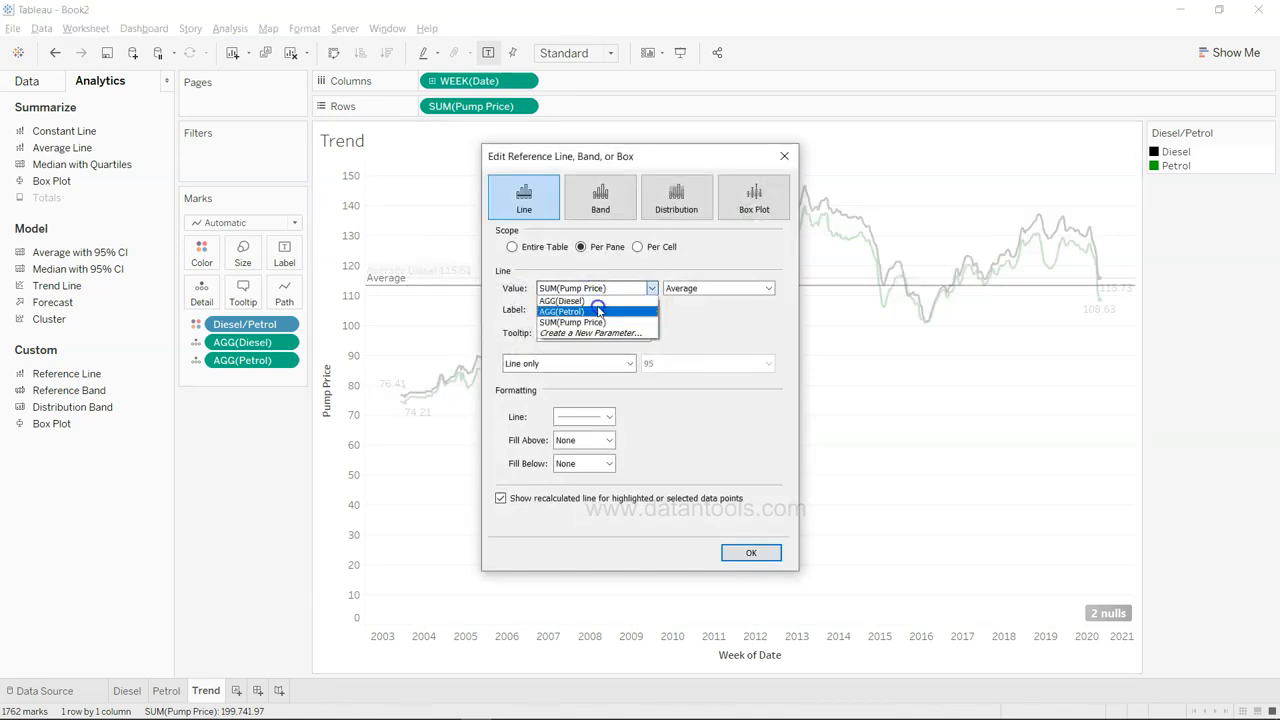
pyautogui.click(598, 312)
# Give the Petrol average line the custom label "Average Petrol <Value>"
pyautogui.click(633, 311)
pyautogui.click(625, 357)
pyautogui.click(705, 309)
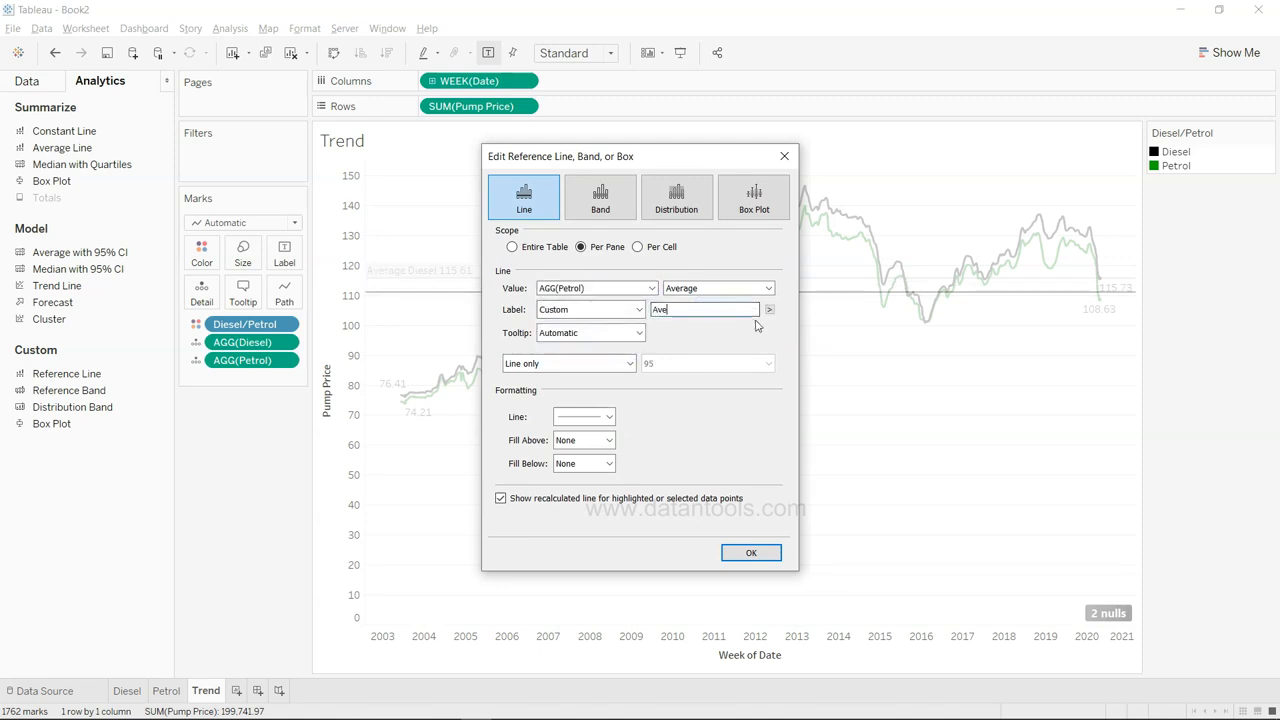
pyautogui.write('Average Petrol')
pyautogui.click(770, 311)
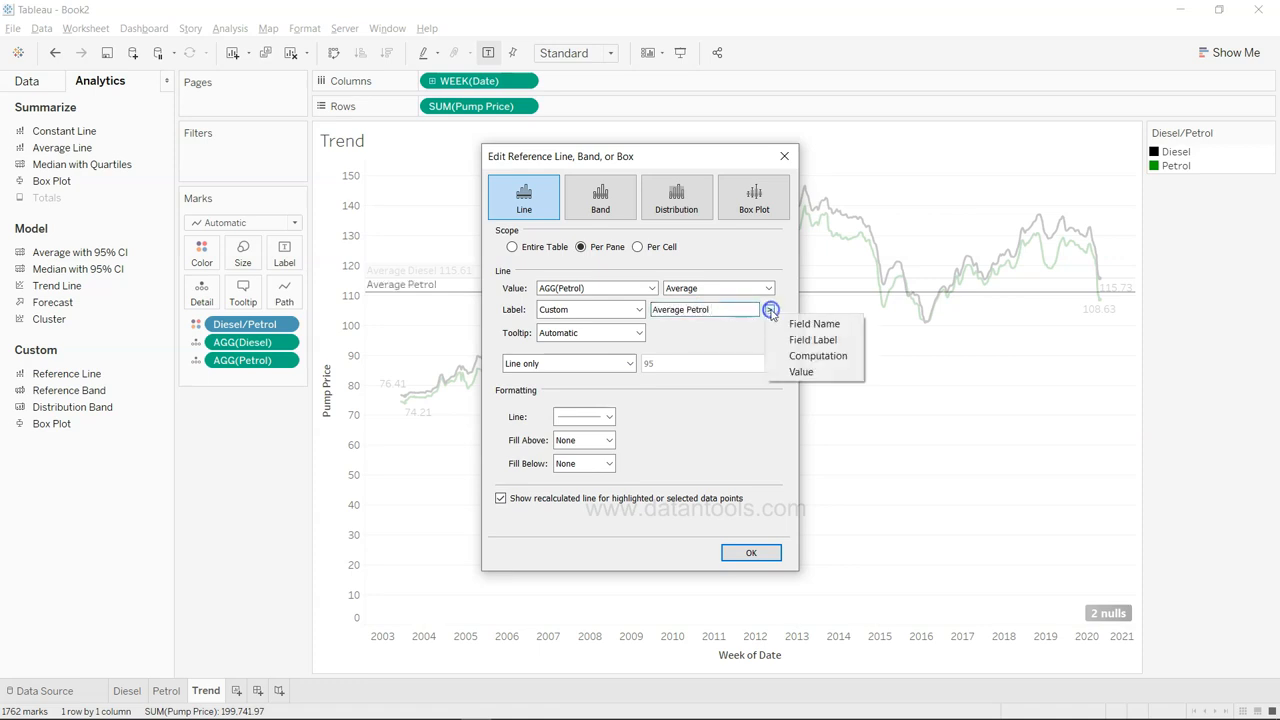
pyautogui.click(800, 371)
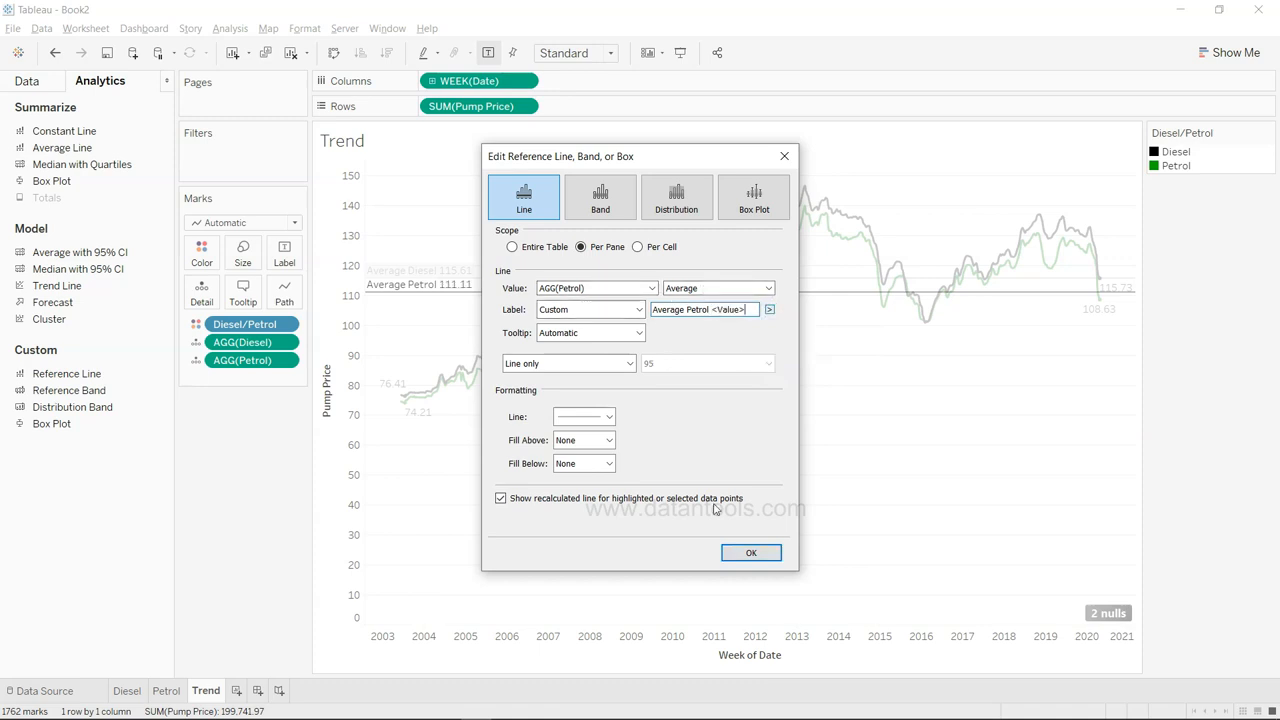
pyautogui.click(750, 553)
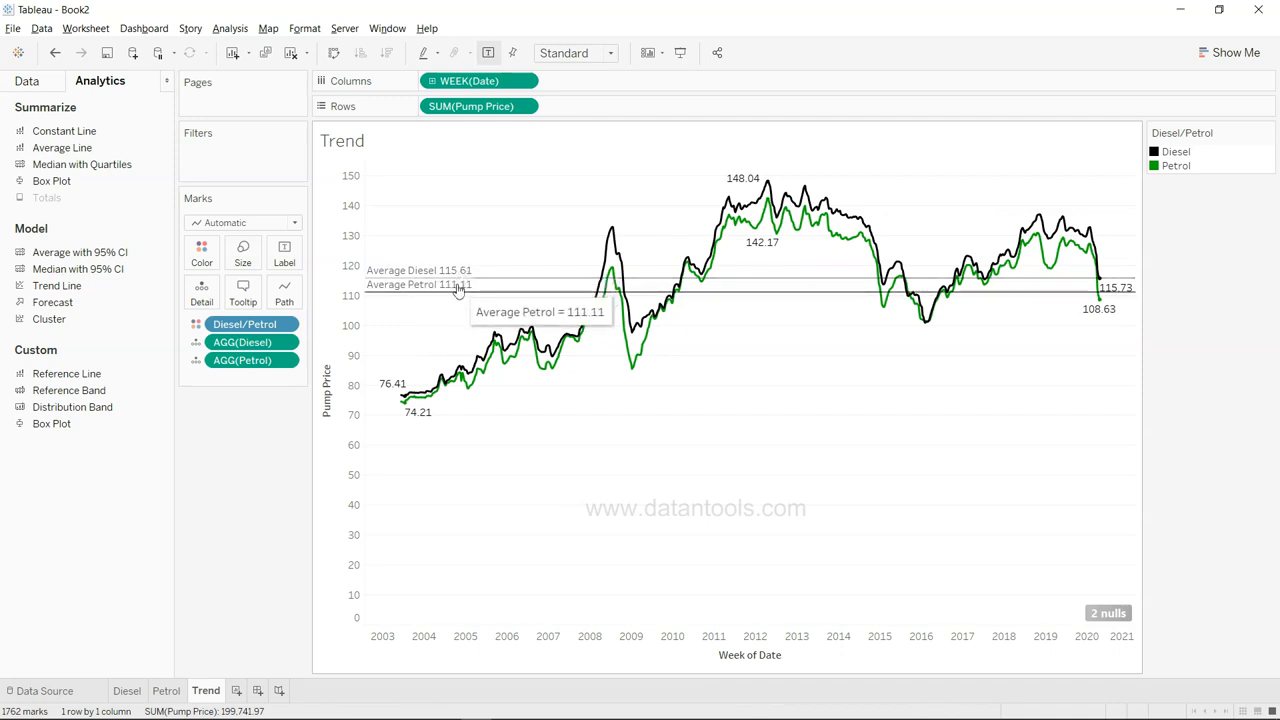
# Set the Petrol average line label's vertical alignment so that it sits below the line
pyautogui.rightClick(456, 287)
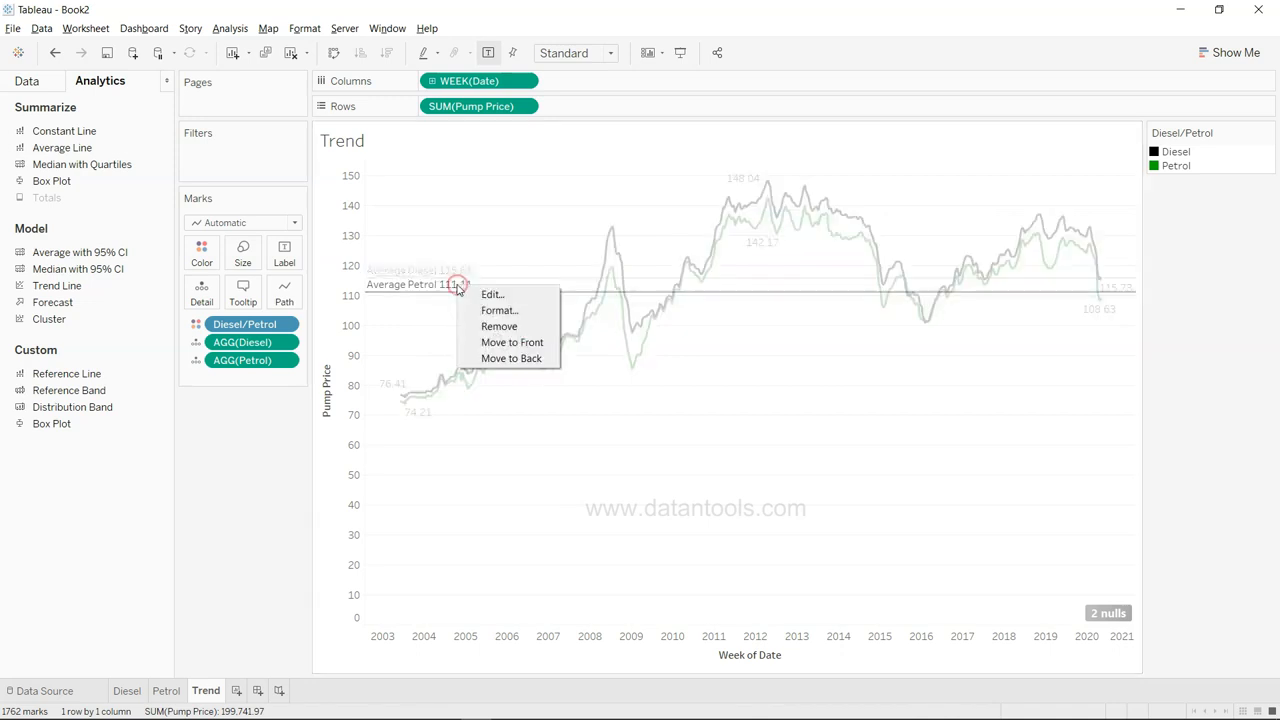
pyautogui.click(480, 312)
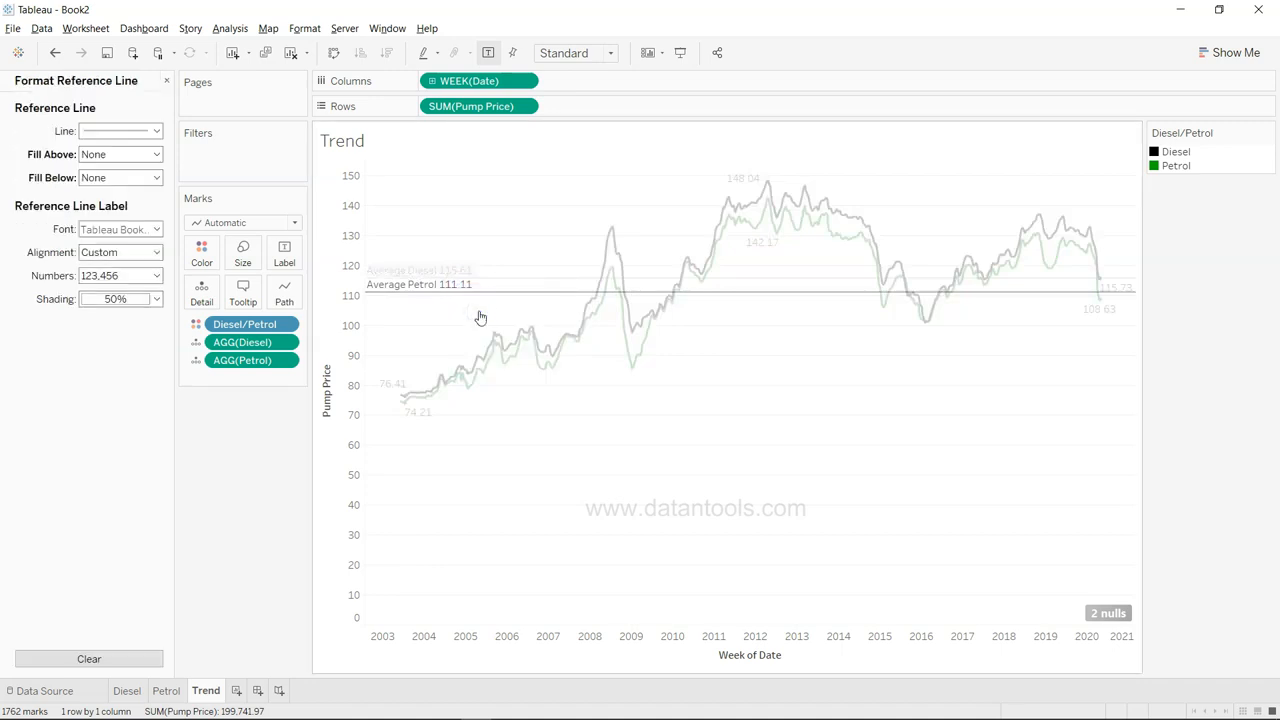
pyautogui.click(131, 254)
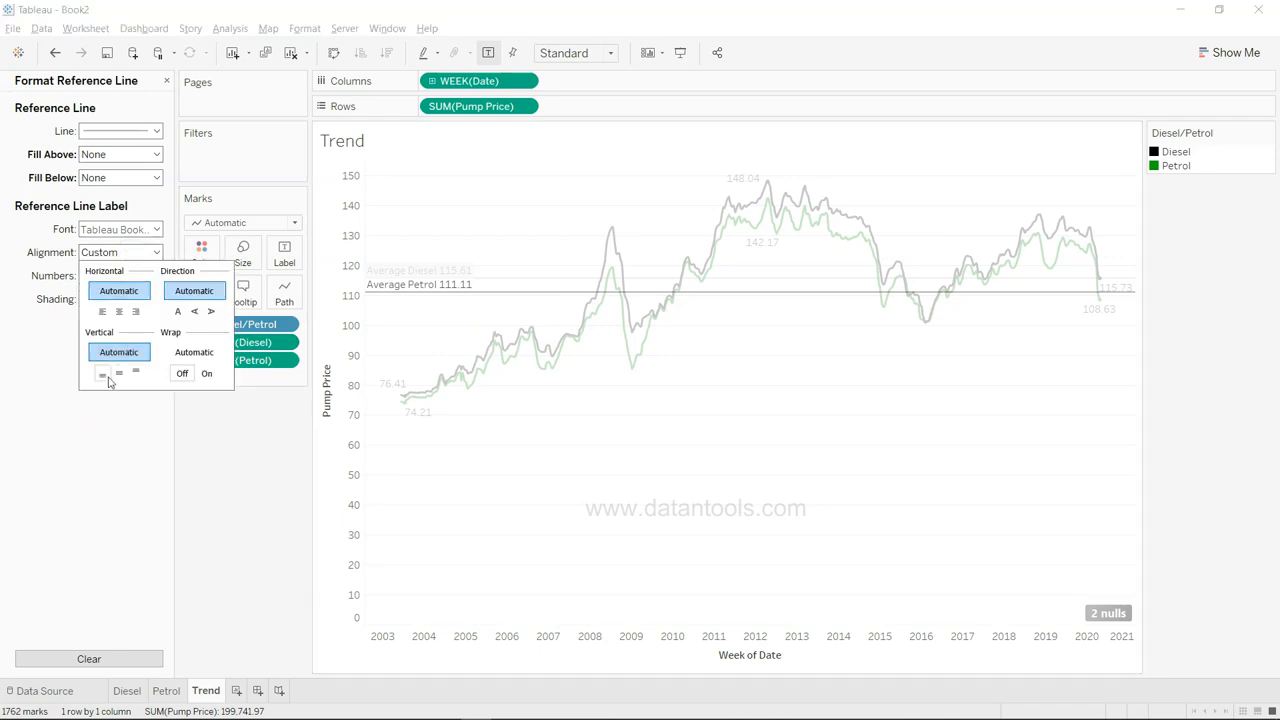
pyautogui.click(103, 374)
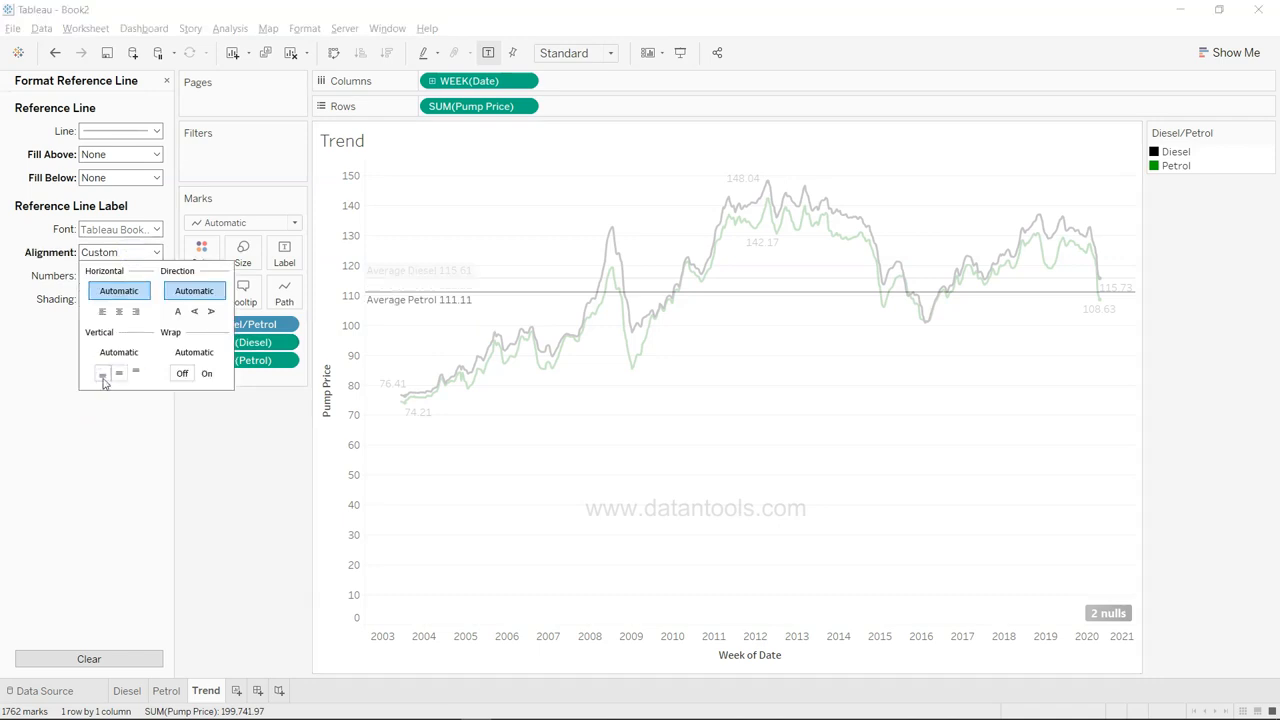
pyautogui.click(246, 460)
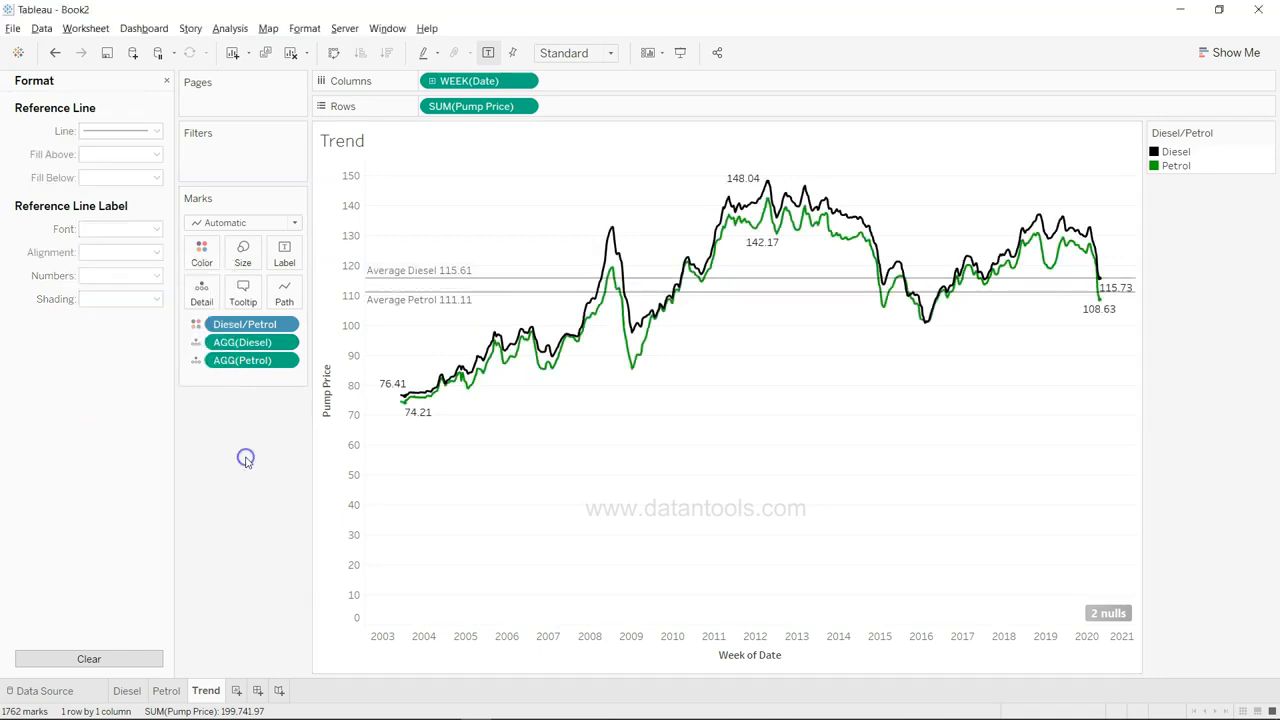
# Color the Petrol average line green and increase it to the third line thickness
pyautogui.click(436, 297)
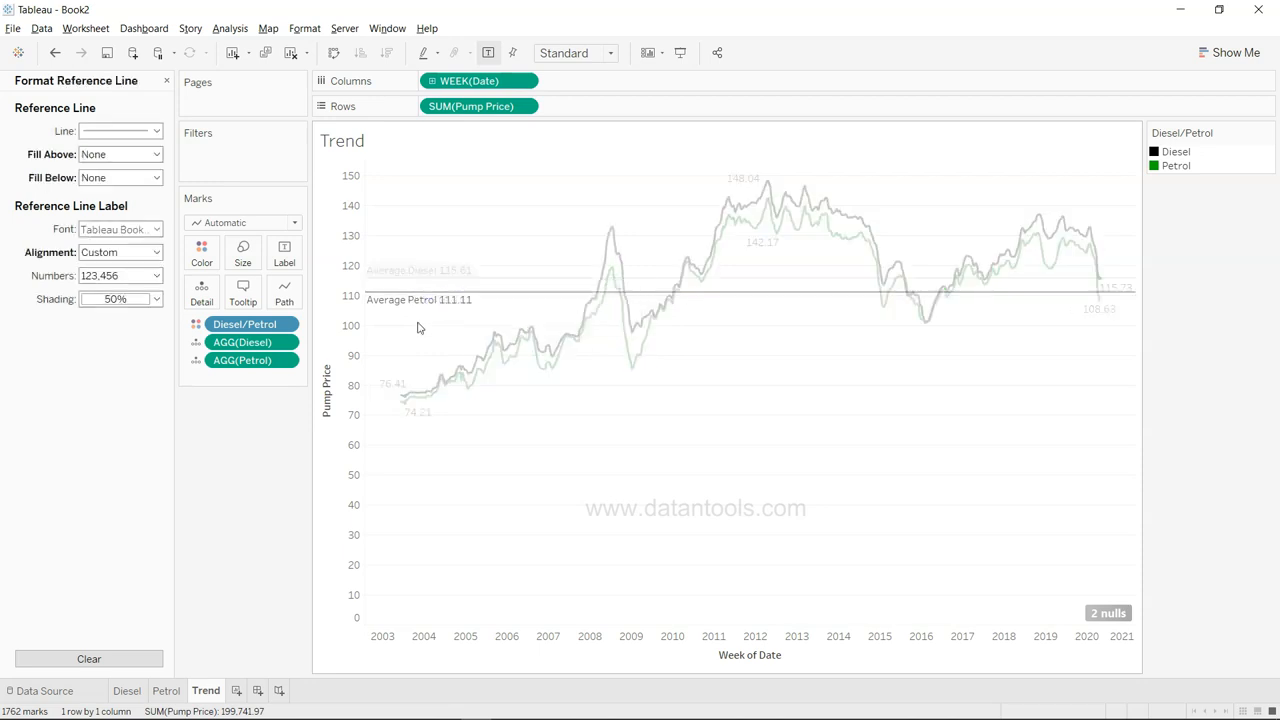
pyautogui.click(129, 136)
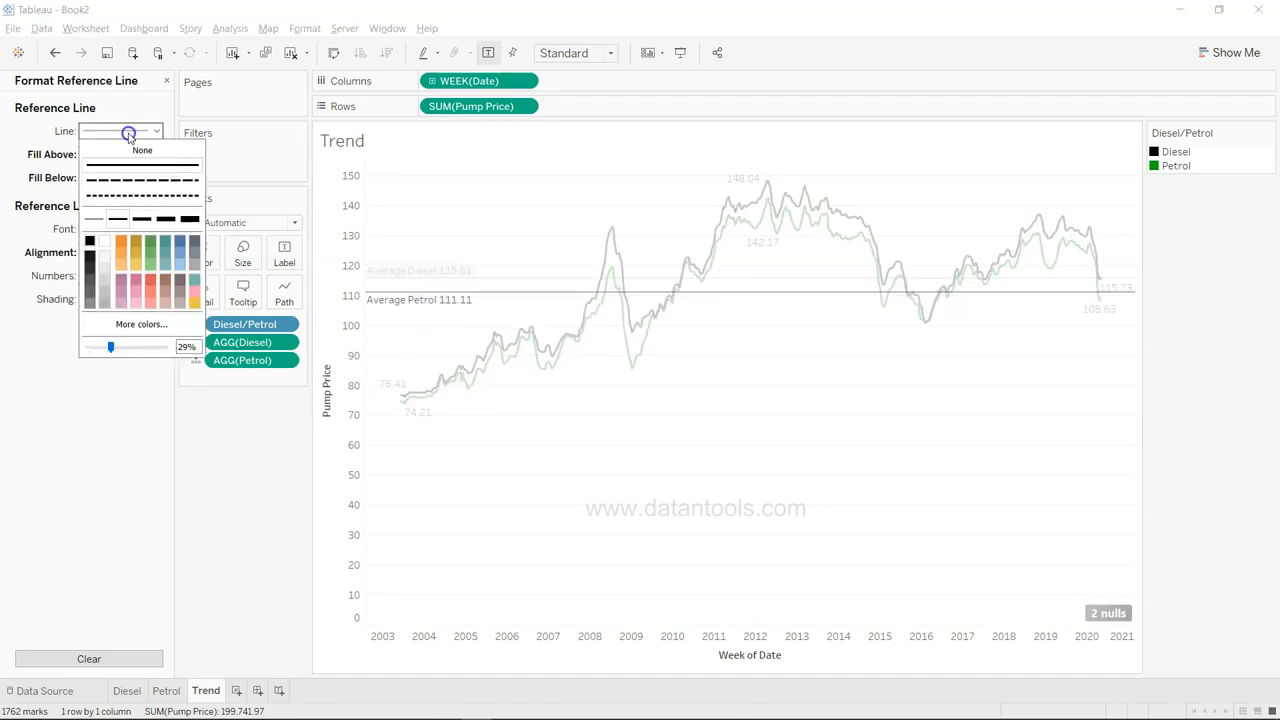
pyautogui.click(149, 240)
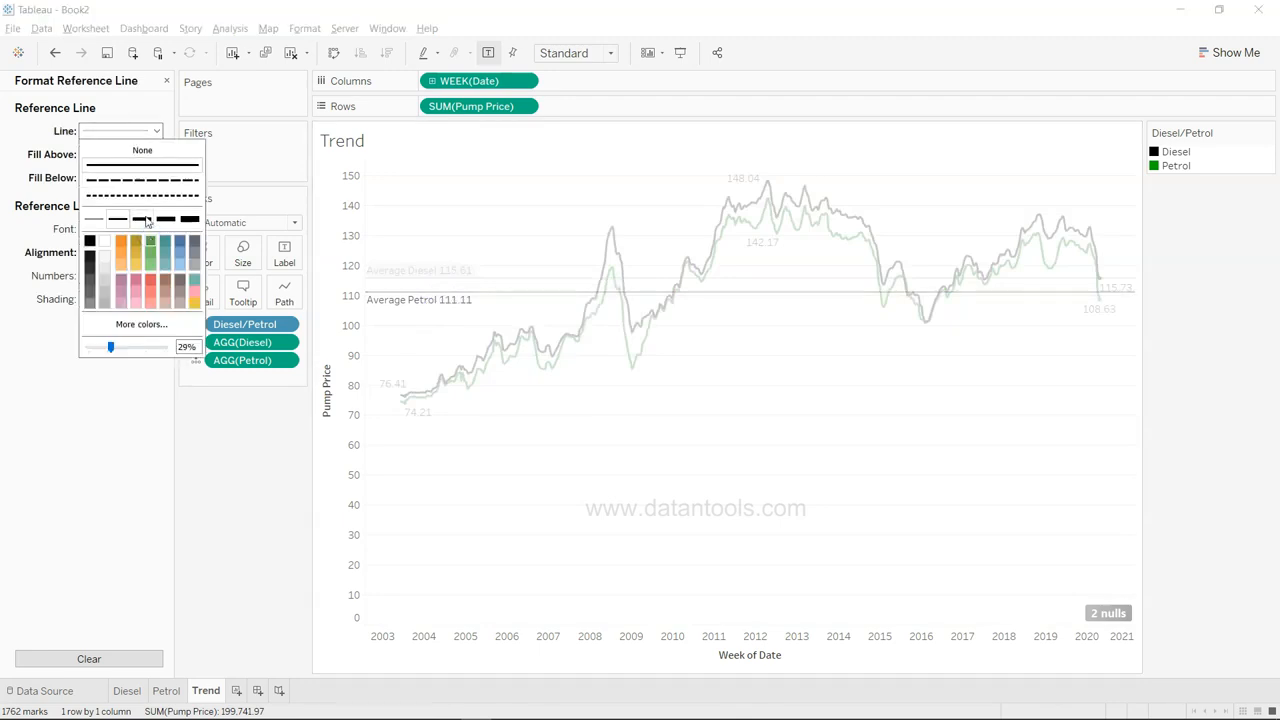
pyautogui.click(142, 219)
pyautogui.click(260, 494)
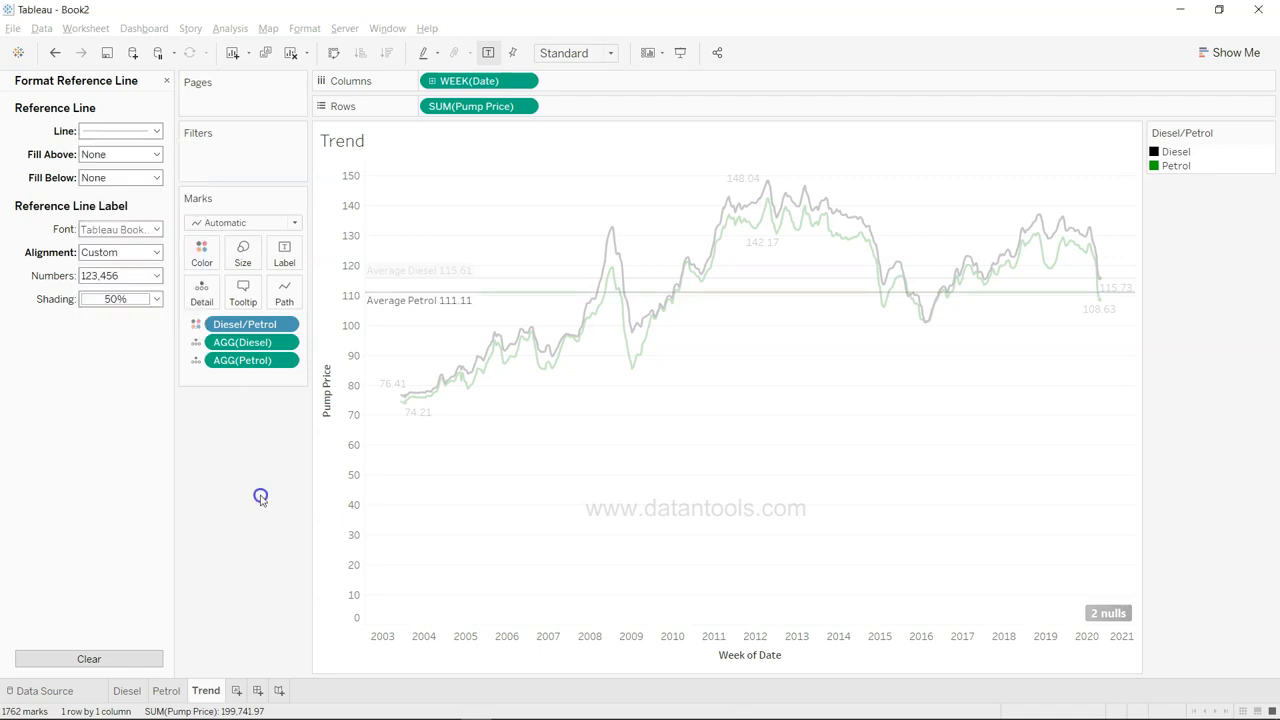
# Raise the Petrol average line's opacity to the maximum
pyautogui.click(456, 300)
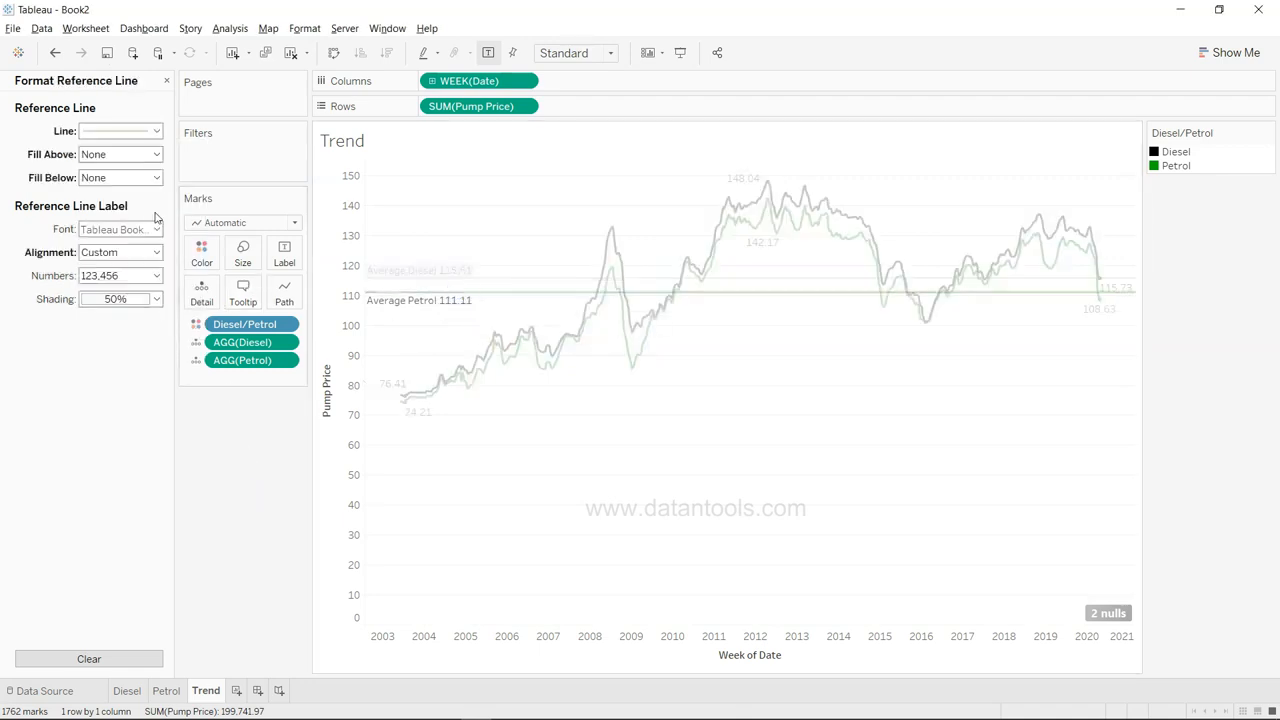
pyautogui.click(140, 132)
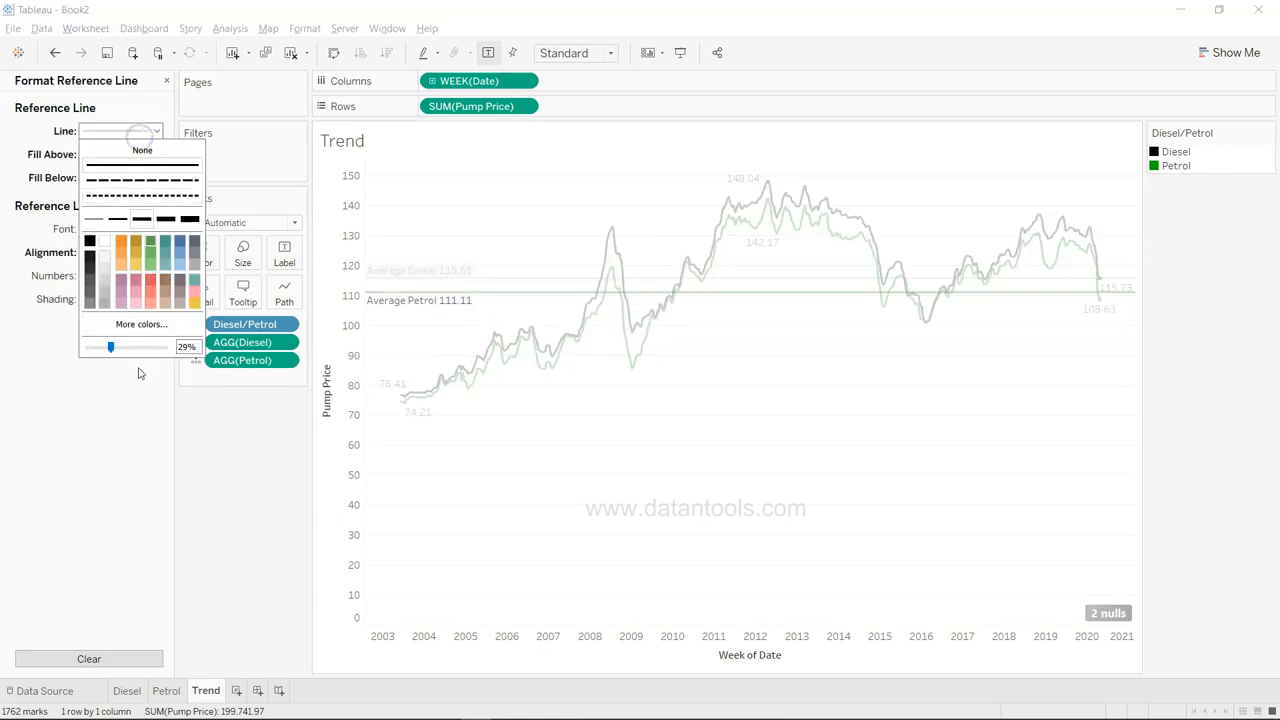
pyautogui.moveTo(109, 350); pyautogui.dragTo(167, 348)
pyautogui.click(260, 466)
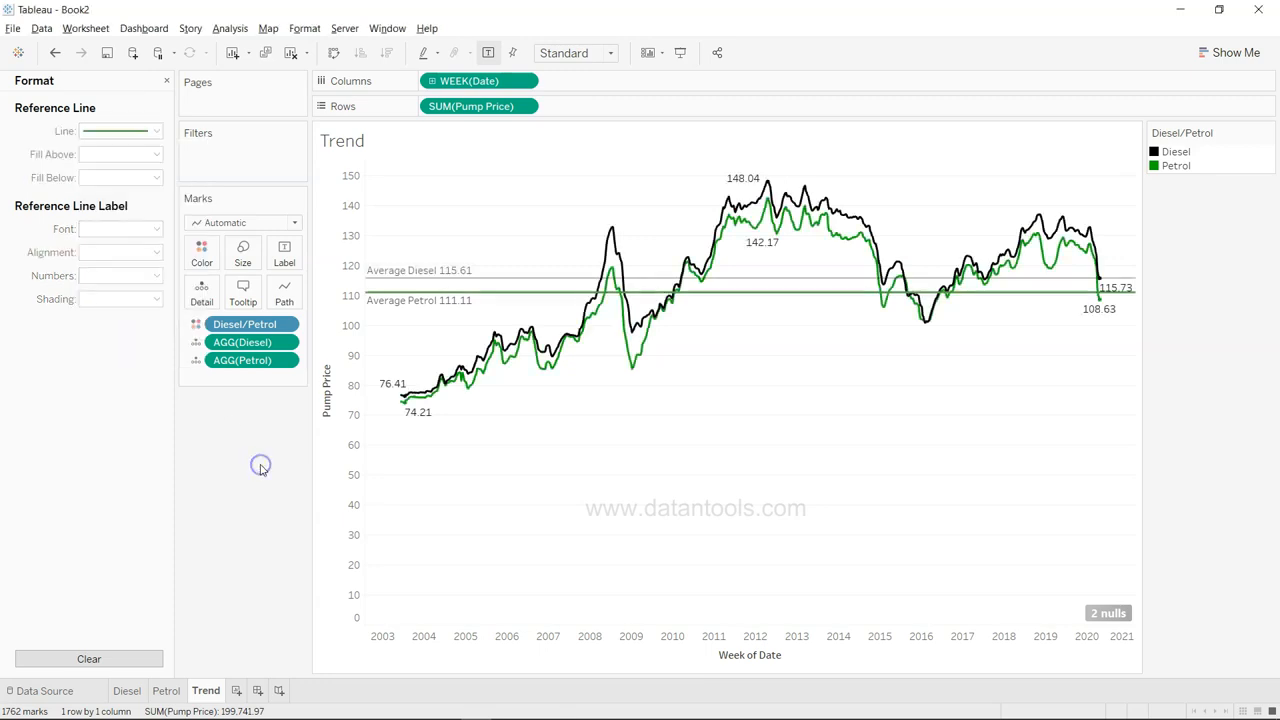
# Format the Diesel average line with 100% opacity and the third line thickness, keeping it black
pyautogui.click(460, 279)
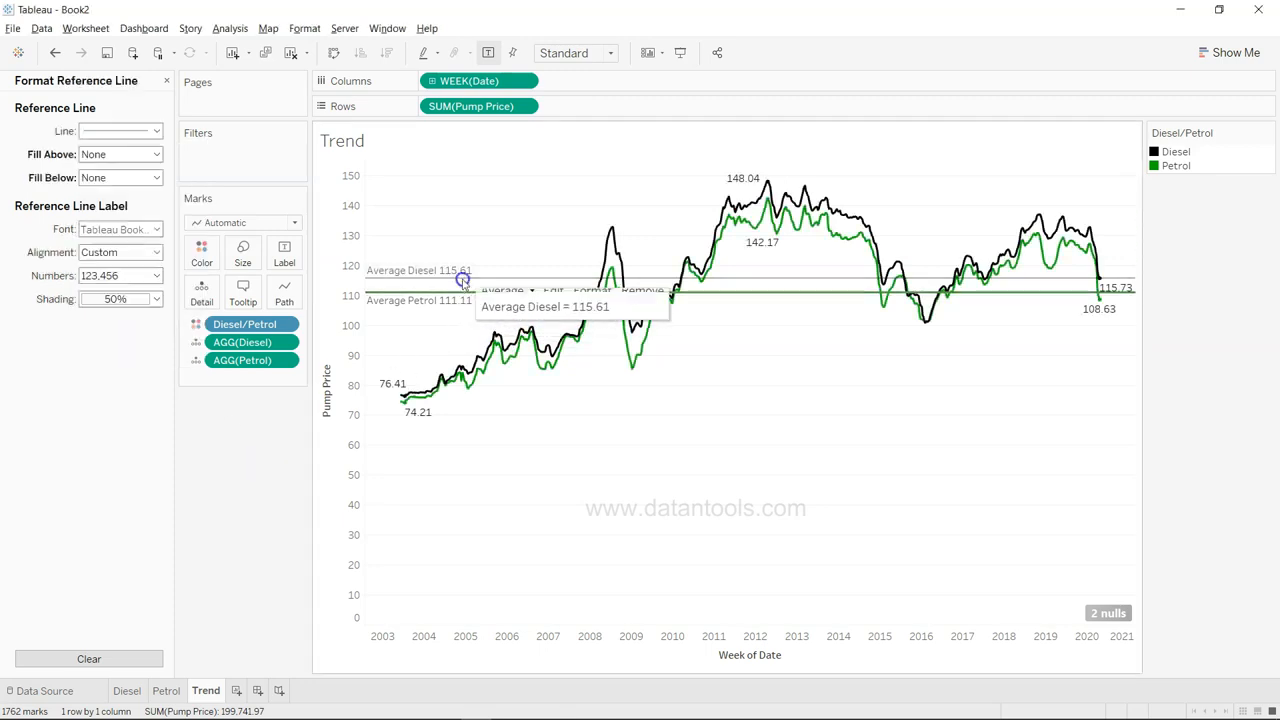
pyautogui.click(140, 133)
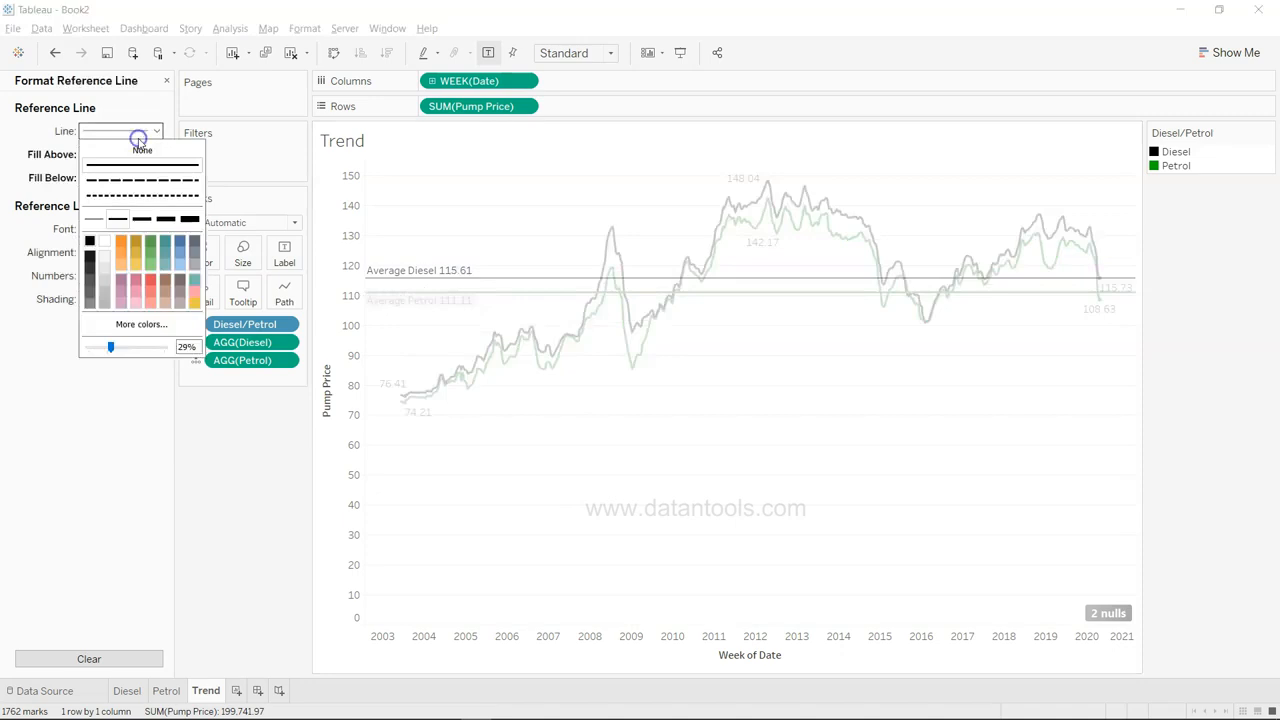
pyautogui.moveTo(112, 350); pyautogui.dragTo(166, 347)
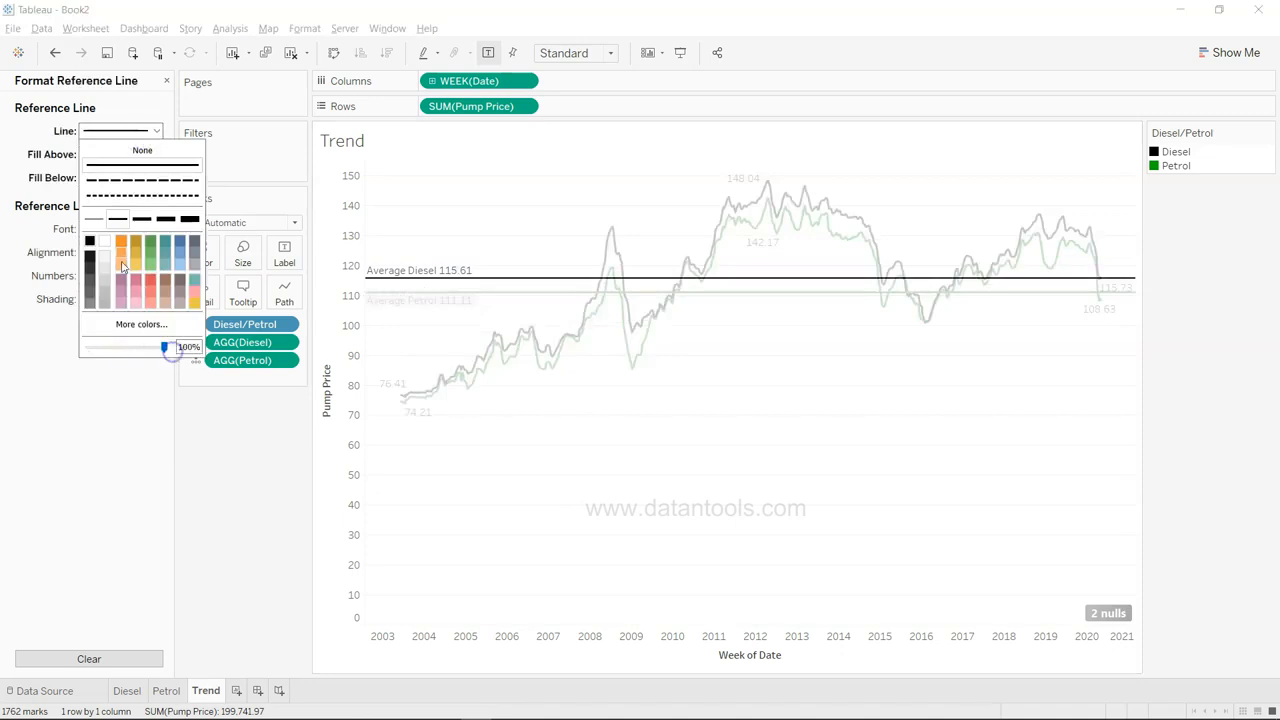
pyautogui.click(142, 219)
pyautogui.click(251, 478)
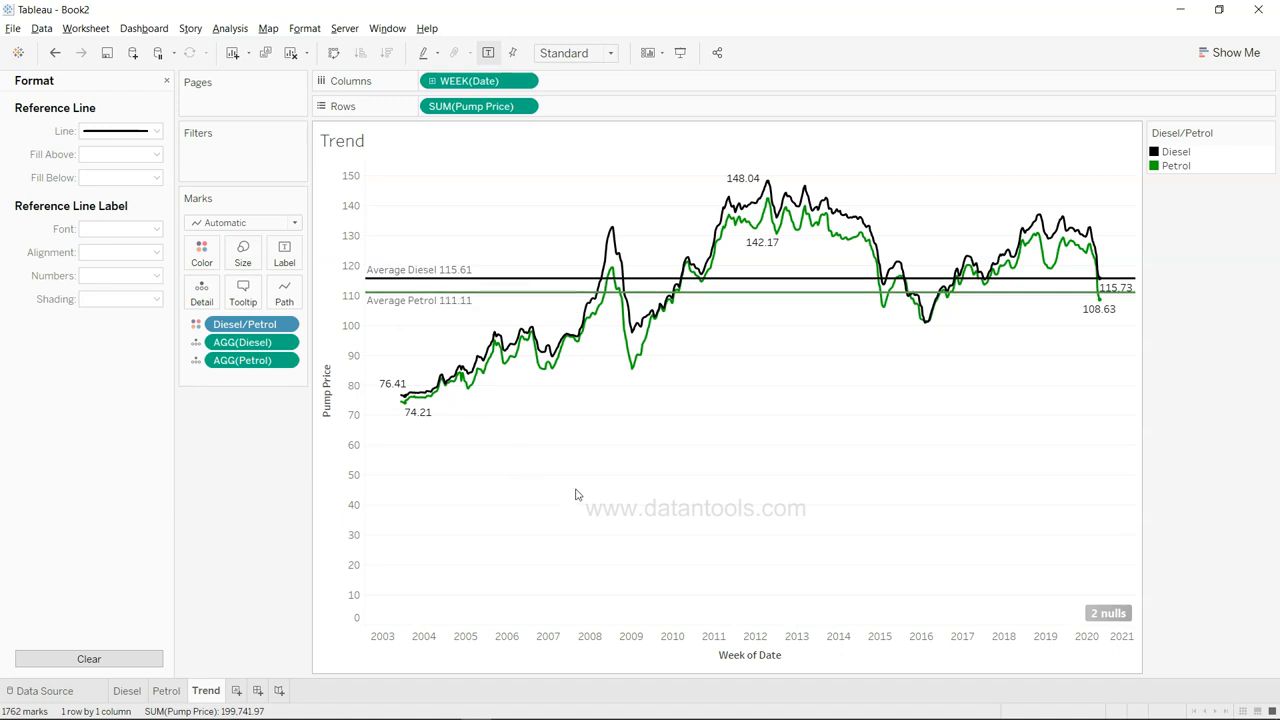
# Switch to the browser to review the layout of the reference Diesel vs Petrol Pump Price dashboard, and return to Tableau
pyautogui.hotkey('alt', 'Tab')
pyautogui.hotkey('alt', 'Tab')
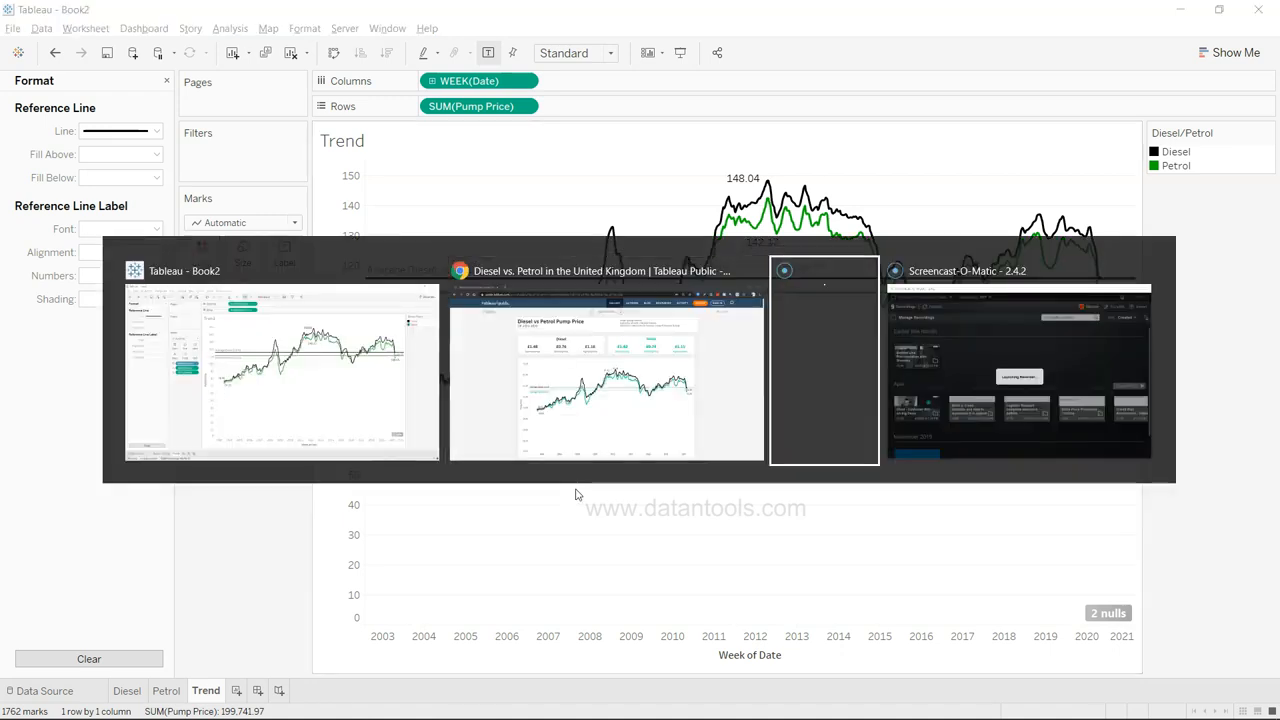
pyautogui.hotkey('alt', 'Tab')
pyautogui.hotkey('alt', 'Tab')
pyautogui.hotkey('alt', 'Tab')
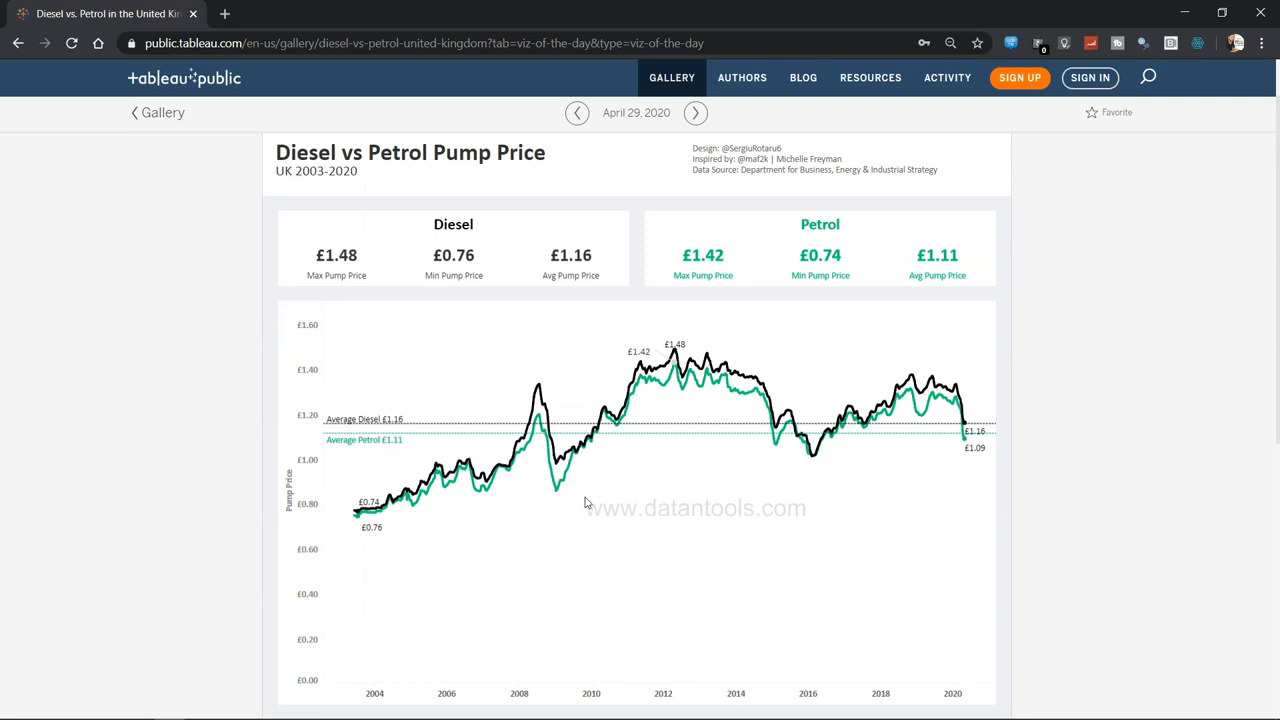
pyautogui.hotkey('alt', 'Tab')
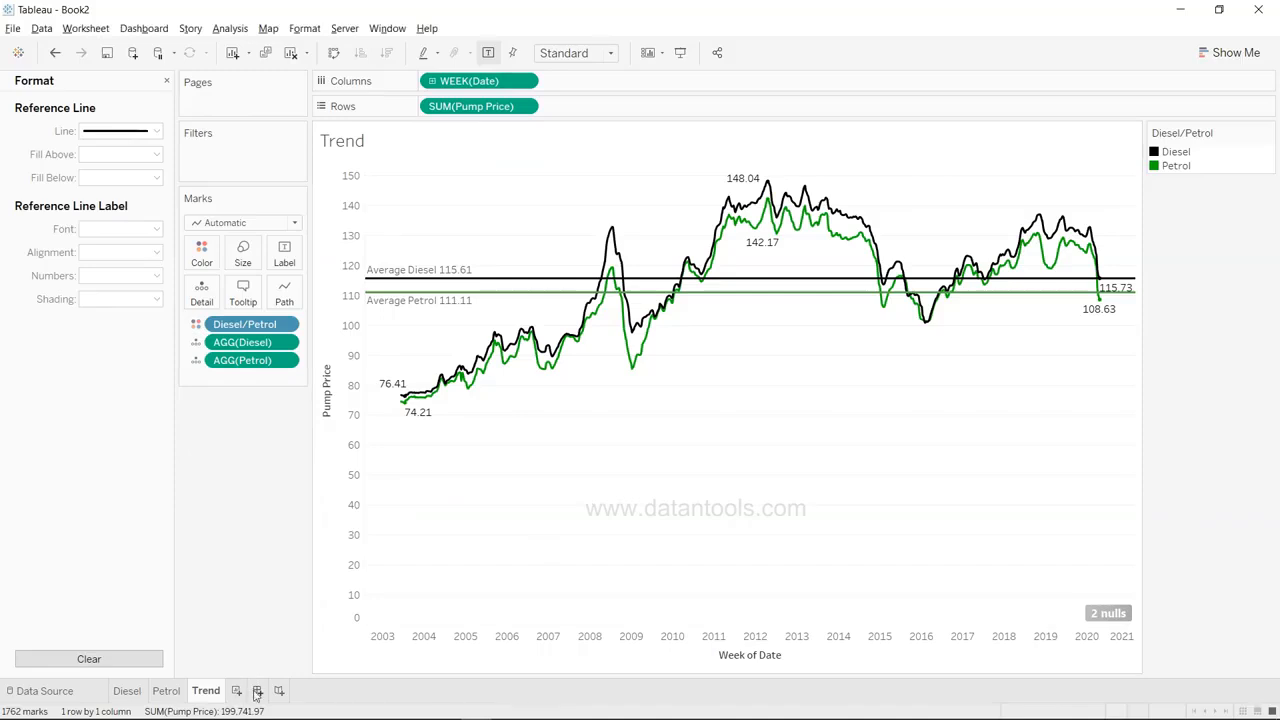
# Create a new dashboard and rename it "Diesel vs Petrol"
pyautogui.click(257, 690)
pyautogui.doubleClick(256, 690)
pyautogui.write('Diesel')
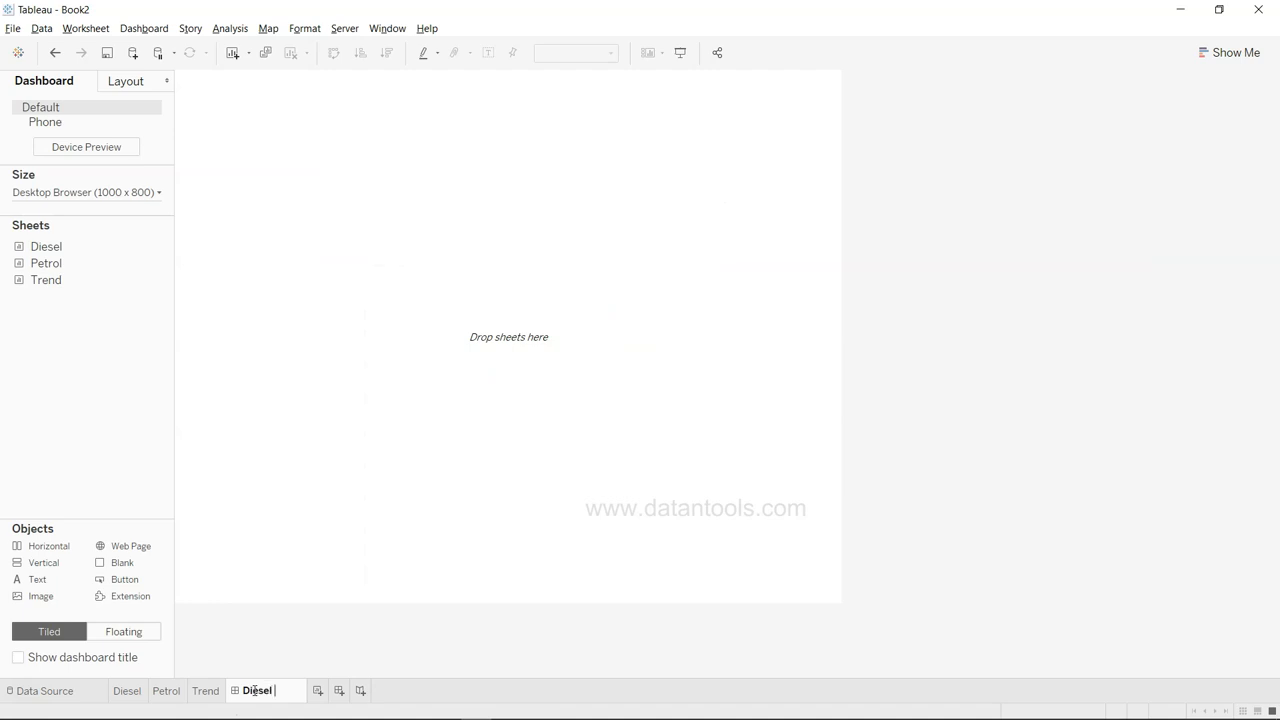
pyautogui.write(' vs Petrol')
pyautogui.press('Return')
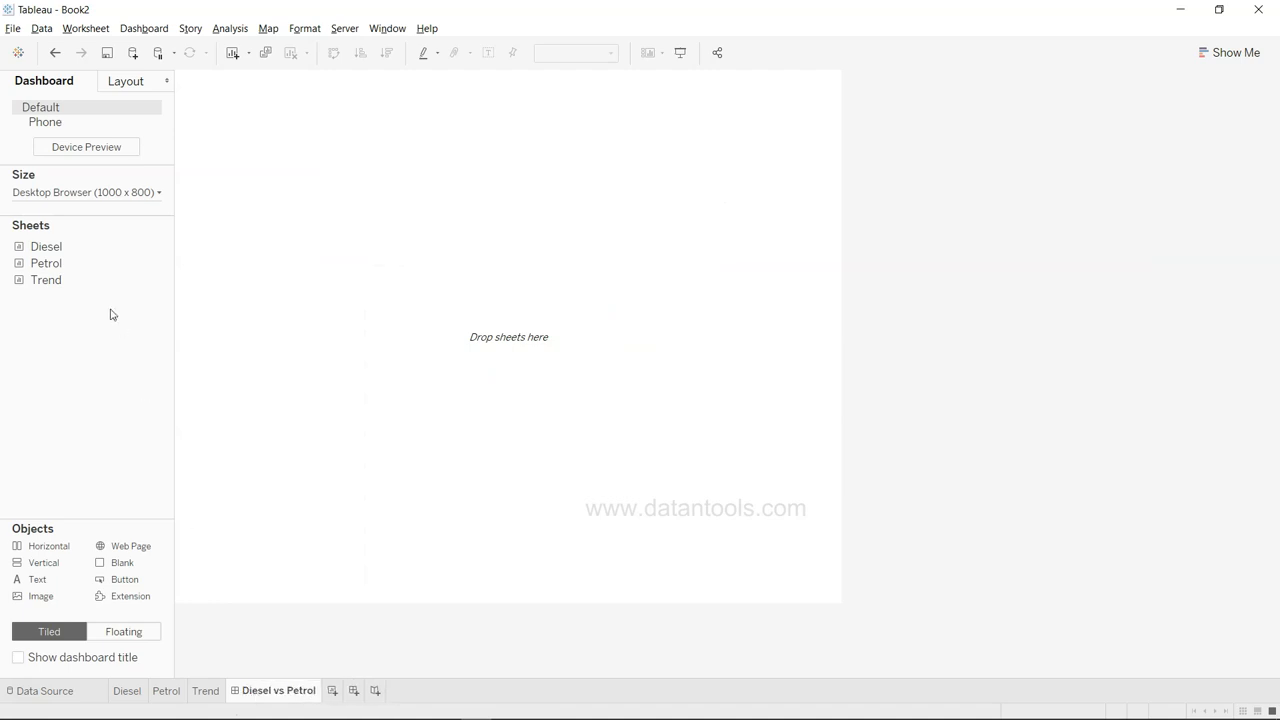
# Place the Diesel and Petrol sheets side by side on the dashboard, with the Trend sheet across the area beneath them
pyautogui.moveTo(81, 264)
pyautogui.moveTo(84, 253); pyautogui.dragTo(289, 194)
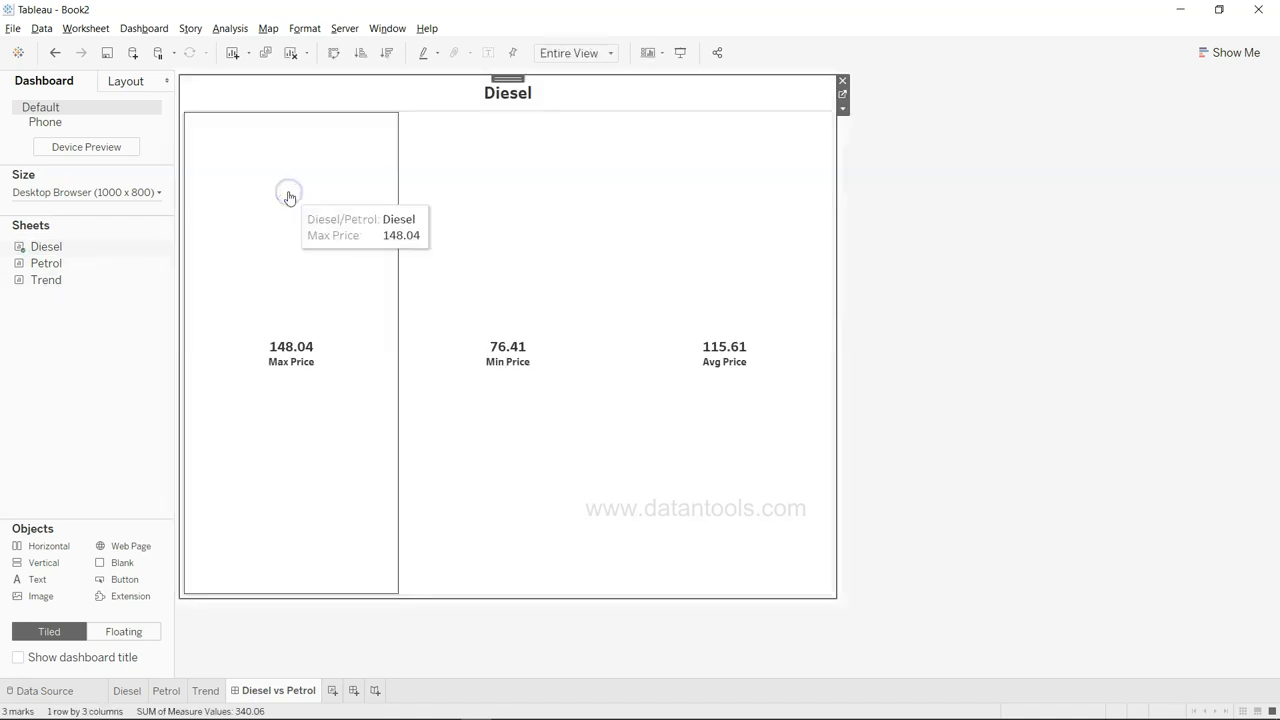
pyautogui.moveTo(57, 263); pyautogui.dragTo(682, 303)
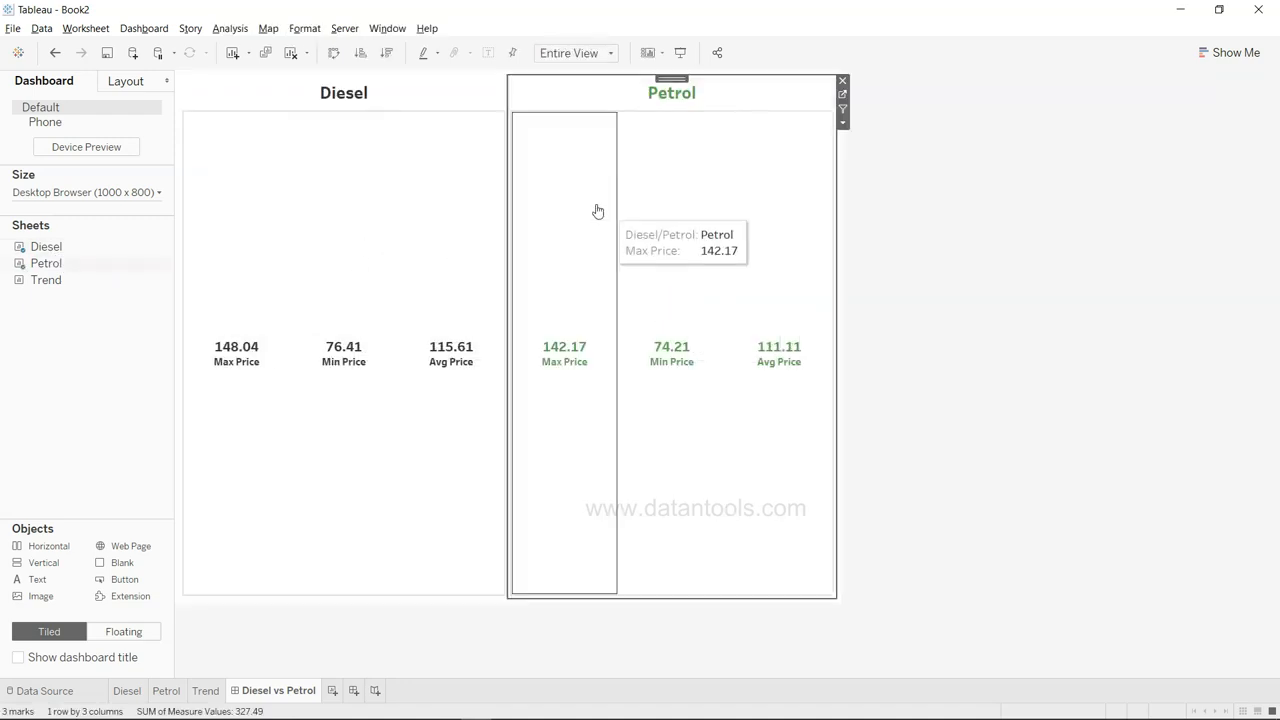
pyautogui.moveTo(138, 285); pyautogui.dragTo(508, 605)
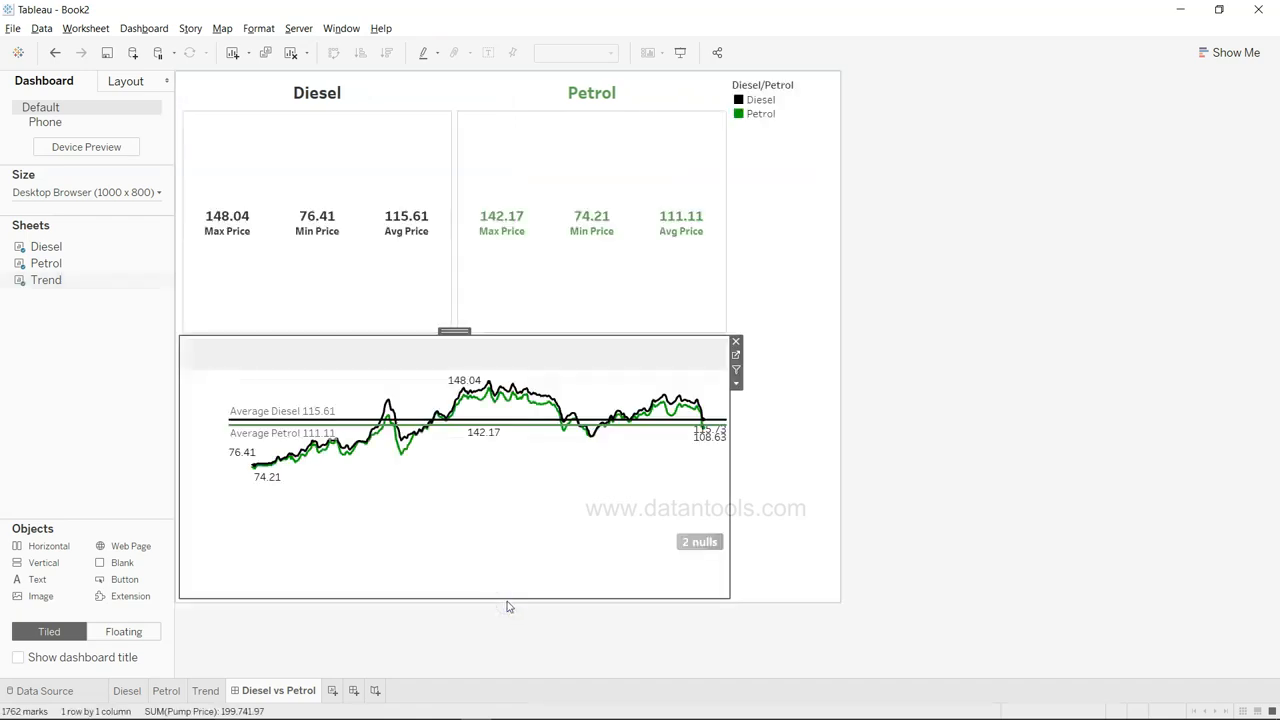
# Remove the Diesel/Petrol color legend from the dashboard and shorten the Diesel and Petrol summary row to about 158 px high
pyautogui.click(811, 153)
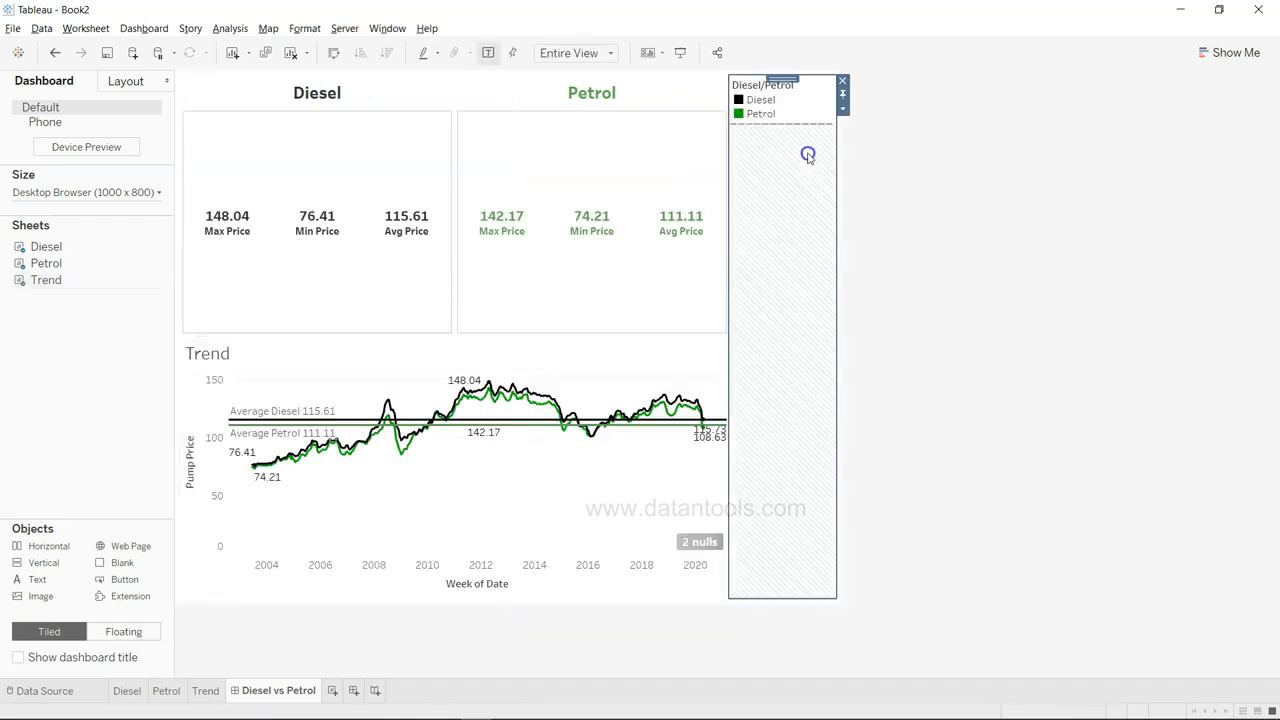
pyautogui.click(844, 84)
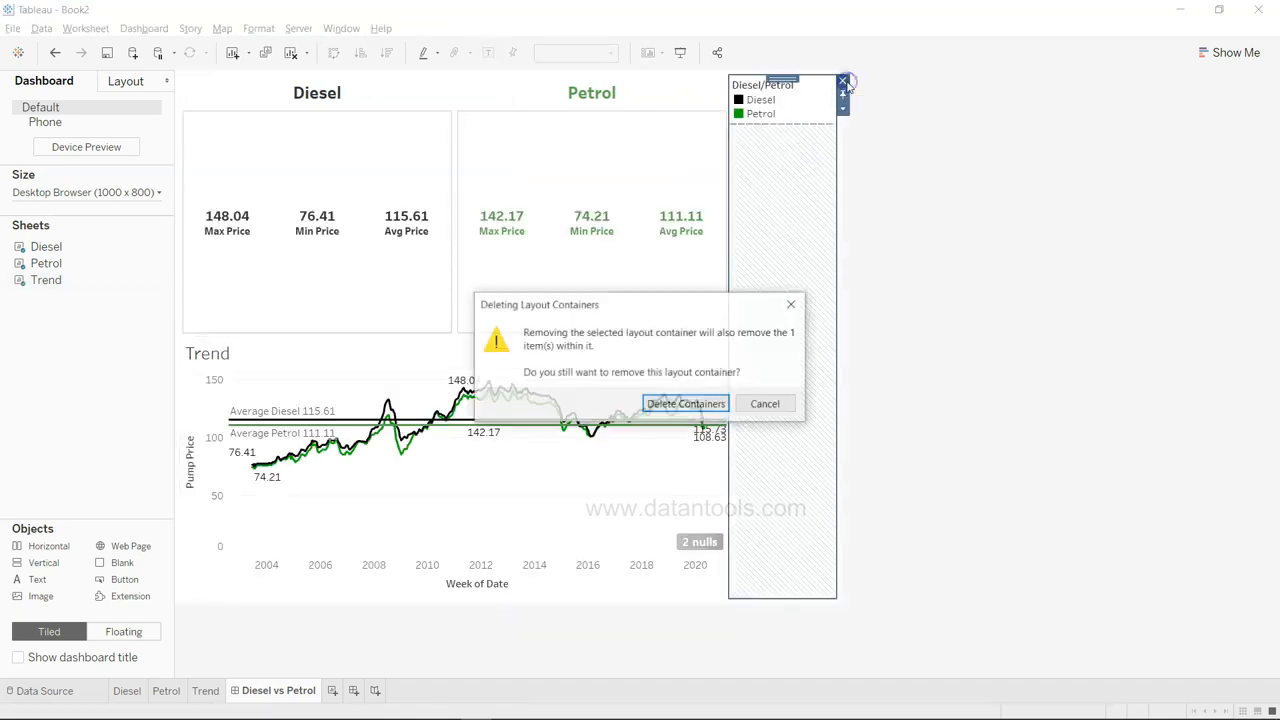
pyautogui.click(766, 404)
pyautogui.click(802, 106)
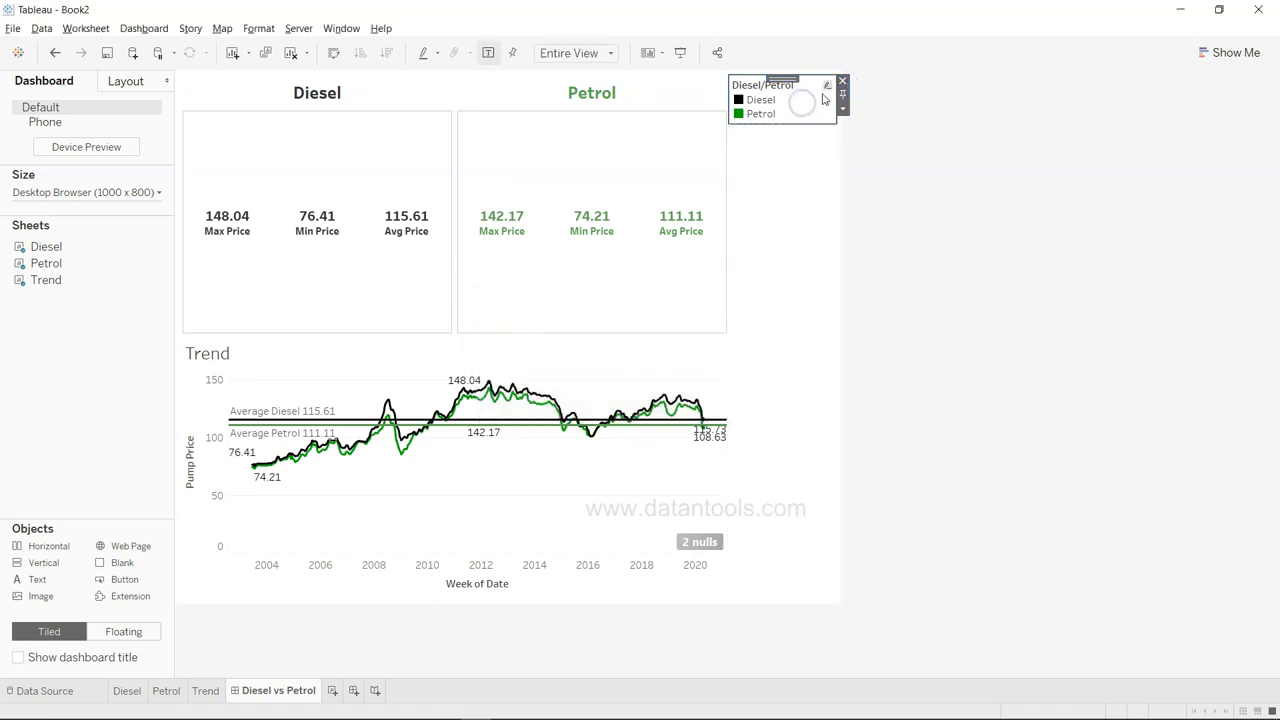
pyautogui.click(842, 81)
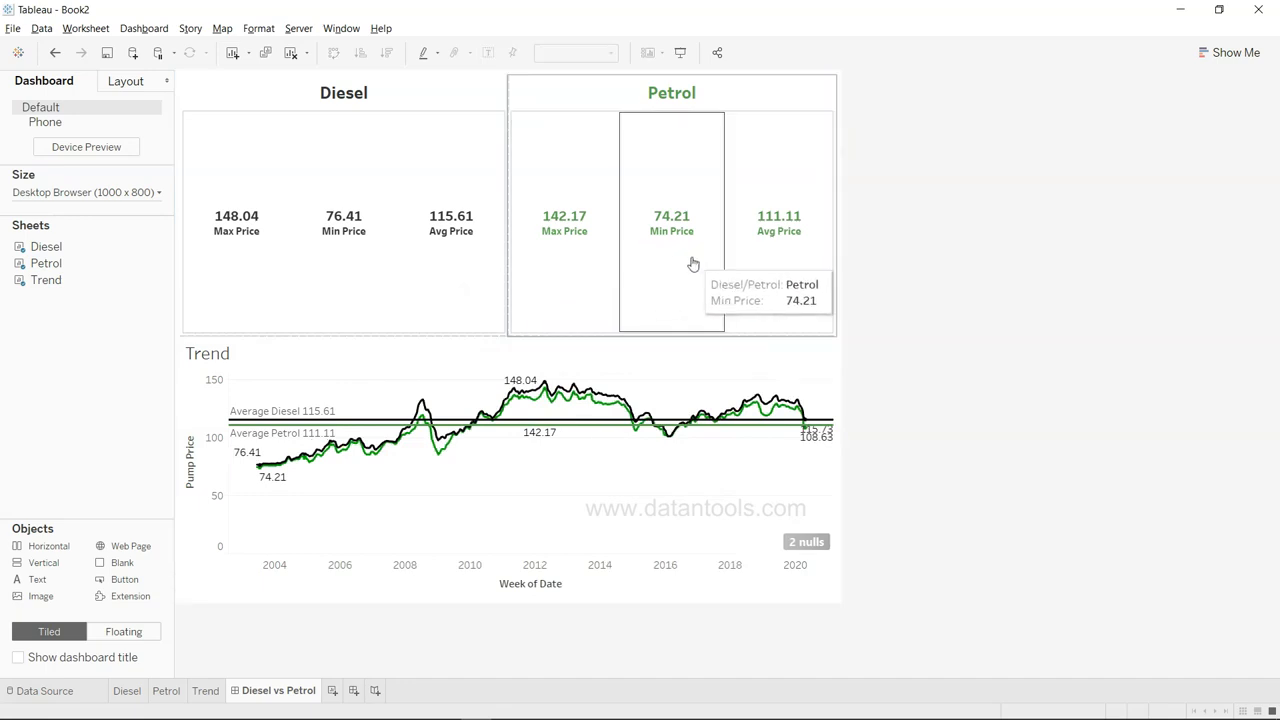
pyautogui.moveTo(559, 334); pyautogui.dragTo(583, 182)
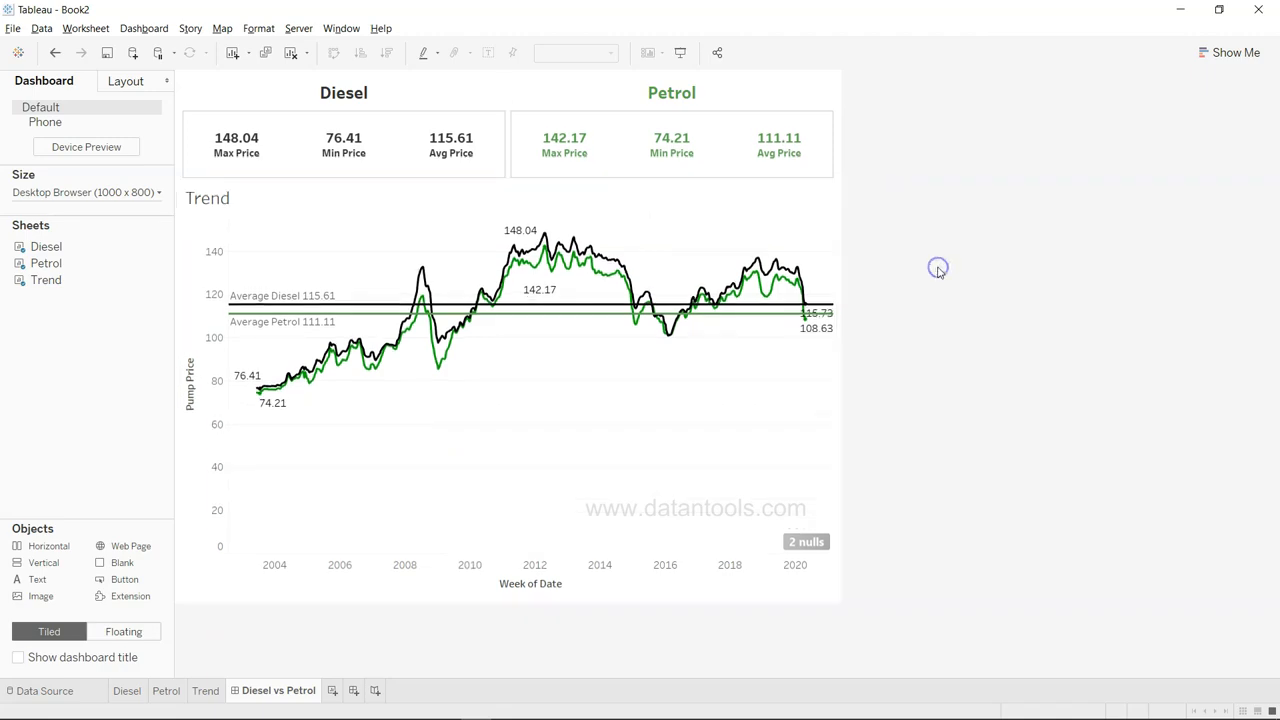
# Compare the spacing and background of the assembled dashboard with the reference dashboard in the browser, and return to Tableau
pyautogui.hotkey('alt', 'Tab')
pyautogui.hotkey('alt', 'Tab')
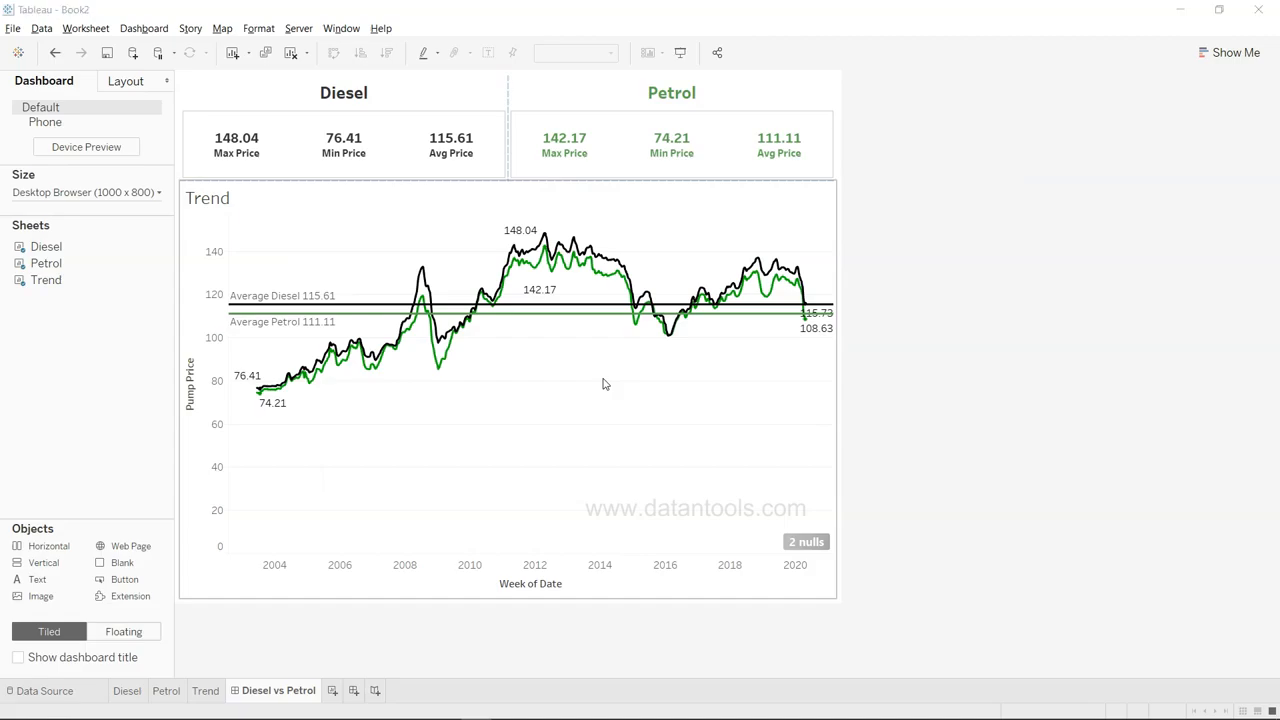
pyautogui.hotkey('alt', 'Tab')
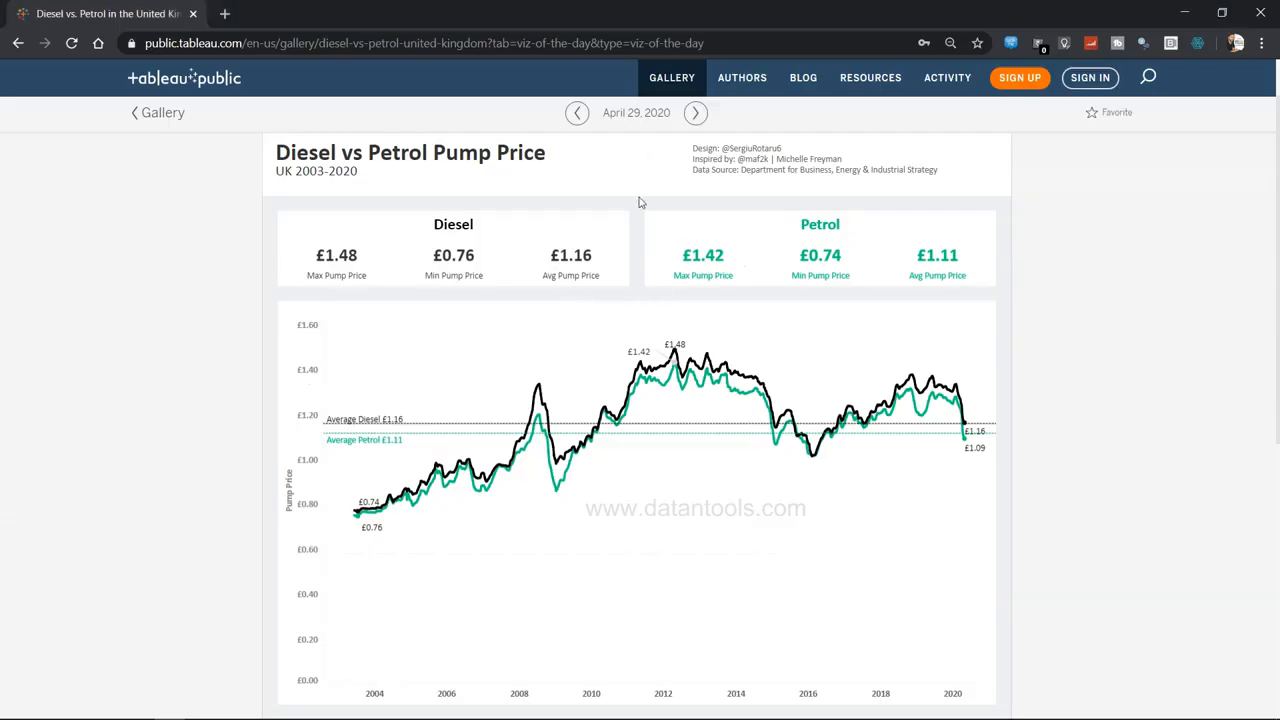
pyautogui.hotkey('alt', 'Tab')
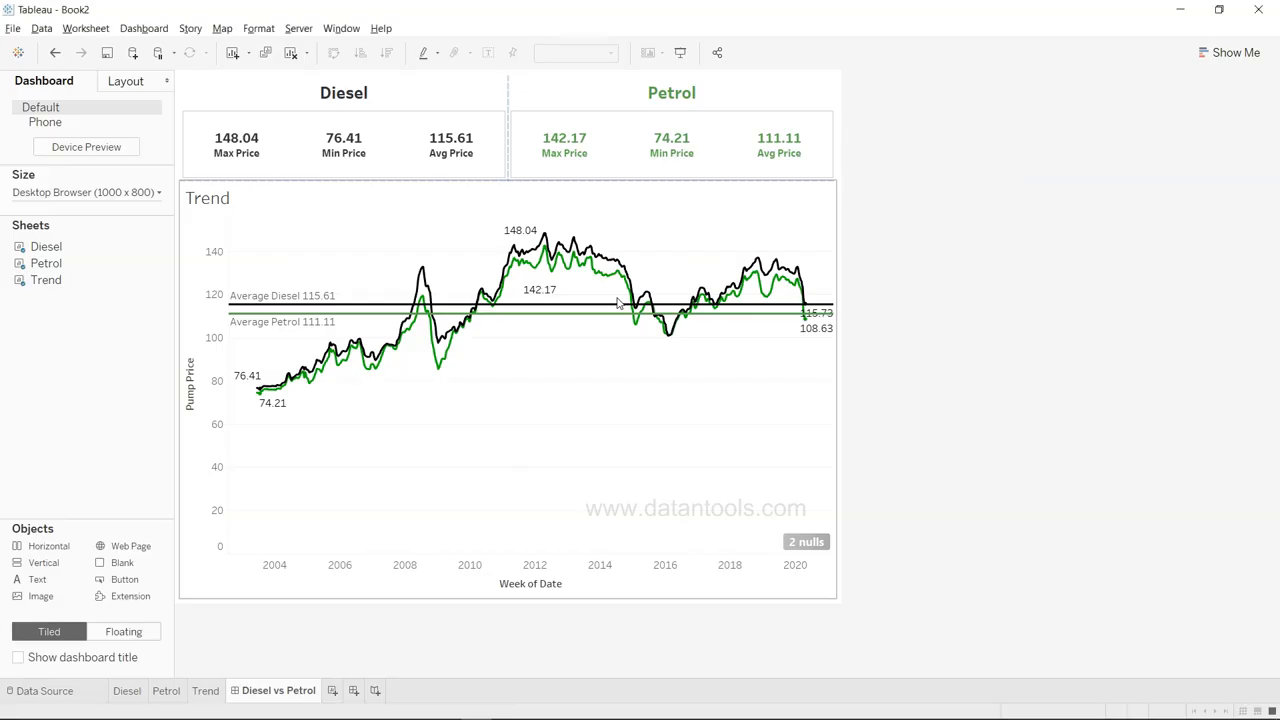
# Set the Diesel summary's inner padding to 7 on all sides
pyautogui.click(126, 82)
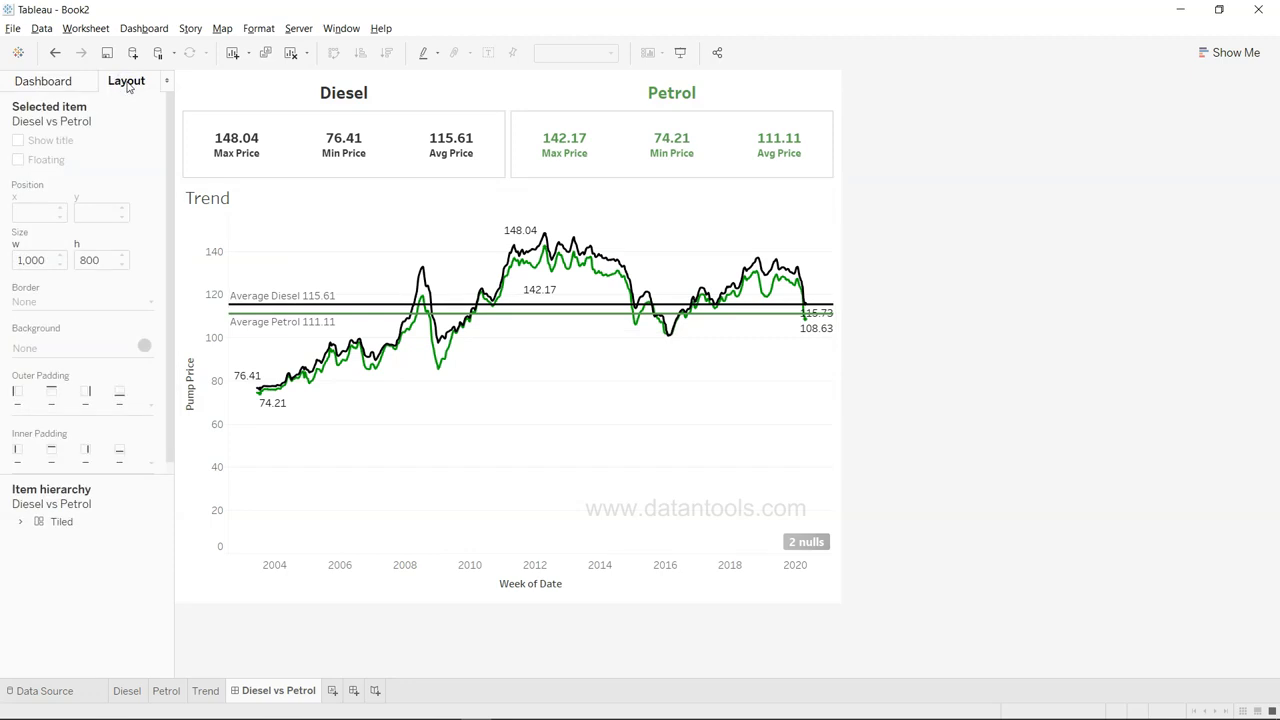
pyautogui.click(295, 103)
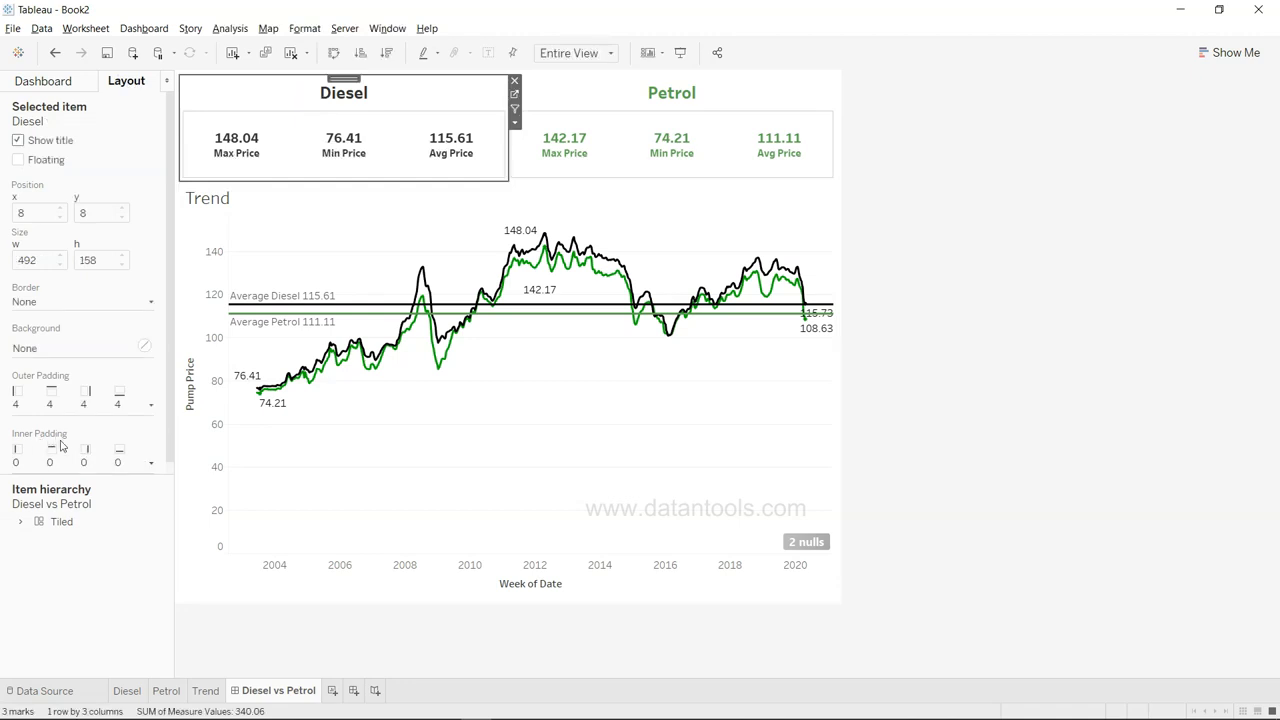
pyautogui.click(151, 465)
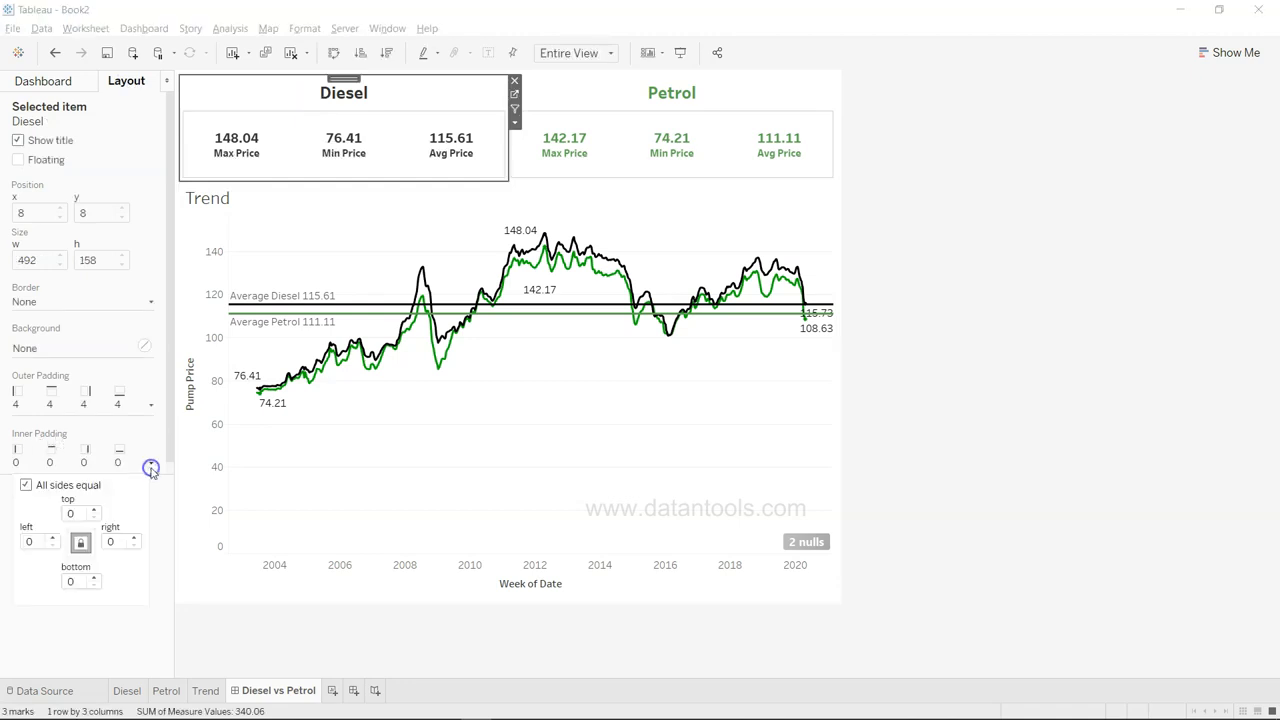
pyautogui.click(94, 509)
pyautogui.click(94, 509)
pyautogui.click(94, 509)
pyautogui.click(94, 509)
pyautogui.click(94, 509)
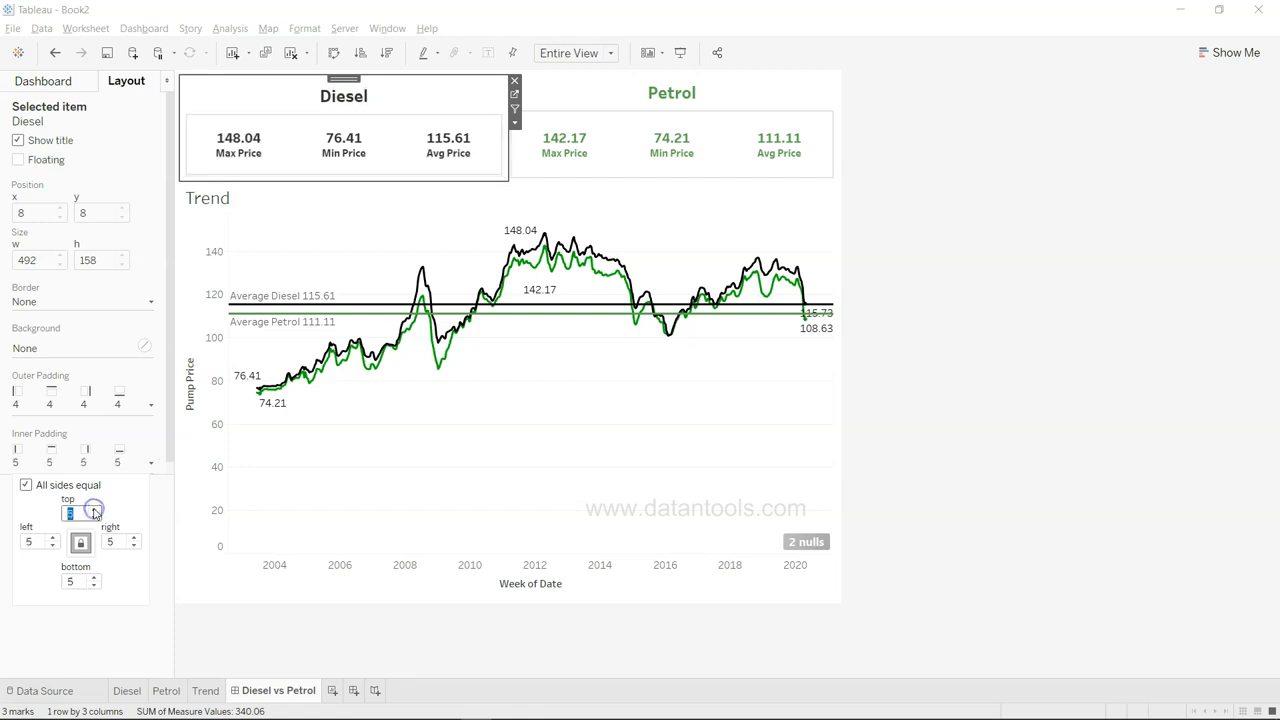
pyautogui.click(94, 509)
pyautogui.click(94, 509)
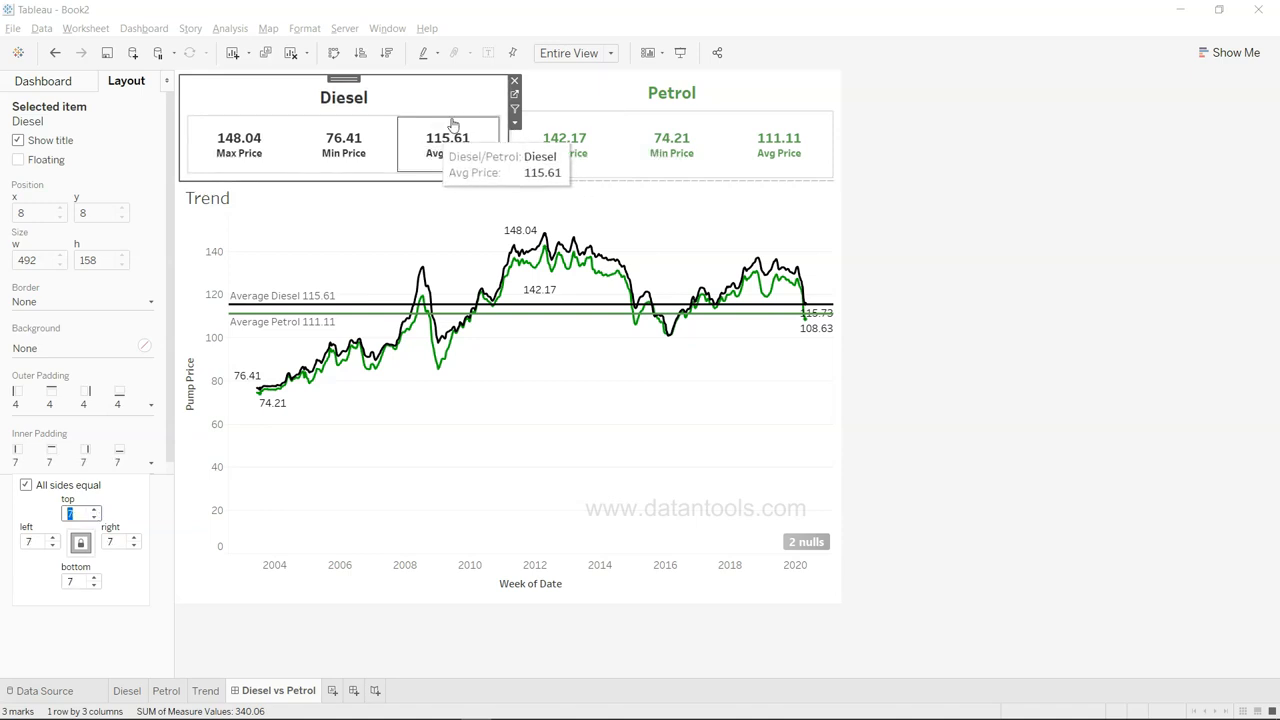
pyautogui.click(904, 231)
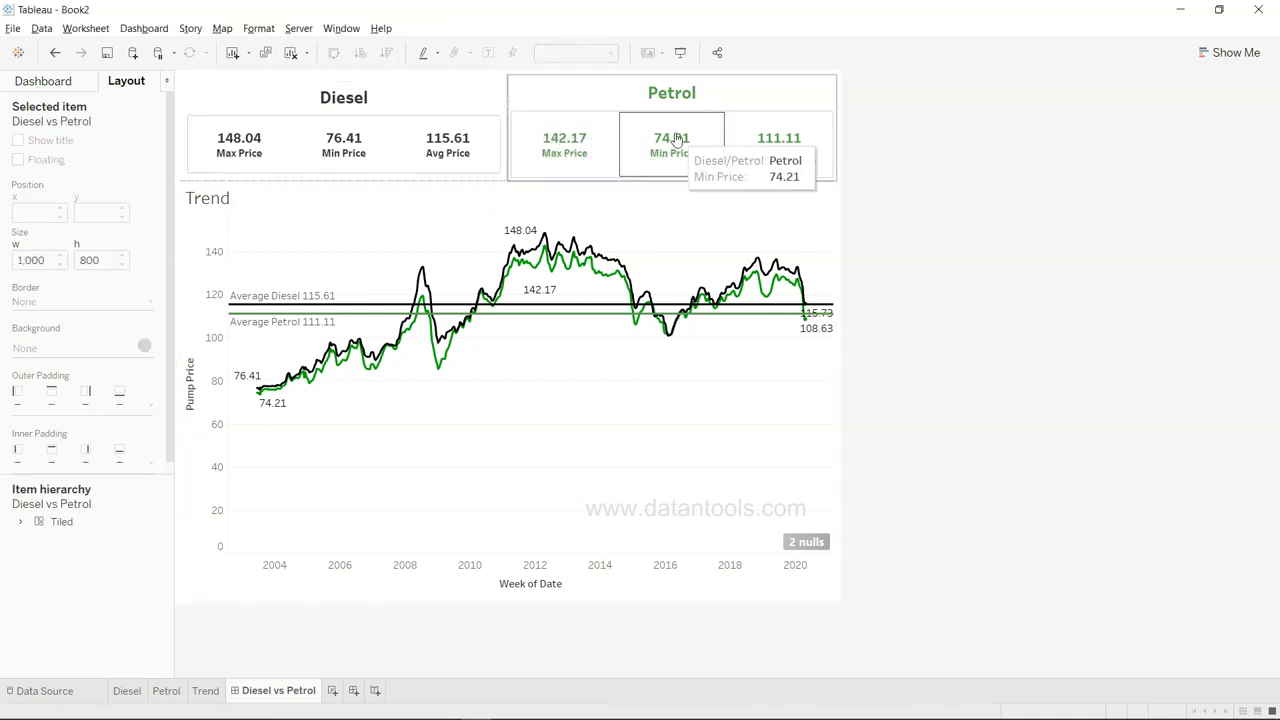
# Set the Petrol summary's inner padding to 7 on all sides
pyautogui.click(771, 100)
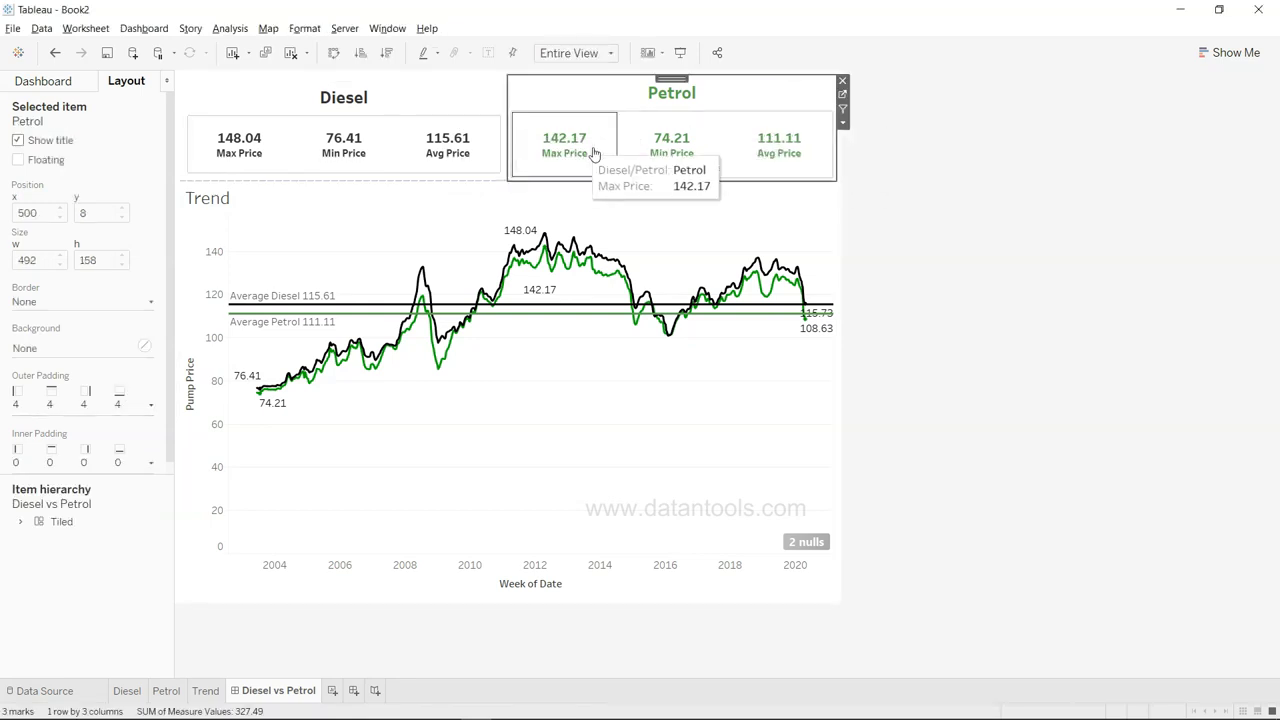
pyautogui.click(150, 466)
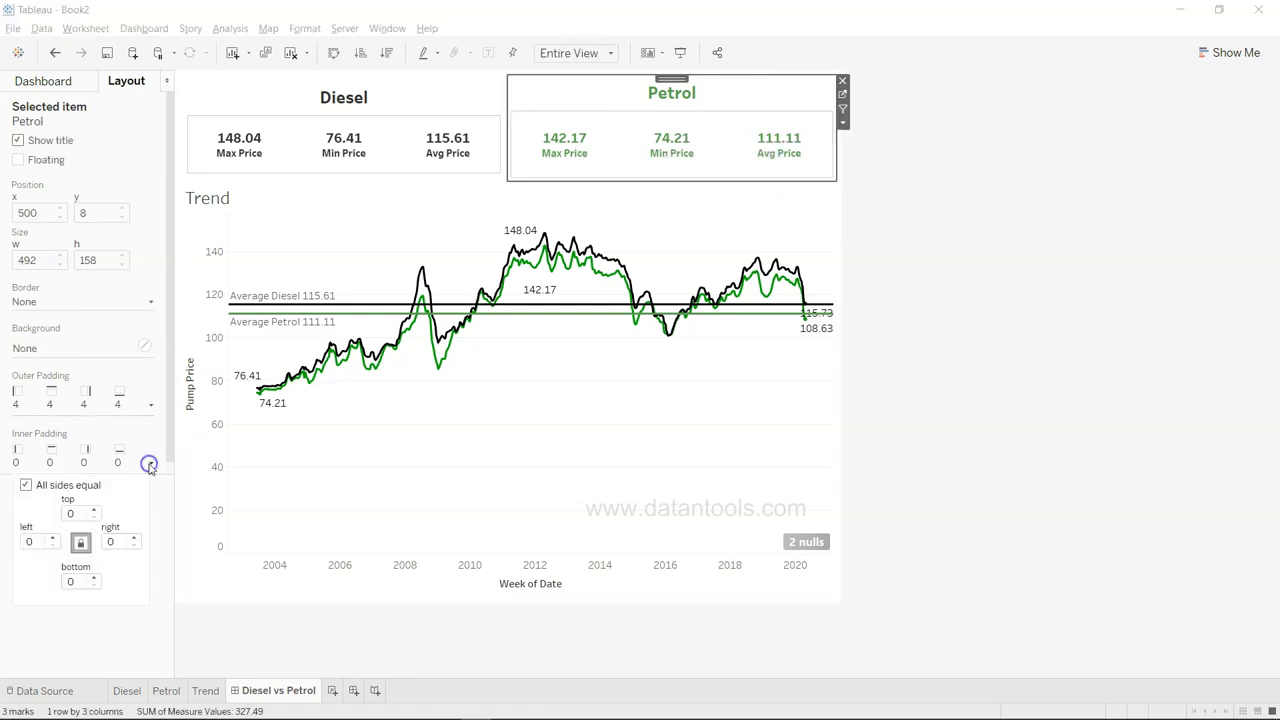
pyautogui.click(96, 510)
pyautogui.click(96, 510)
pyautogui.click(96, 510)
pyautogui.click(96, 510)
pyautogui.click(96, 510)
pyautogui.click(96, 510)
pyautogui.click(96, 511)
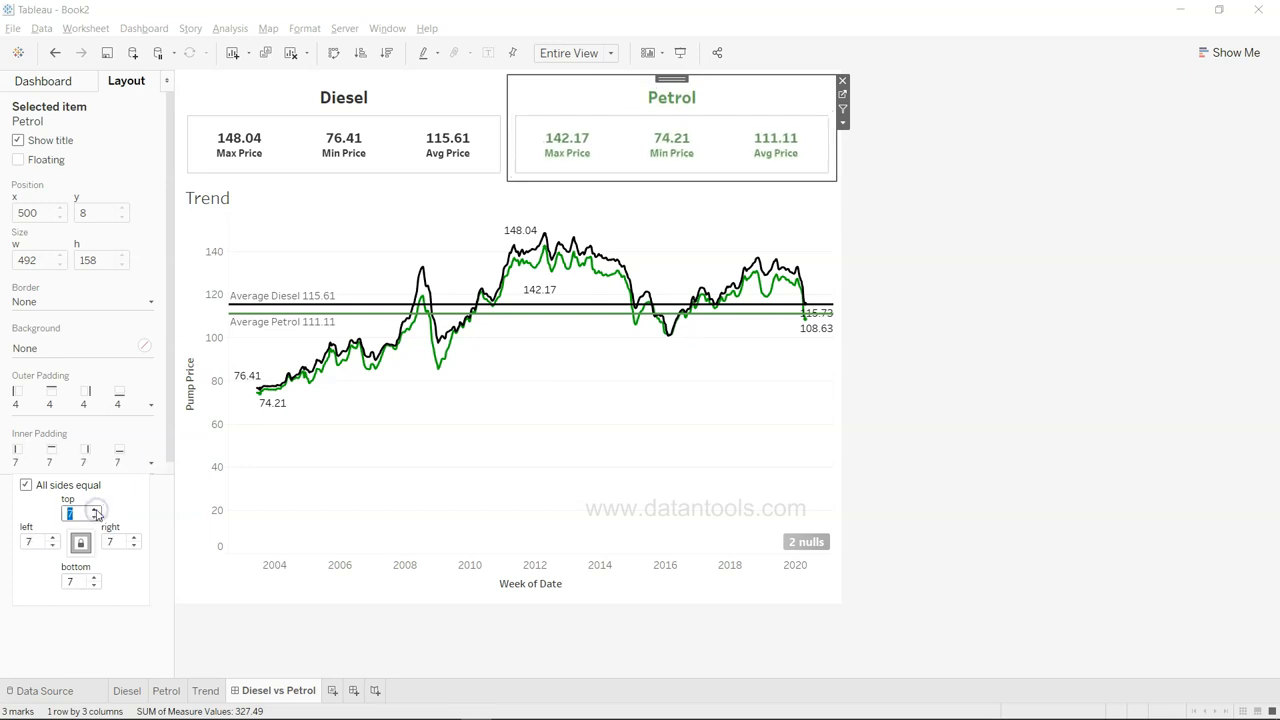
pyautogui.click(979, 322)
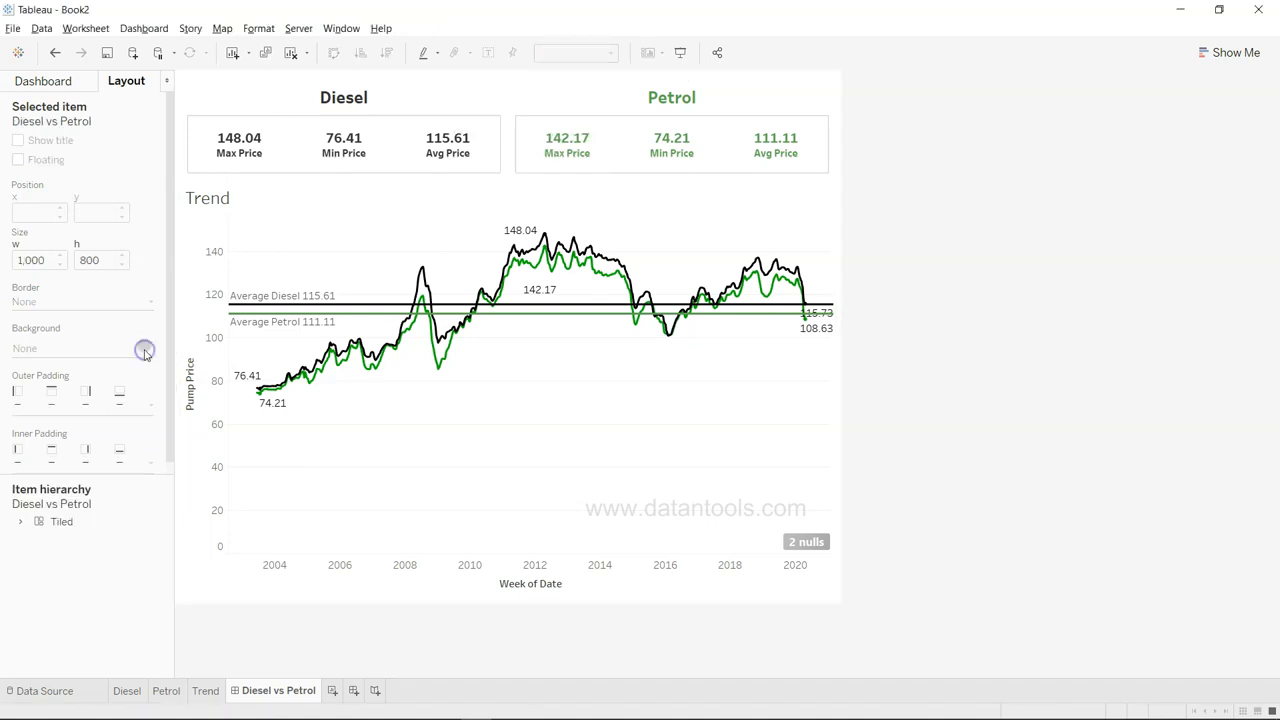
# Give the dashboard's outer tiled container a light grey background
pyautogui.click(177, 178)
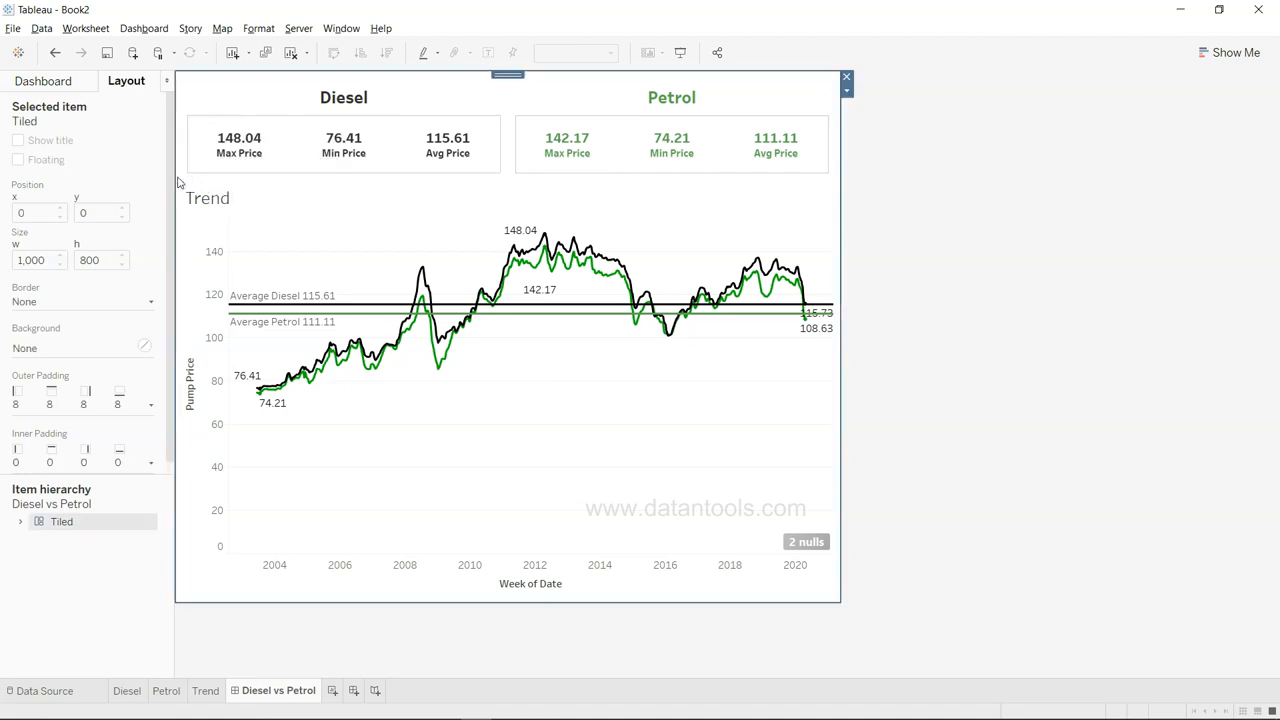
pyautogui.click(142, 345)
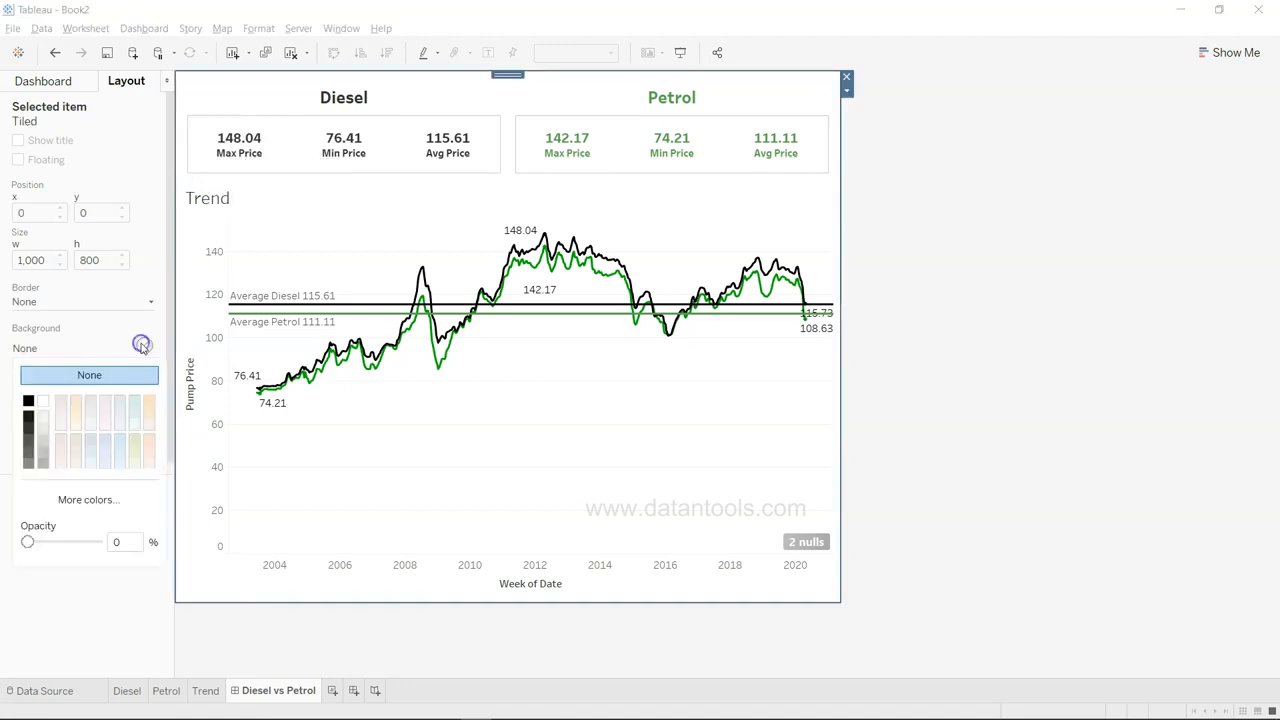
pyautogui.click(44, 425)
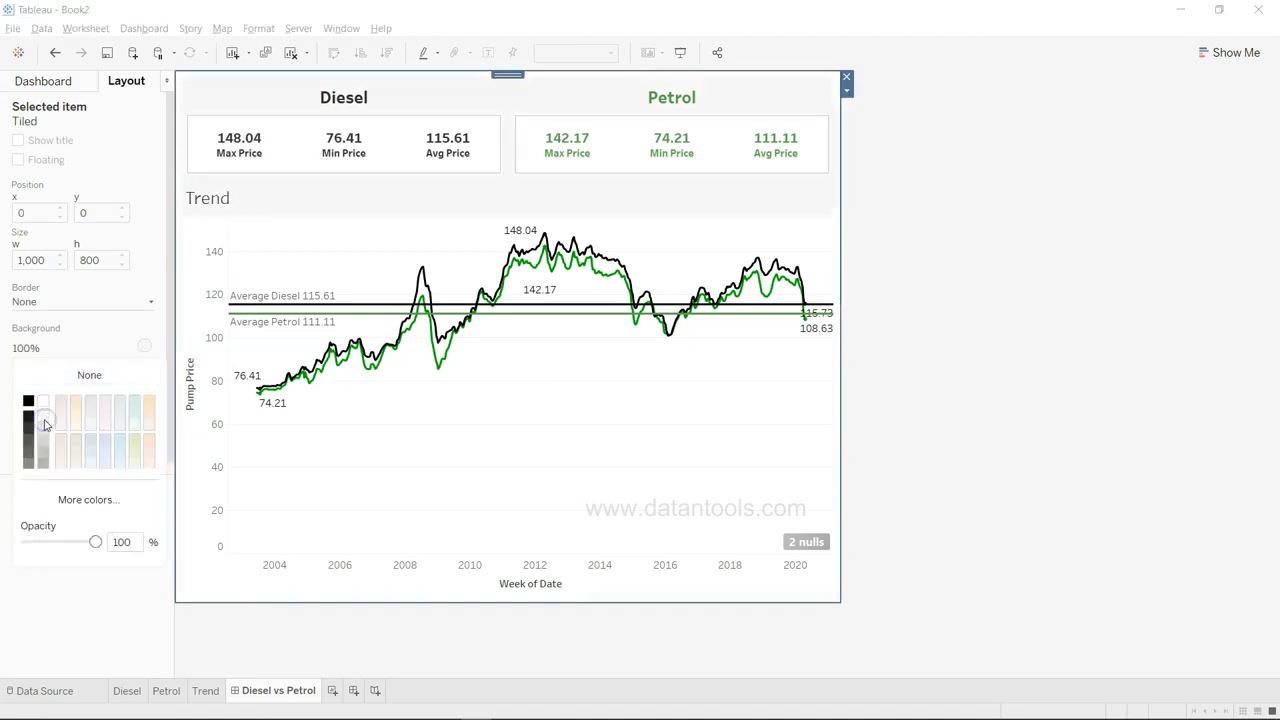
pyautogui.click(44, 432)
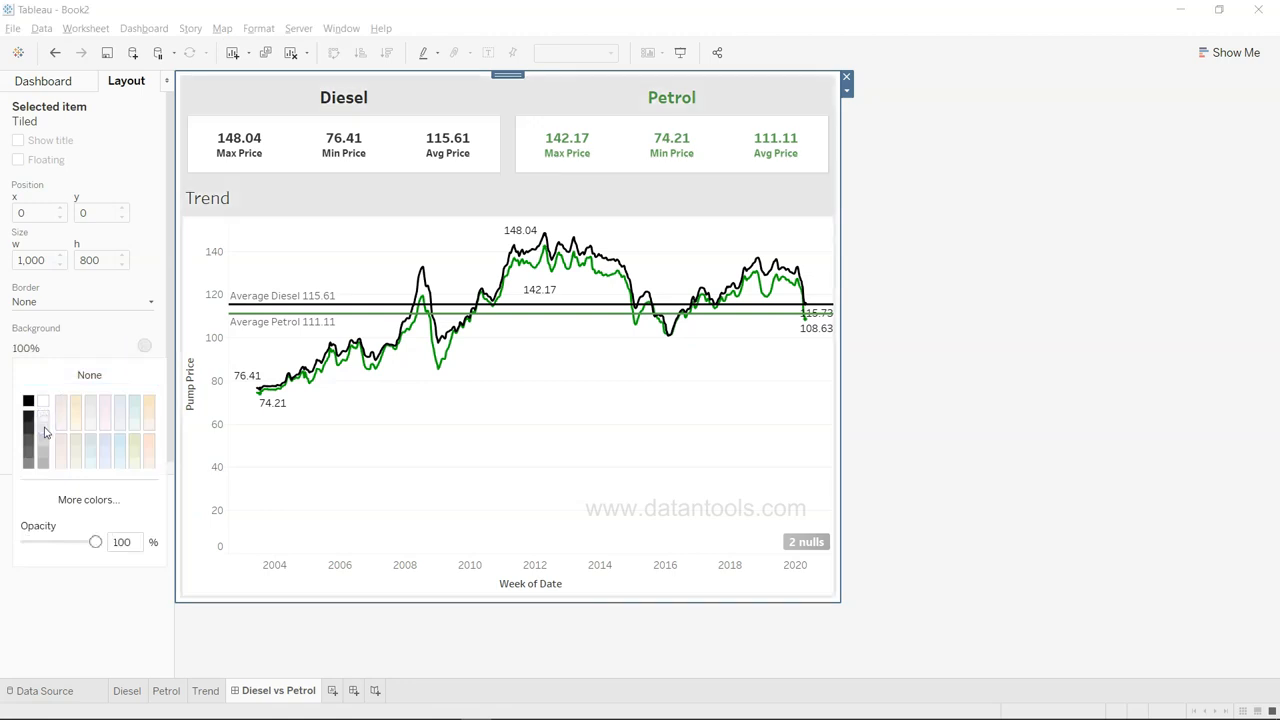
pyautogui.click(43, 416)
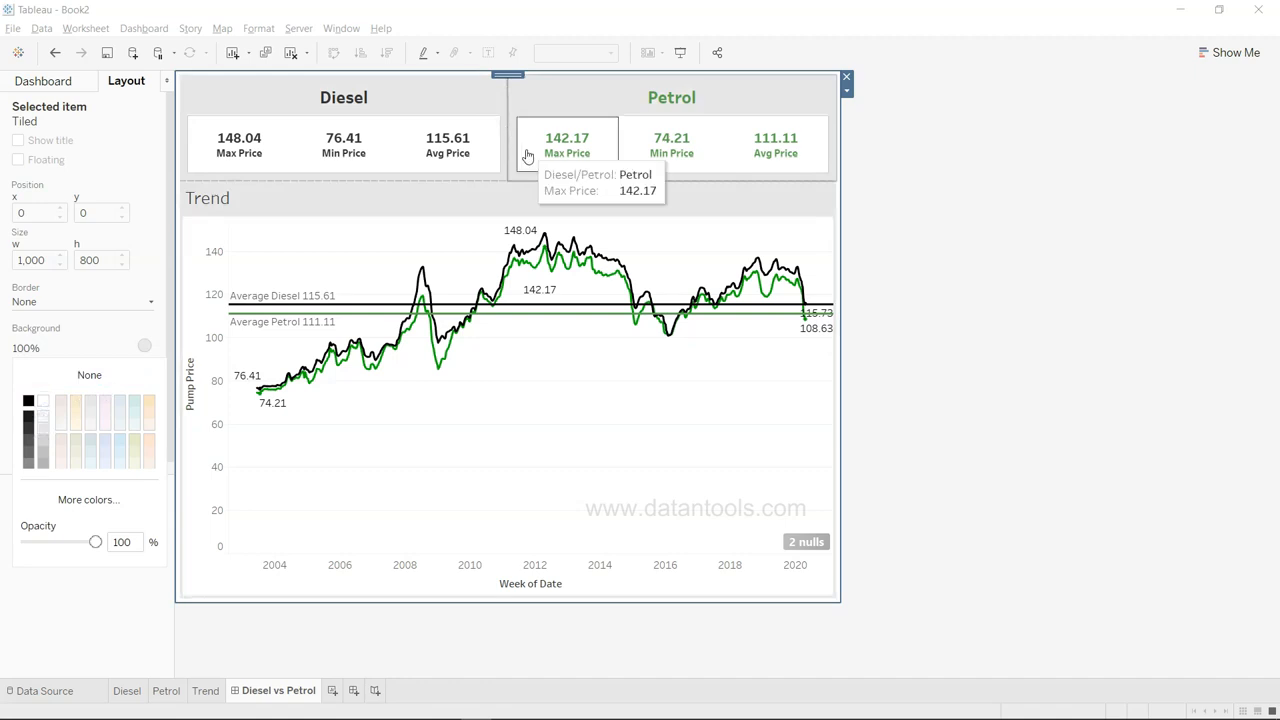
pyautogui.click(971, 276)
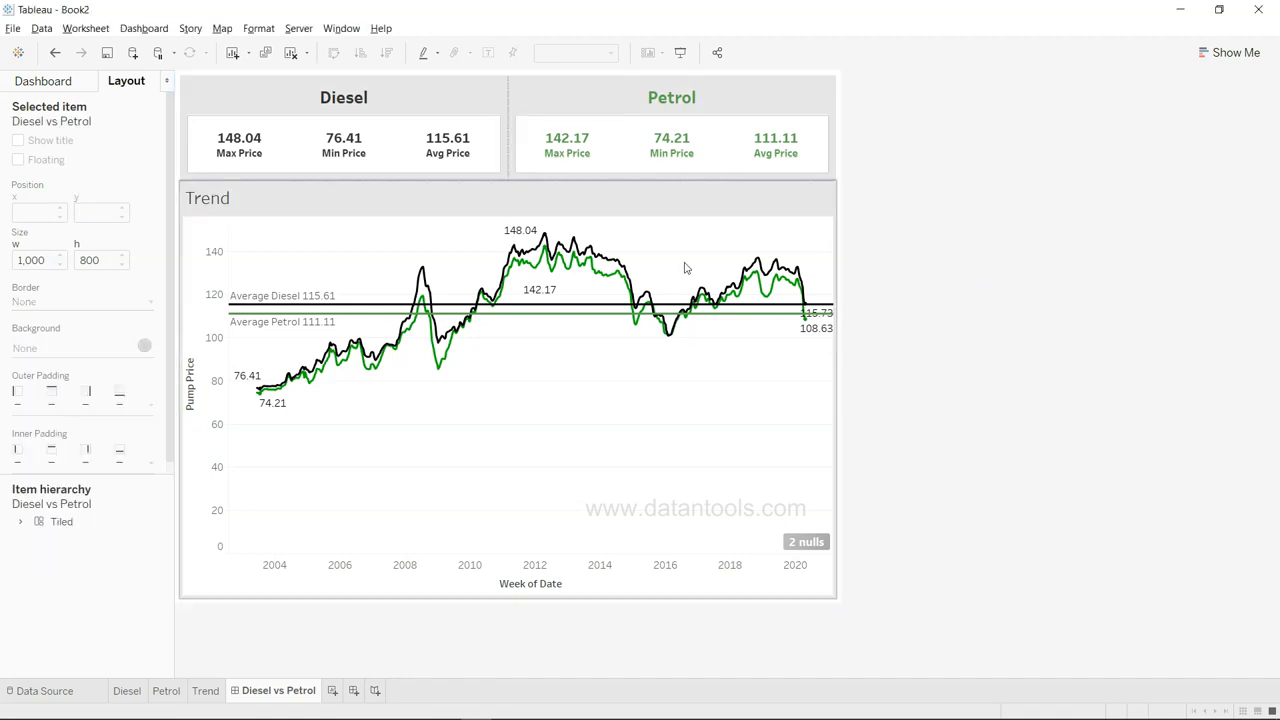
# Check the gaps between the summary cards and trend chart against the reference dashboard in the browser, and return to Tableau
pyautogui.moveTo(445, 146)
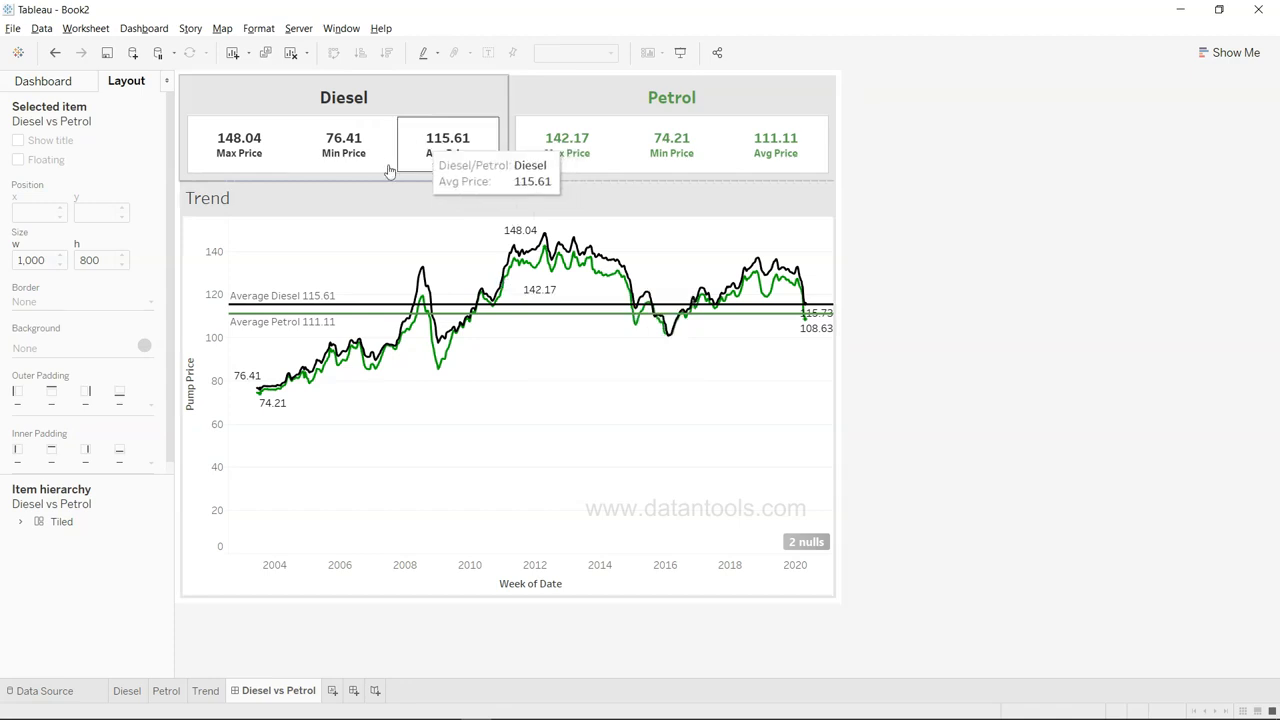
pyautogui.hotkey('alt', 'Tab')
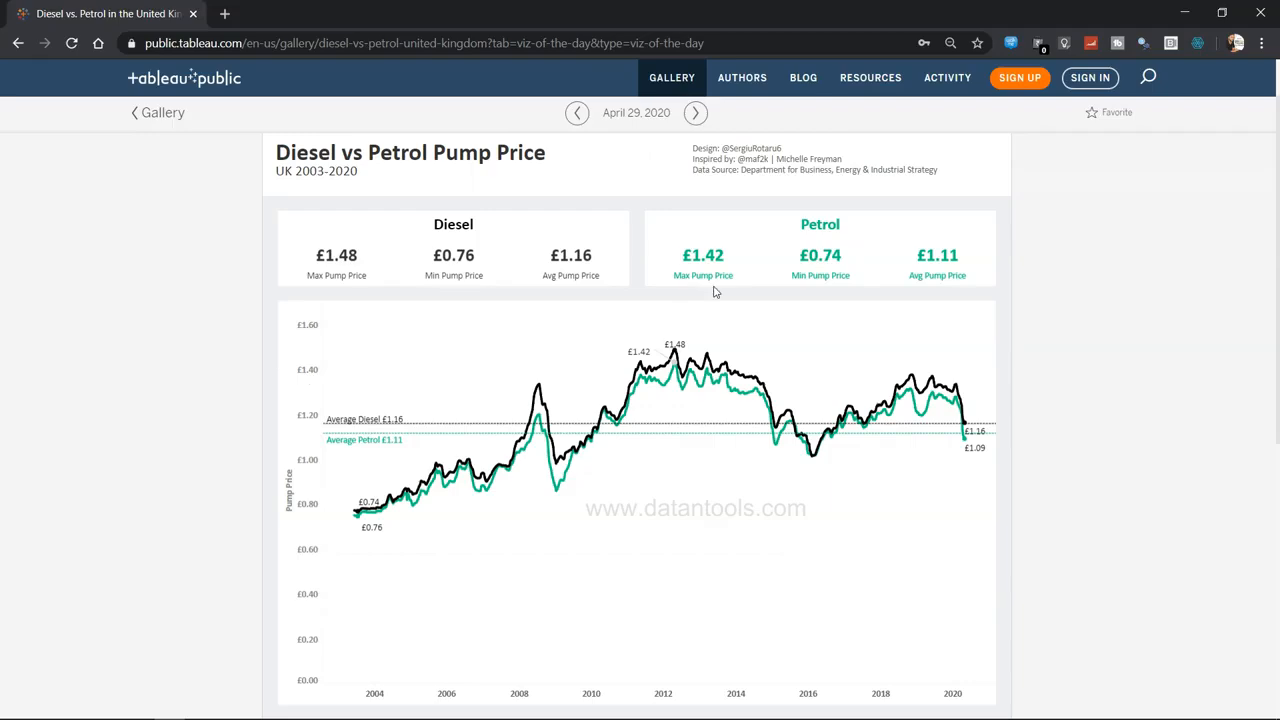
pyautogui.hotkey('alt', 'Tab')
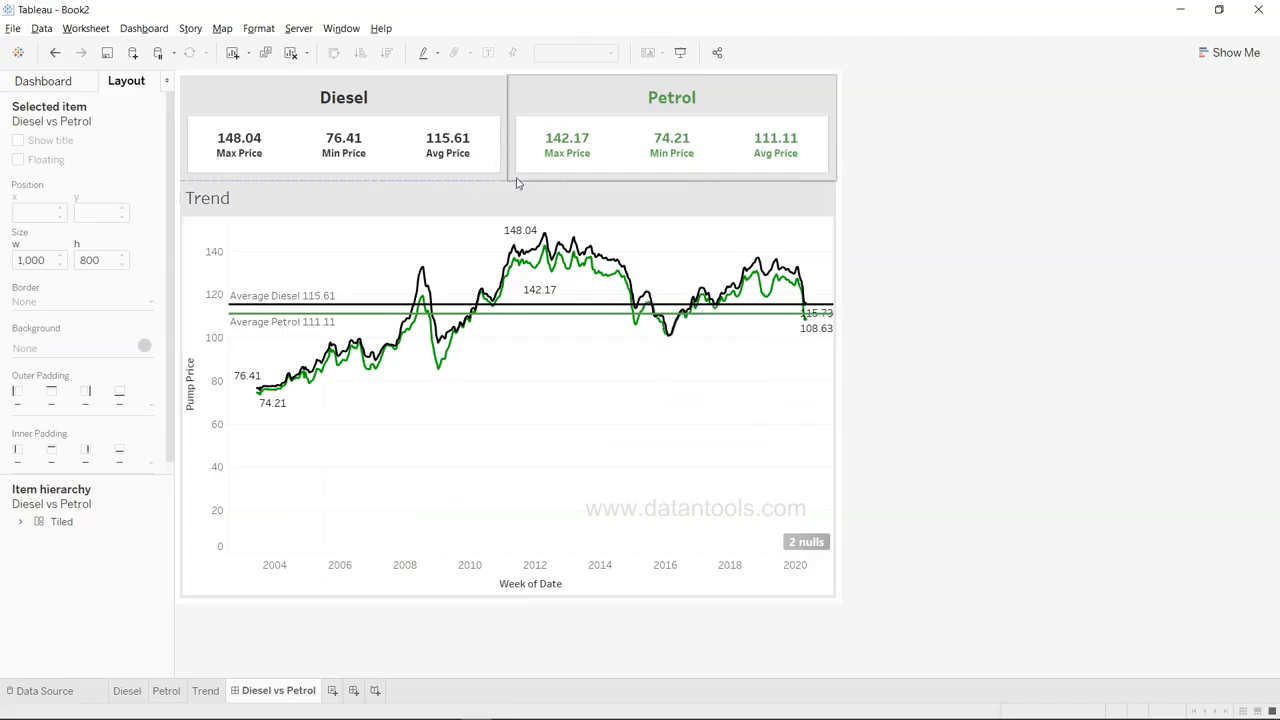
# Hide the Trend sheet's title and its nulls indicator on the dashboard
pyautogui.click(957, 213)
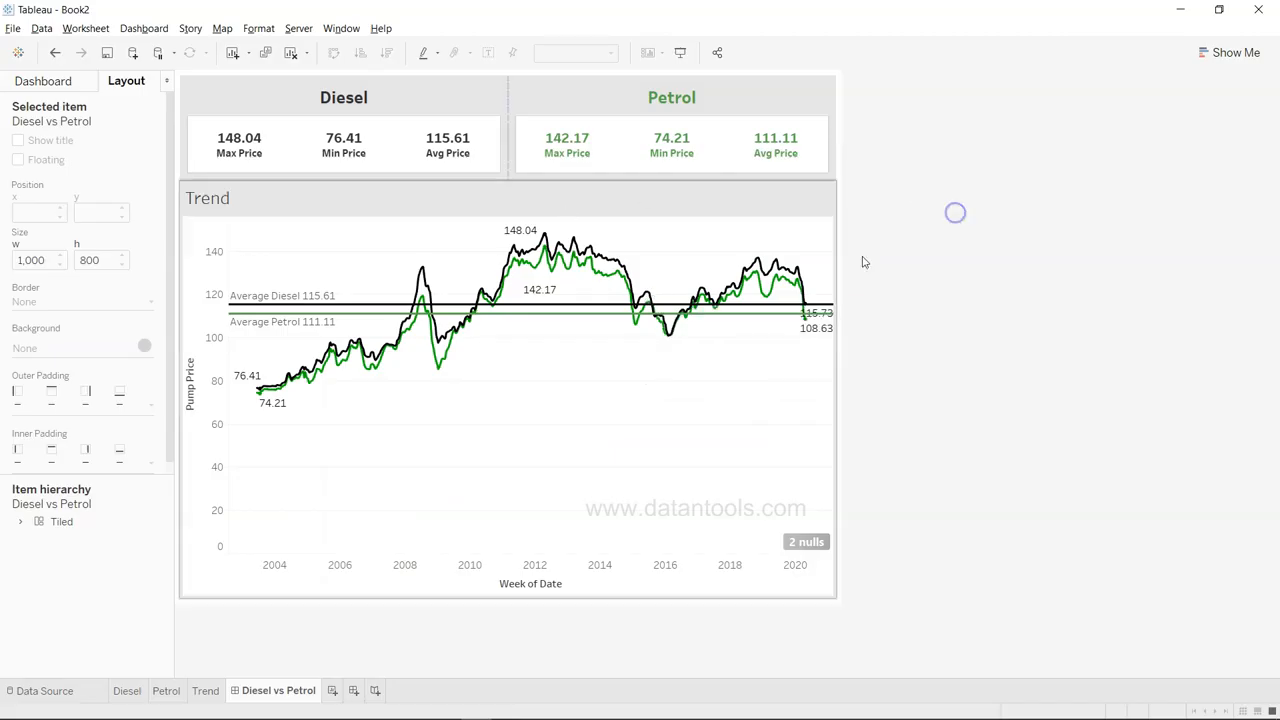
pyautogui.rightClick(215, 206)
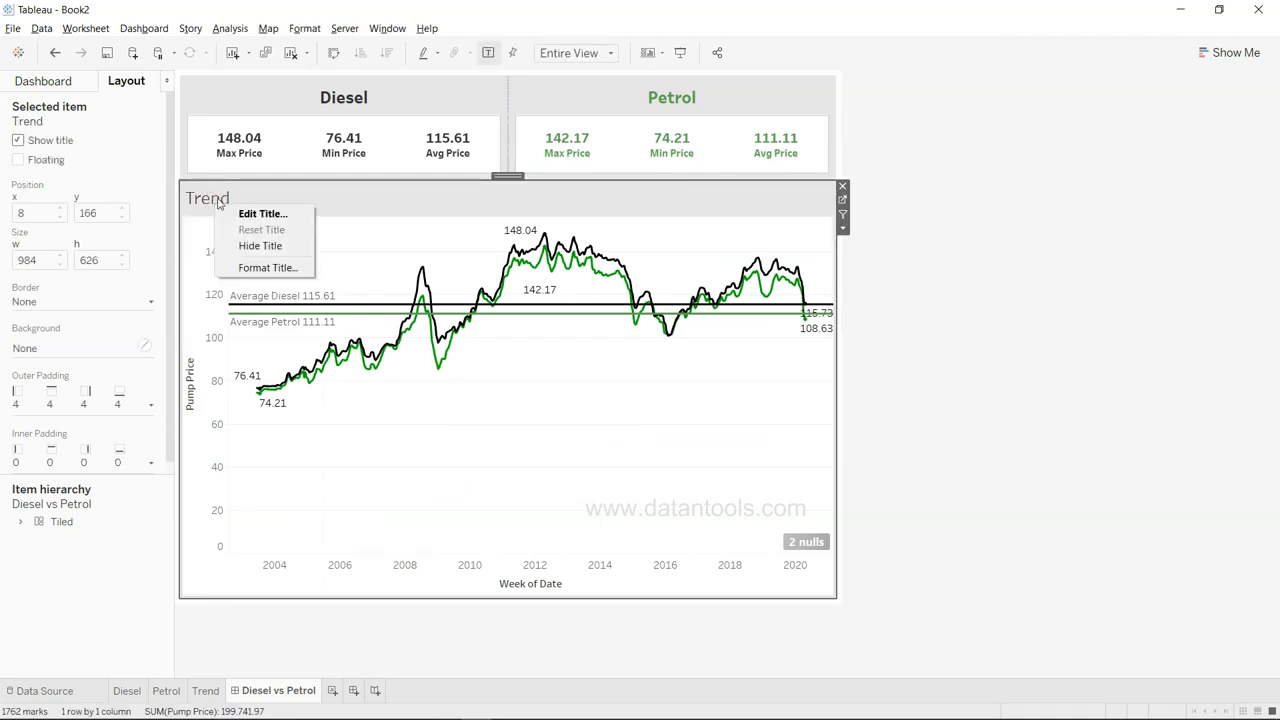
pyautogui.click(255, 247)
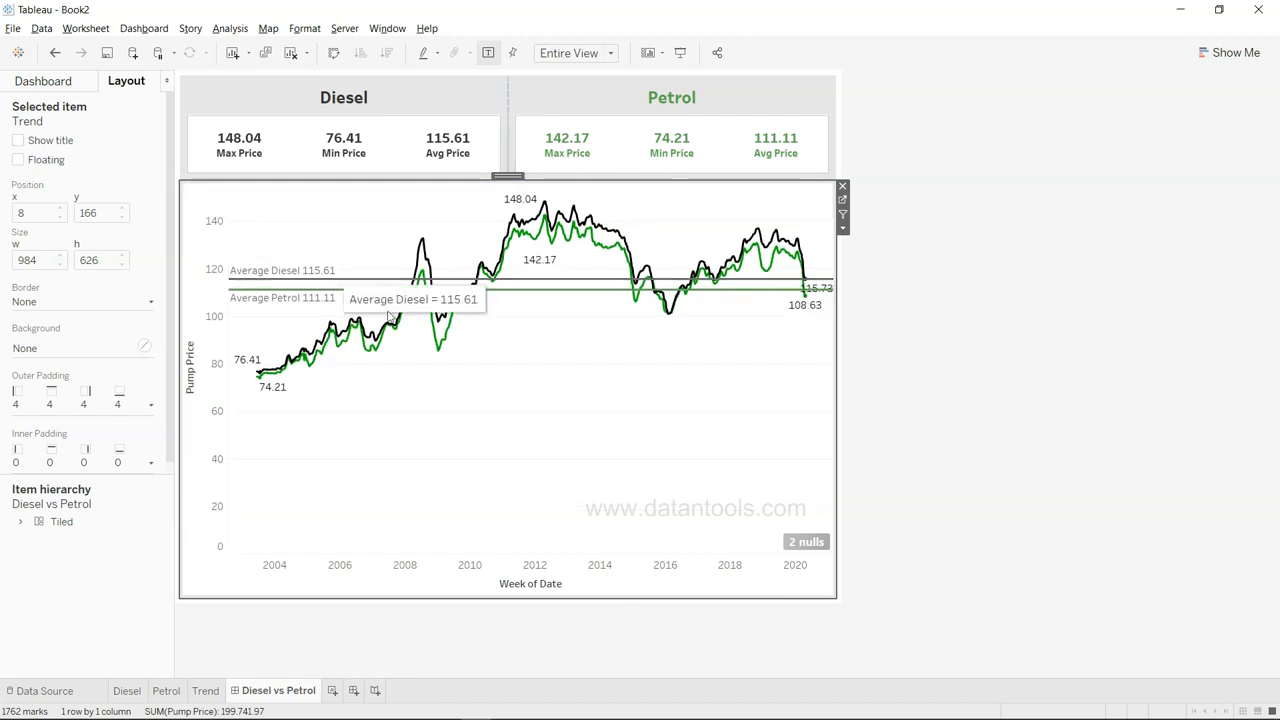
pyautogui.rightClick(805, 545)
pyautogui.click(857, 553)
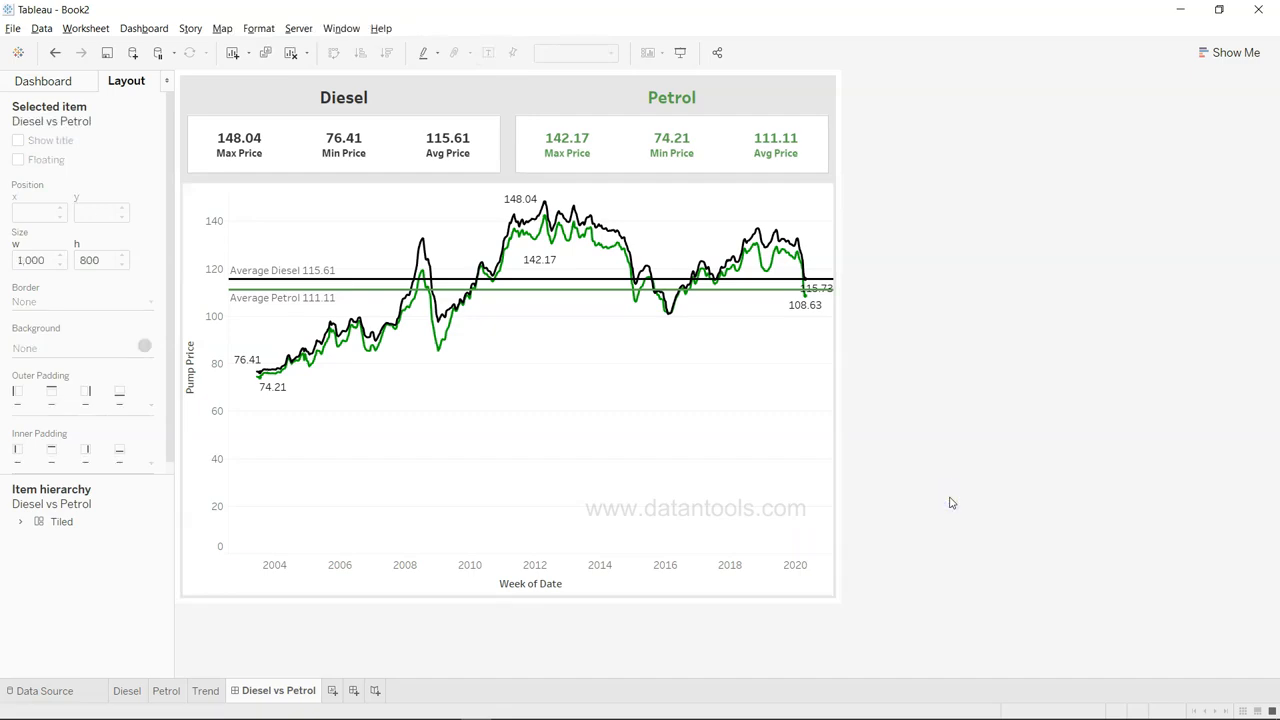
# Compare the dashboard with the reference in the browser, and return to the dashboard objects in Tableau
pyautogui.hotkey('alt', 'Tab')
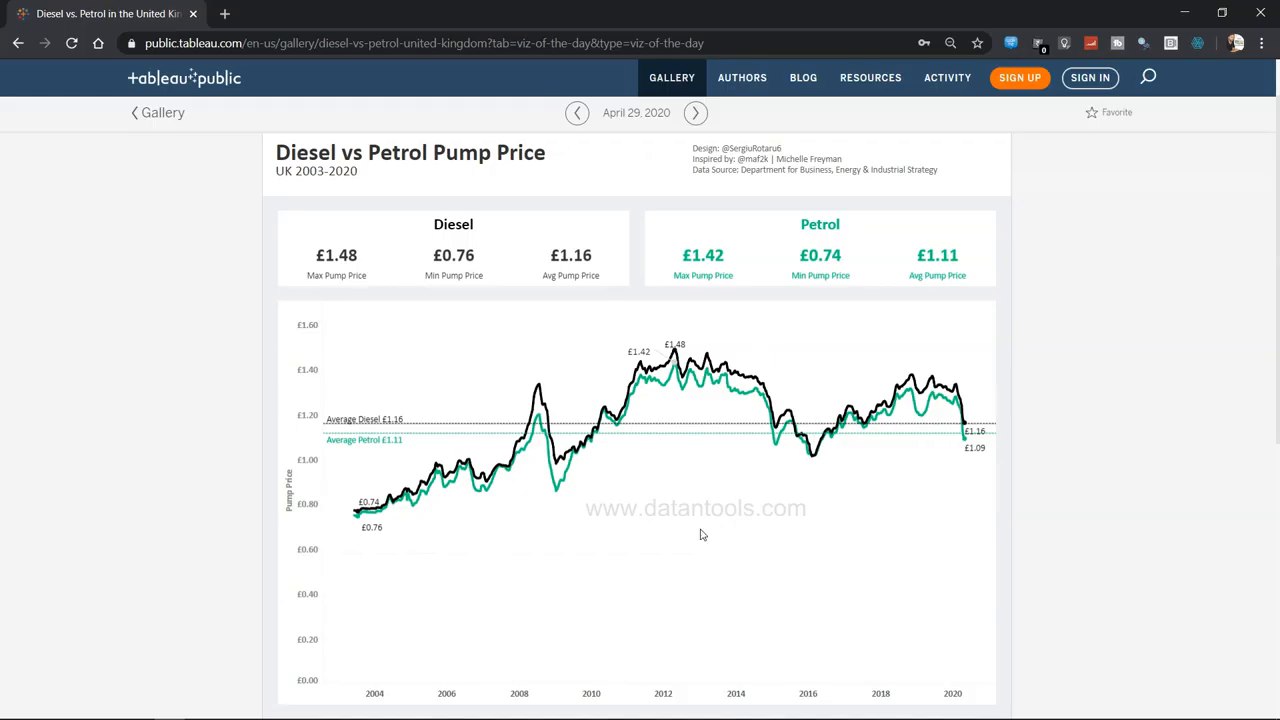
pyautogui.hotkey('alt', 'Tab')
pyautogui.hotkey('alt', 'Tab')
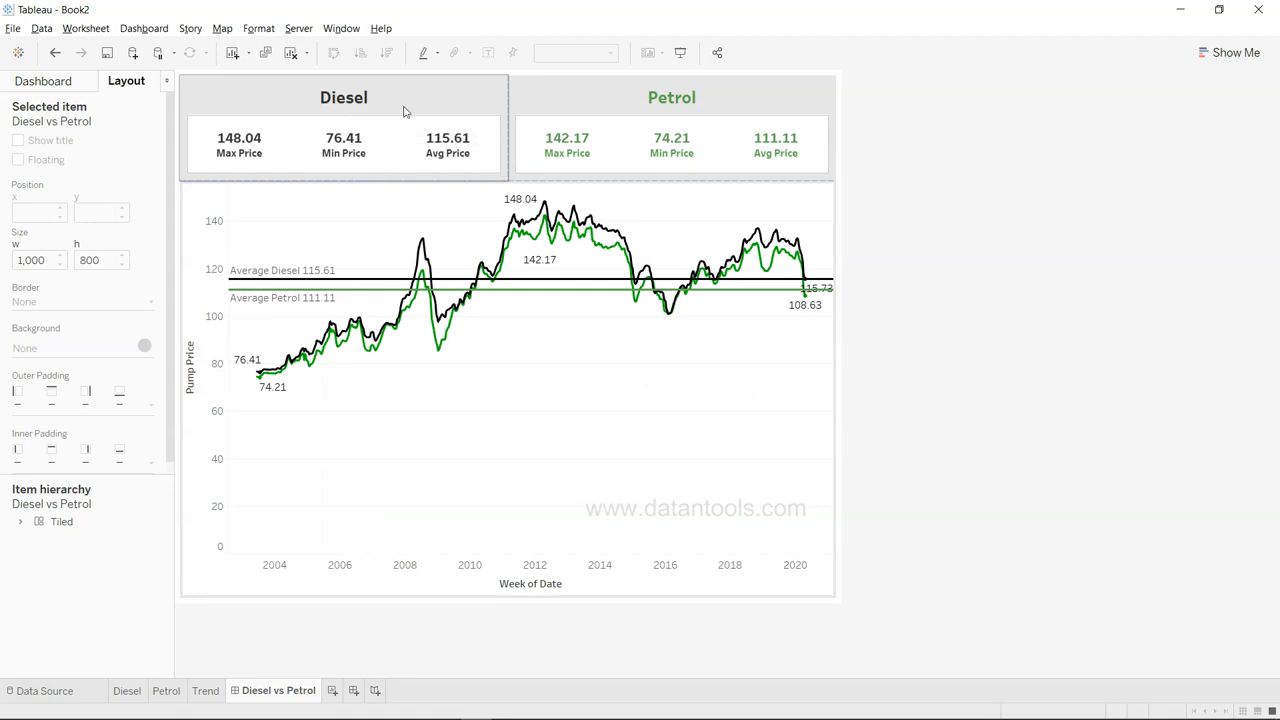
pyautogui.click(71, 84)
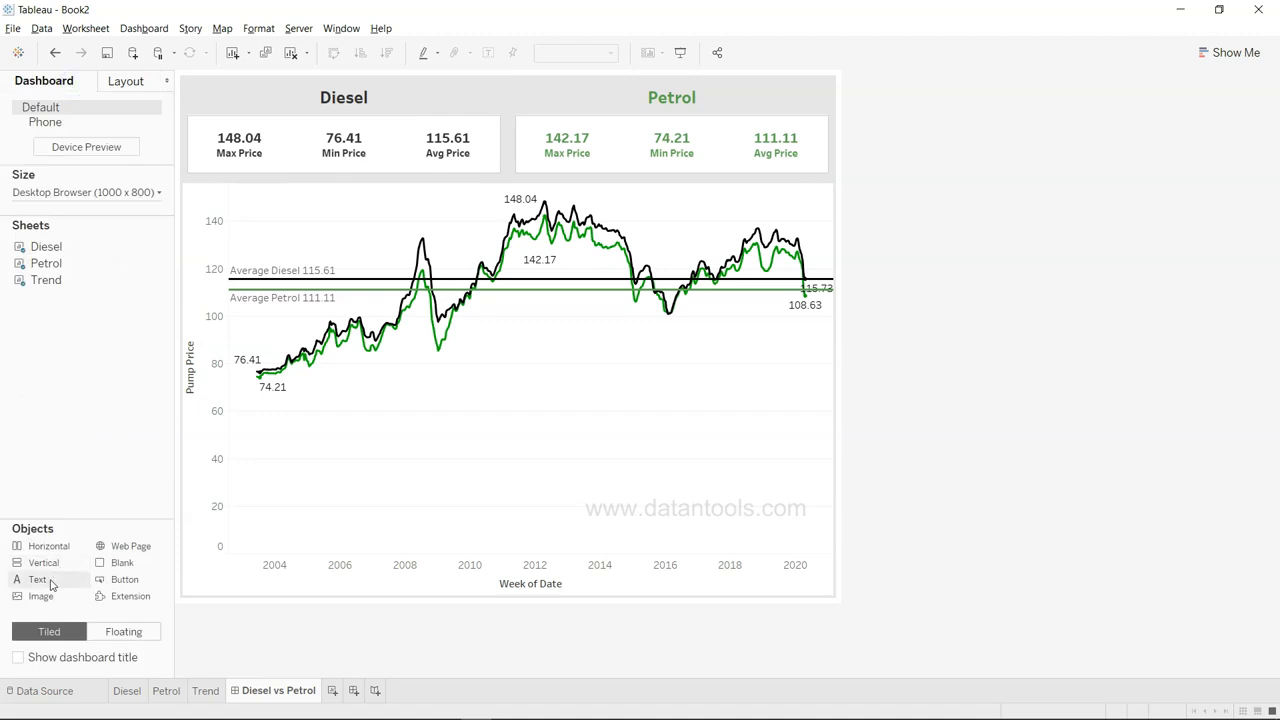
# Try showing the Diesel/Petrol field header on the Diesel sheet and view it on the Diesel vs Petrol dashboard
pyautogui.click(127, 691)
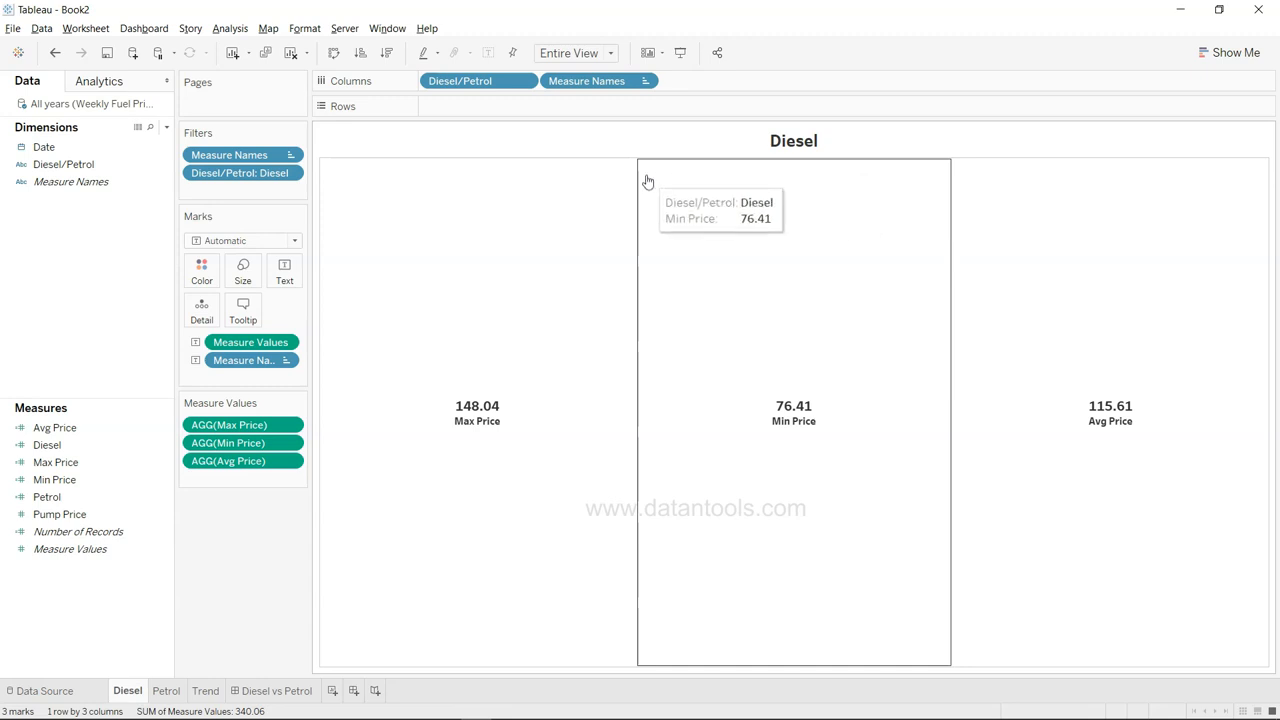
pyautogui.click(524, 81)
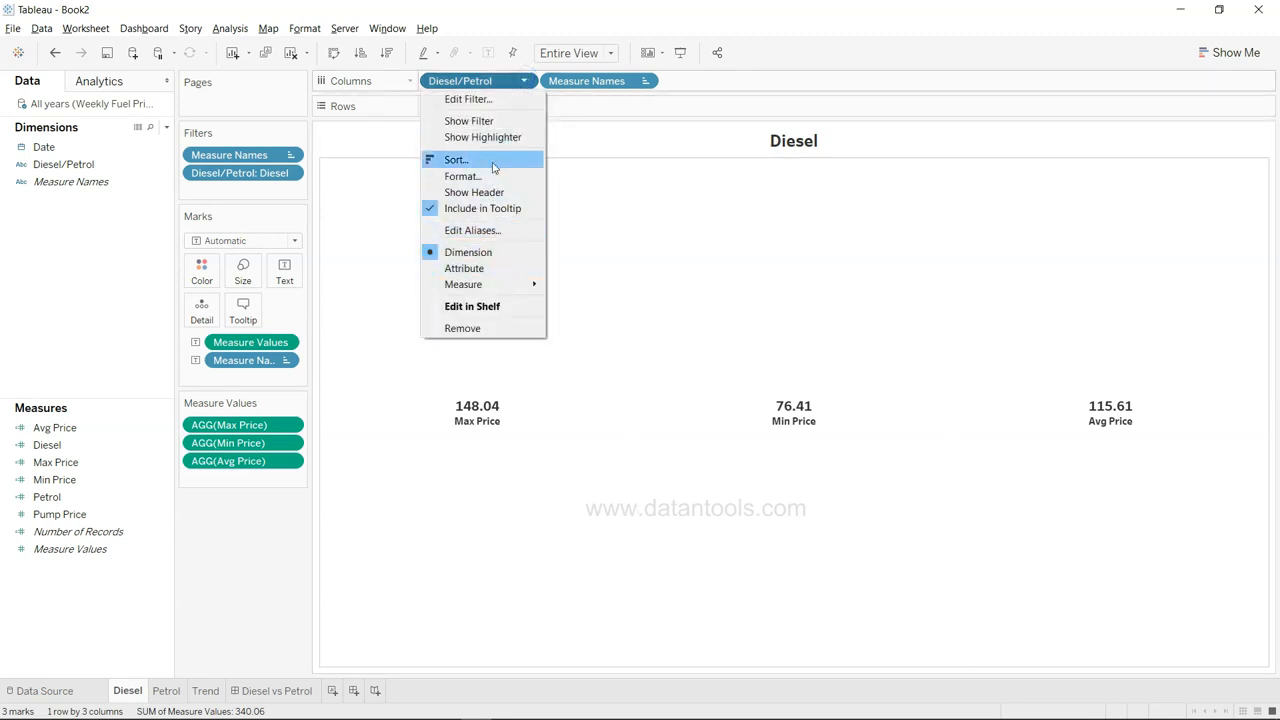
pyautogui.click(493, 195)
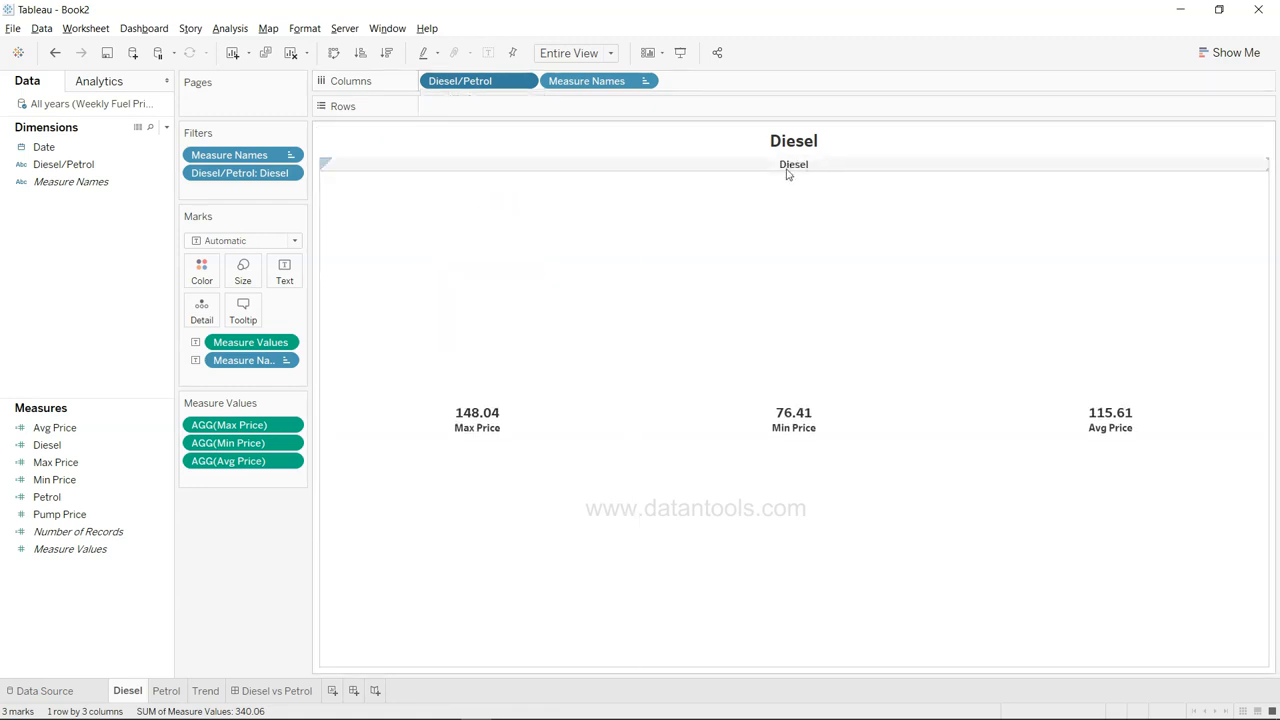
pyautogui.click(289, 694)
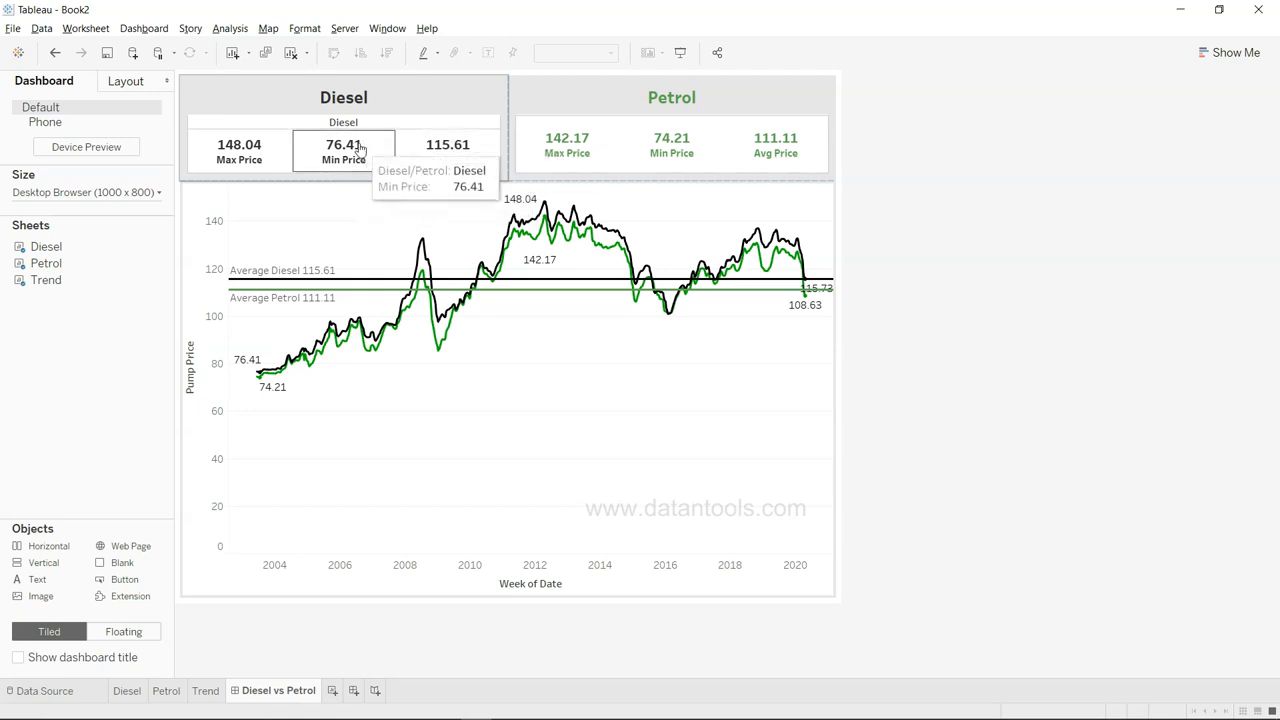
# Hide the Diesel/Petrol field header on the Diesel sheet again and return to the dashboard
pyautogui.click(127, 691)
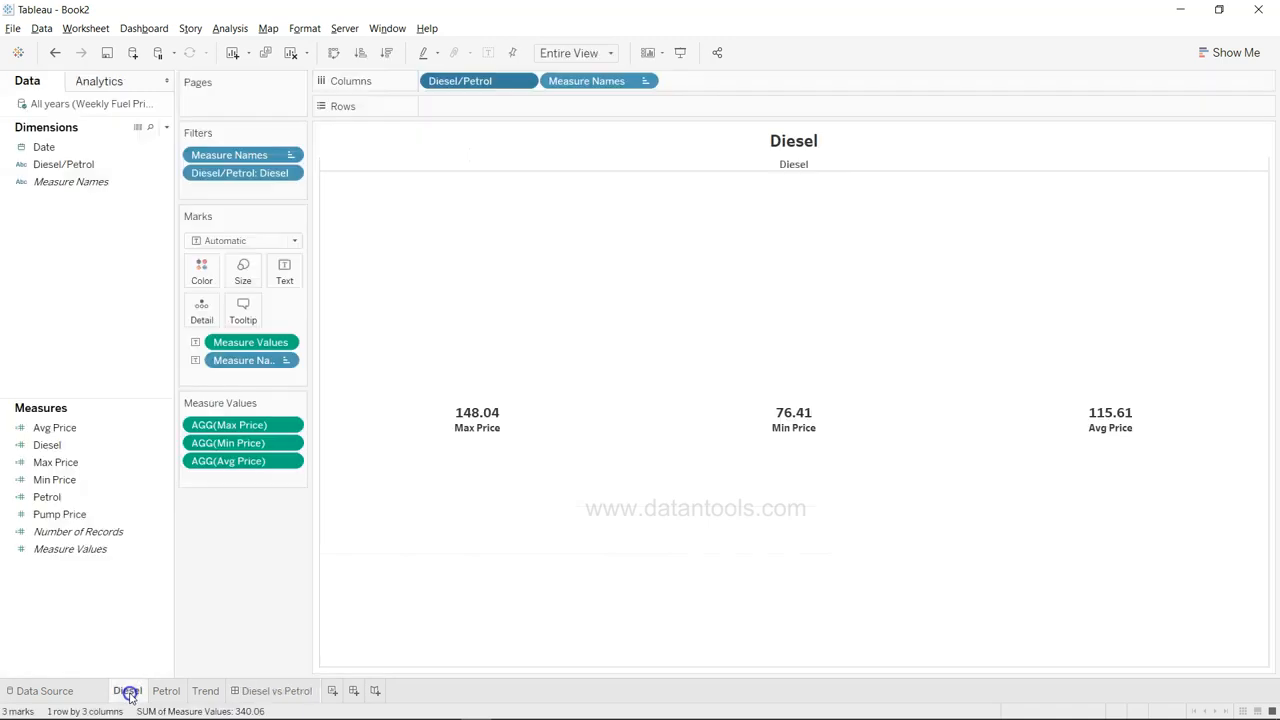
pyautogui.click(524, 81)
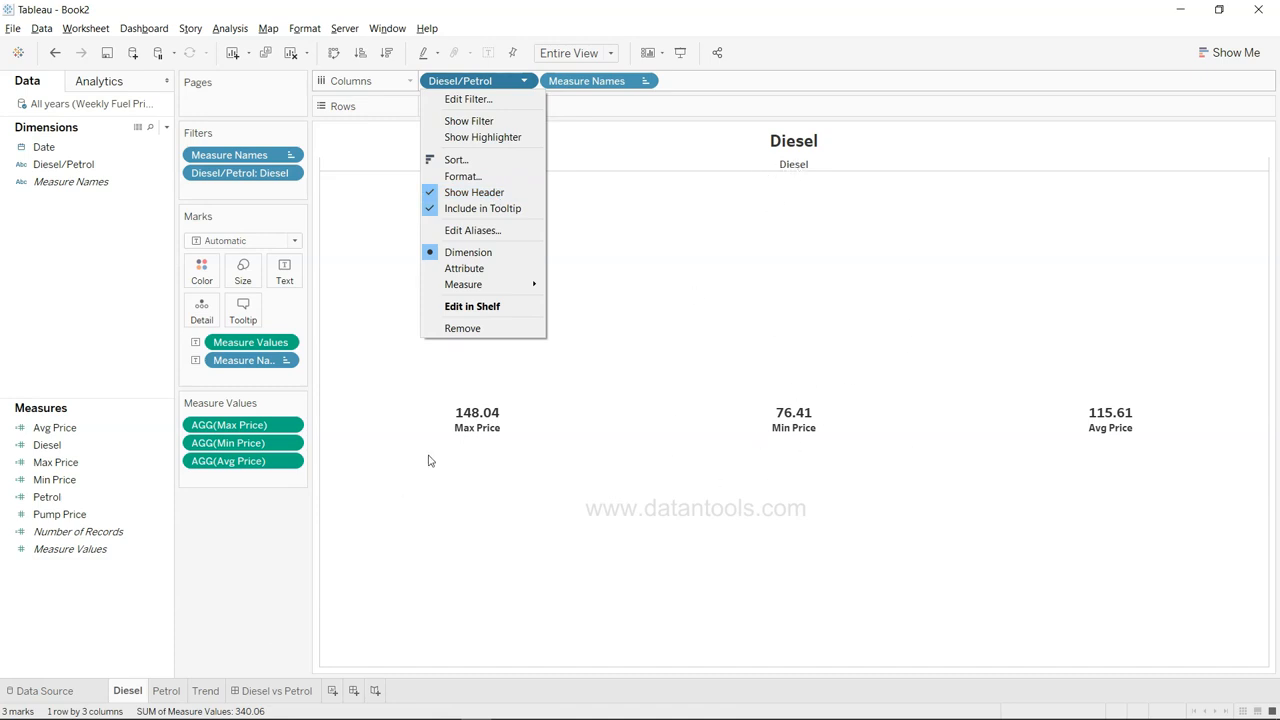
pyautogui.click(493, 196)
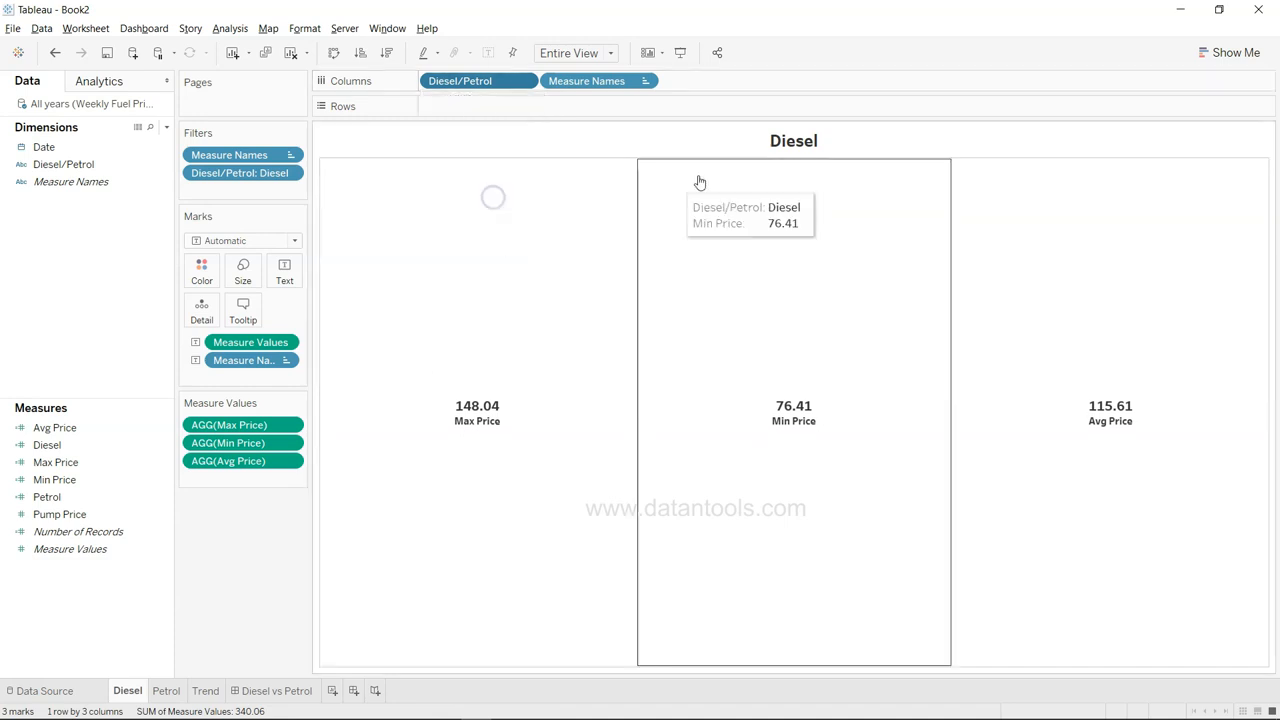
pyautogui.click(258, 691)
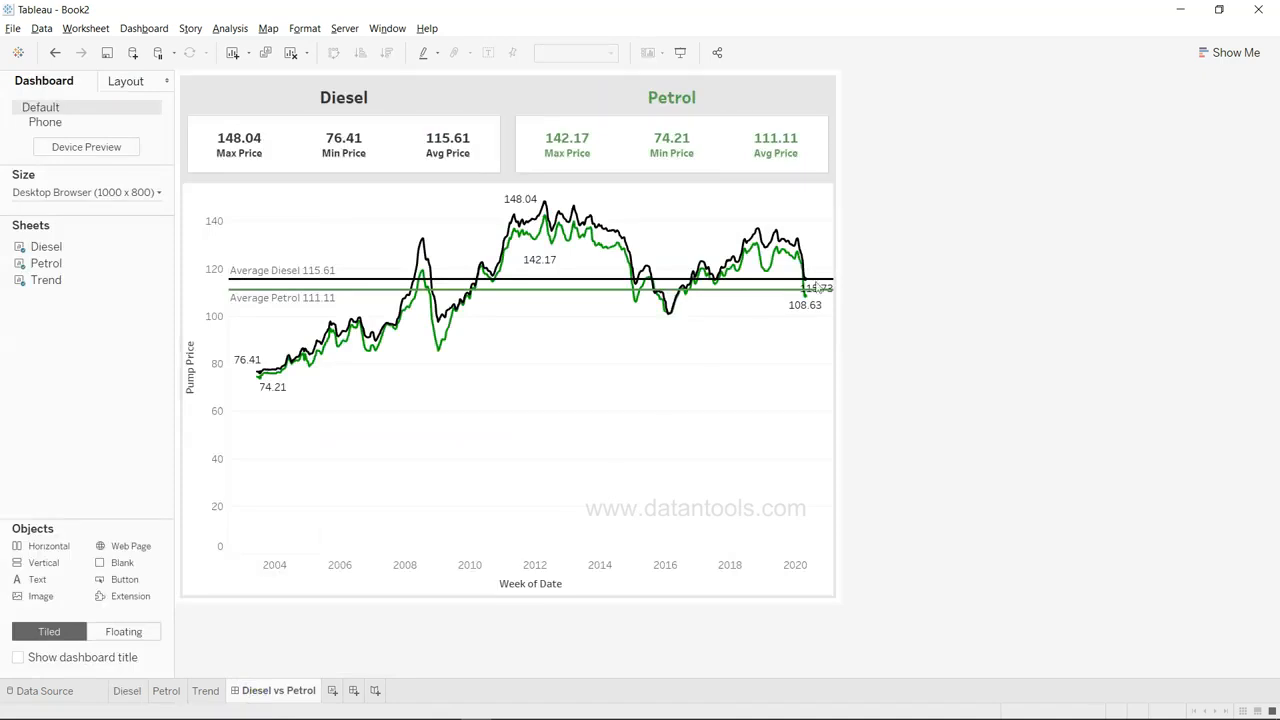
# Add a text object above the summary cards reading "Diesel vs Petrol Price" and "US 2003 - 2020", using the reference title in the browser as a model
pyautogui.moveTo(50, 584)
pyautogui.mouseDown()
pyautogui.moveTo(315, 55)
pyautogui.moveTo(318, 80)
pyautogui.moveTo(357, 71)
pyautogui.mouseUp()
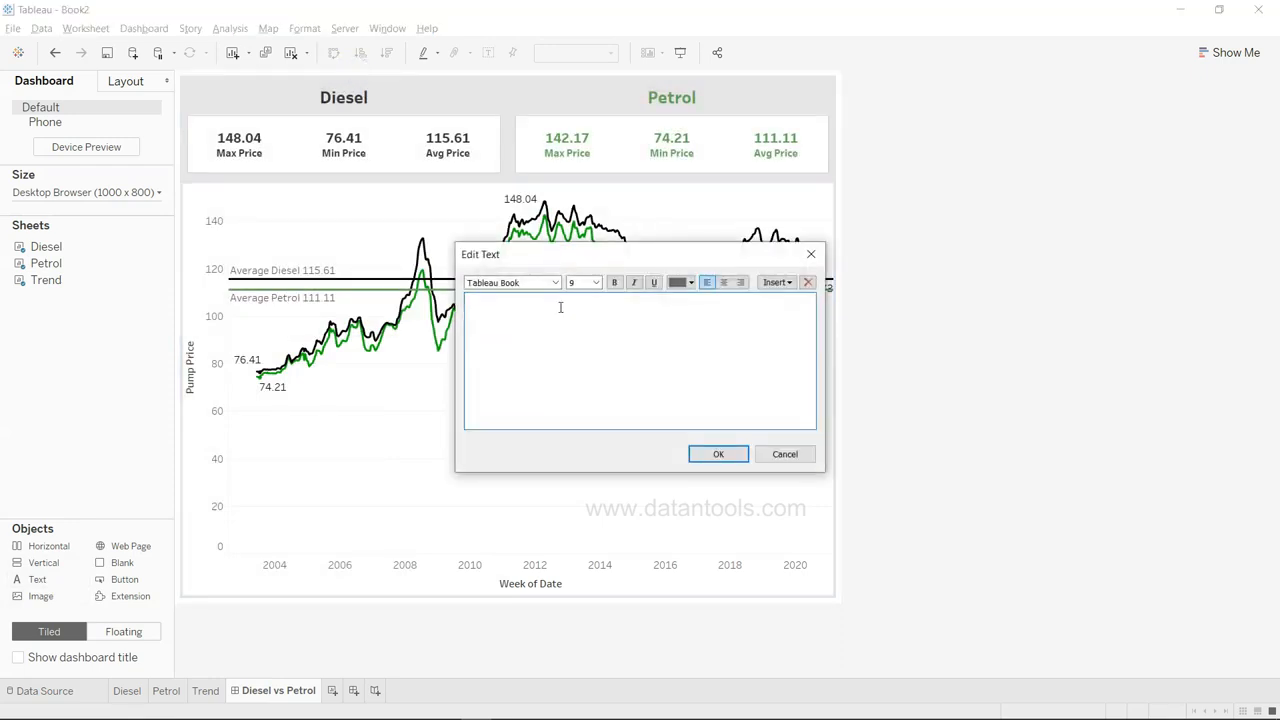
pyautogui.hotkey('alt', 'Tab')
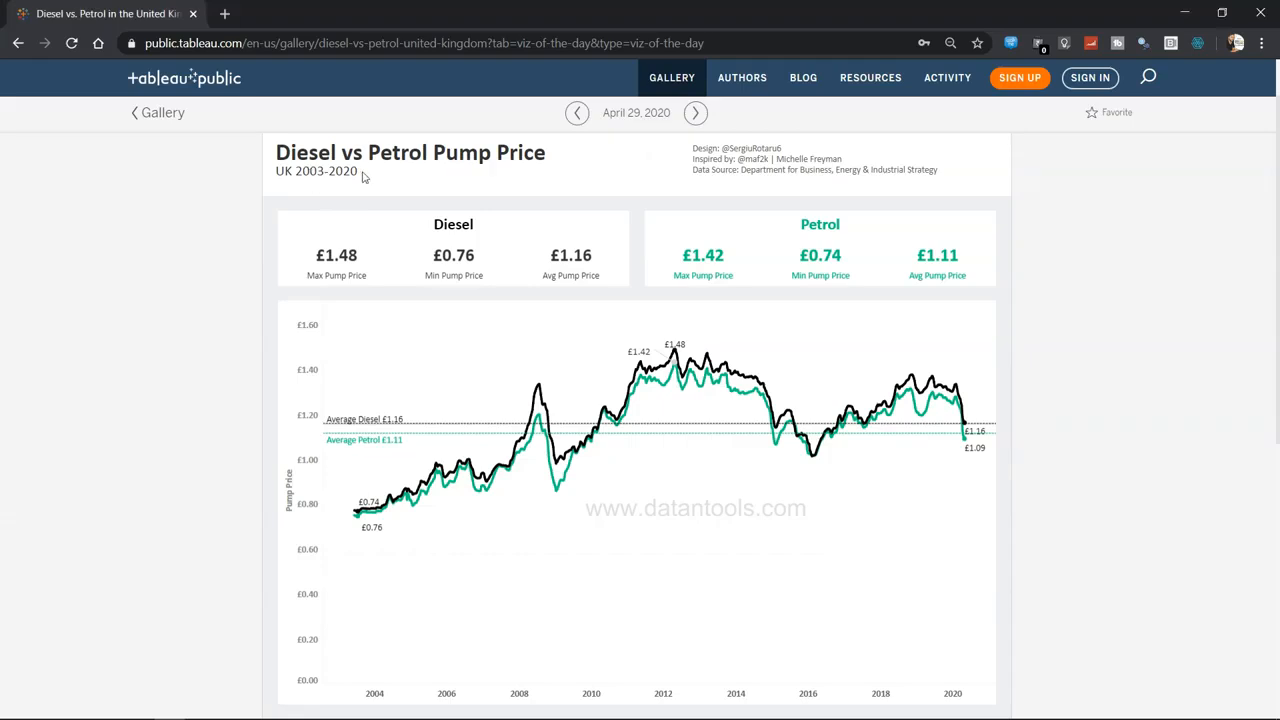
pyautogui.hotkey('alt', 'Tab')
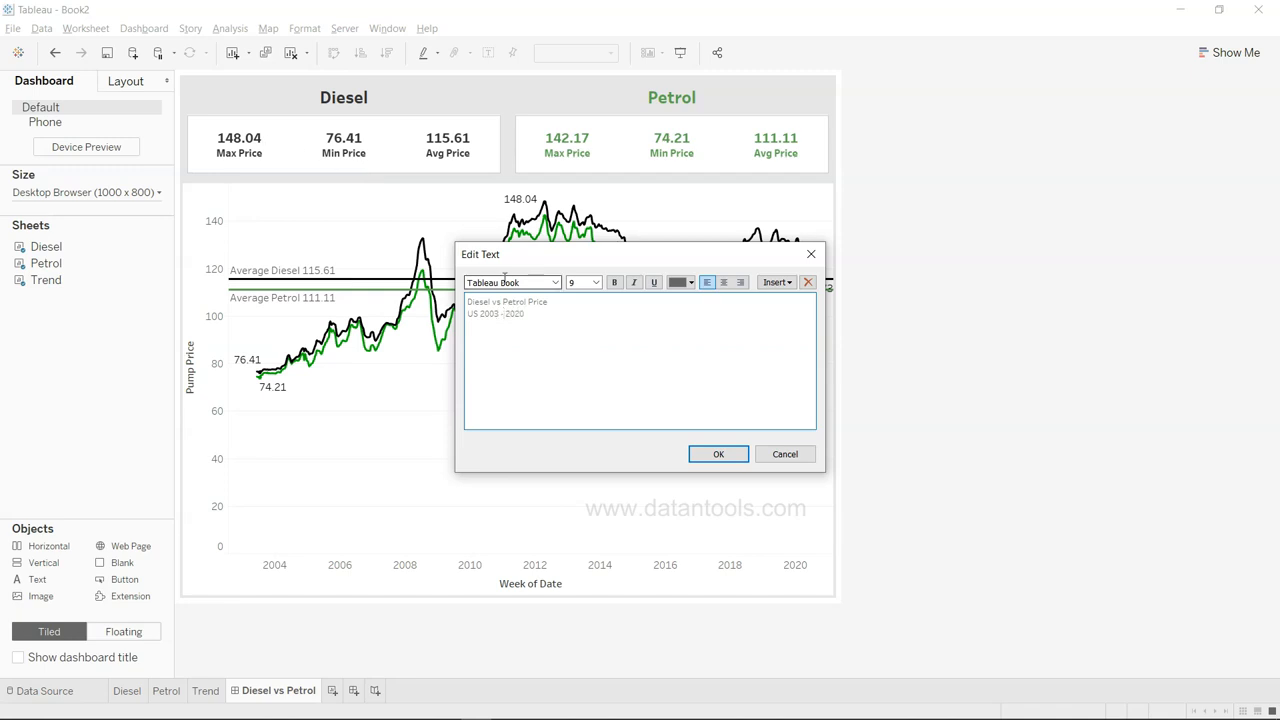
# Format the "Diesel vs Petrol Price" line in dark grey, size 18, with a bold Tableau font
pyautogui.moveTo(548, 302); pyautogui.dragTo(466, 302)
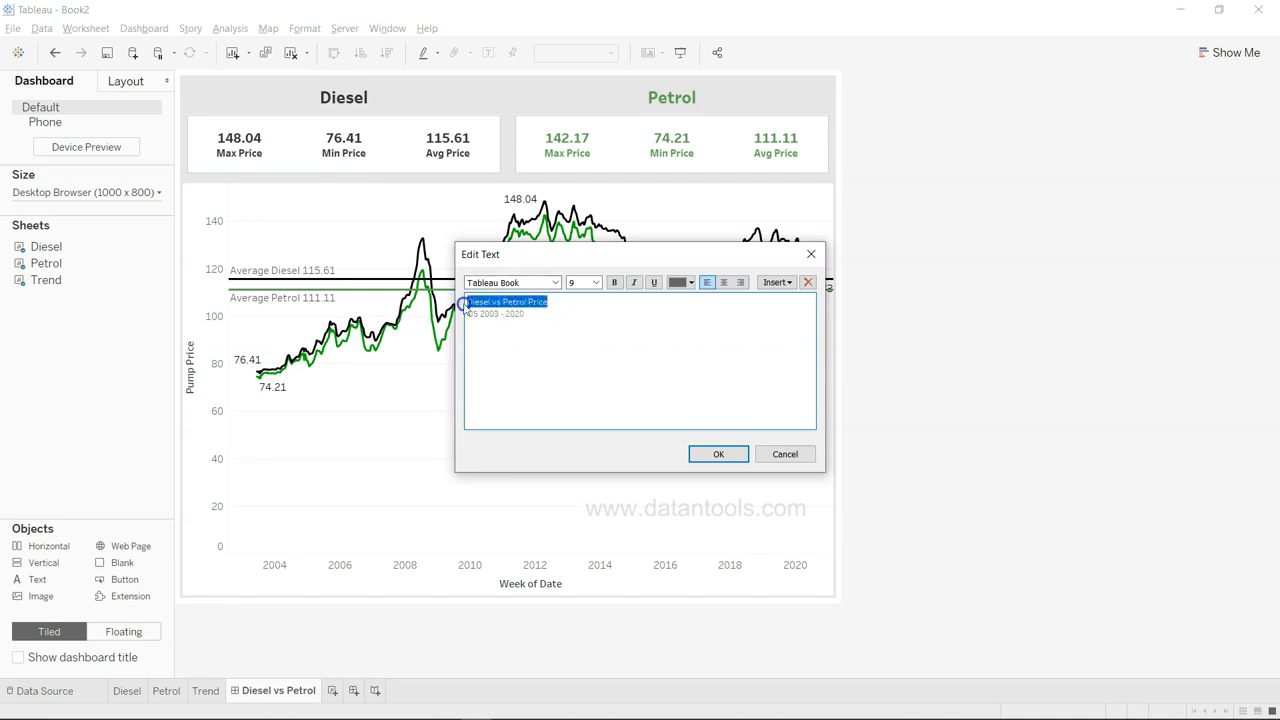
pyautogui.click(691, 283)
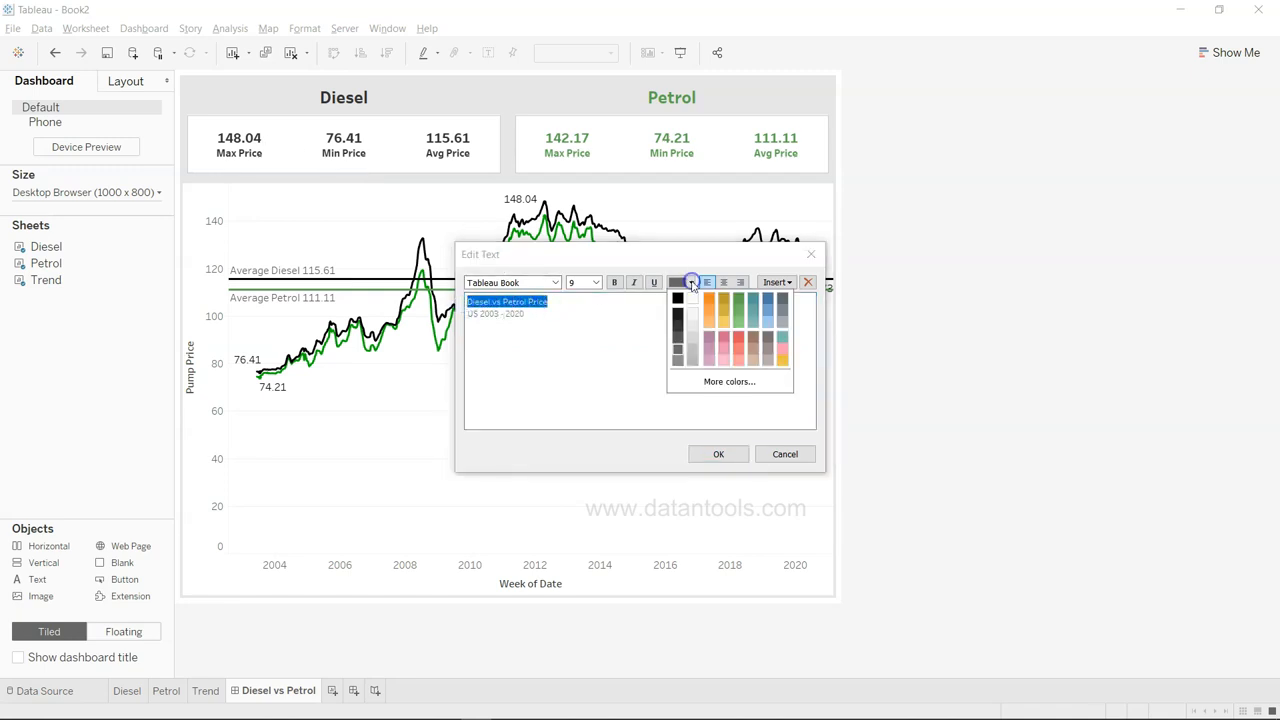
pyautogui.click(678, 331)
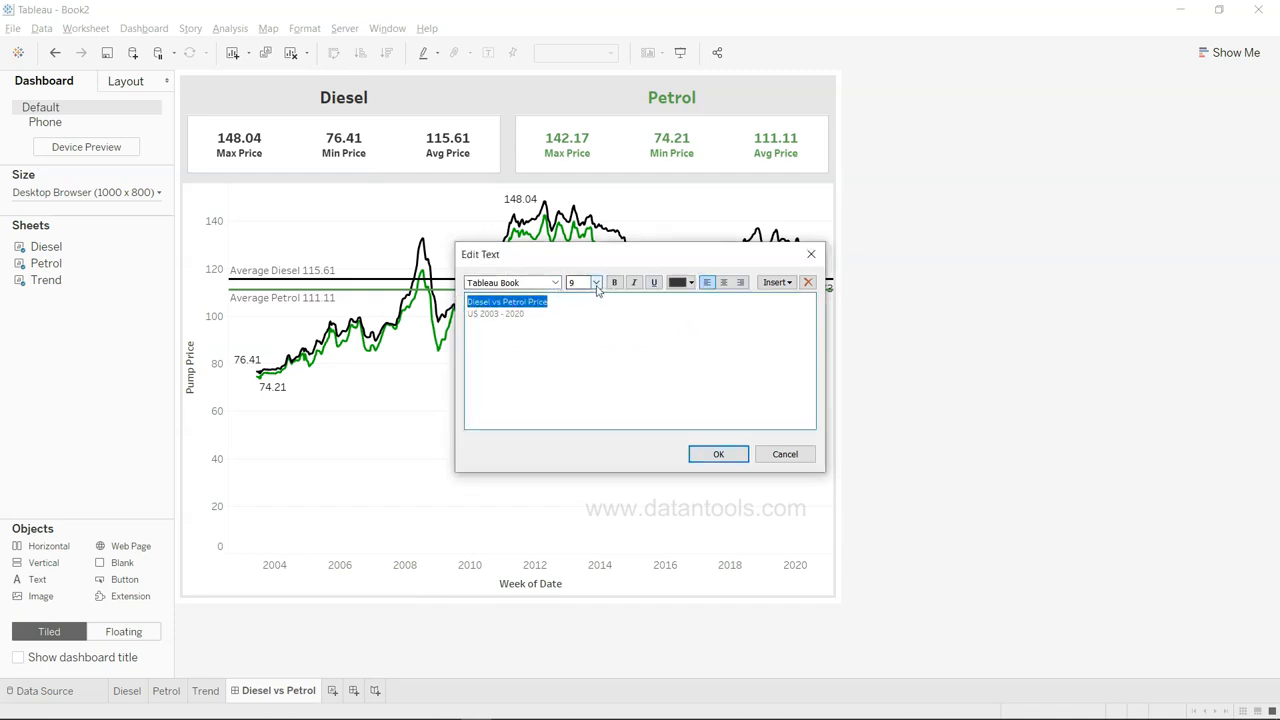
pyautogui.click(596, 284)
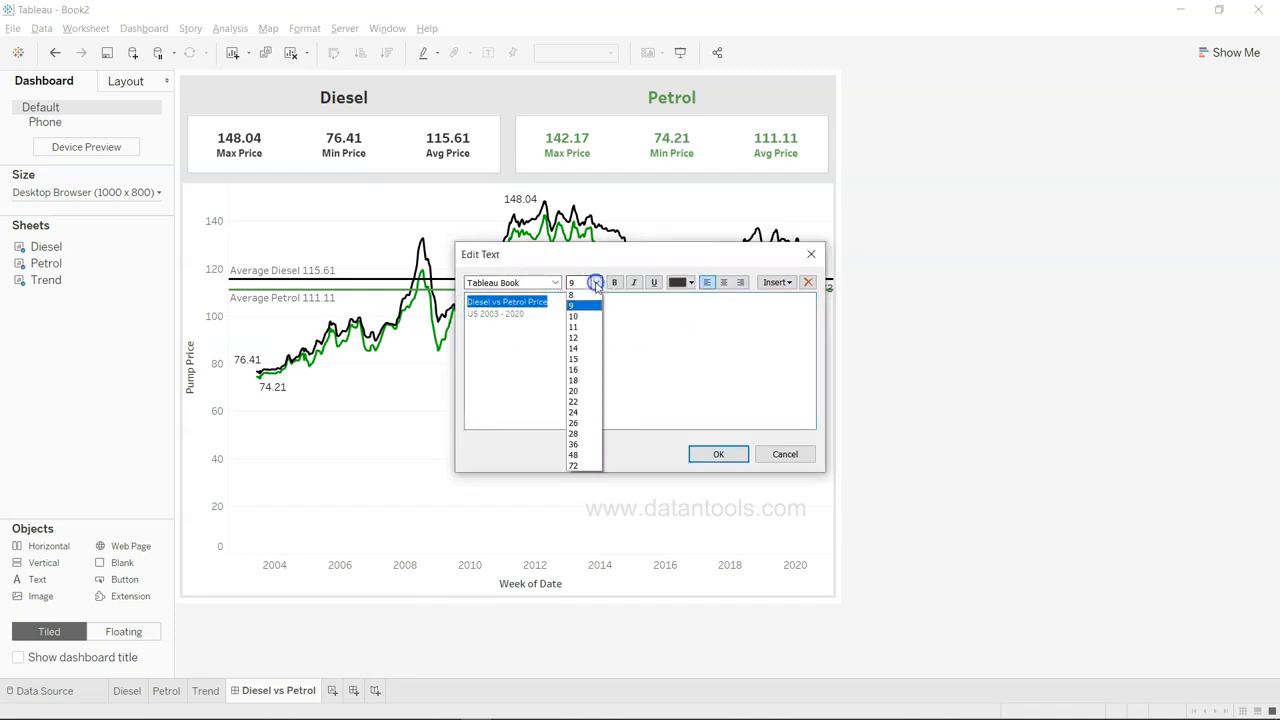
pyautogui.click(585, 358)
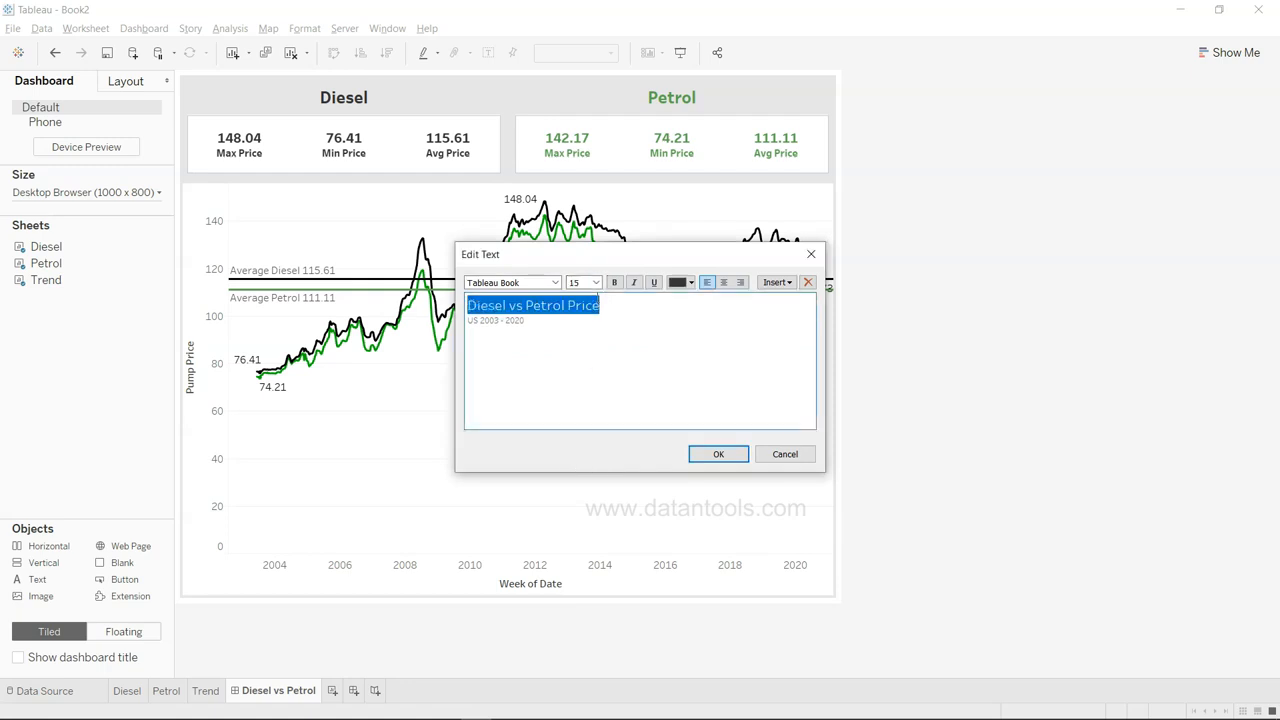
pyautogui.click(595, 285)
pyautogui.click(584, 377)
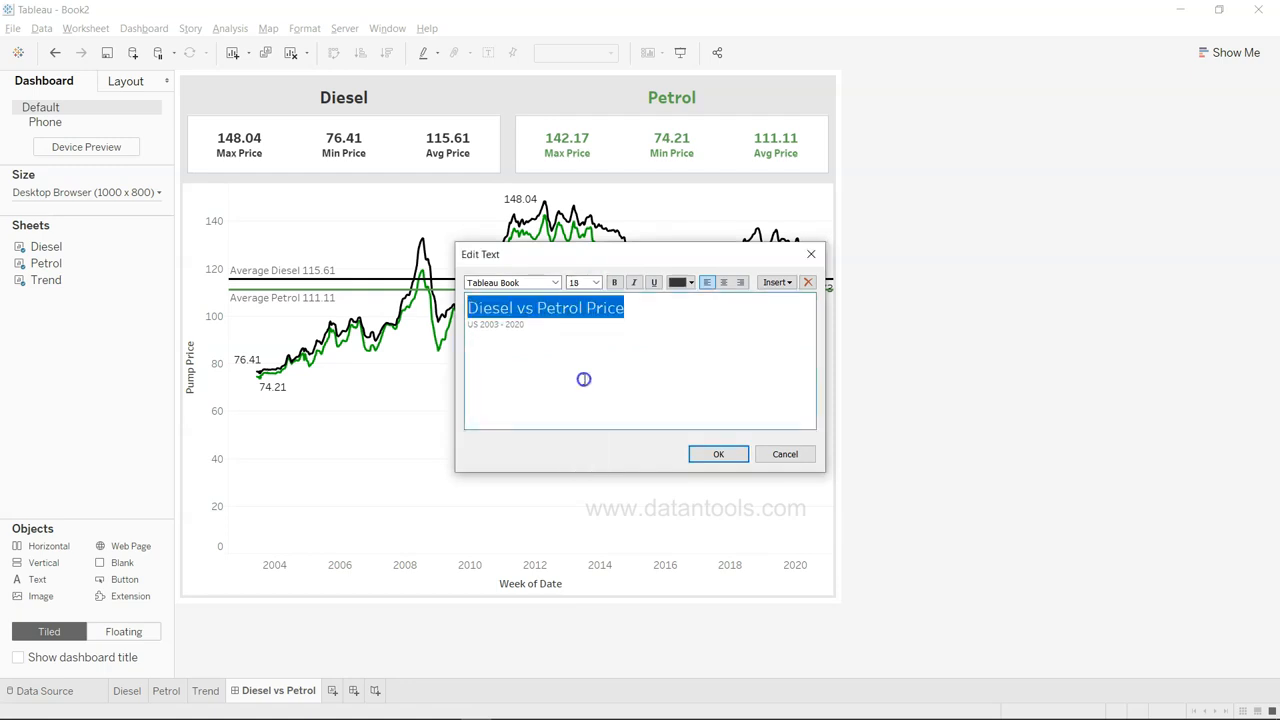
pyautogui.click(555, 284)
pyautogui.click(535, 300)
pyautogui.click(555, 283)
pyautogui.click(548, 313)
# Format the "US 2003 - 2020" line in dark grey, size 11, Tableau Bold, and apply the text
pyautogui.moveTo(542, 325); pyautogui.dragTo(472, 328)
pyautogui.hotkey('shift', 'Home')
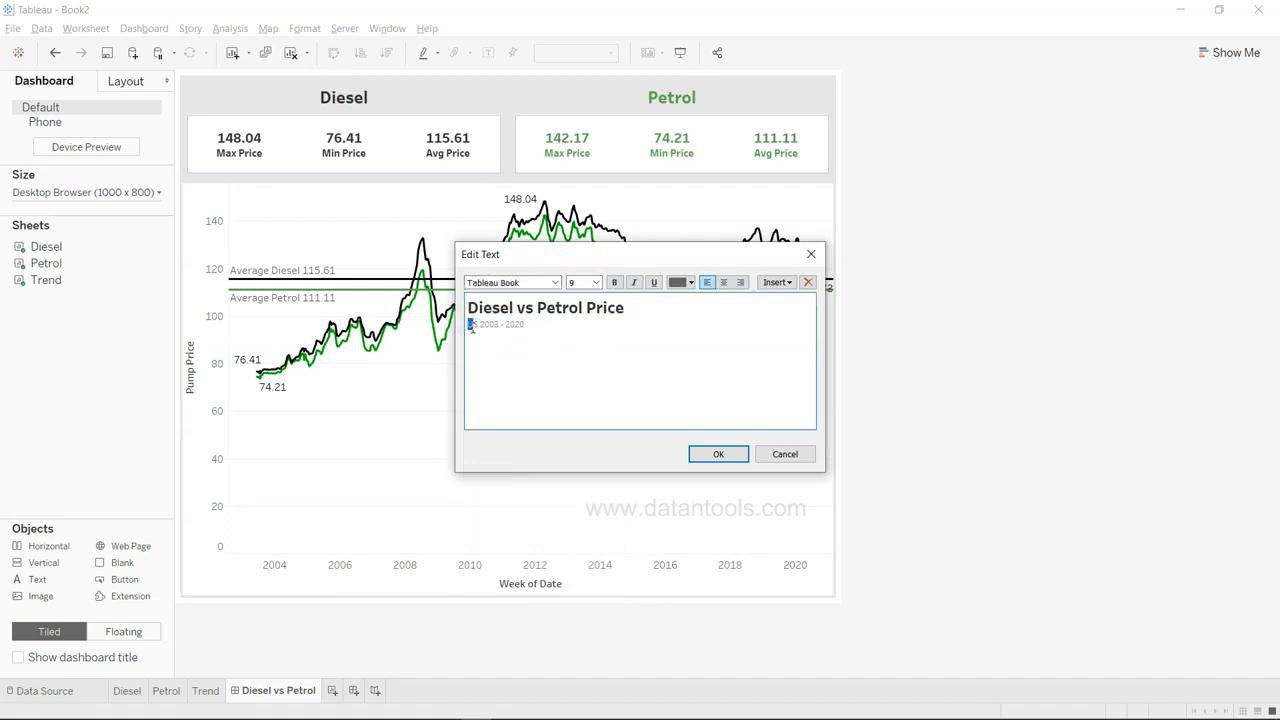
pyautogui.hotkey('shift', 'End')
pyautogui.click(596, 282)
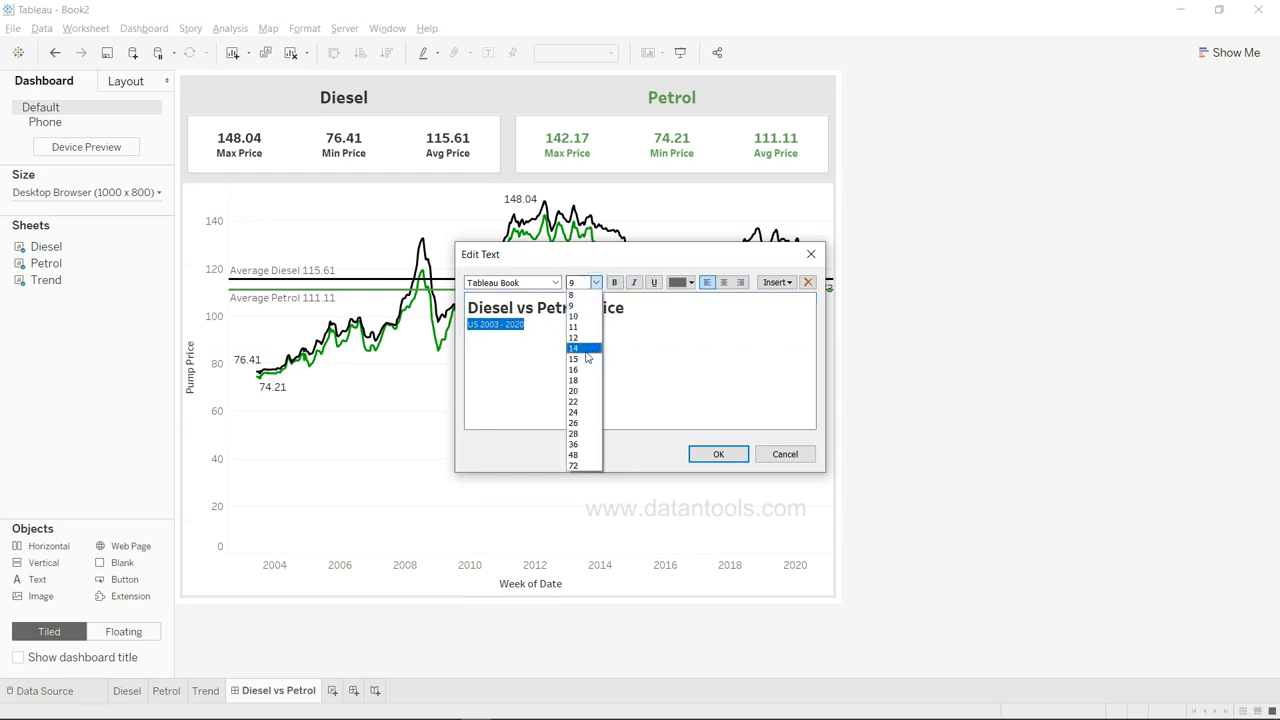
pyautogui.click(585, 327)
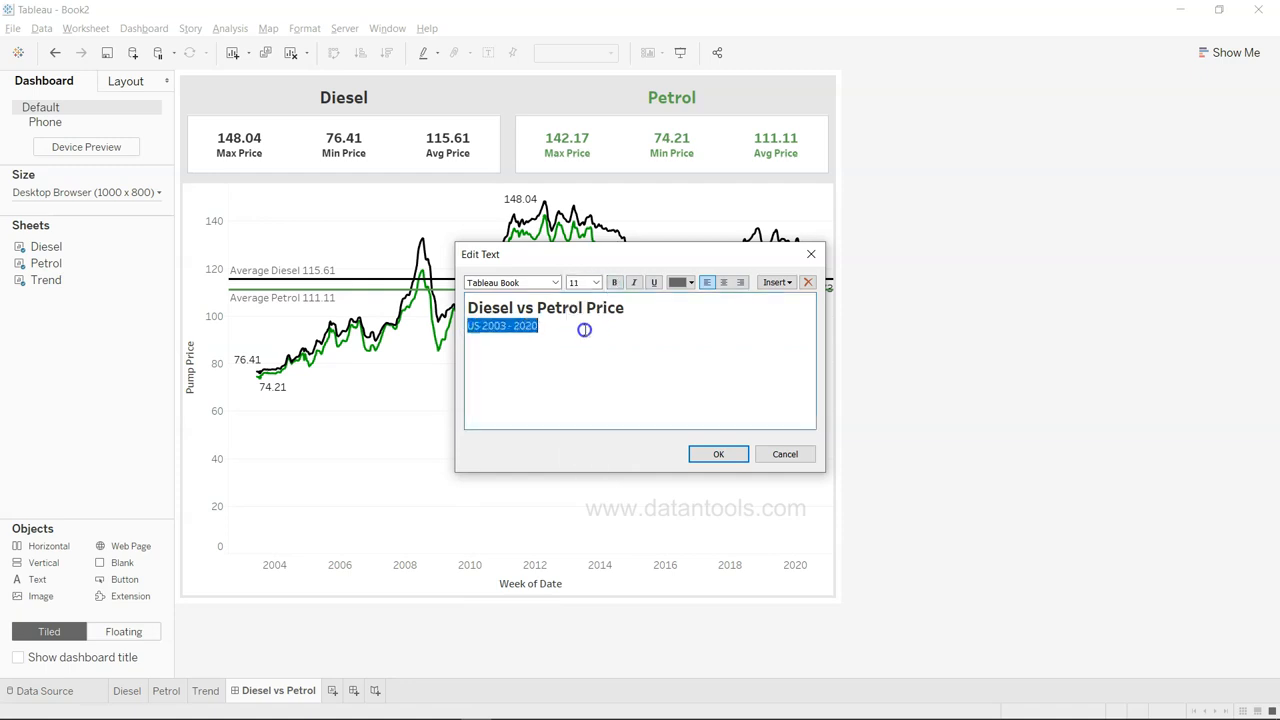
pyautogui.click(690, 282)
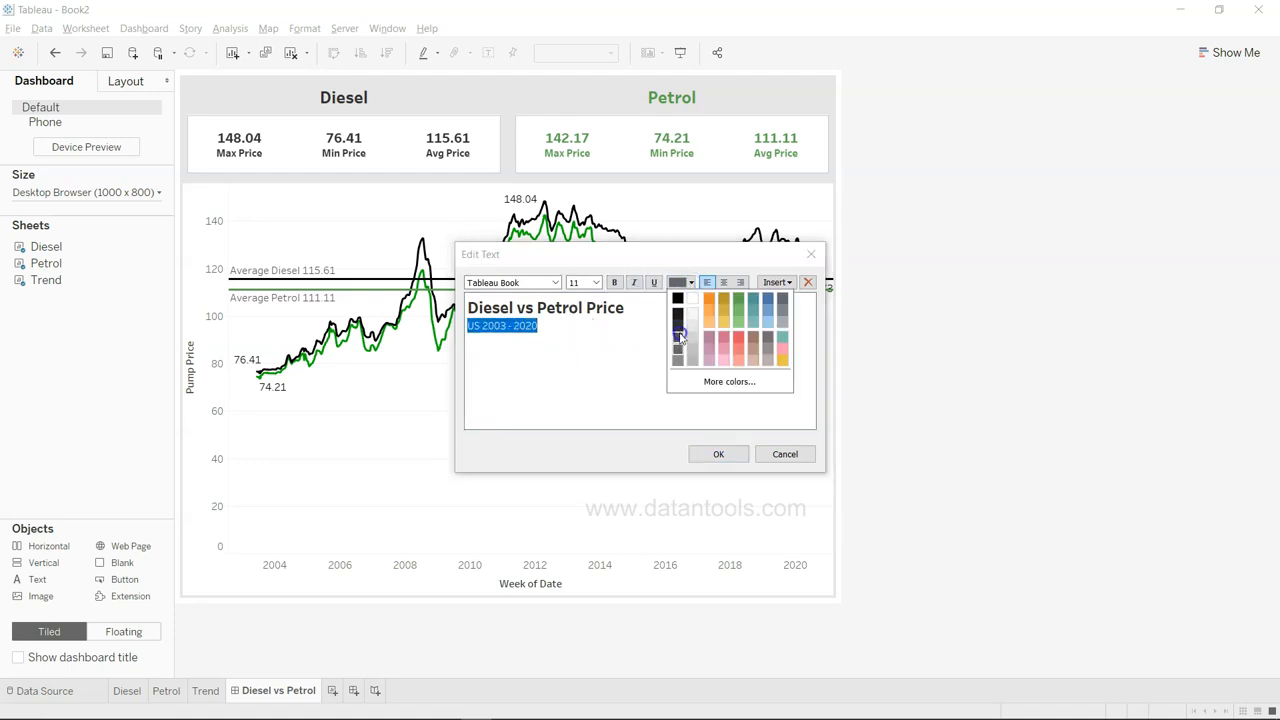
pyautogui.click(679, 340)
pyautogui.click(555, 282)
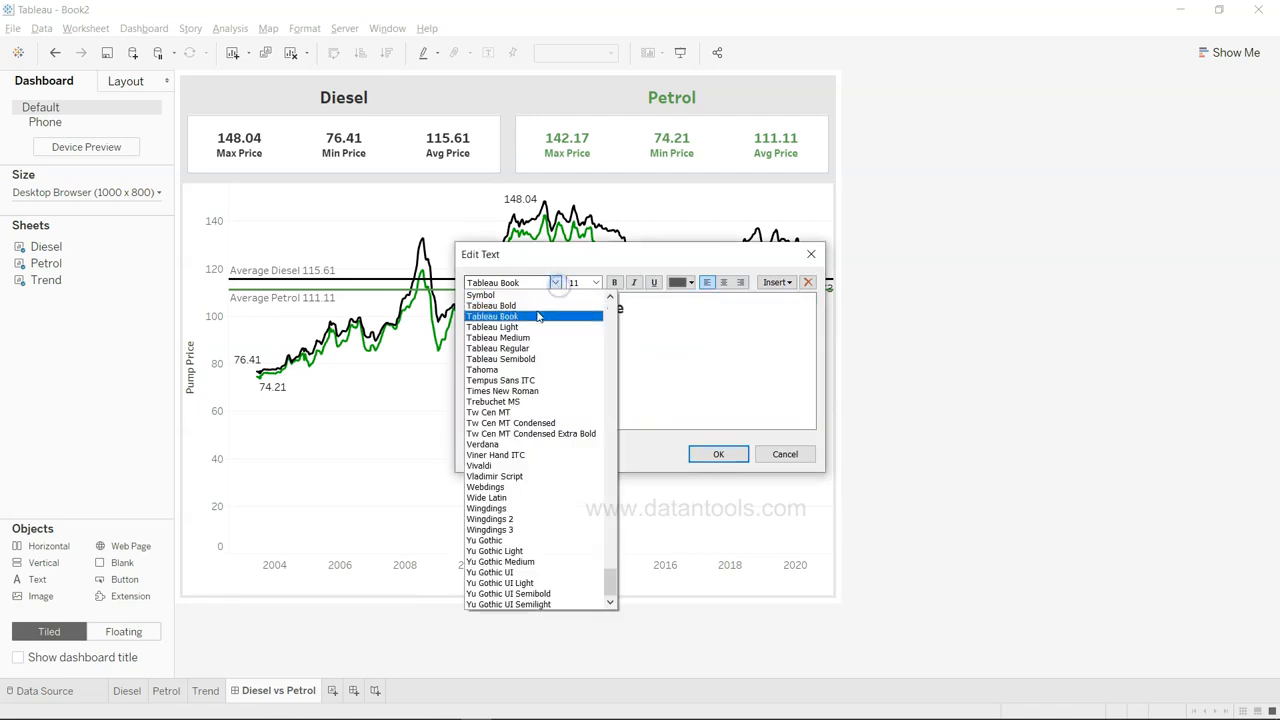
pyautogui.click(540, 309)
pyautogui.click(716, 454)
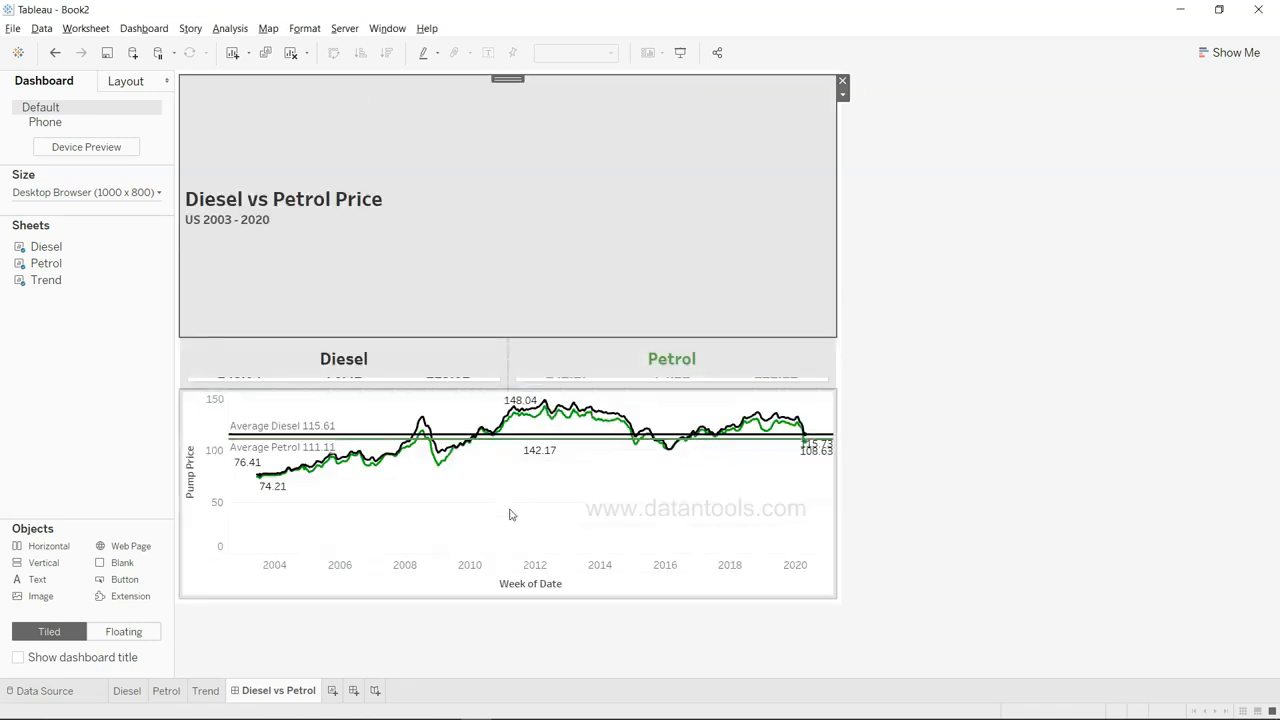
# Reduce the title text block's height to about 75 pixels and compare it with the reference dashboard in the browser
pyautogui.moveTo(534, 336); pyautogui.dragTo(547, 126)
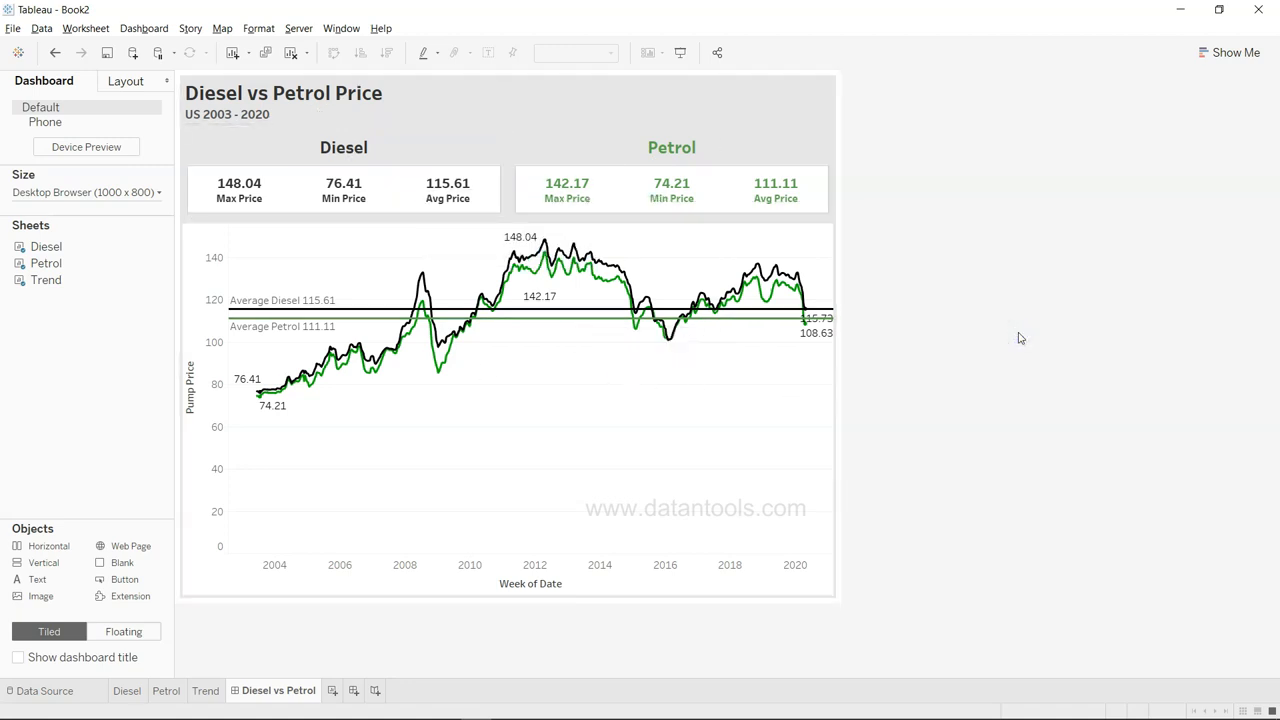
pyautogui.hotkey('alt', 'Tab')
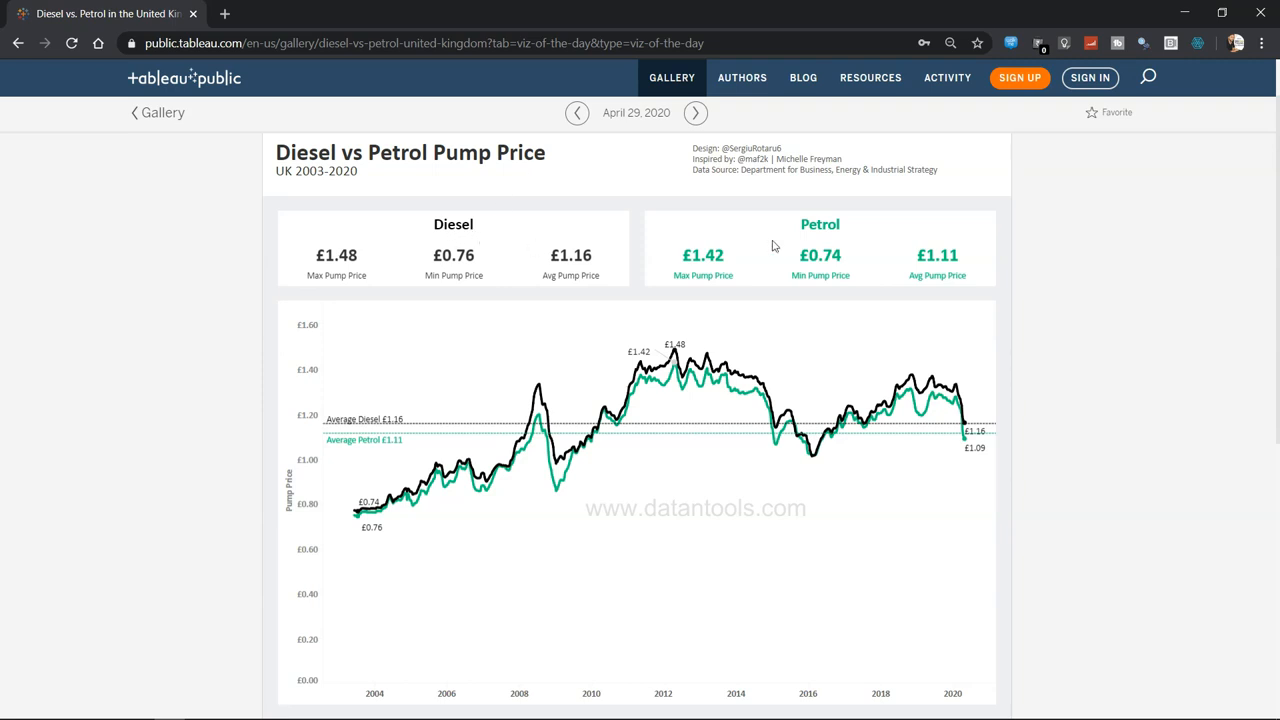
pyautogui.hotkey('alt', 'Tab')
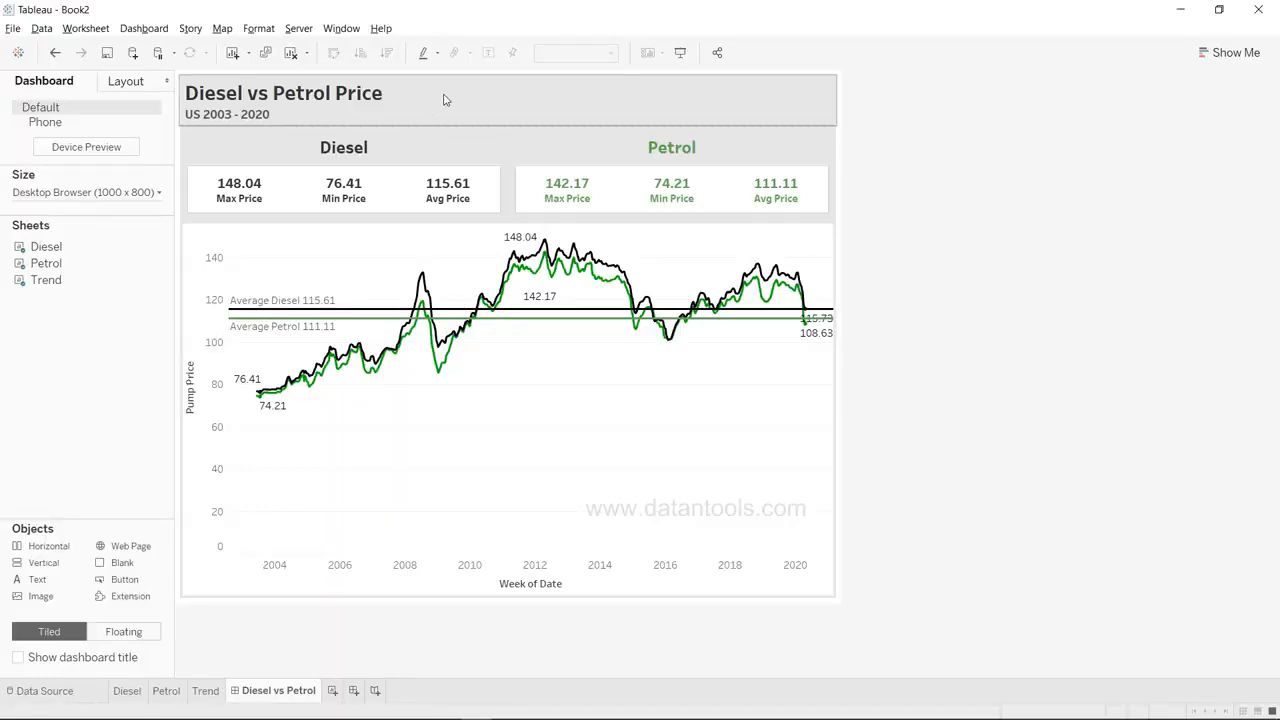
# Give the title text block a white background and compare the dashboard header with the reference dashboard in the browser
pyautogui.click(399, 104)
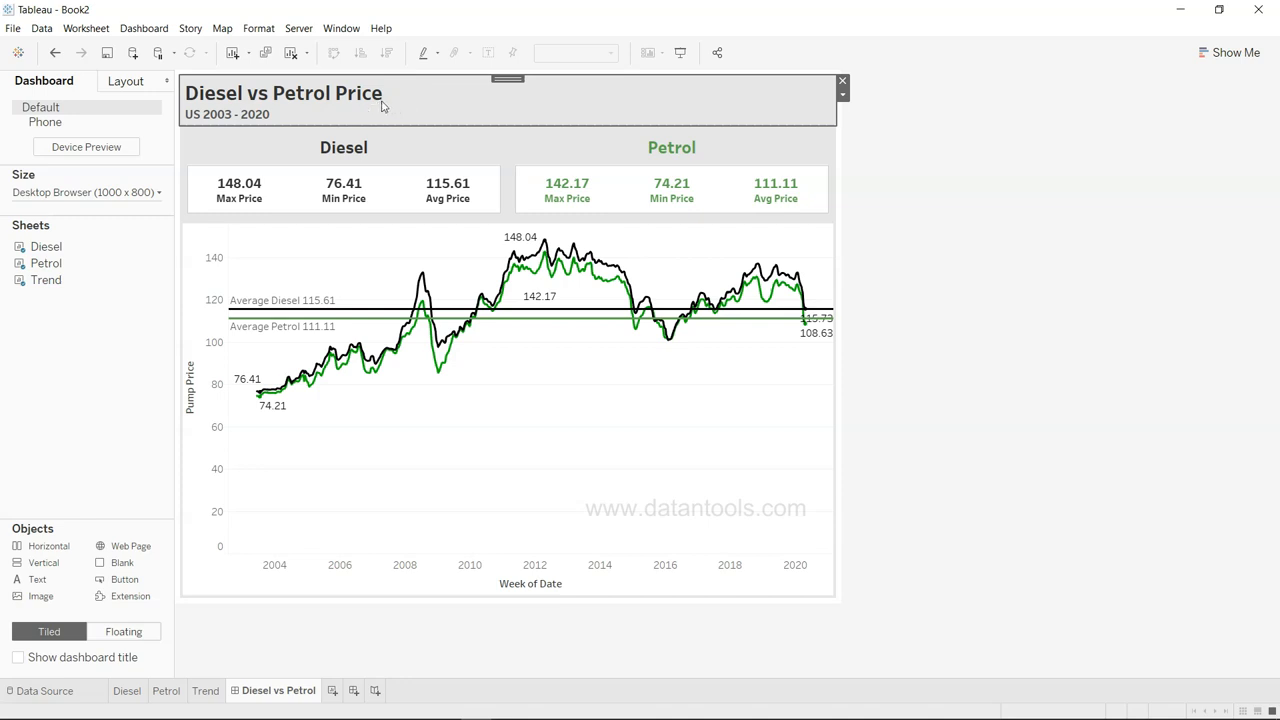
pyautogui.click(145, 84)
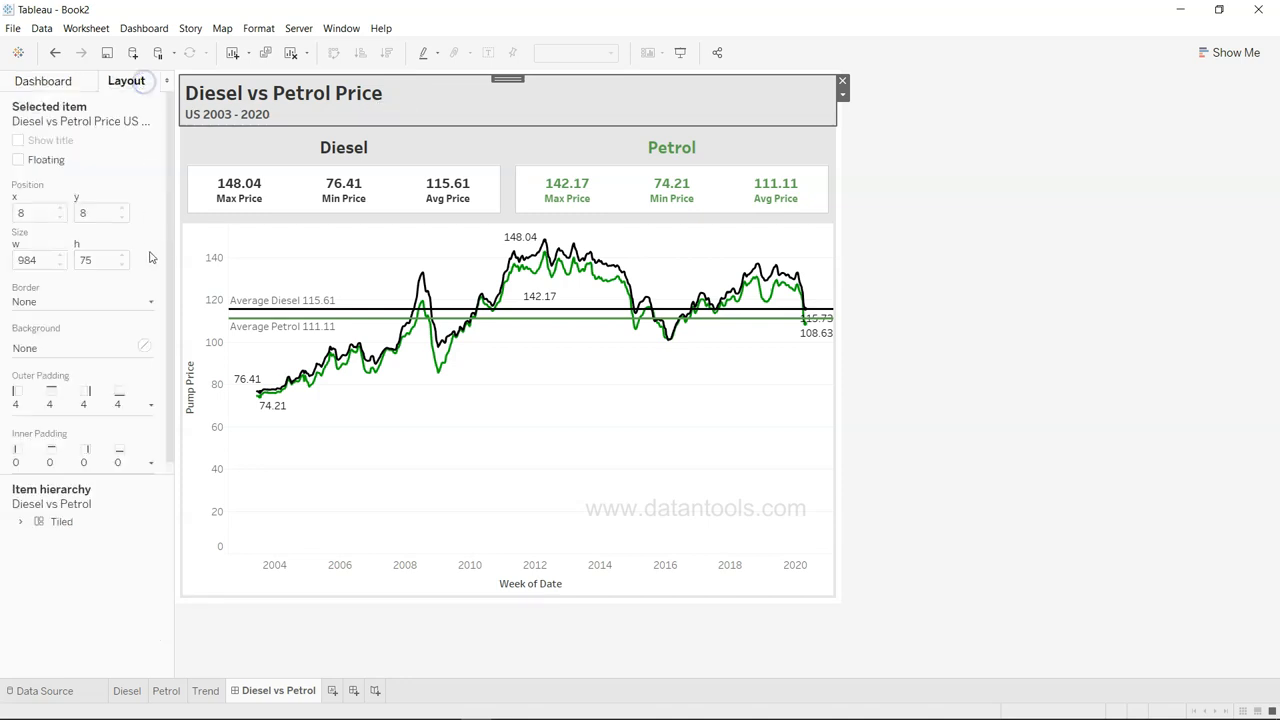
pyautogui.click(146, 346)
pyautogui.click(45, 401)
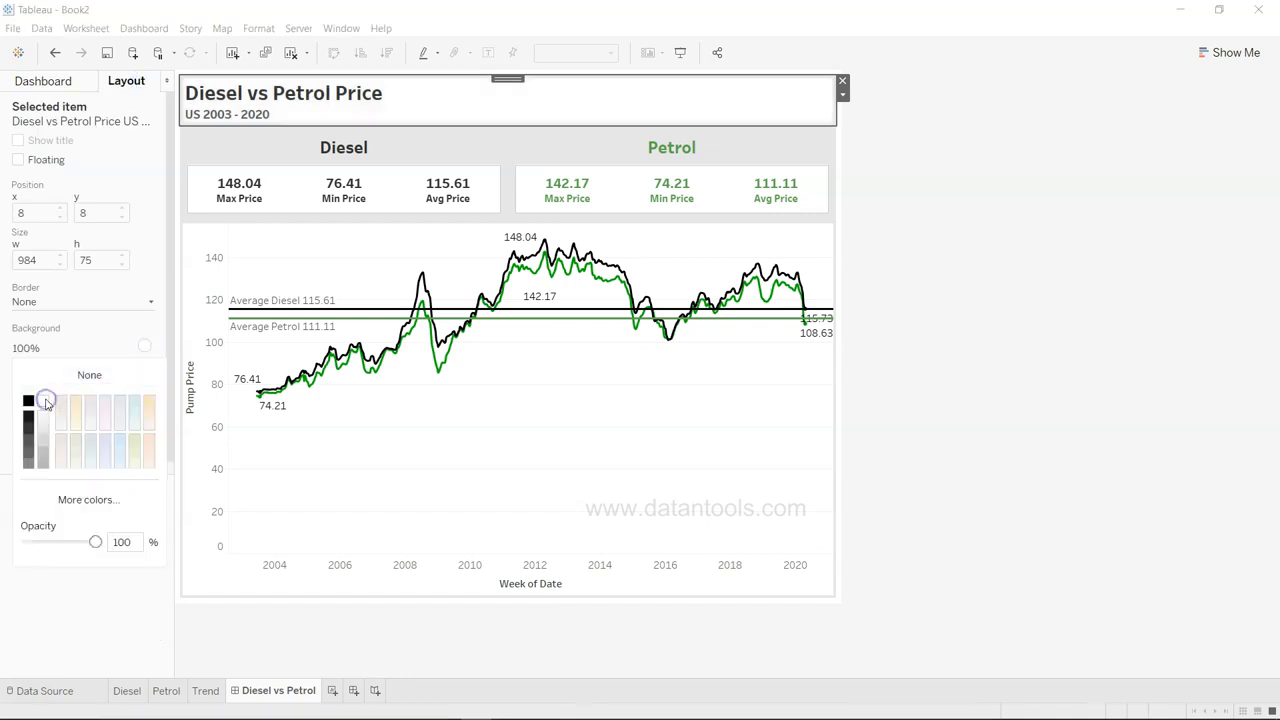
pyautogui.click(951, 193)
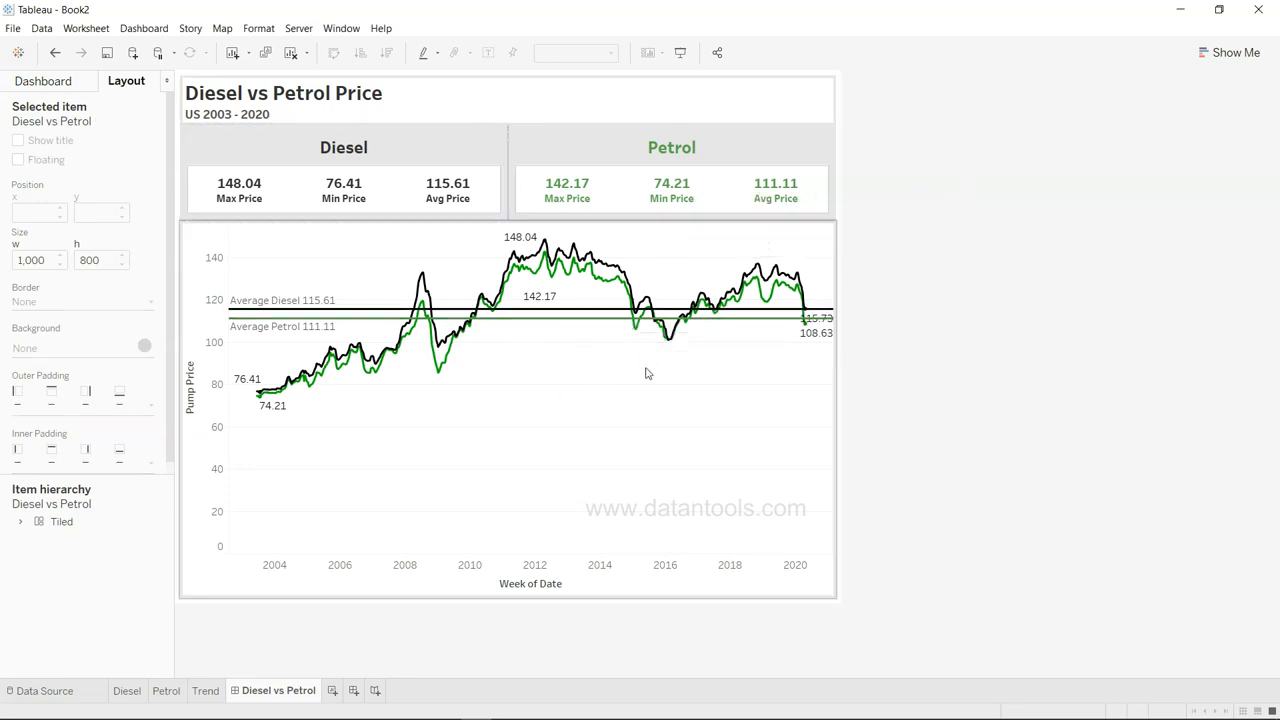
pyautogui.hotkey('alt', 'Tab')
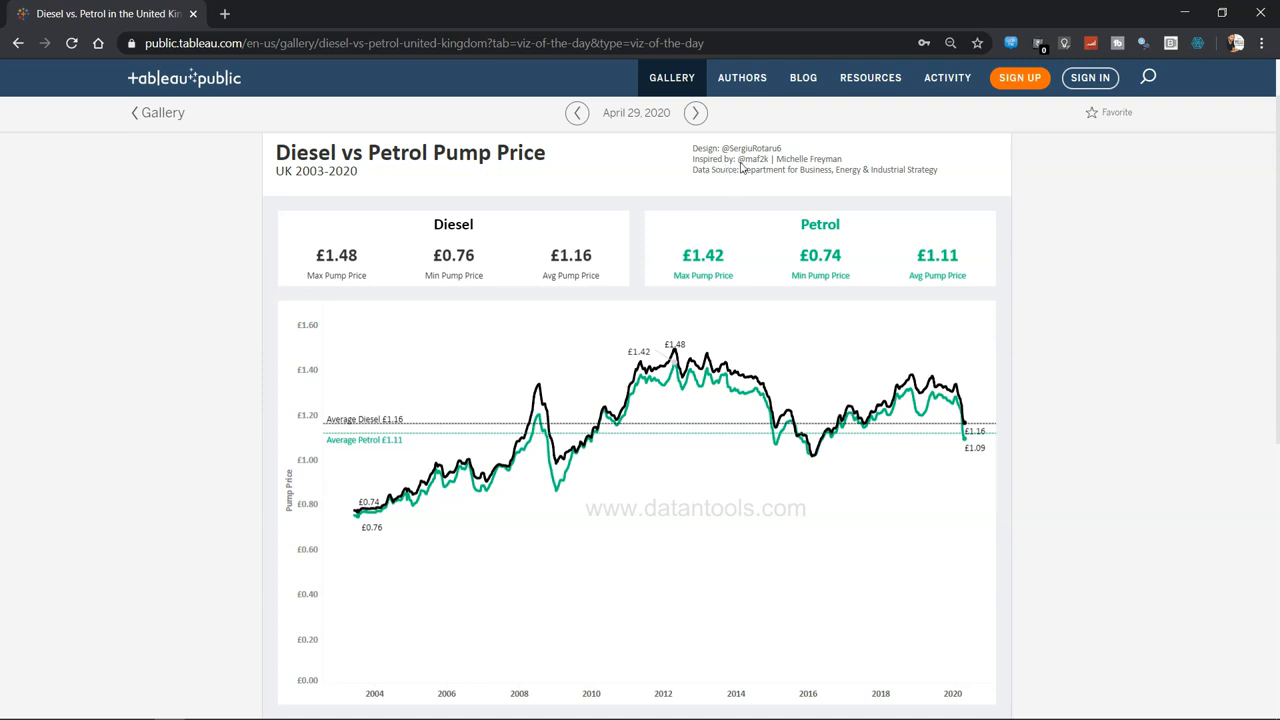
pyautogui.hotkey('alt', 'Tab')
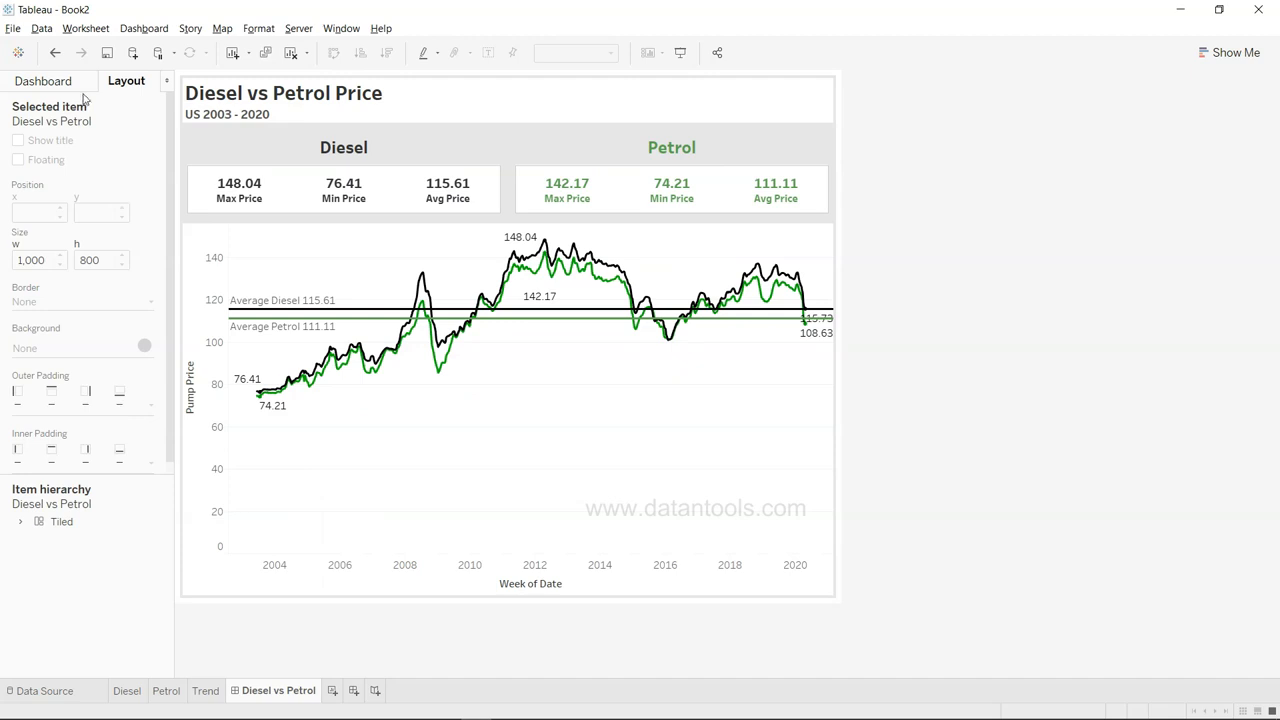
pyautogui.click(44, 81)
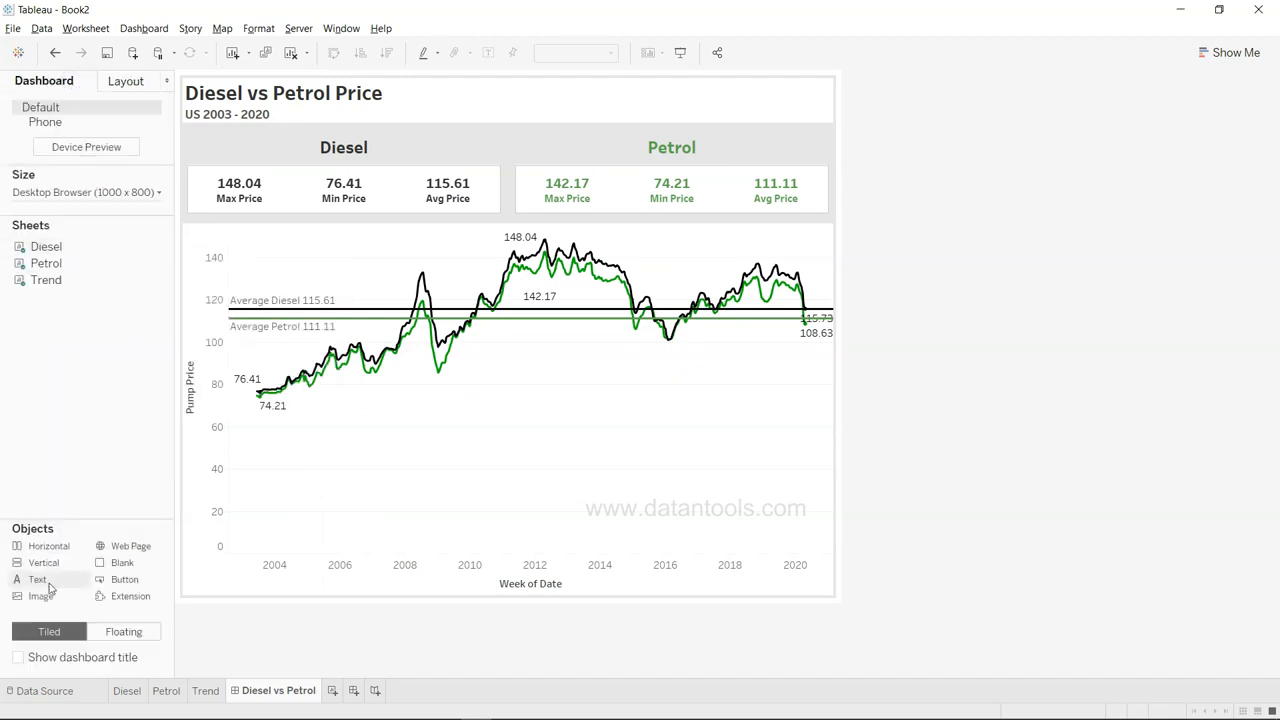
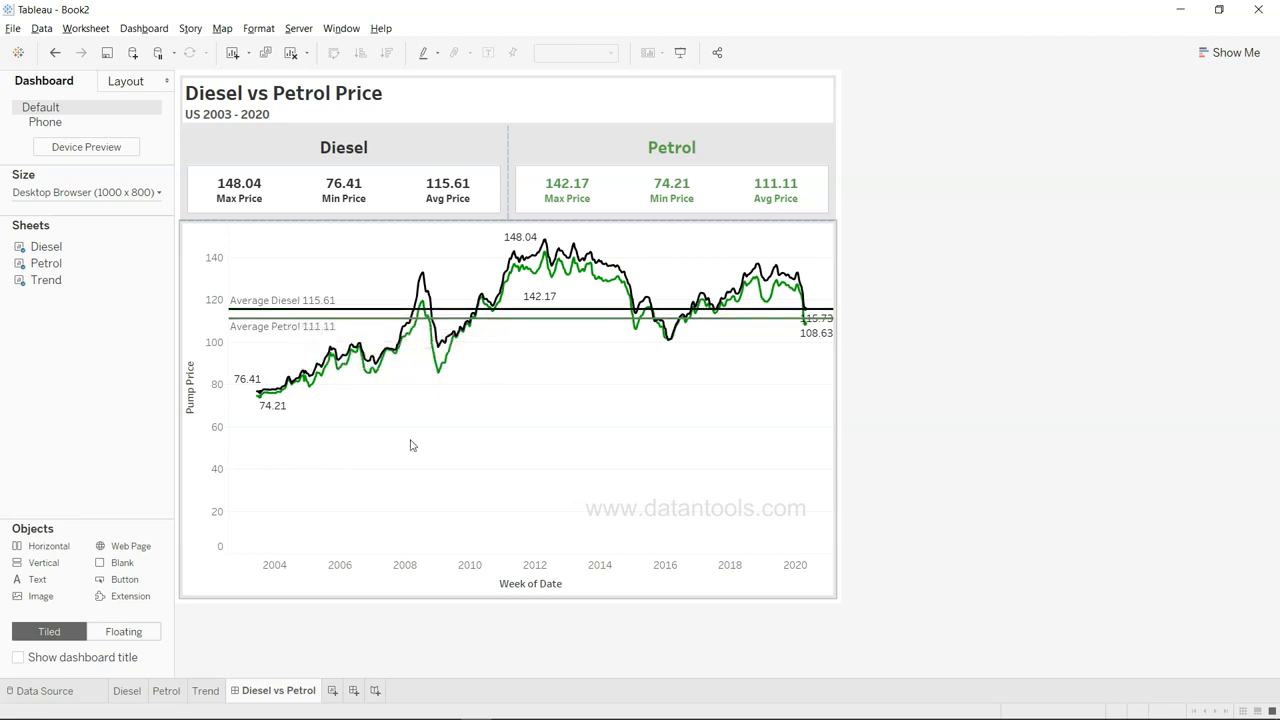
# Select individual points on the dashboard's Diesel and Petrol trend lines to examine how the average lines respond, and clear the selection
pyautogui.click(421, 276)
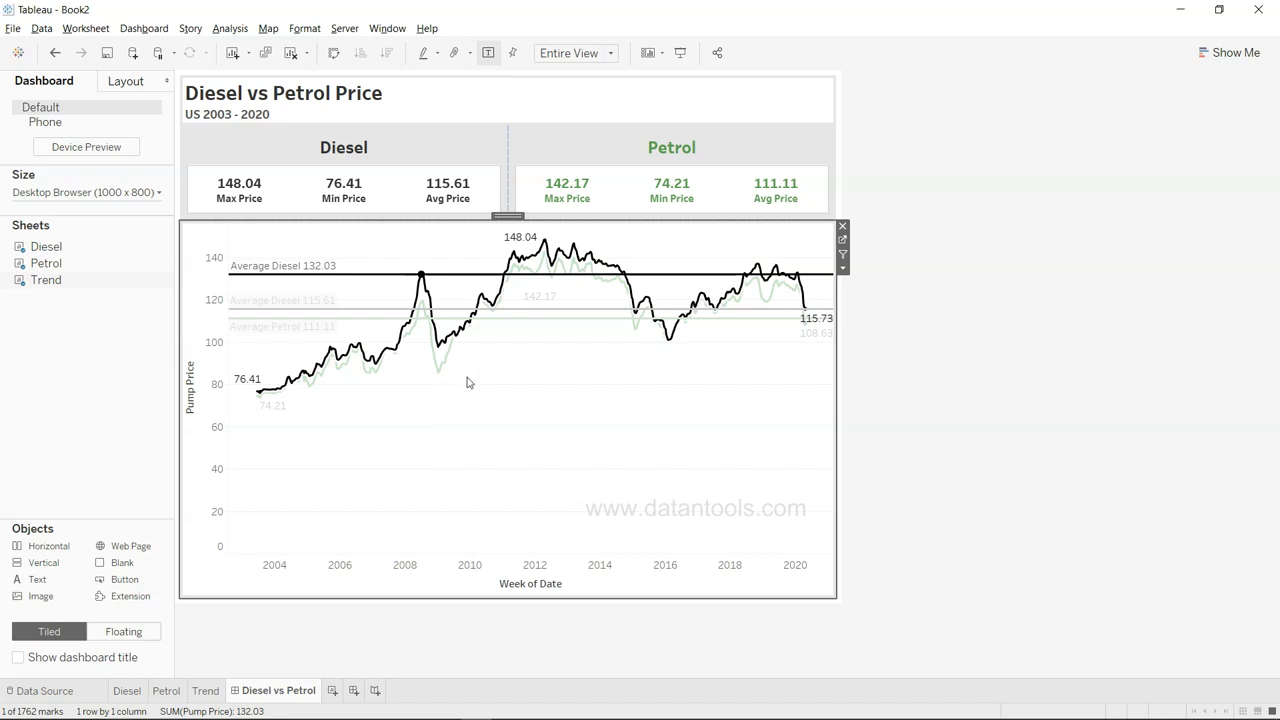
pyautogui.moveTo(485, 309)
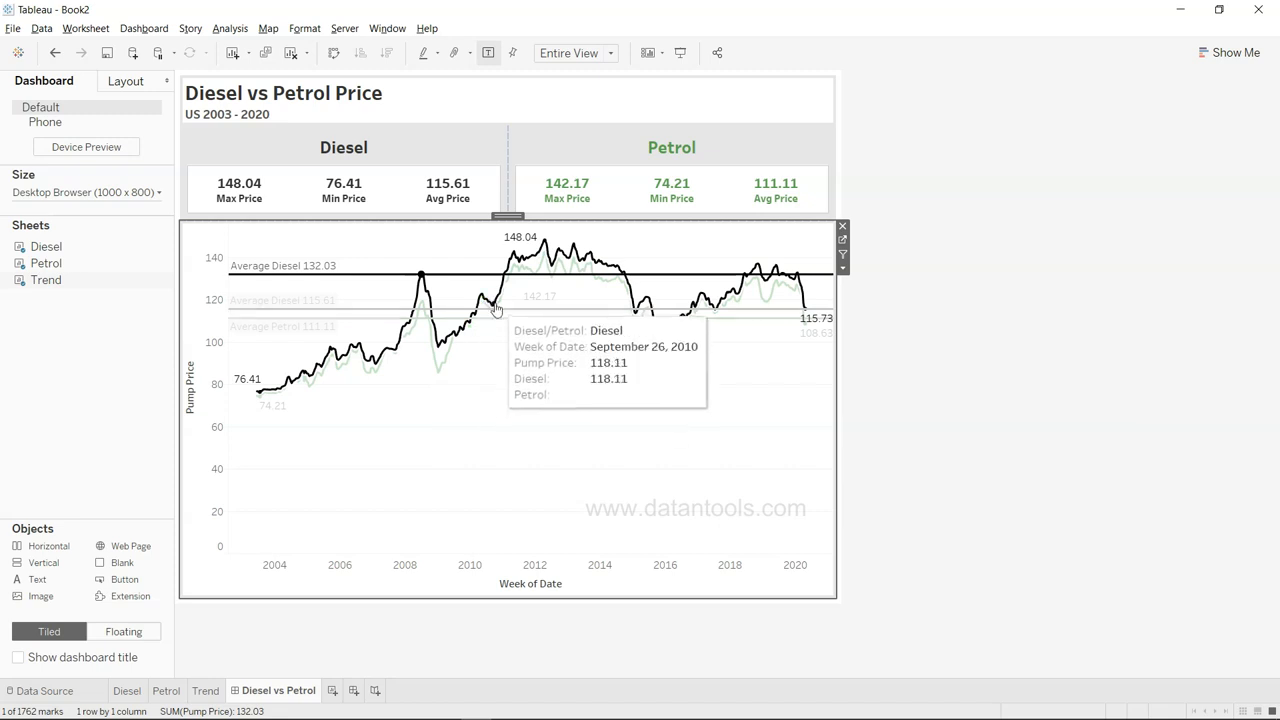
pyautogui.click(496, 305)
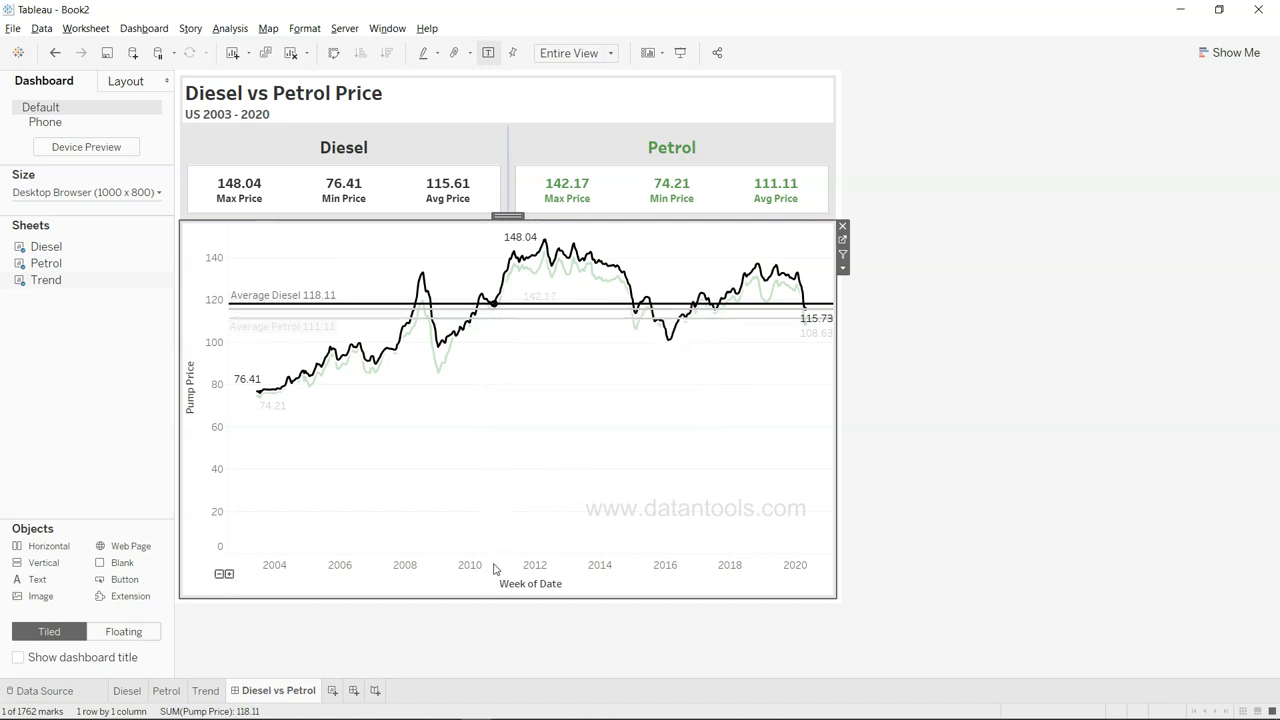
pyautogui.click(548, 377)
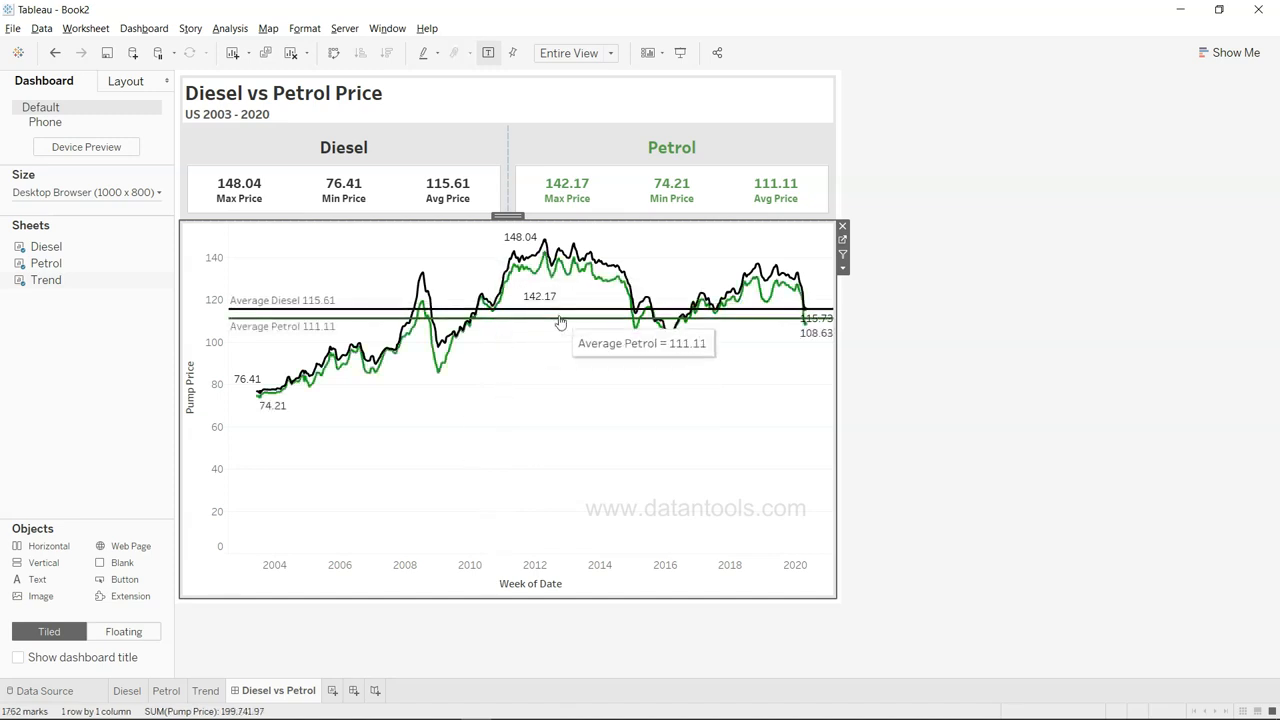
pyautogui.click(602, 284)
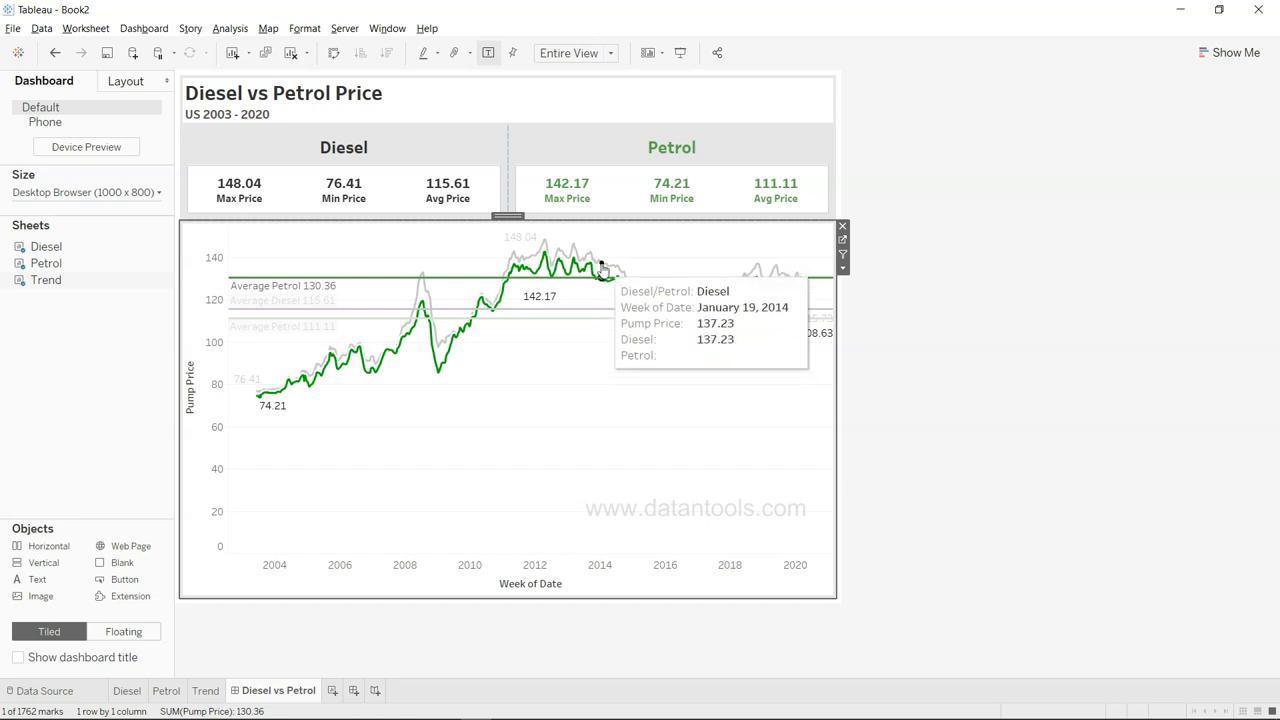
pyautogui.click(601, 267)
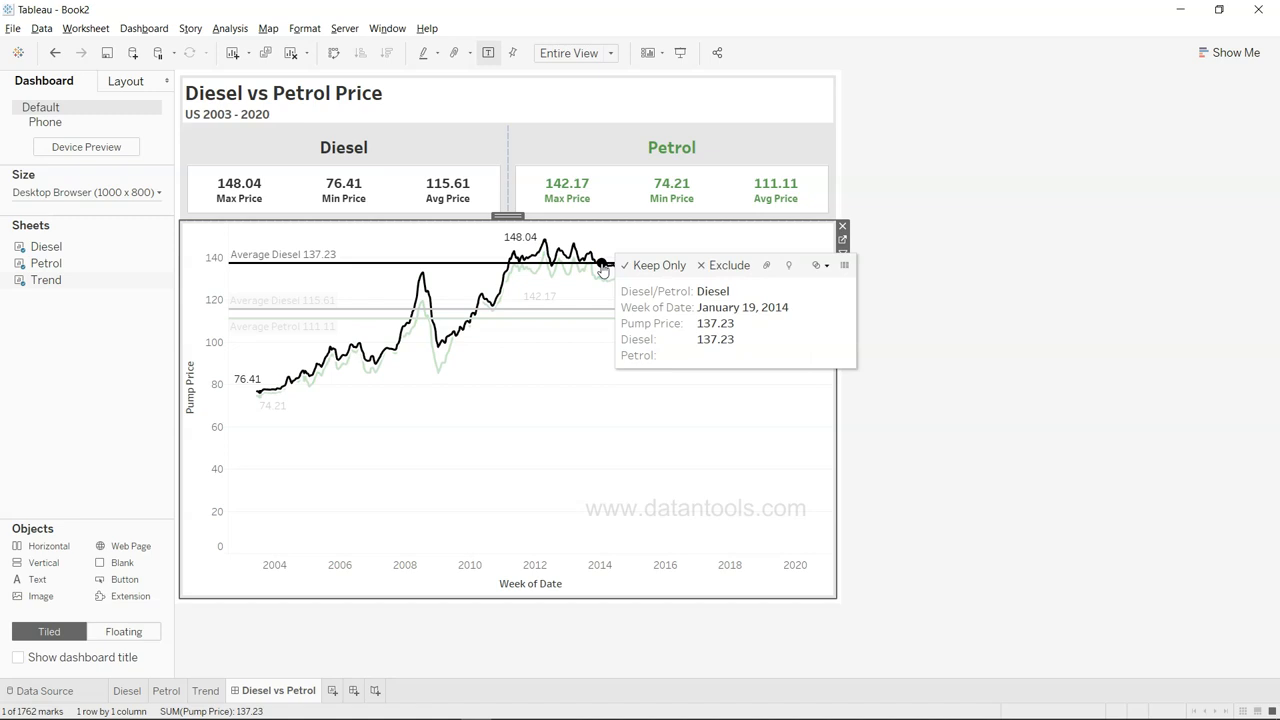
pyautogui.click(603, 424)
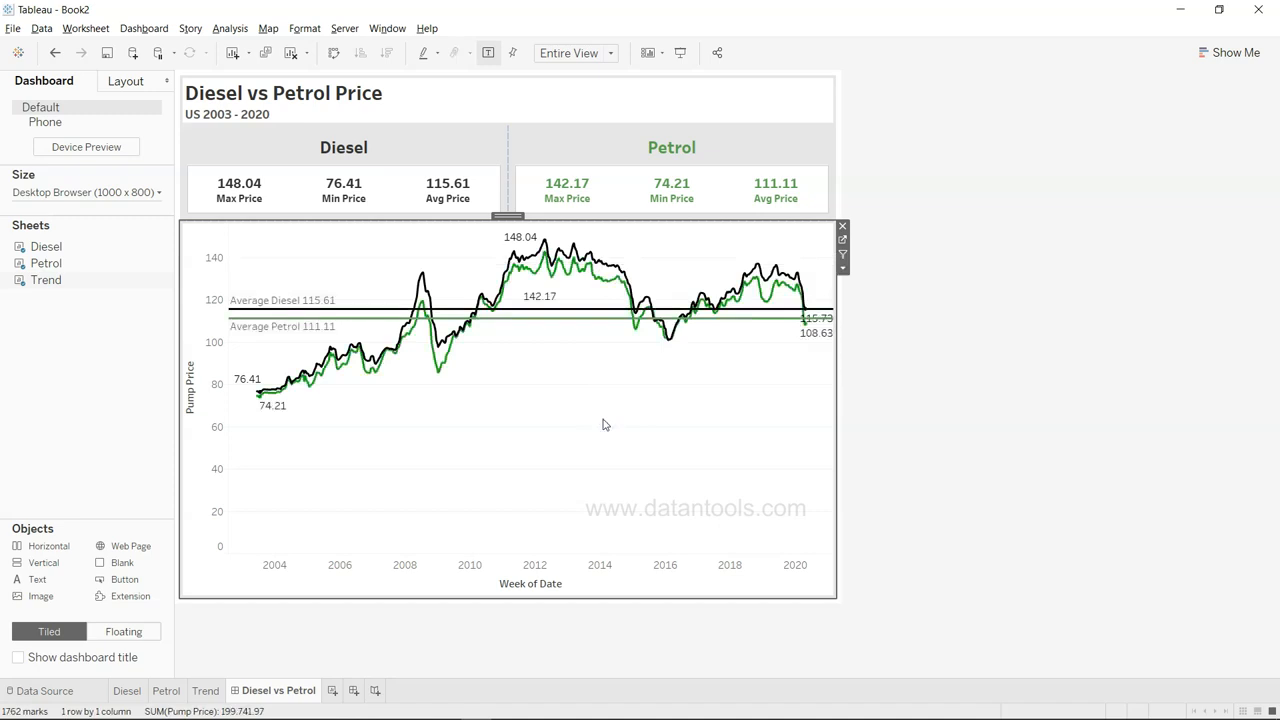
# Duplicate the Trend worksheet
pyautogui.press('alt')
pyautogui.click(212, 688)
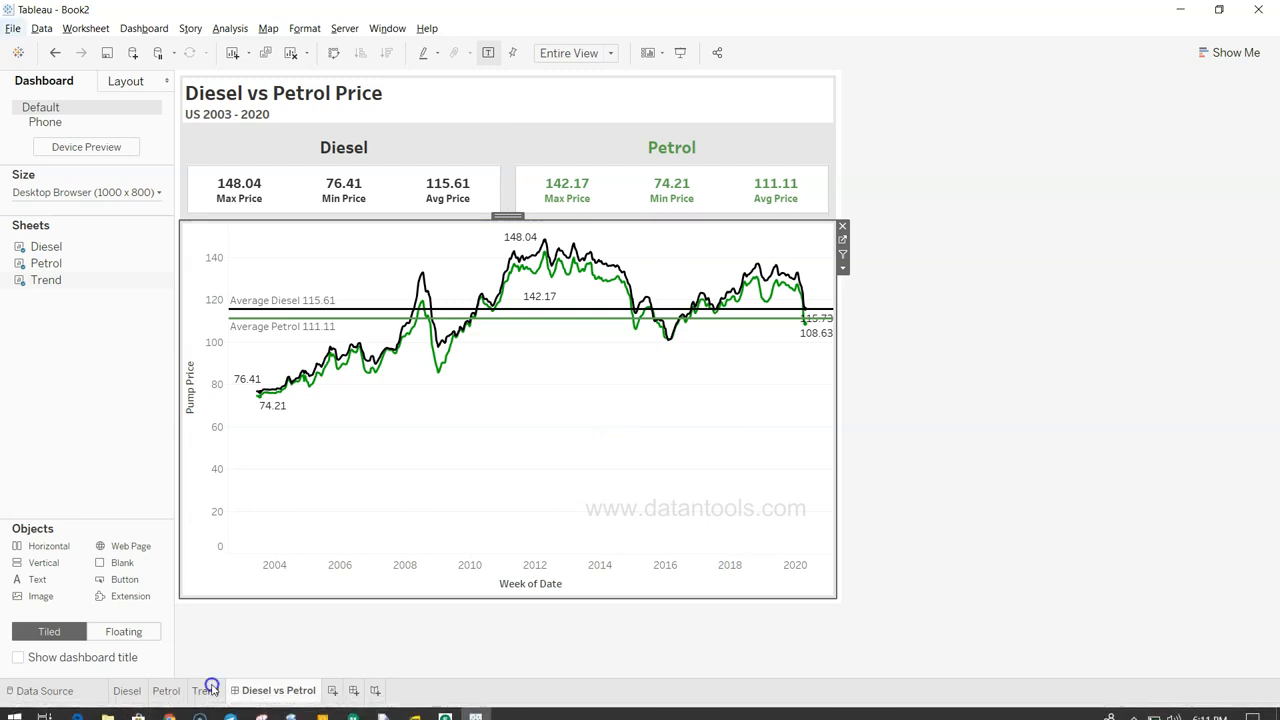
pyautogui.rightClick(208, 689)
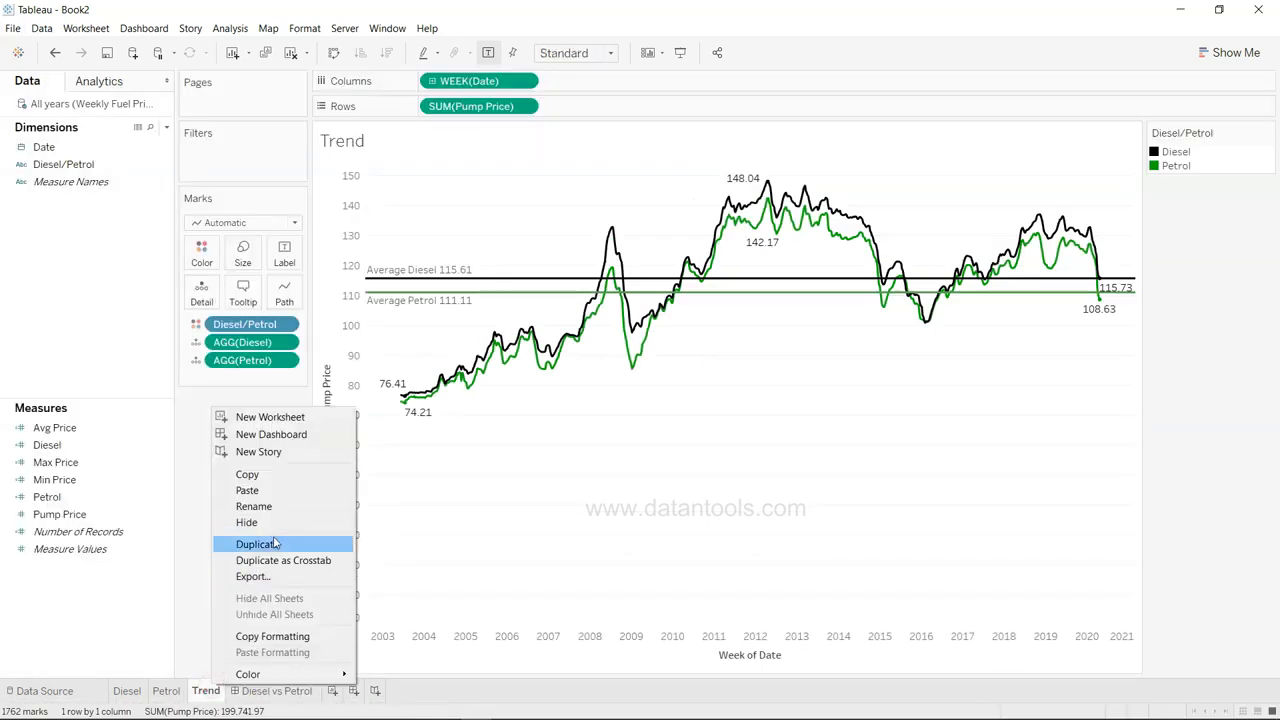
pyautogui.click(274, 543)
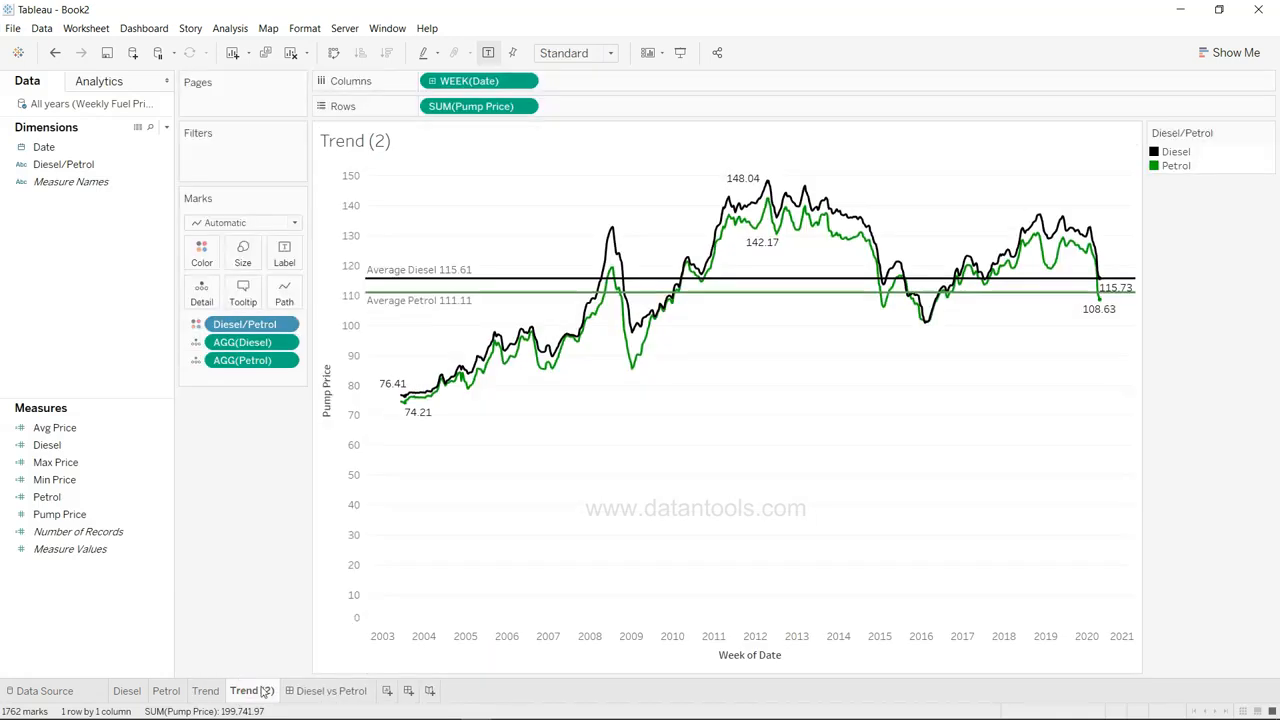
# Remove the Average Diesel and Average Petrol reference lines from the duplicated Trend sheet
pyautogui.rightClick(438, 285)
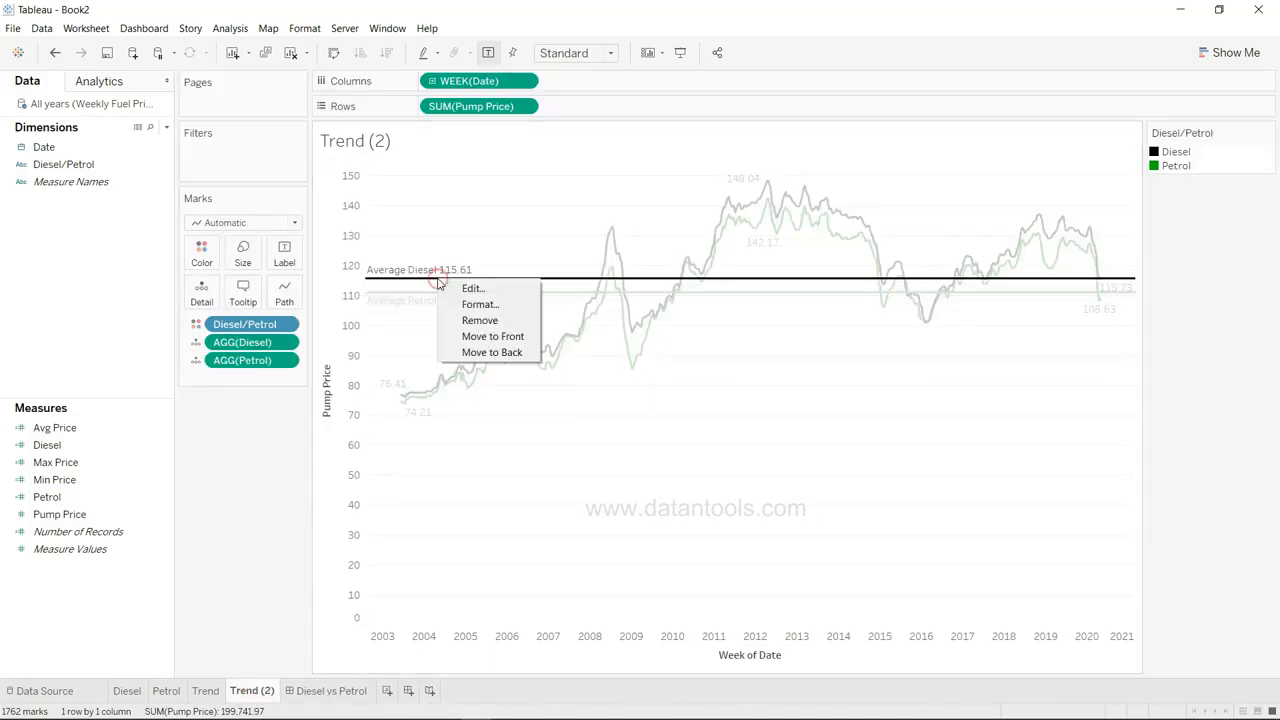
pyautogui.click(474, 321)
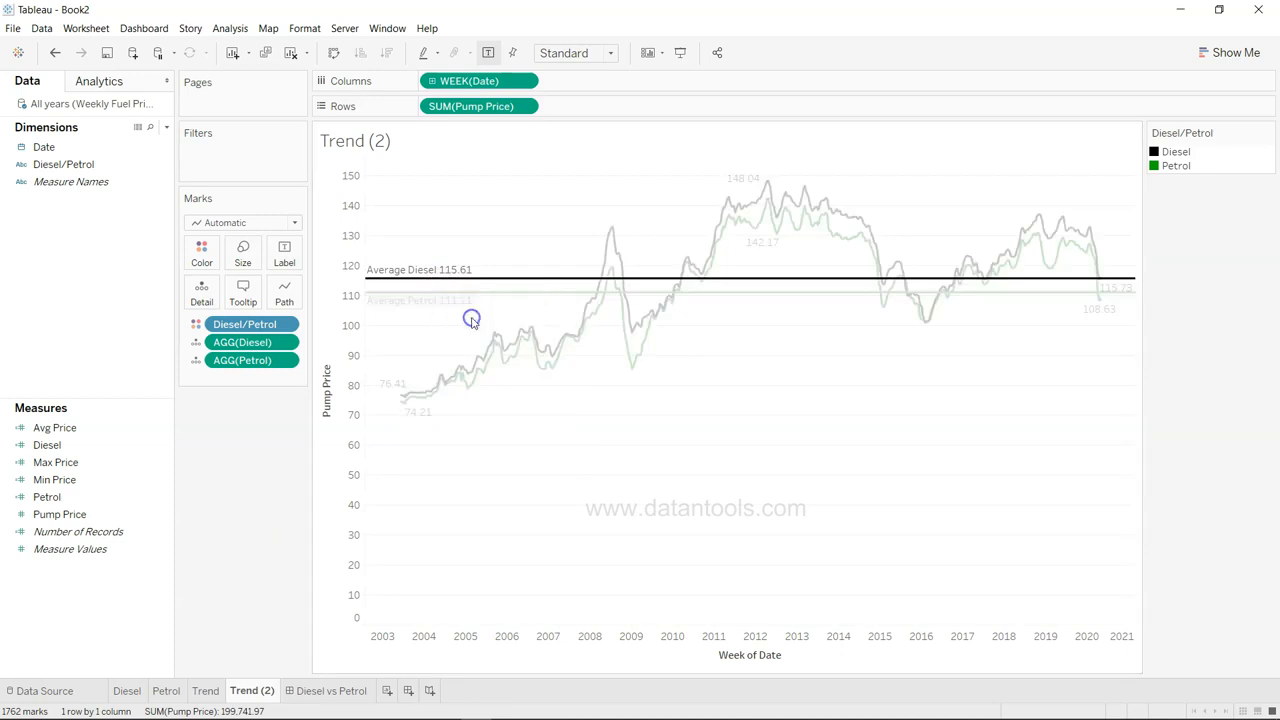
pyautogui.rightClick(429, 292)
pyautogui.click(463, 333)
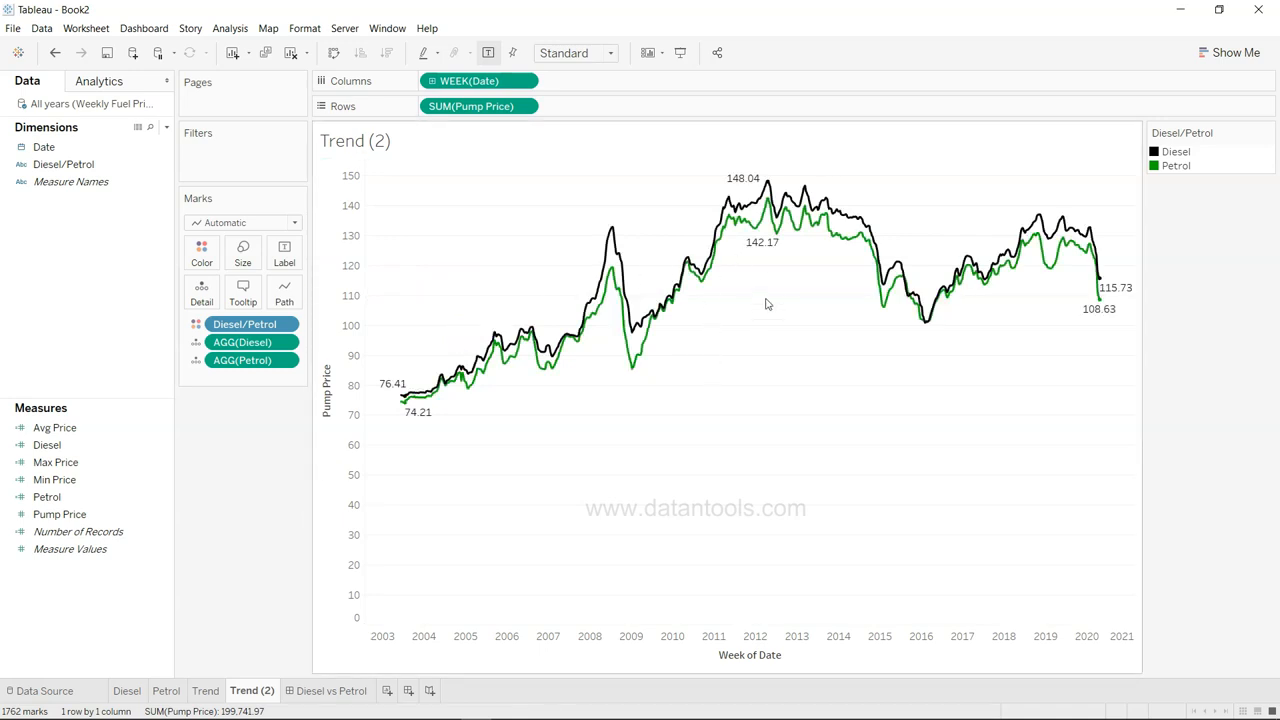
# Set the mark labels on the duplicated Trend sheet to Highlighted and test them on a point of each line
pyautogui.click(284, 258)
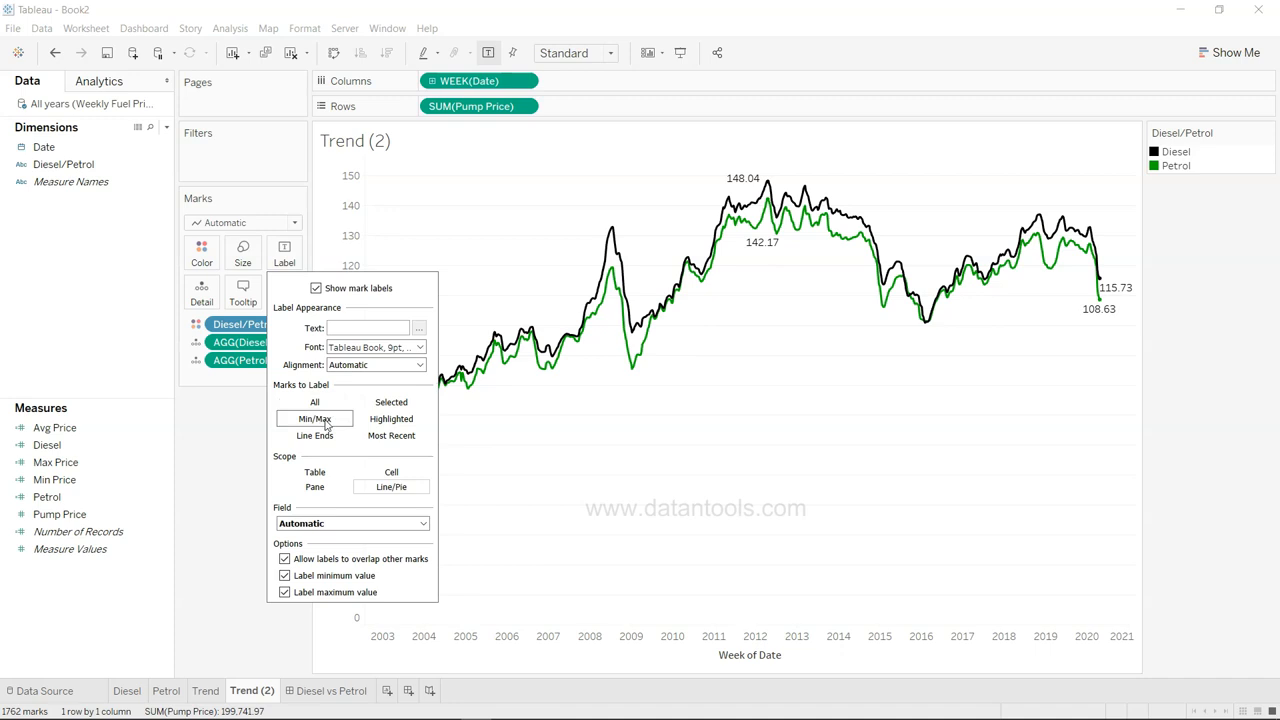
pyautogui.click(394, 421)
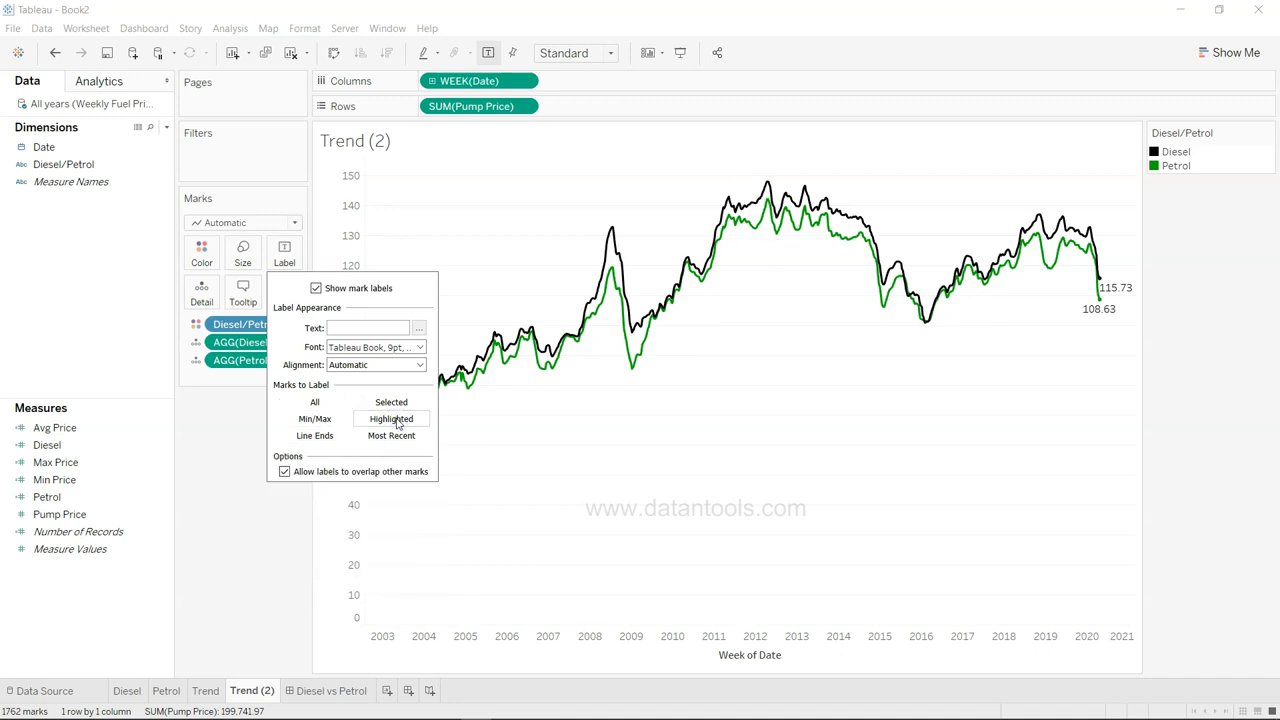
pyautogui.click(636, 370)
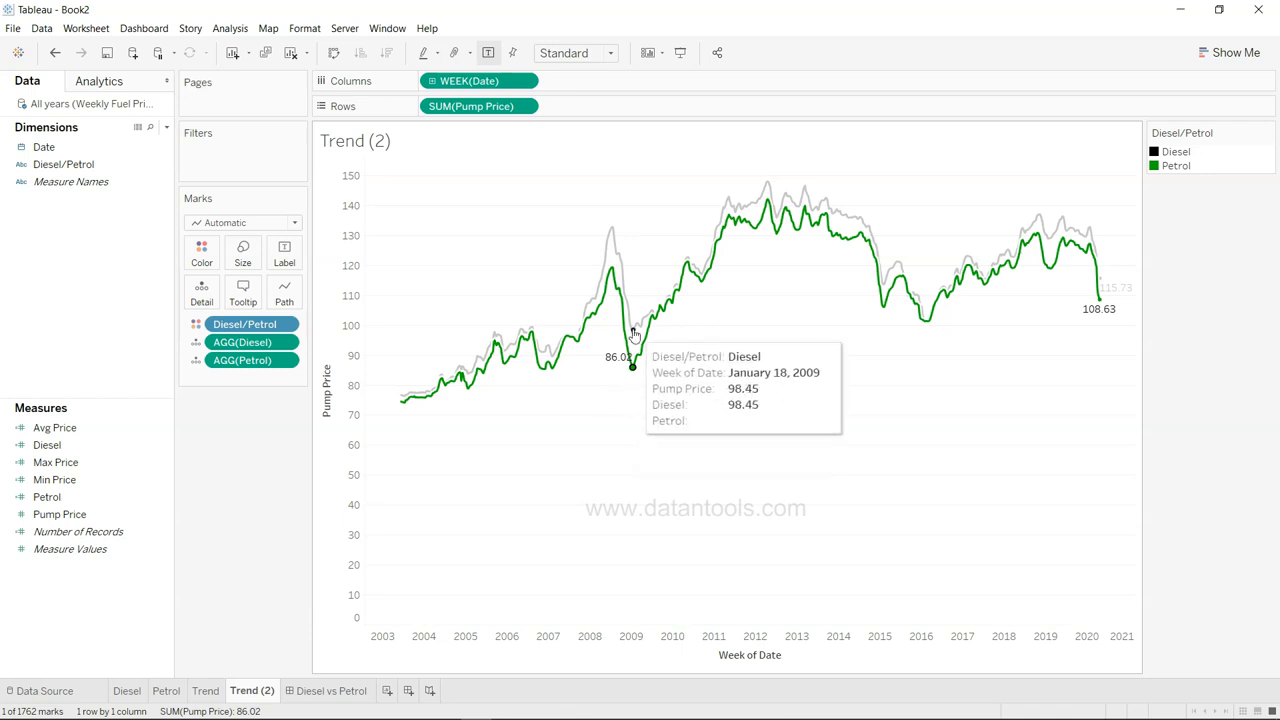
pyautogui.click(611, 228)
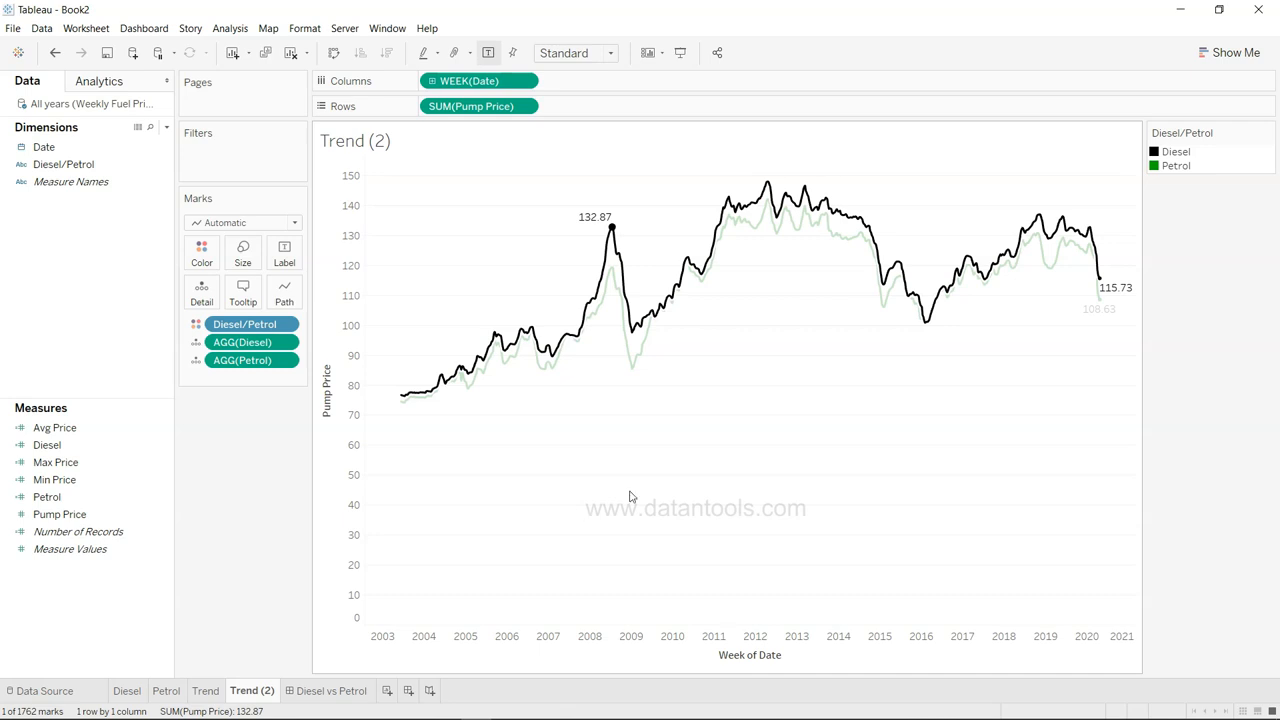
pyautogui.click(671, 440)
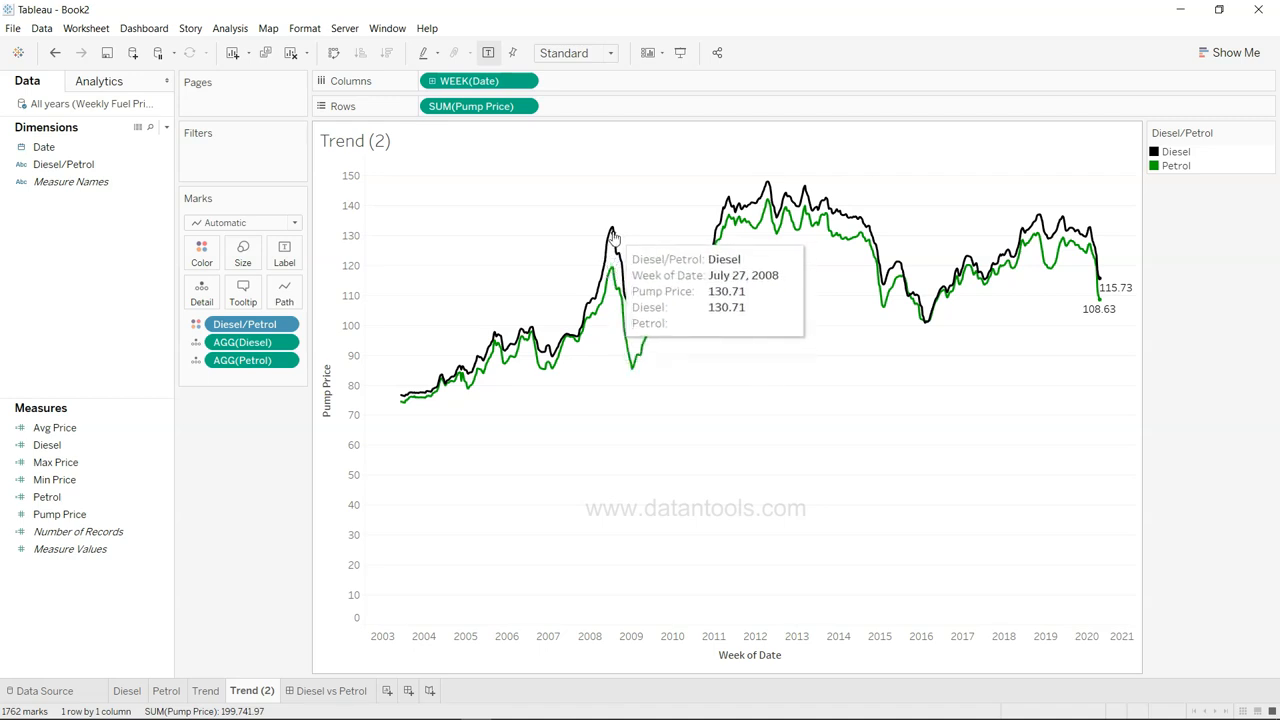
# Add a highlight action on the duplicated Trend sheet as source and target, run on Select, with target highlighting on Dates and Times
pyautogui.click(97, 30)
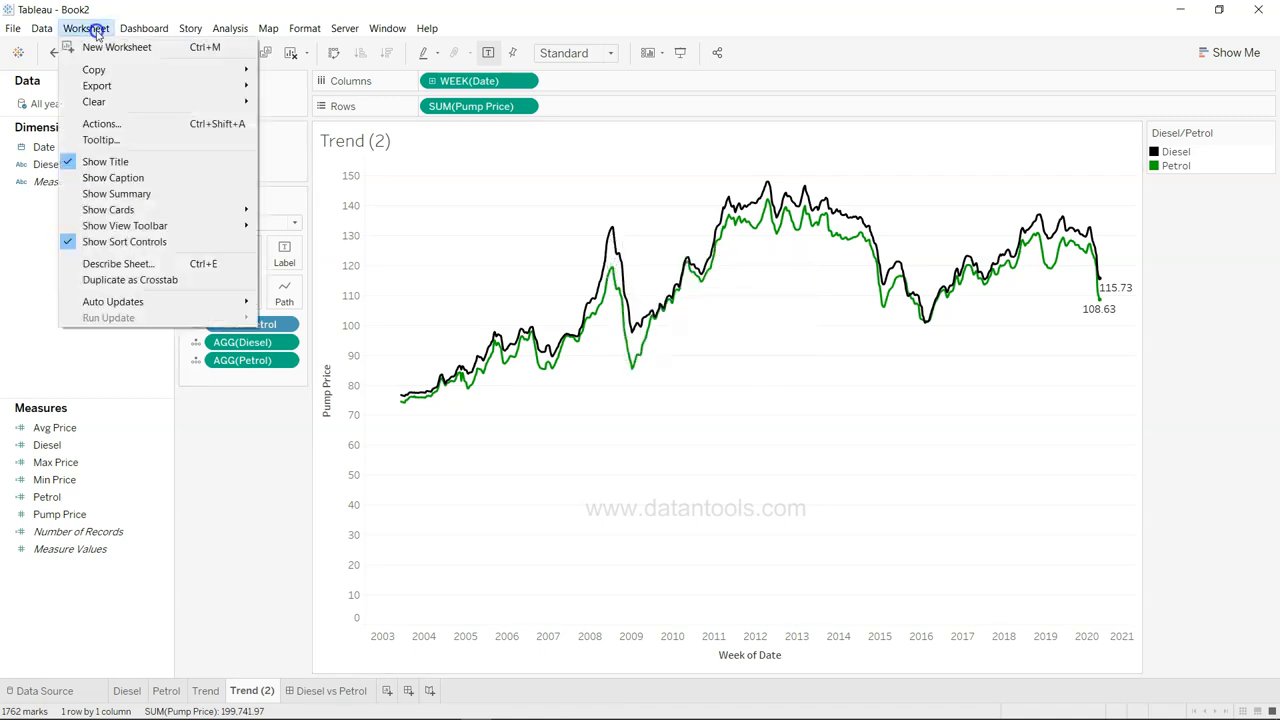
pyautogui.click(143, 124)
pyautogui.click(515, 405)
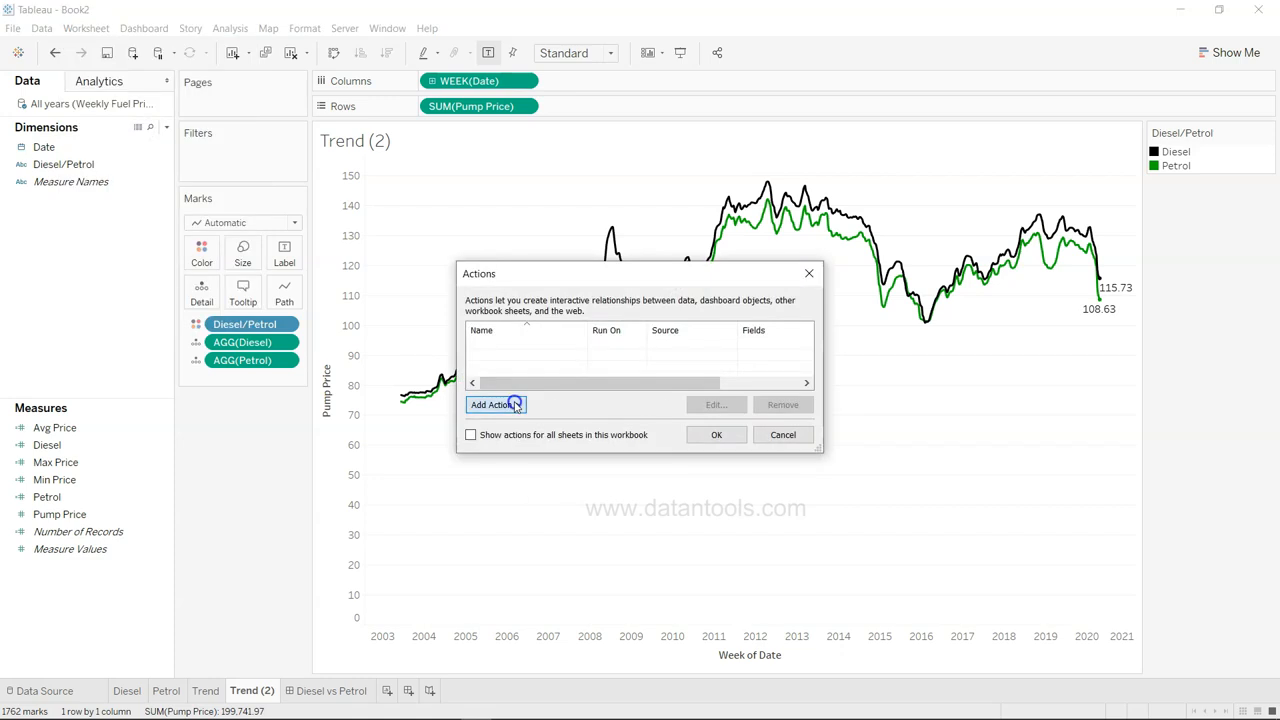
pyautogui.click(556, 421)
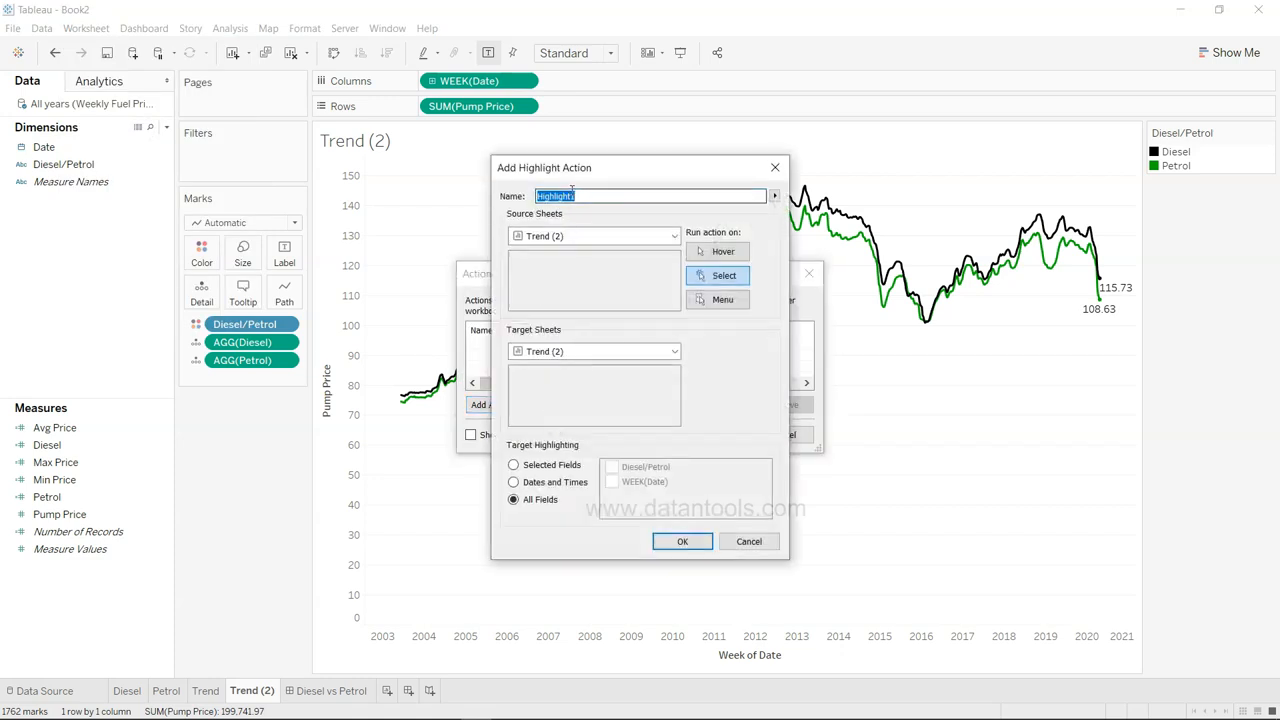
pyautogui.click(545, 484)
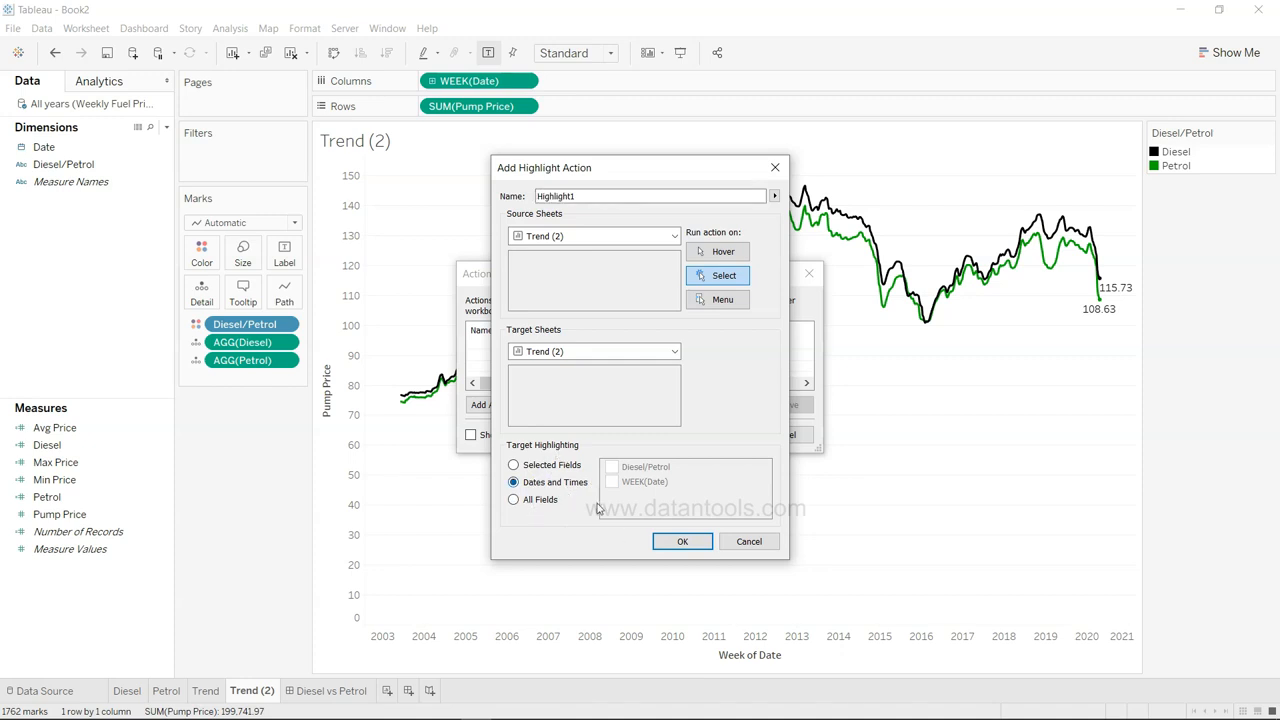
pyautogui.click(683, 543)
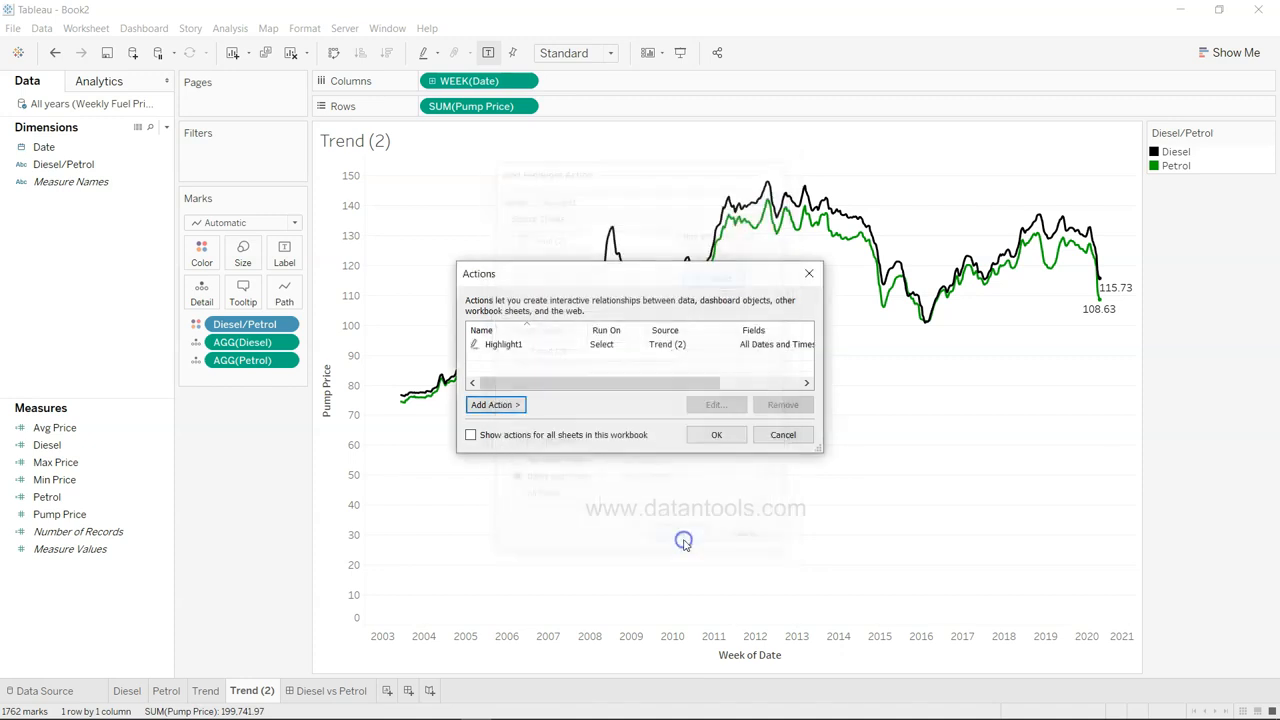
pyautogui.click(718, 435)
# Test the highlight action by selecting Petrol points around mid-2008, June 2014 and February 2015
pyautogui.moveTo(607, 282)
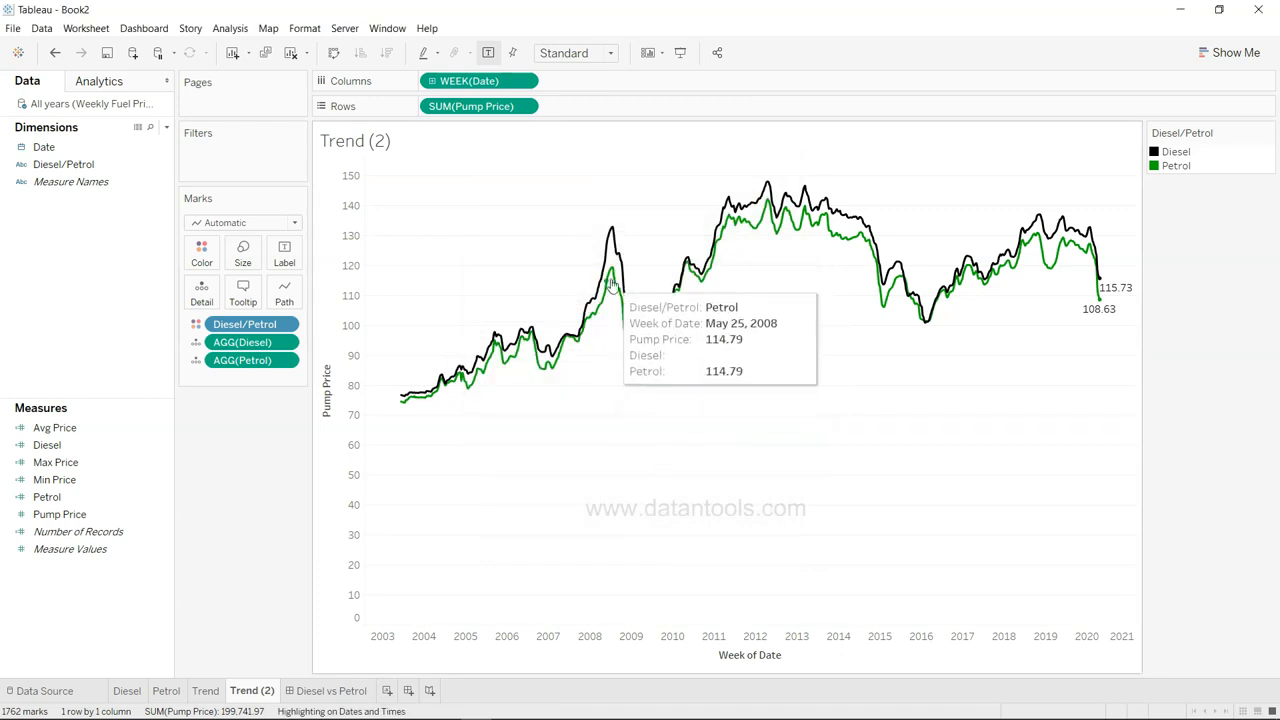
pyautogui.click(612, 269)
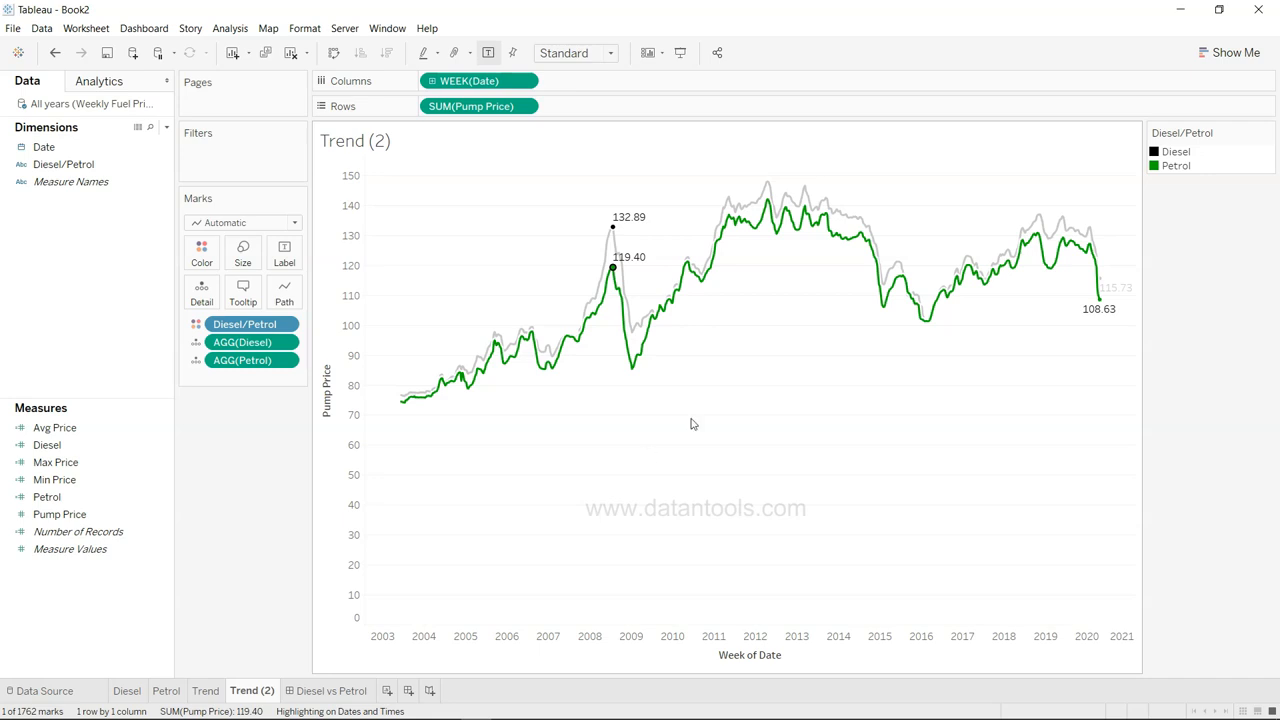
pyautogui.click(860, 242)
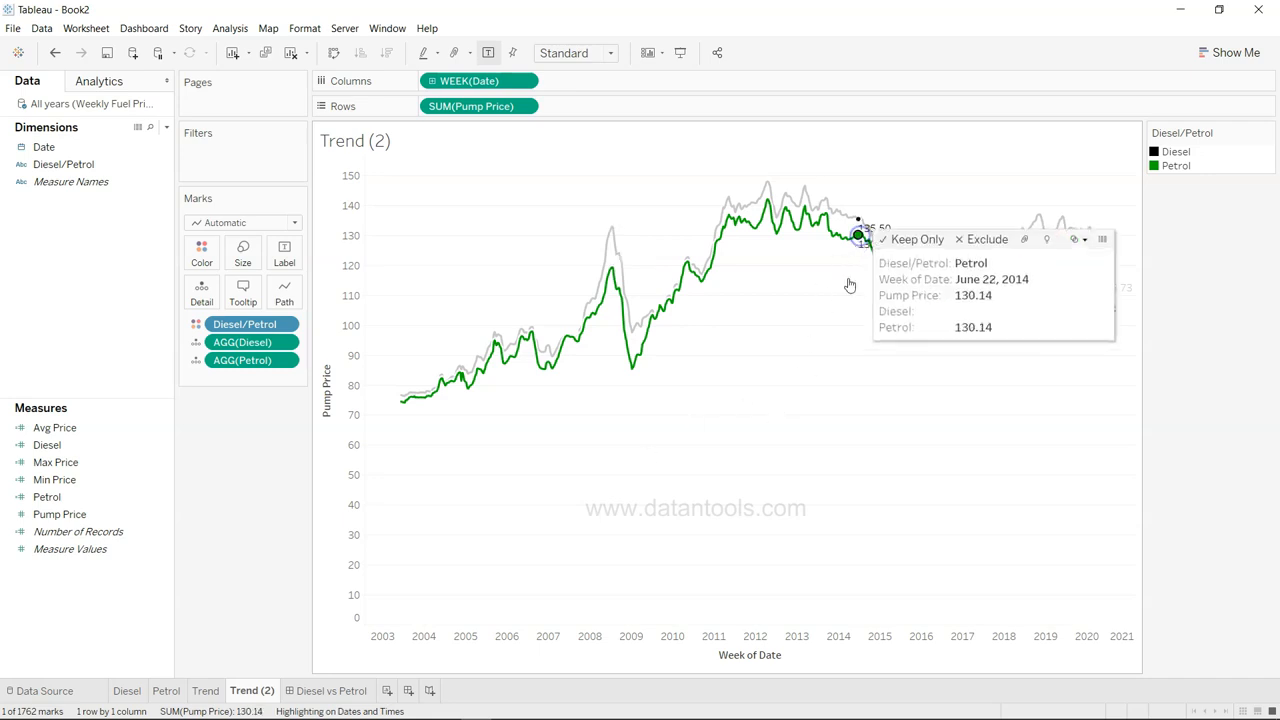
pyautogui.click(884, 305)
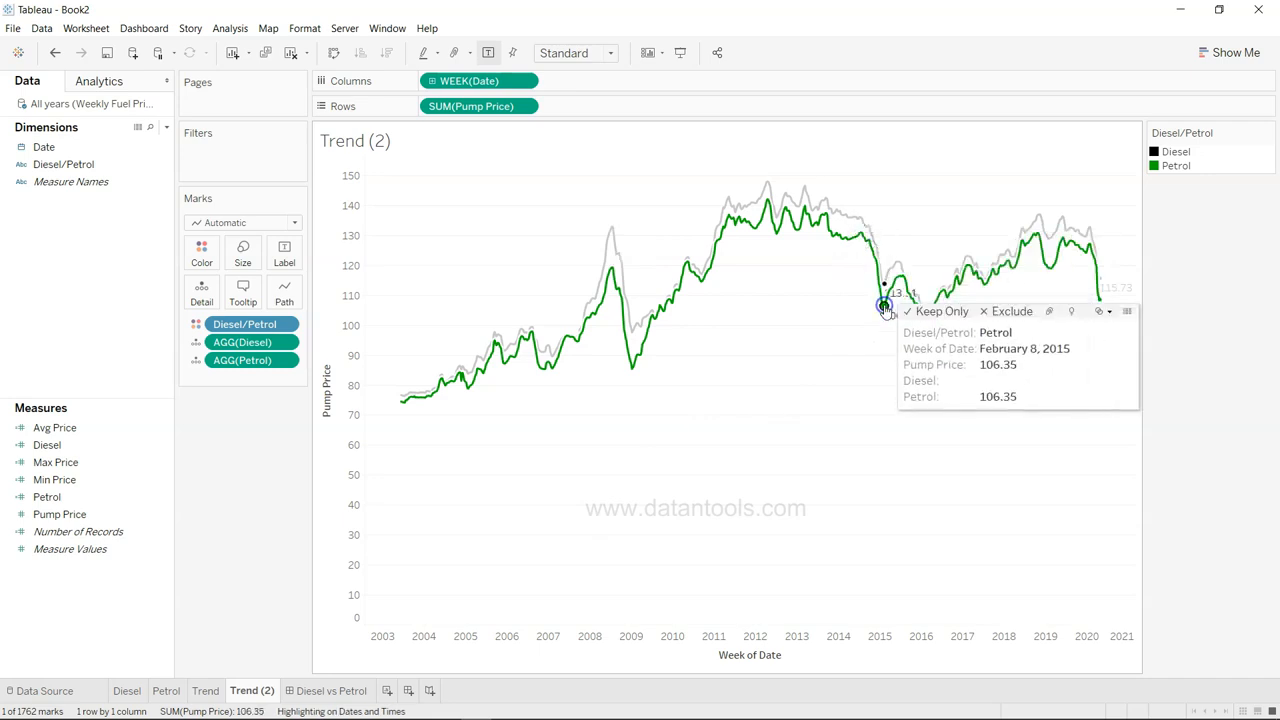
# Test the highlight action on Petrol points around July 2017 and at the start of the line in mid-2003, clearing the selection after each
pyautogui.moveTo(955, 307)
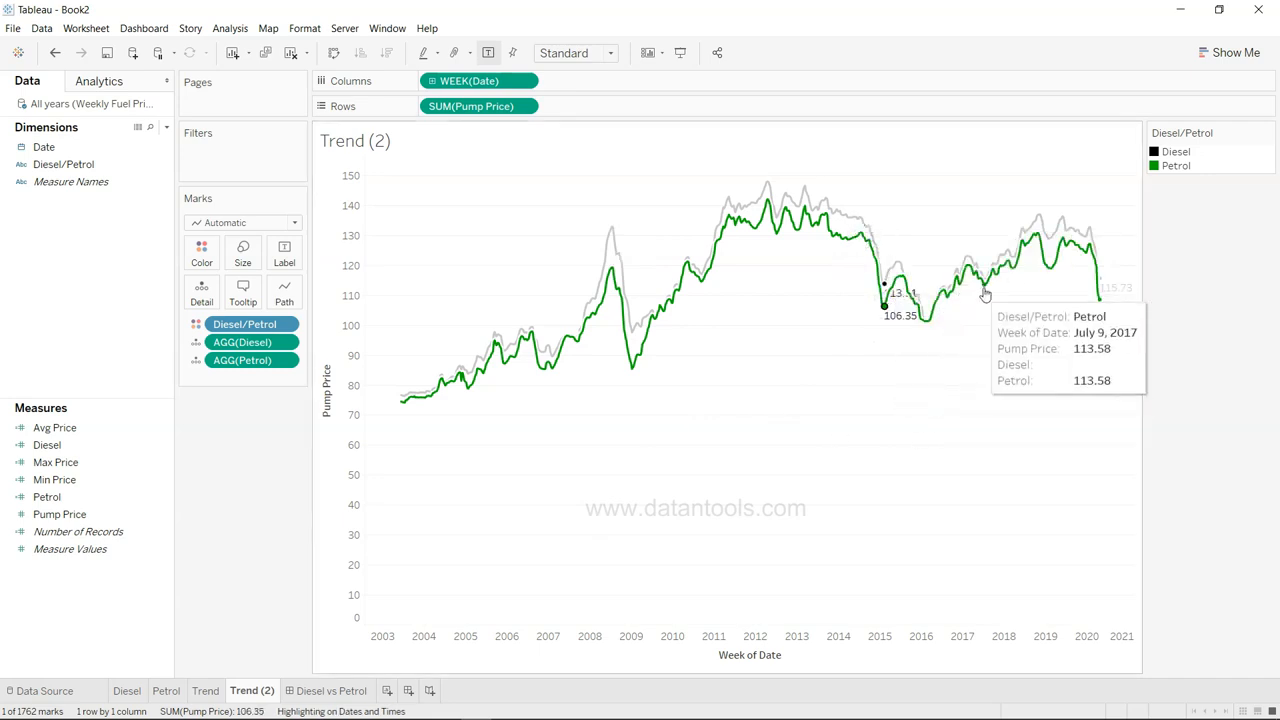
pyautogui.click(984, 285)
pyautogui.click(824, 521)
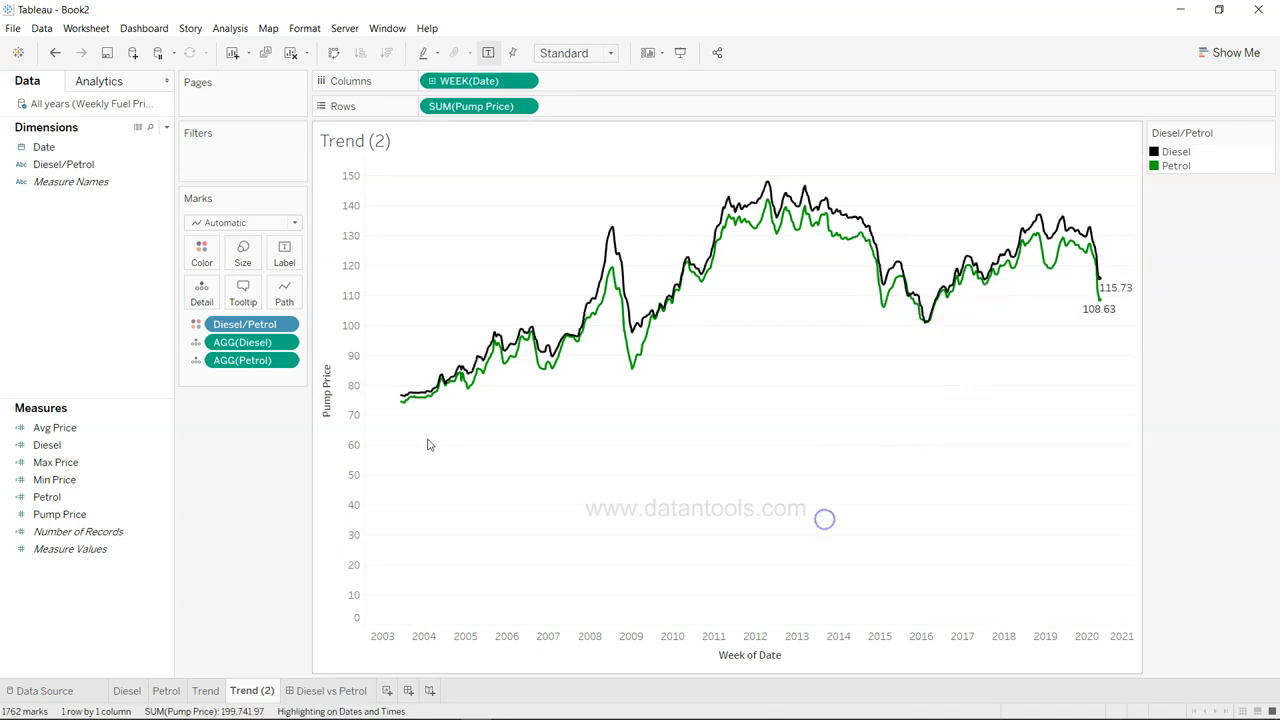
pyautogui.click(404, 403)
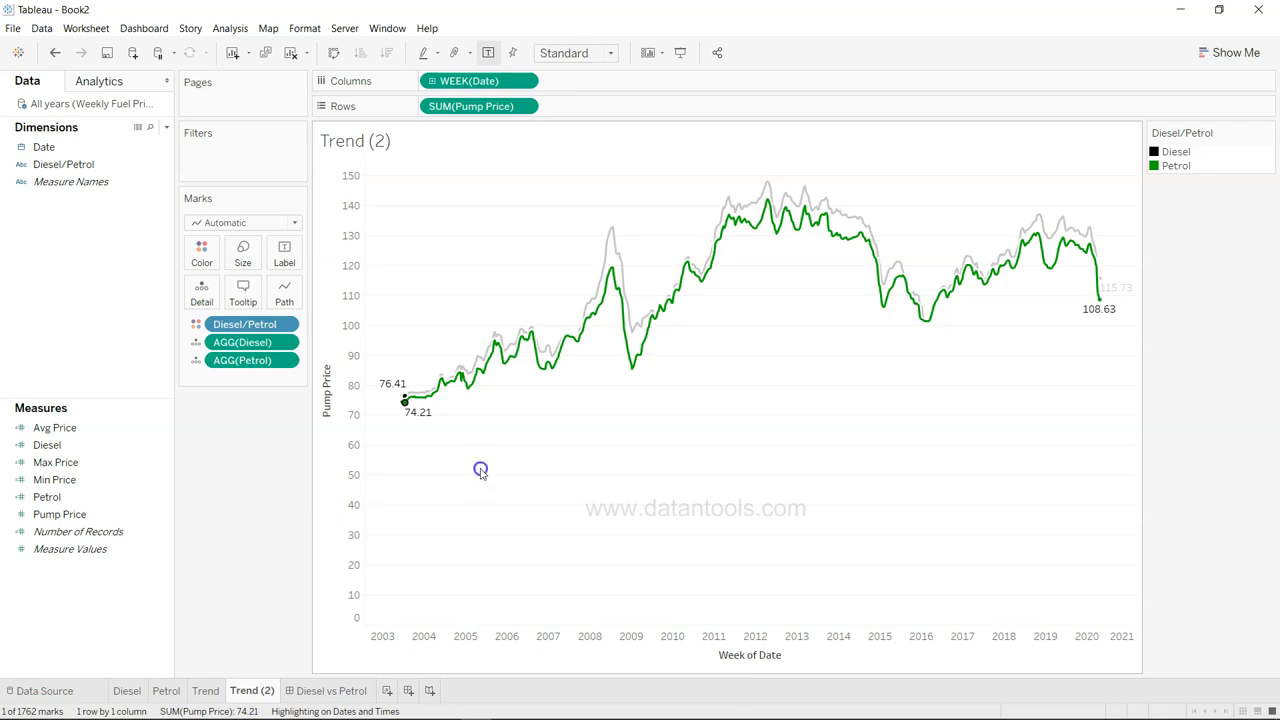
pyautogui.click(480, 468)
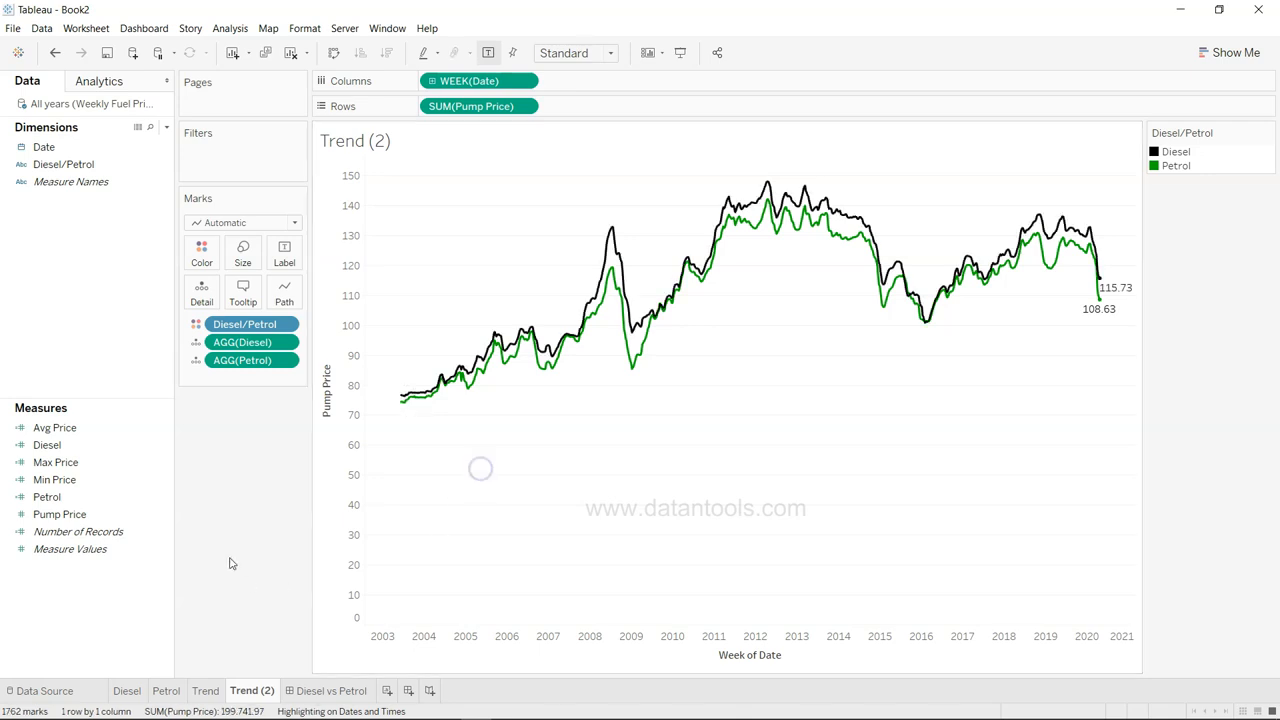
# Add an entire-table reference line on WEEK(Date) at the Minimum, labelled with the Computation and recalculated for highlighted or selected data points
pyautogui.click(129, 84)
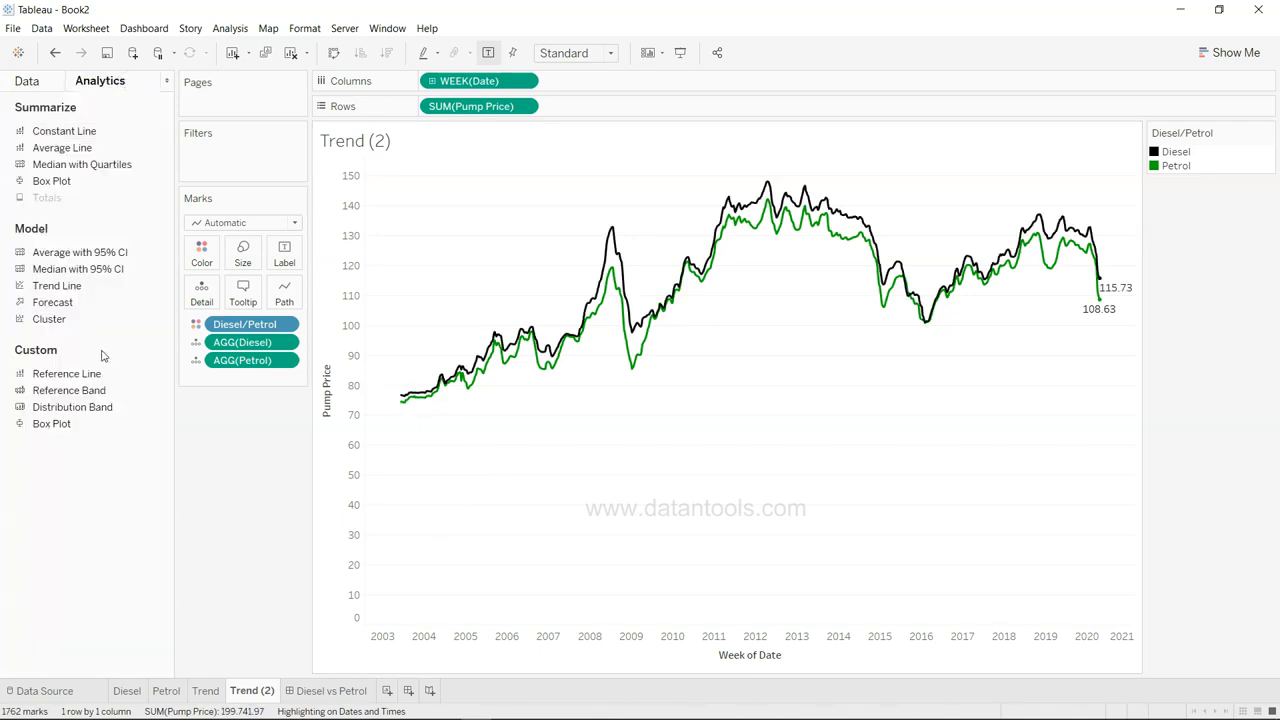
pyautogui.moveTo(100, 375); pyautogui.dragTo(457, 234)
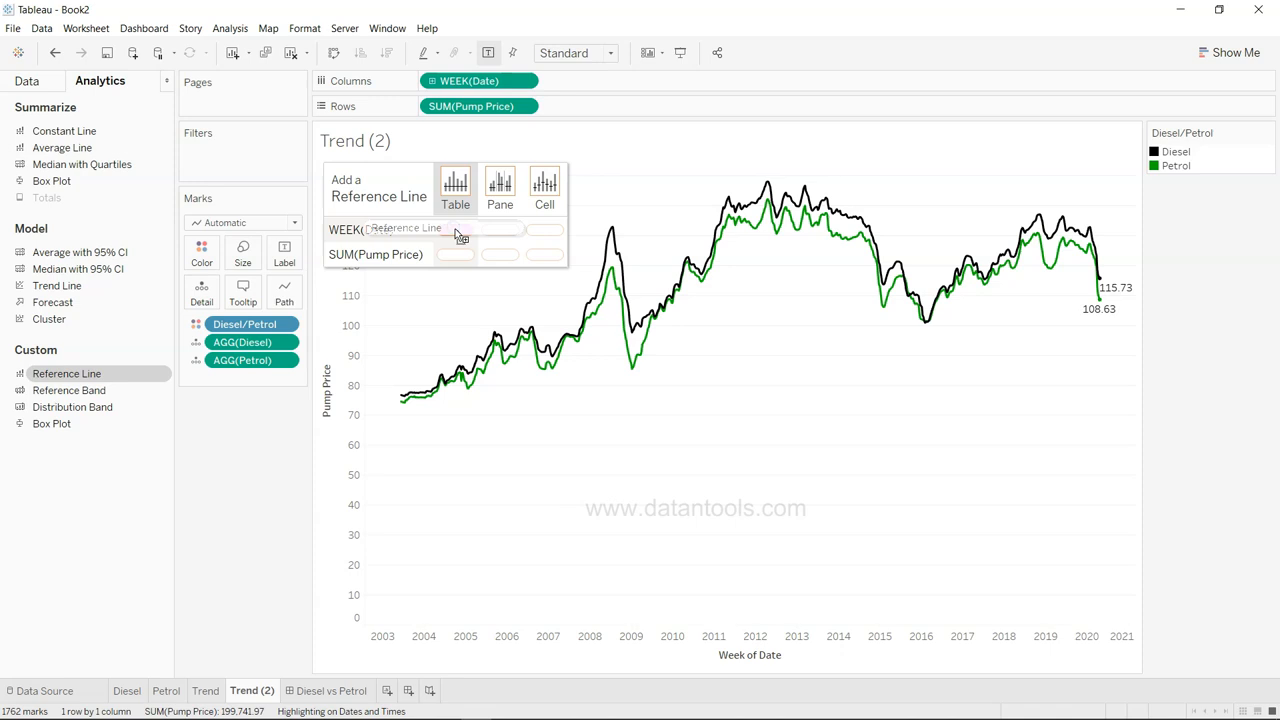
pyautogui.moveTo(457, 234); pyautogui.dragTo(454, 230)
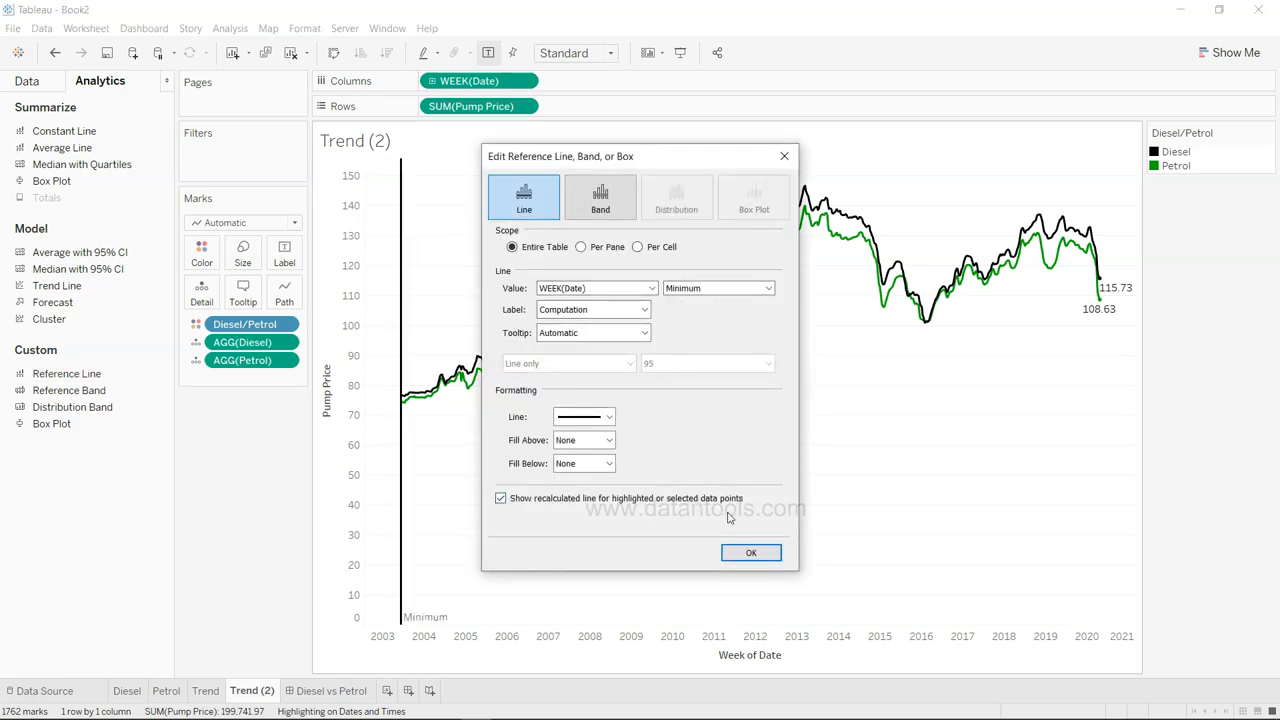
pyautogui.click(752, 554)
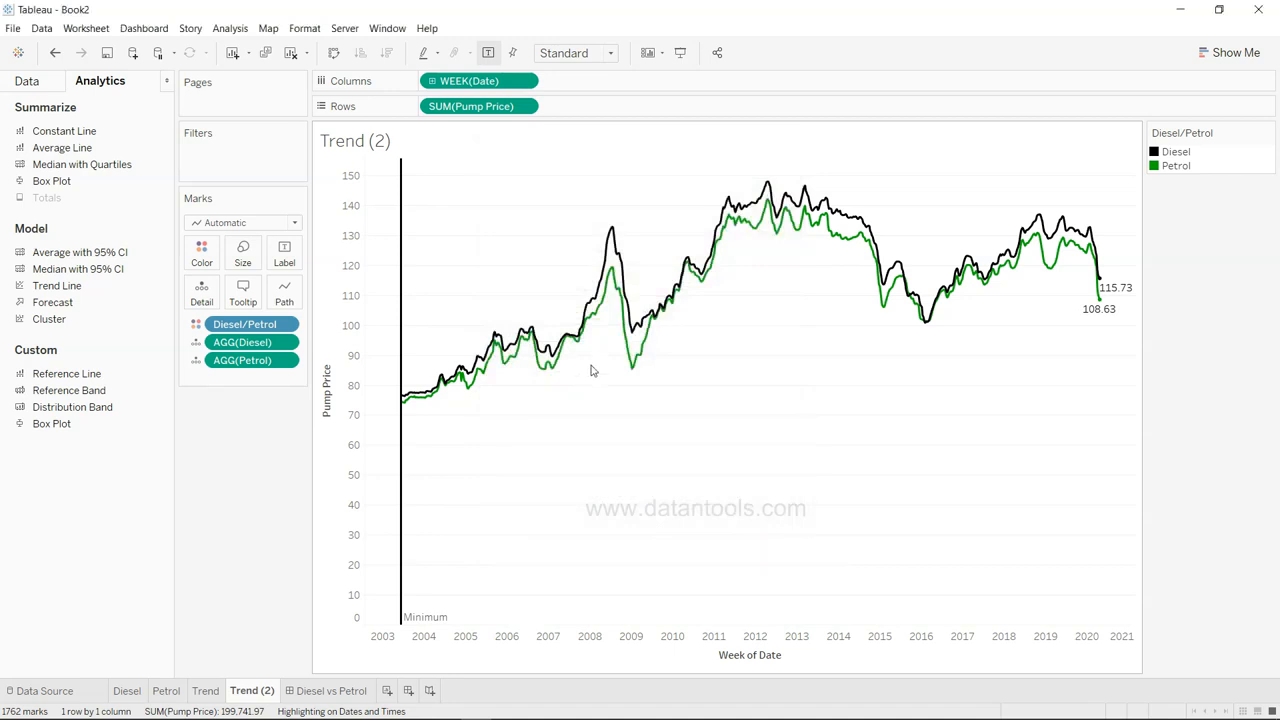
# Test the date reference line by selecting Petrol points around mid-2007, December 2009, late 2010 and mid-2013
pyautogui.click(575, 338)
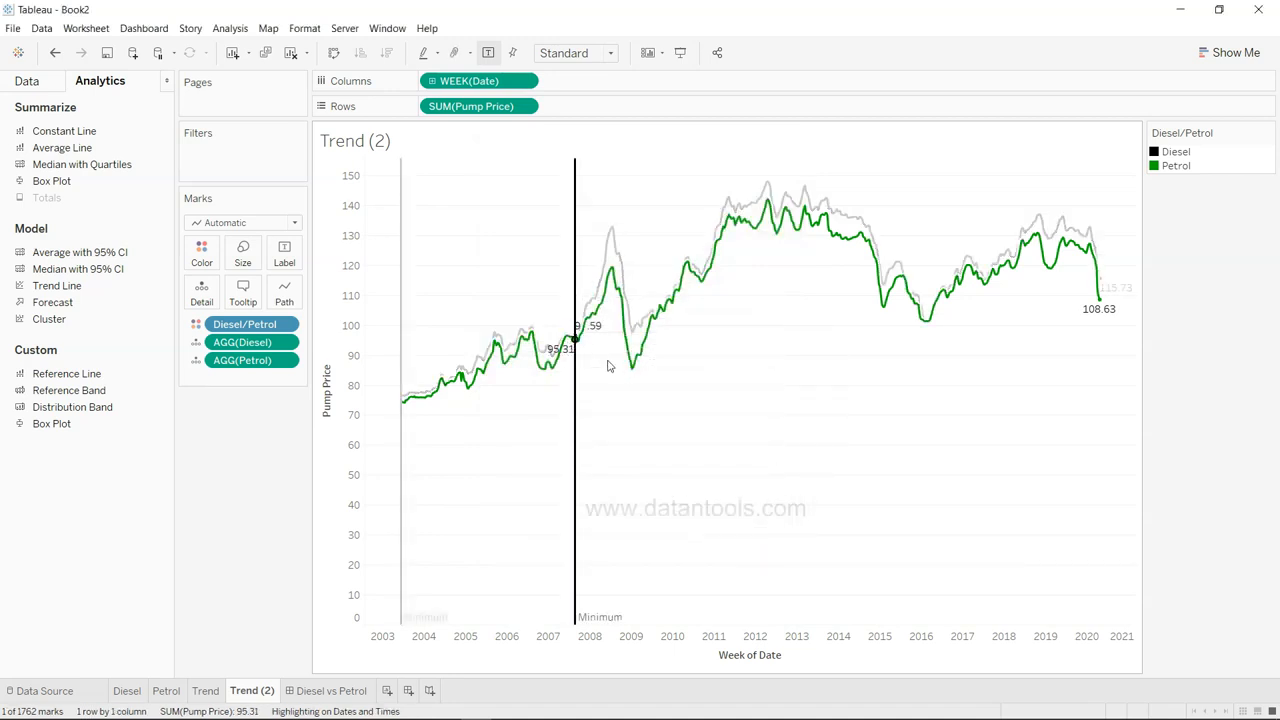
pyautogui.click(668, 304)
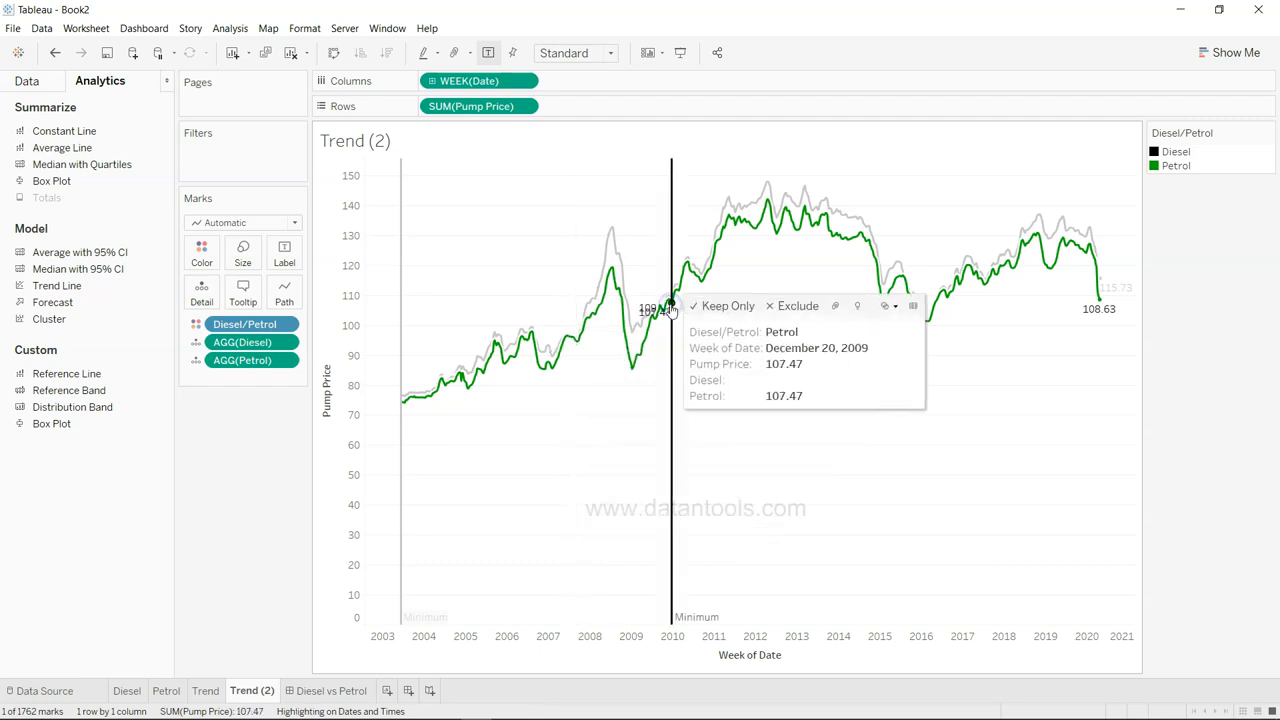
pyautogui.click(704, 277)
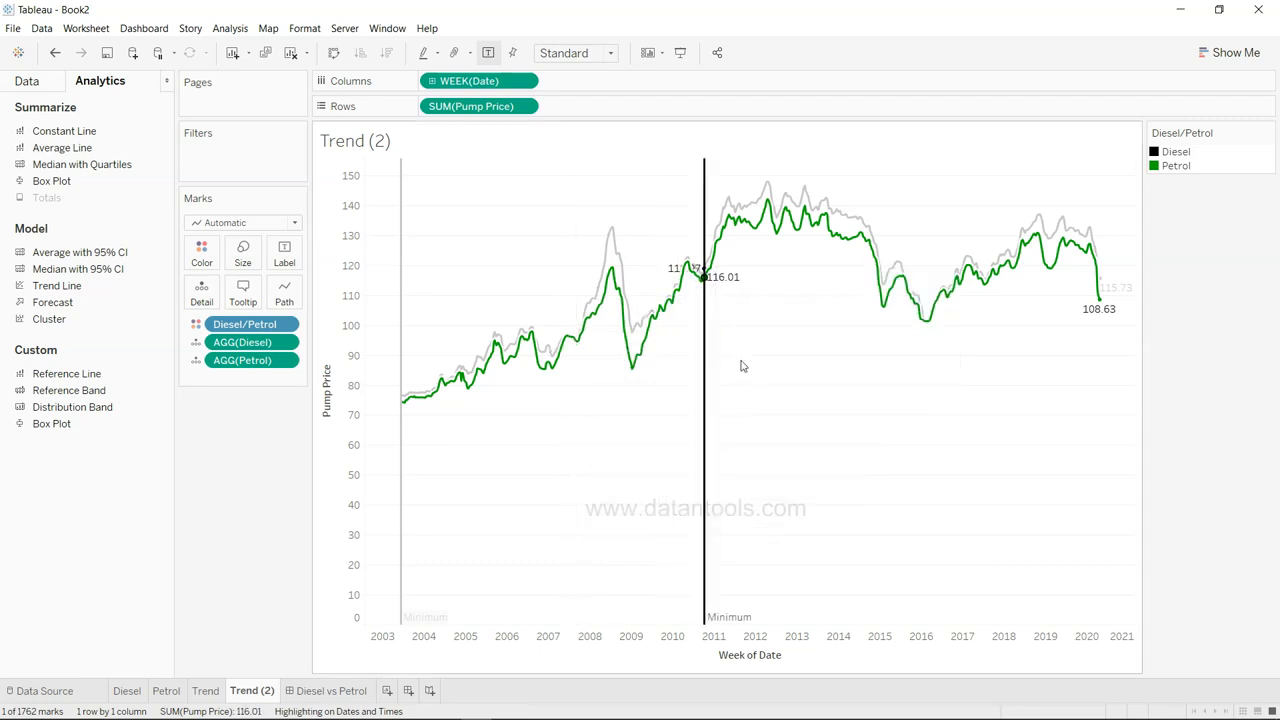
pyautogui.click(811, 219)
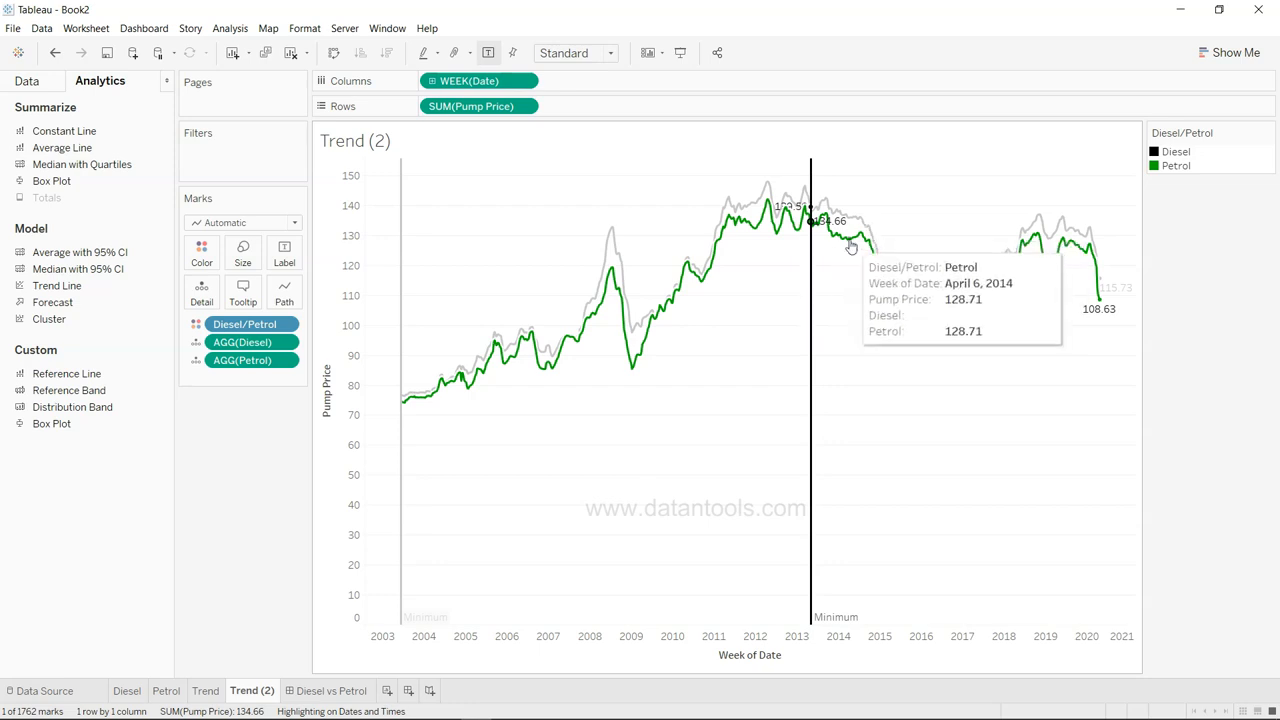
# Compare with the original Trend sheet, then return to the duplicated Trend sheet and clear its point selection
pyautogui.click(207, 690)
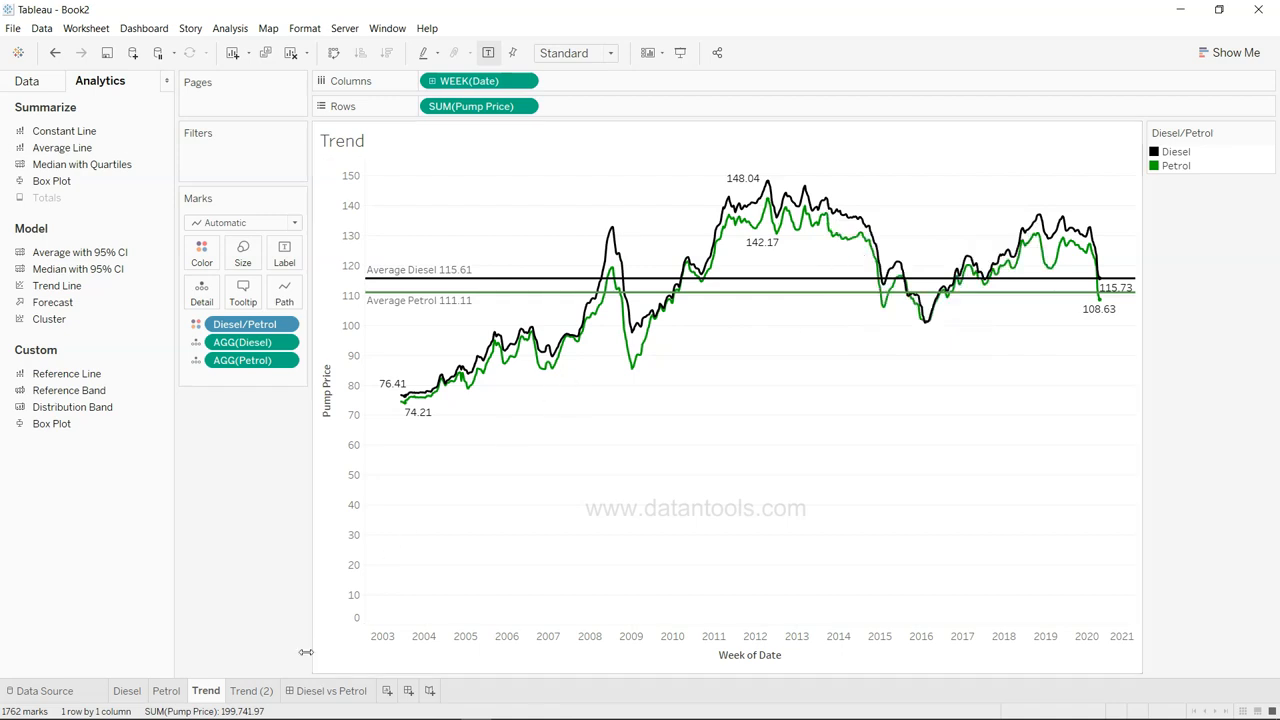
pyautogui.click(252, 692)
pyautogui.click(630, 427)
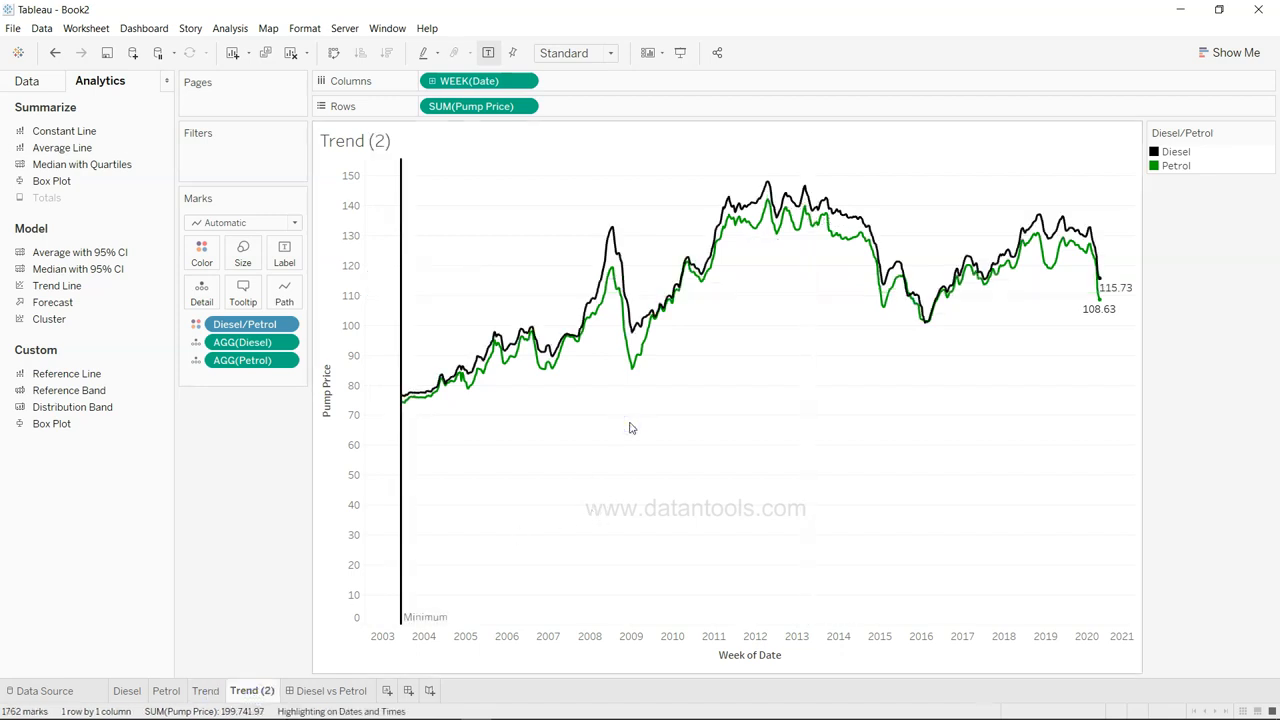